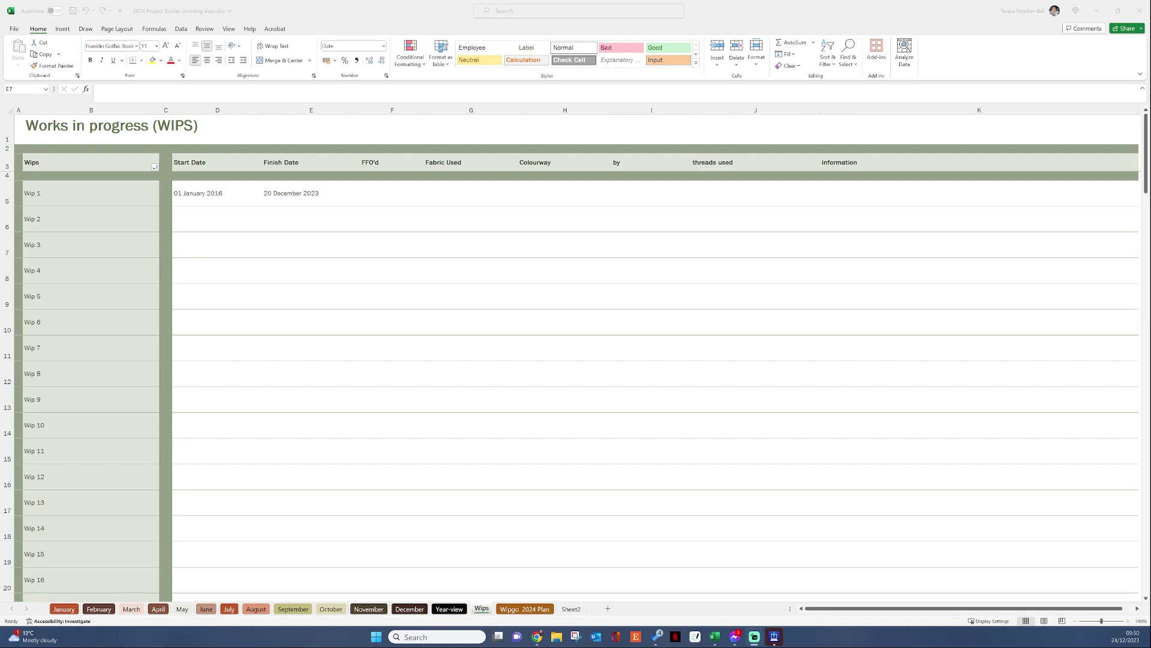
# - Switch to Chrome and read the blog post introducing the 2024 cross stitching tracker spreadsheets, down to its two download links
pyautogui.moveTo(540, 637)
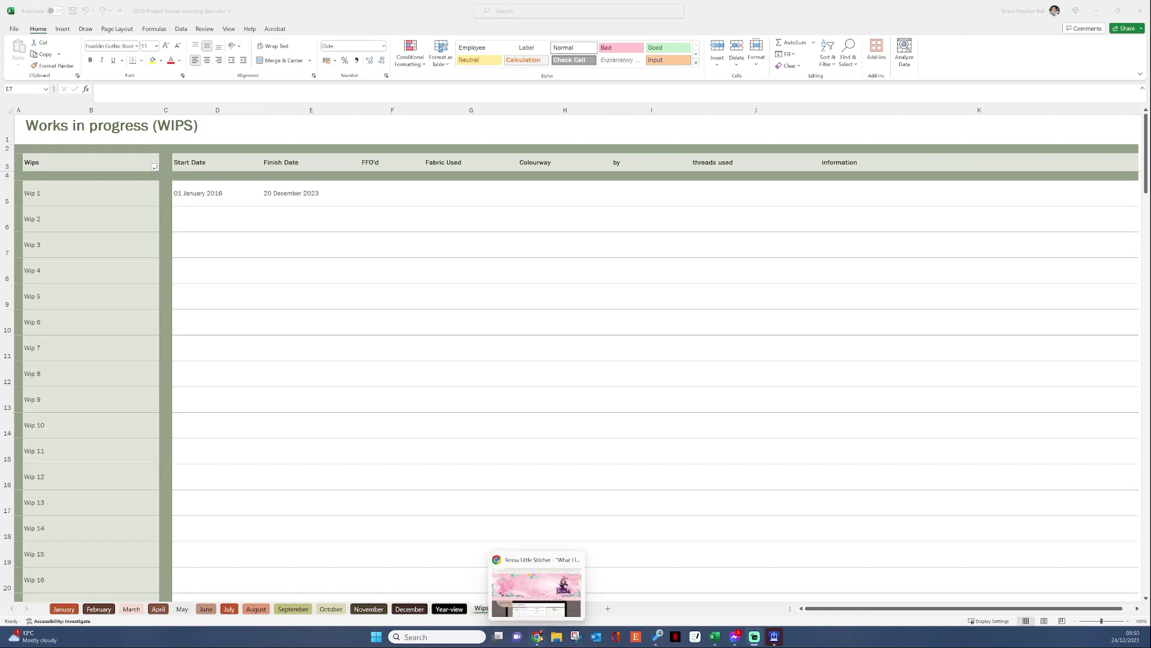
pyautogui.click(536, 591)
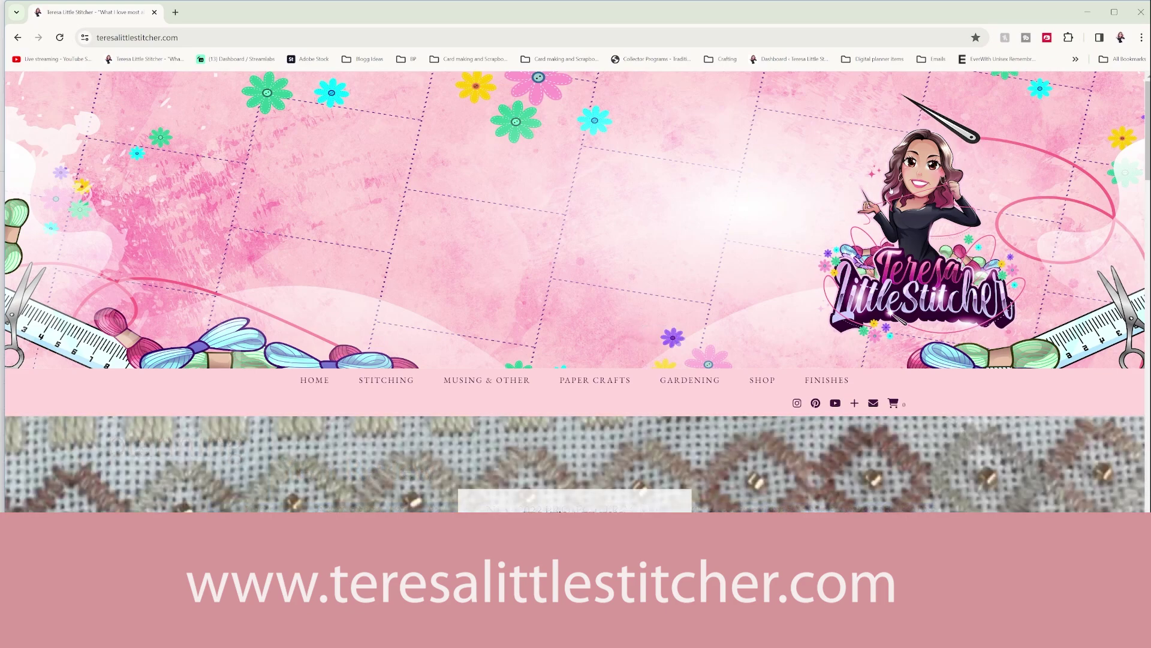
pyautogui.scroll(-10, 397, 222)
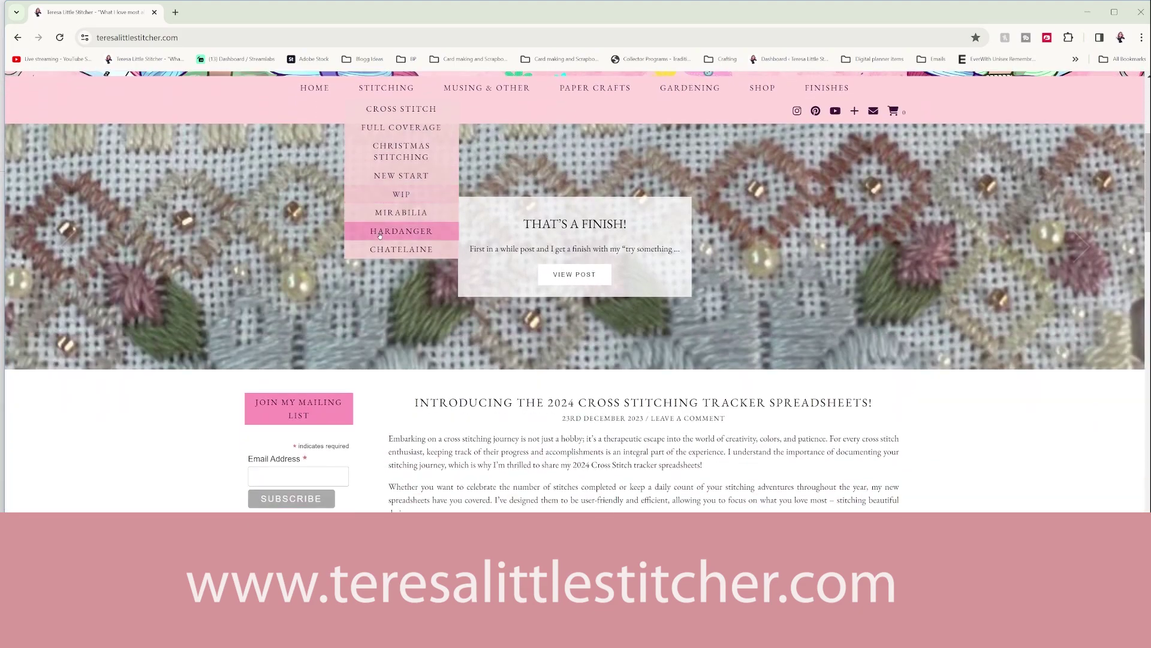
pyautogui.scroll(10, 85, 262)
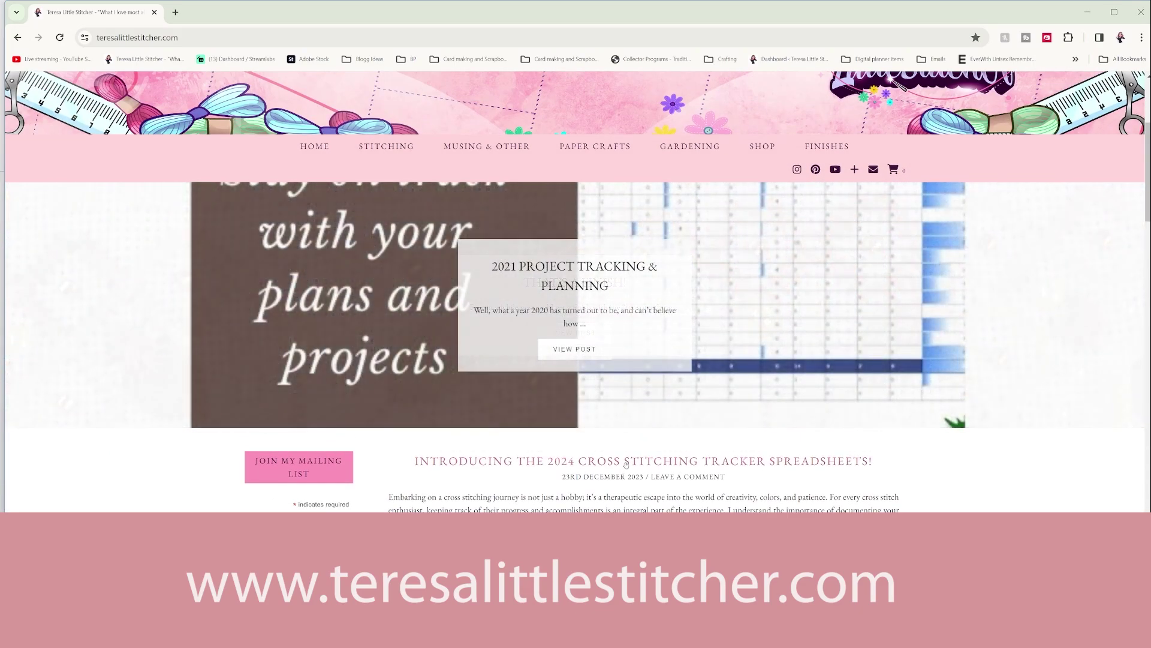
pyautogui.scroll(-4, 652, 479)
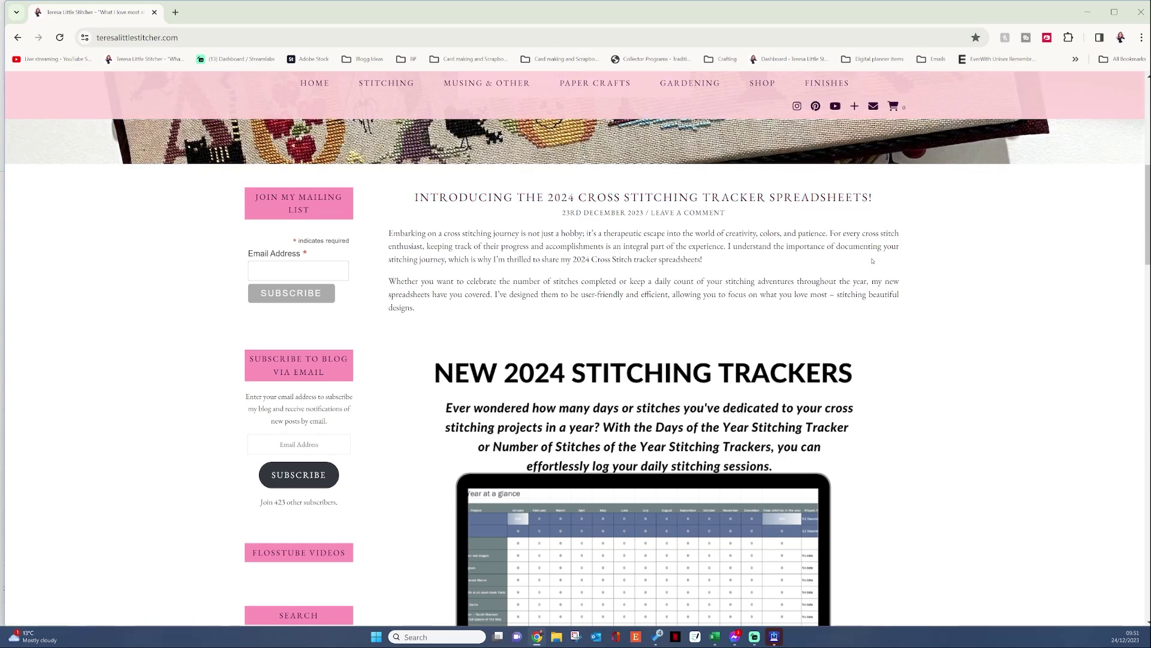
pyautogui.scroll(-1, 882, 259)
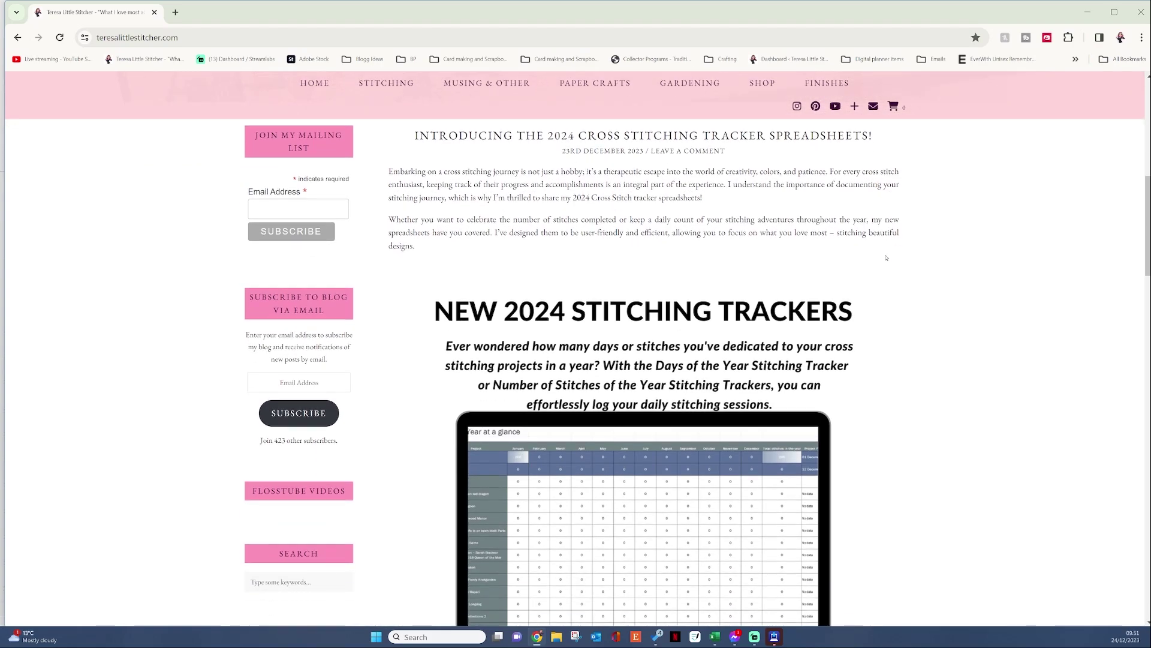
pyautogui.scroll(-7, 886, 257)
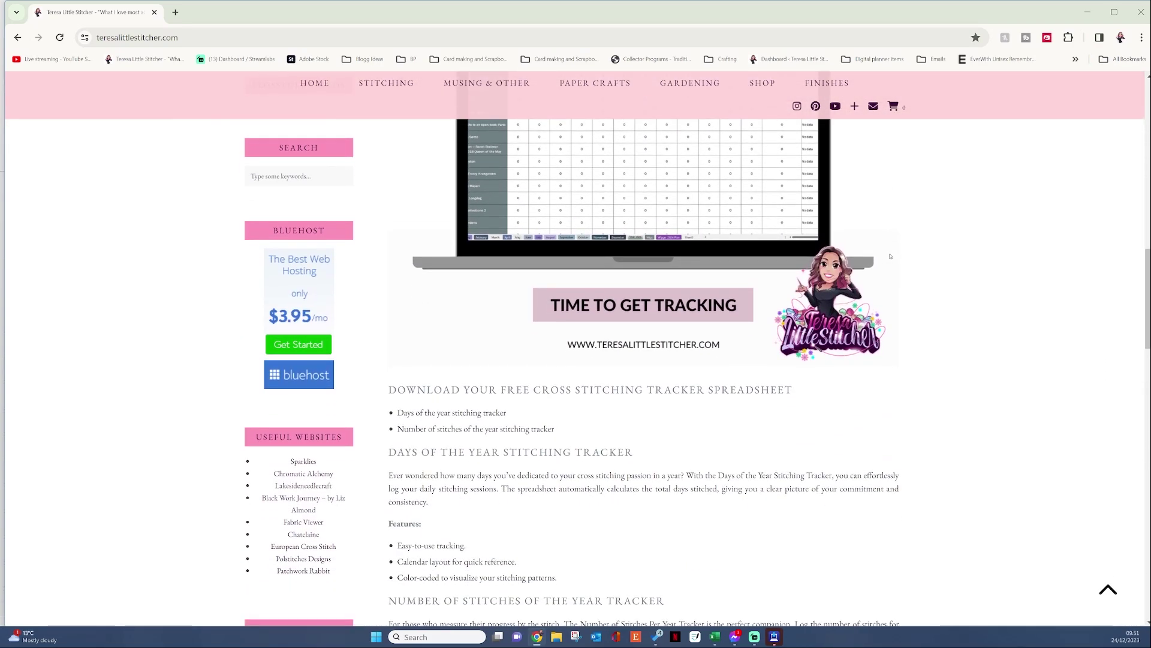
pyautogui.scroll(-4, 890, 256)
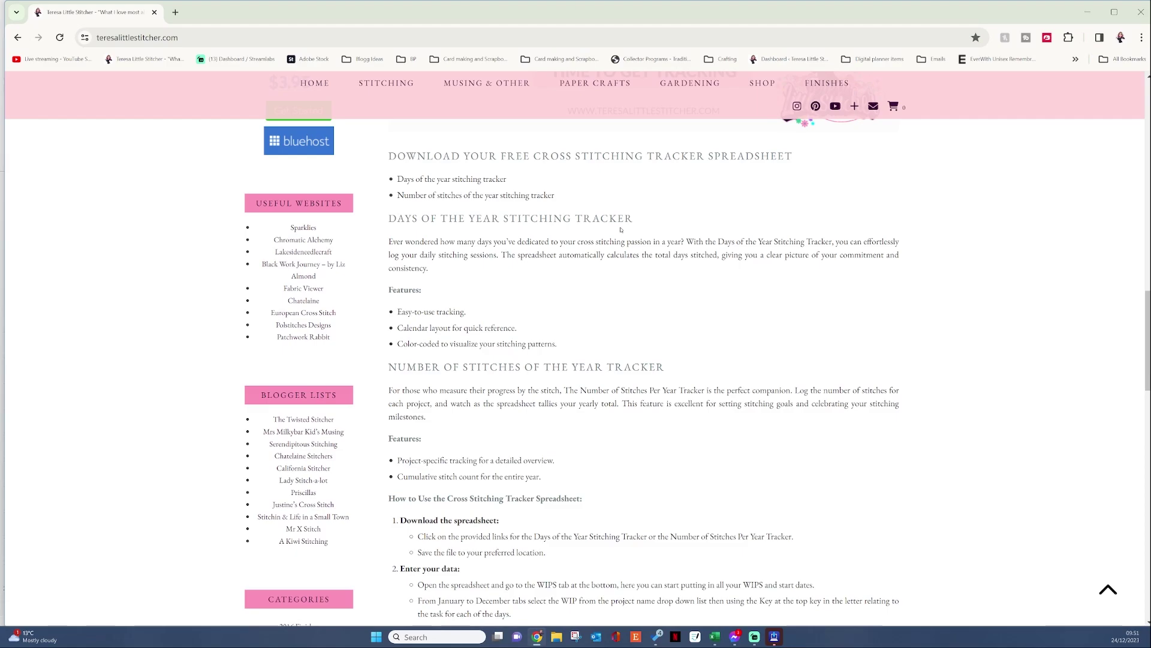
pyautogui.scroll(-3, 620, 233)
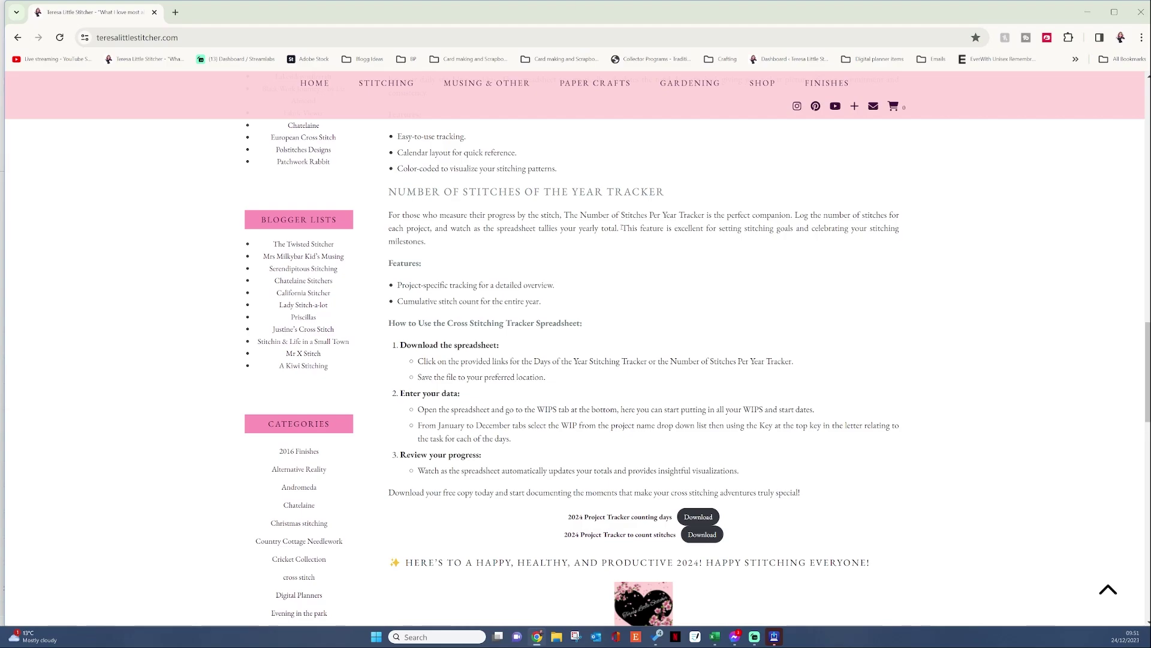
pyautogui.scroll(-2, 443, 357)
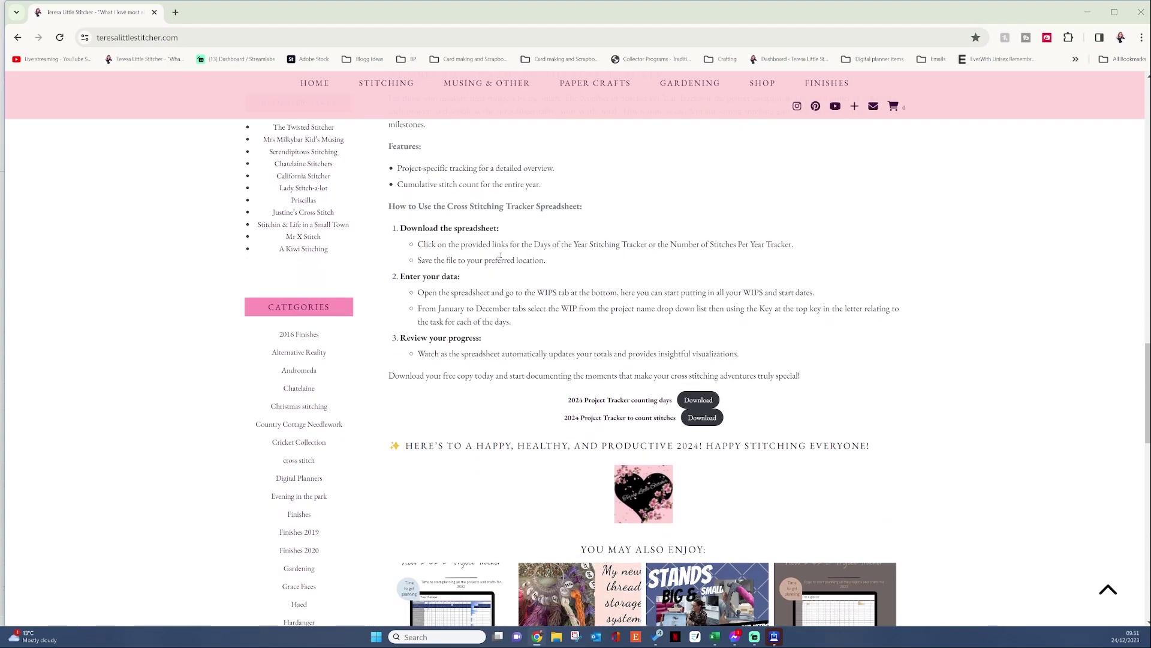
pyautogui.scroll(-1, 478, 249)
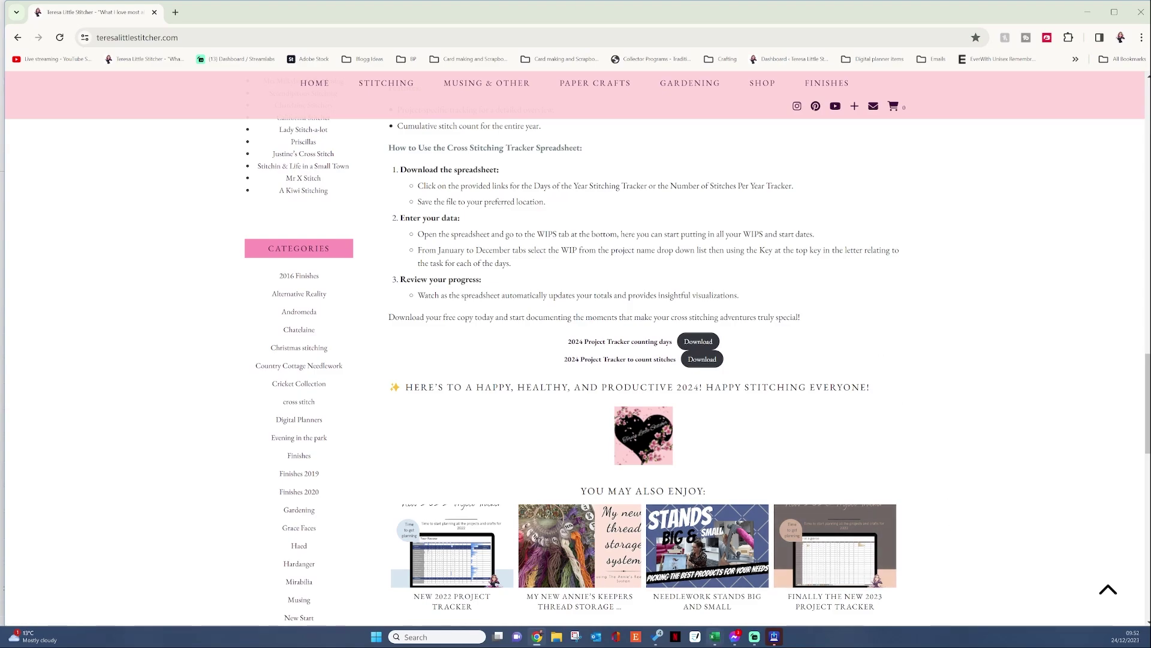
# - Switch to the 2024 Project Tracker counting days workbook in Excel and look through the January to May stitching log sheets
pyautogui.moveTo(715, 639)
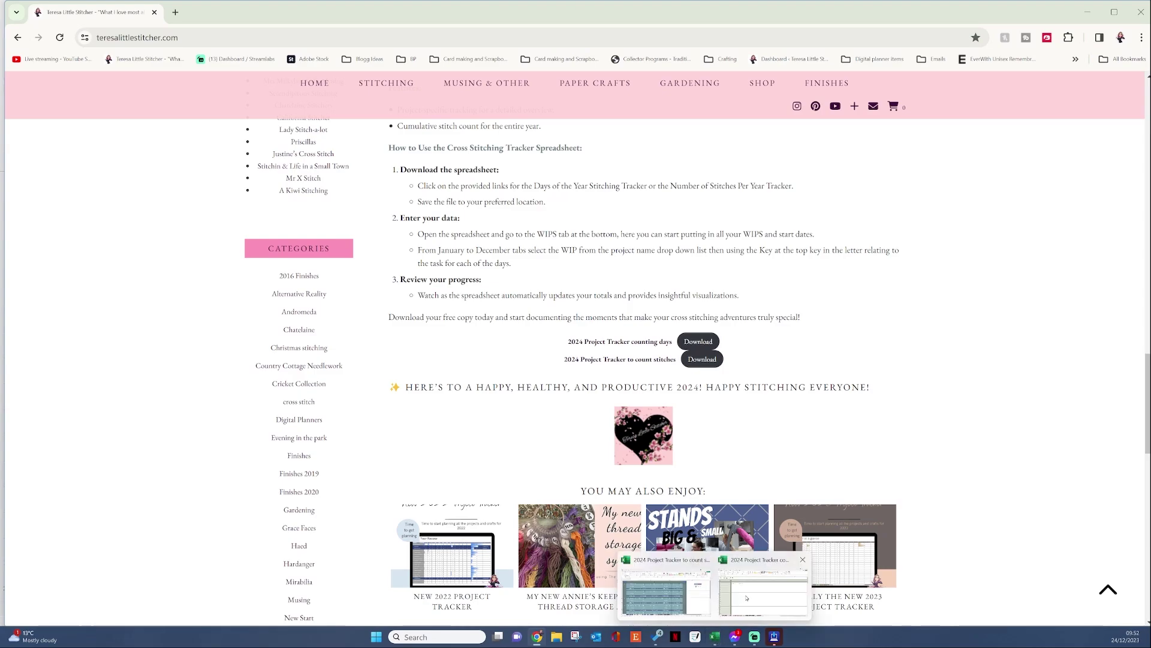
pyautogui.click(765, 591)
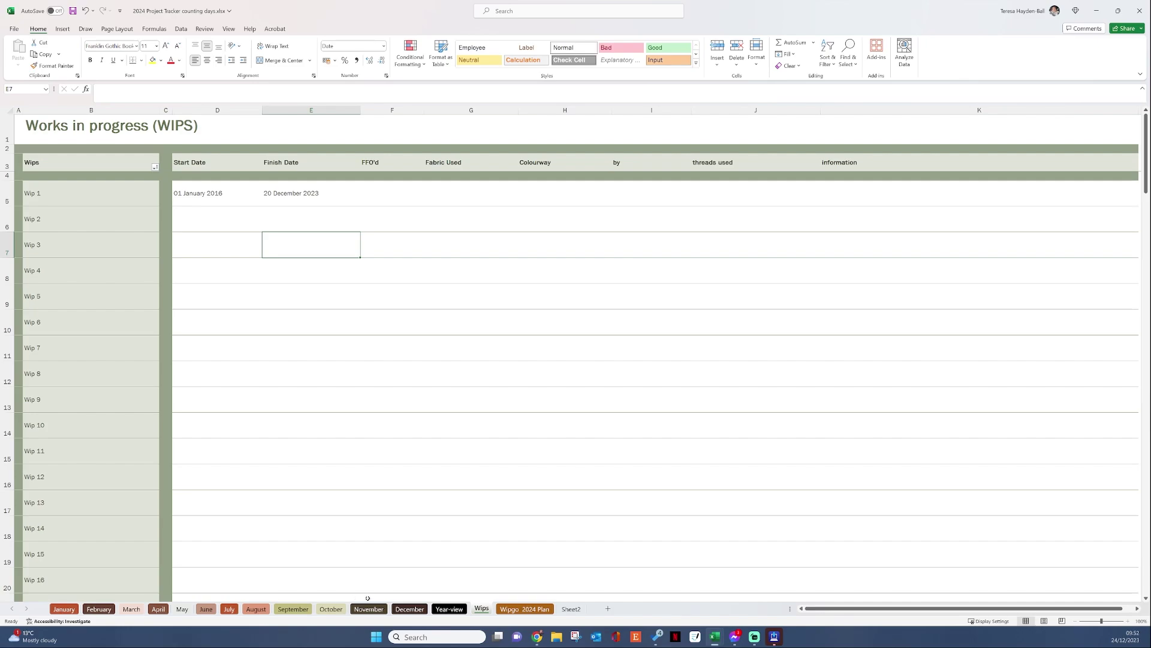
pyautogui.click(63, 609)
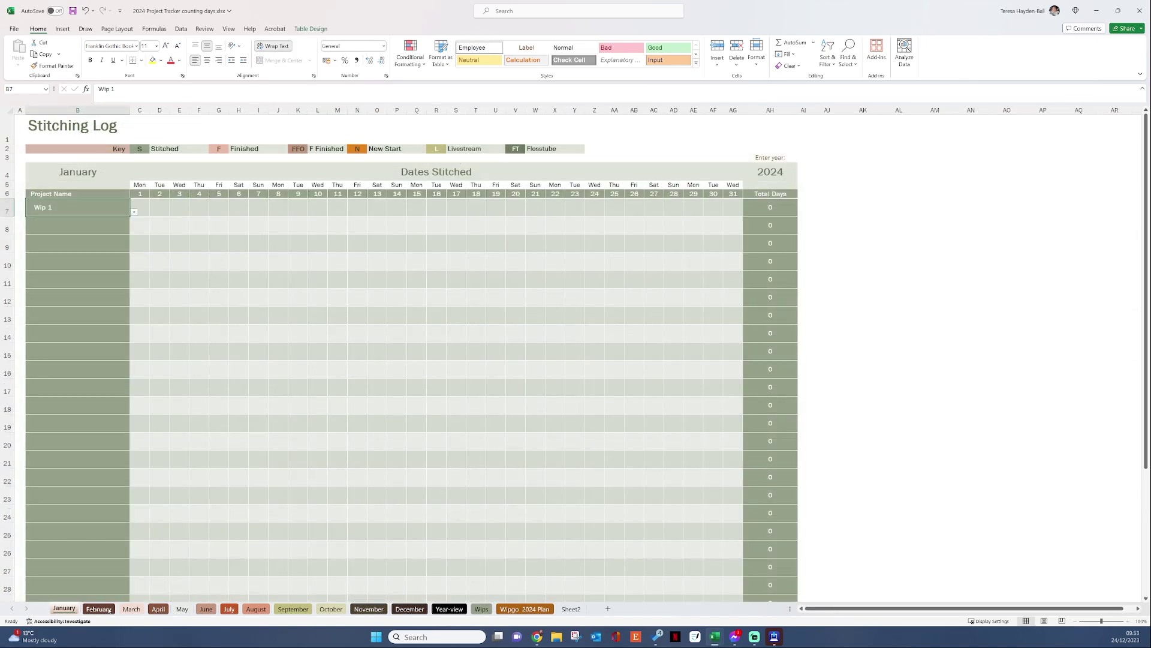
pyautogui.click(99, 609)
pyautogui.click(139, 609)
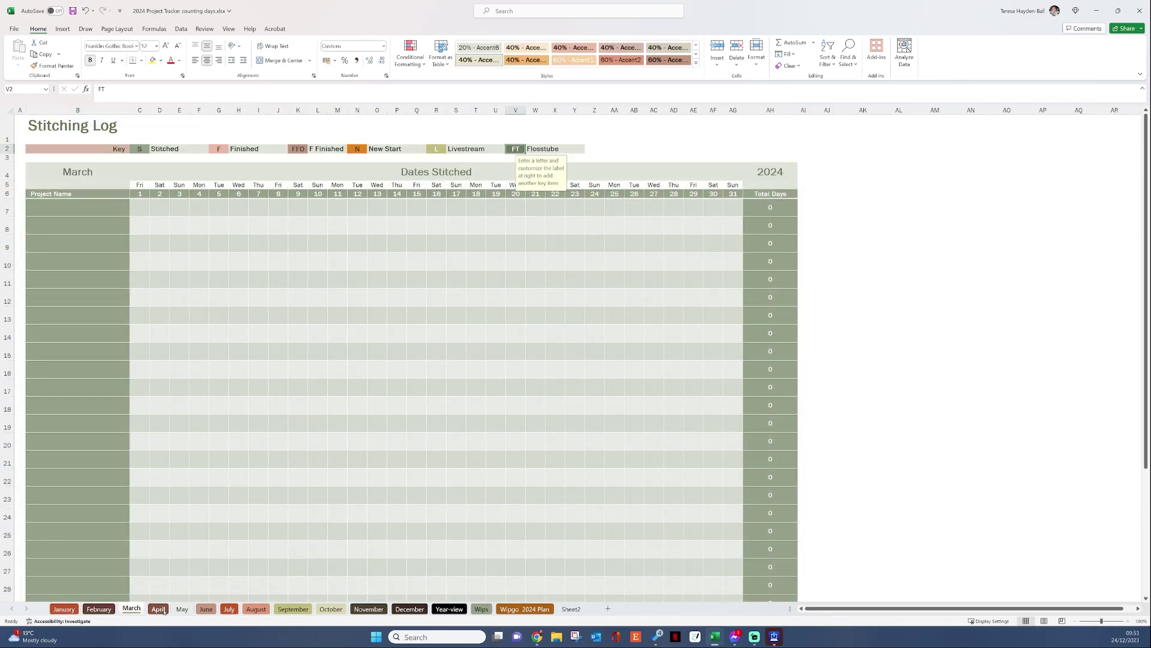
pyautogui.click(160, 609)
pyautogui.click(186, 609)
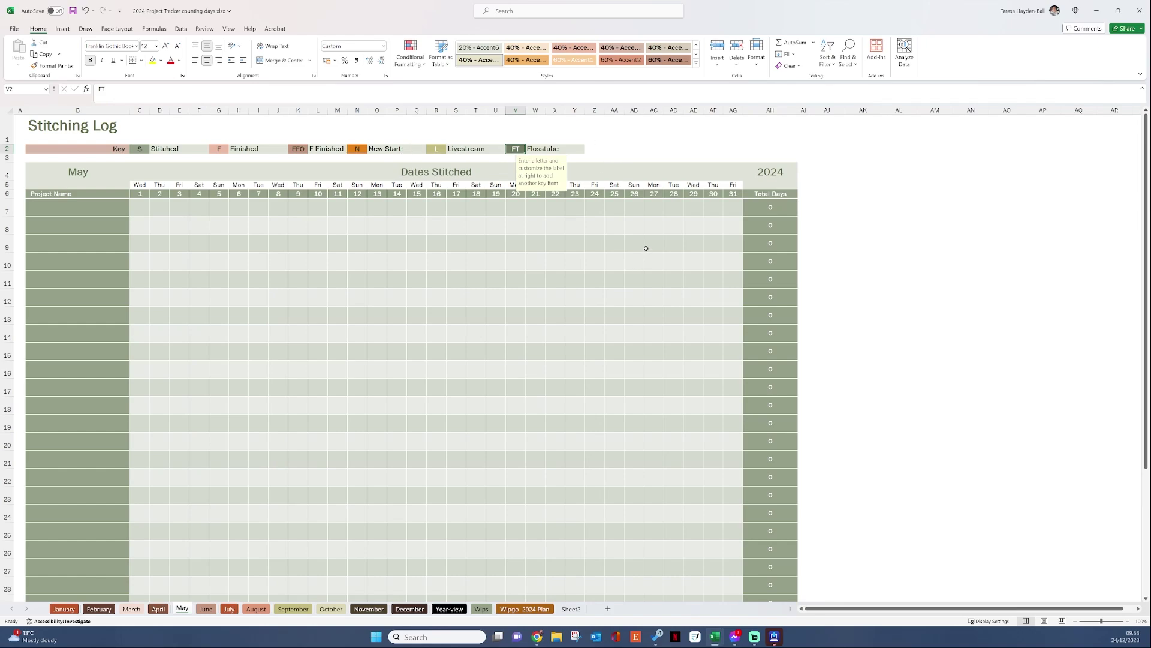
# - Inspect the customizable Livestream and Flosstube entries in the key above the May stitching log
pyautogui.click(463, 150)
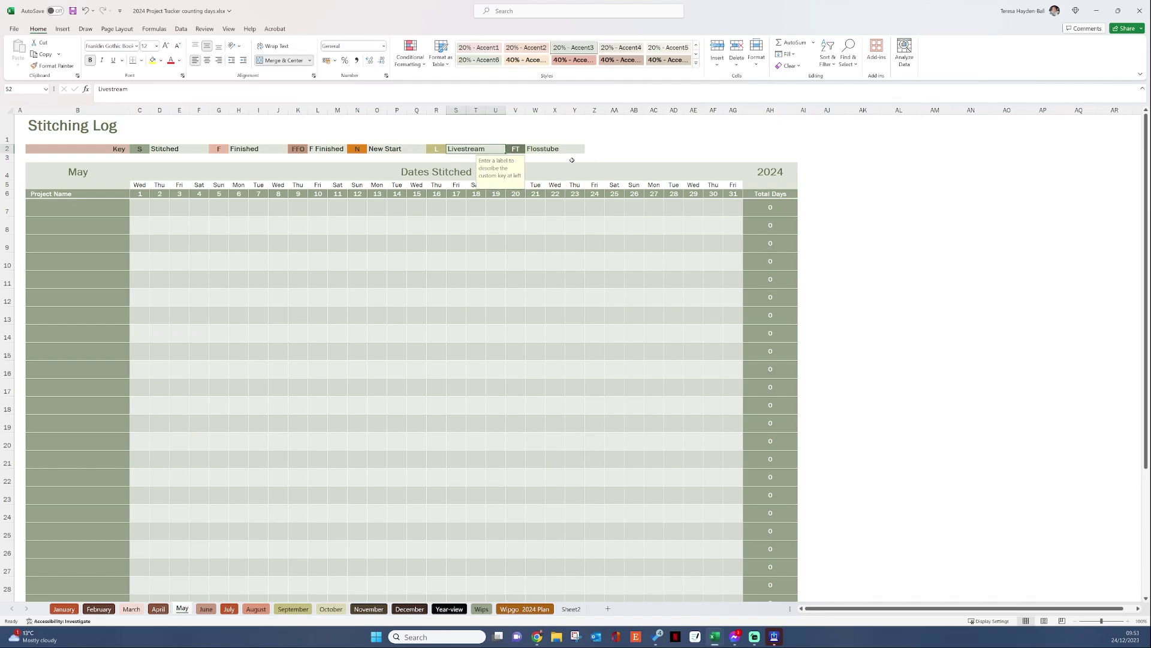
pyautogui.click(515, 147)
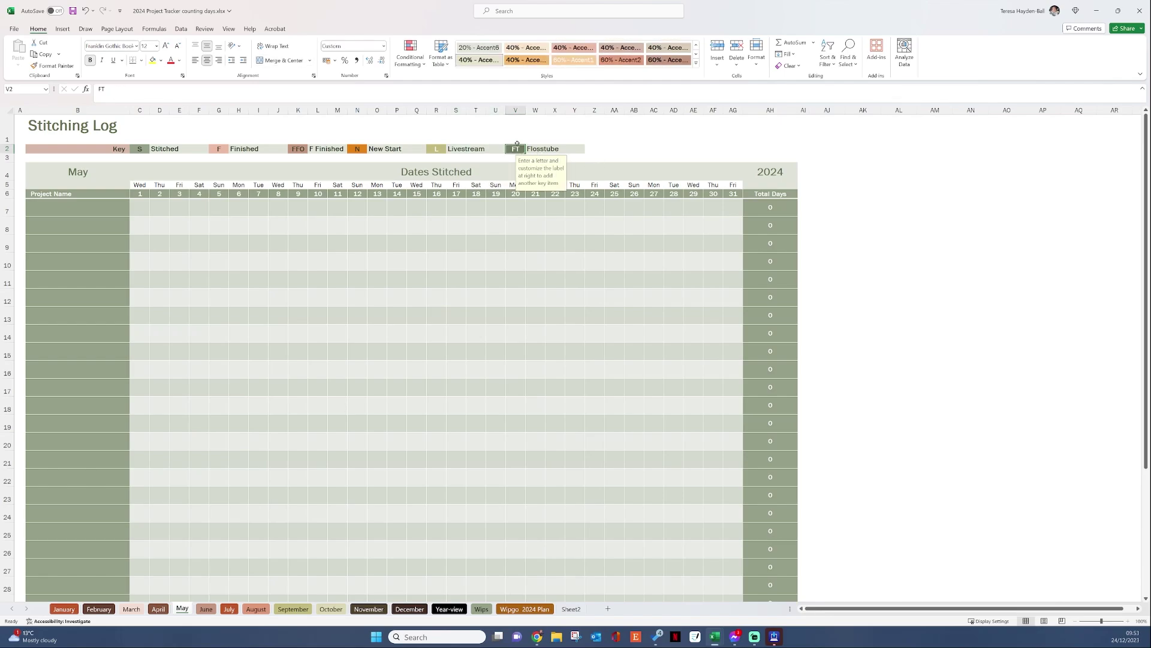
pyautogui.click(551, 149)
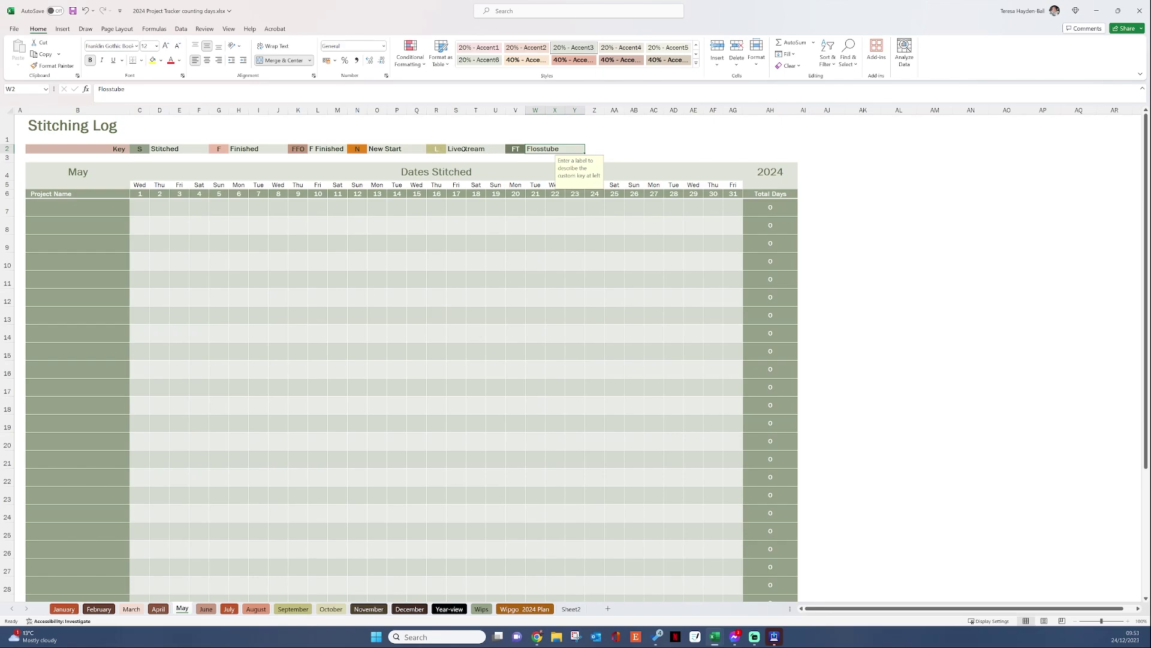
pyautogui.click(483, 150)
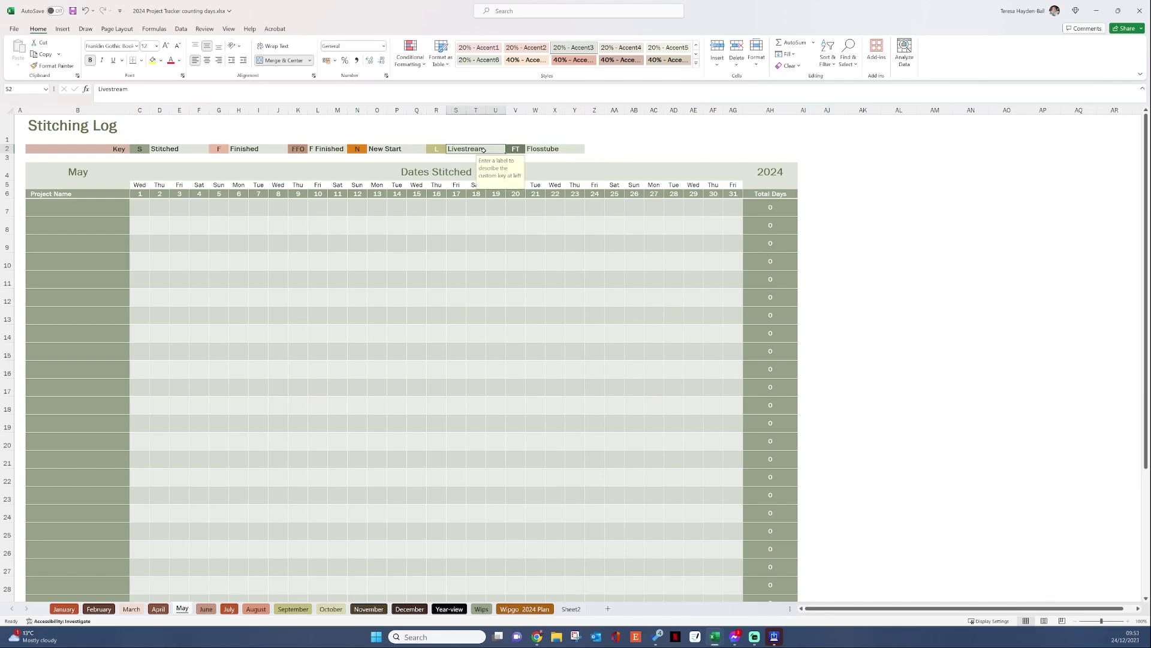
pyautogui.click(558, 150)
pyautogui.click(474, 147)
pyautogui.click(542, 148)
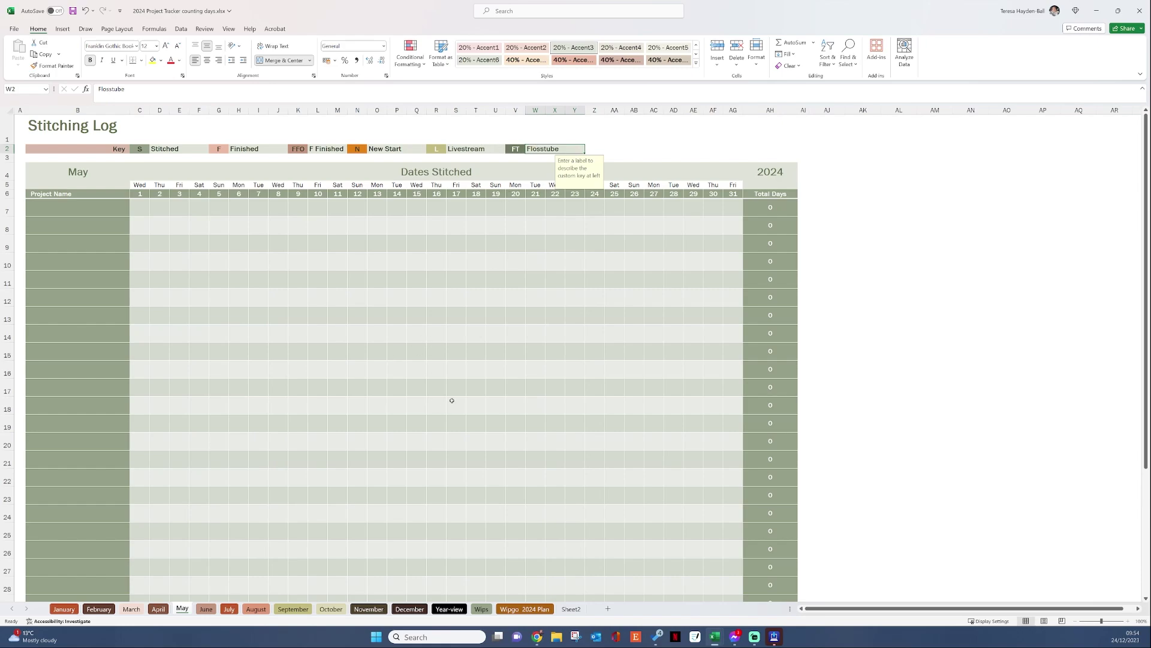
# - On the January sheet, check the Project Name cells and view the list of selectable projects for the Wip 1 row
pyautogui.click(73, 607)
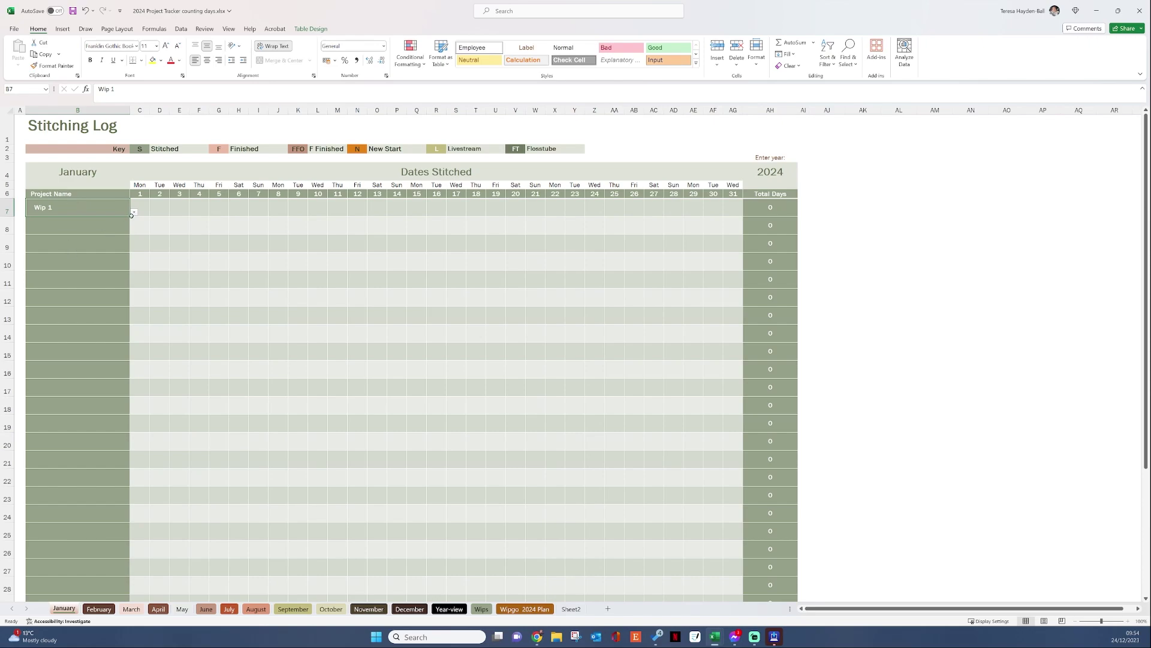
pyautogui.click(102, 232)
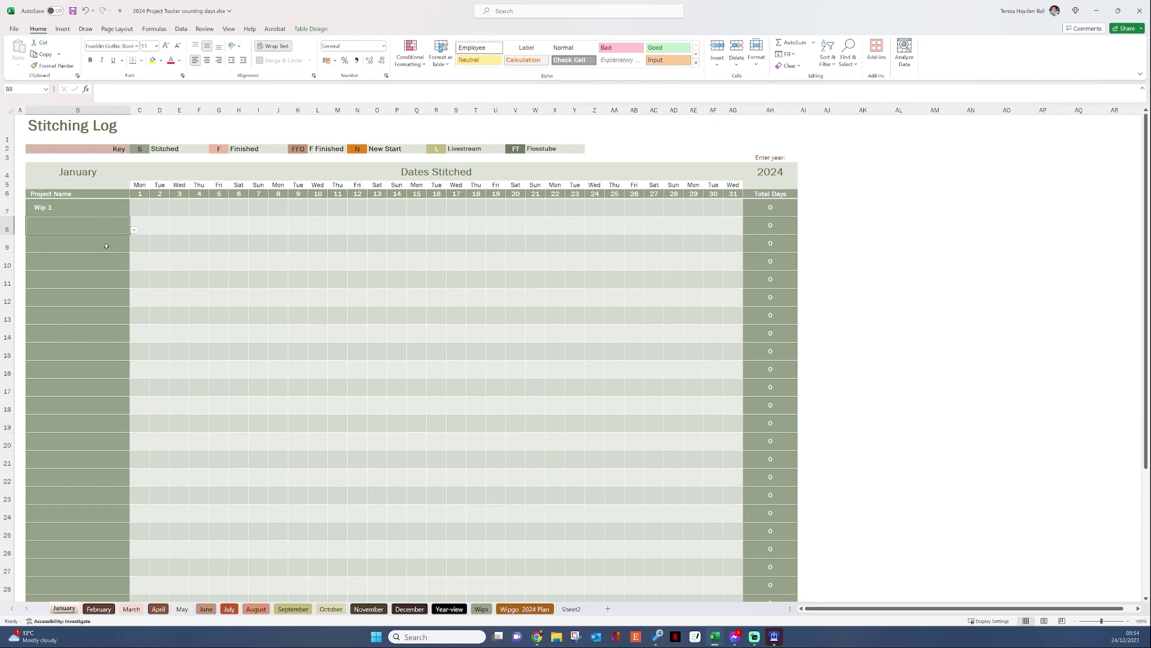
pyautogui.click(106, 246)
pyautogui.click(123, 260)
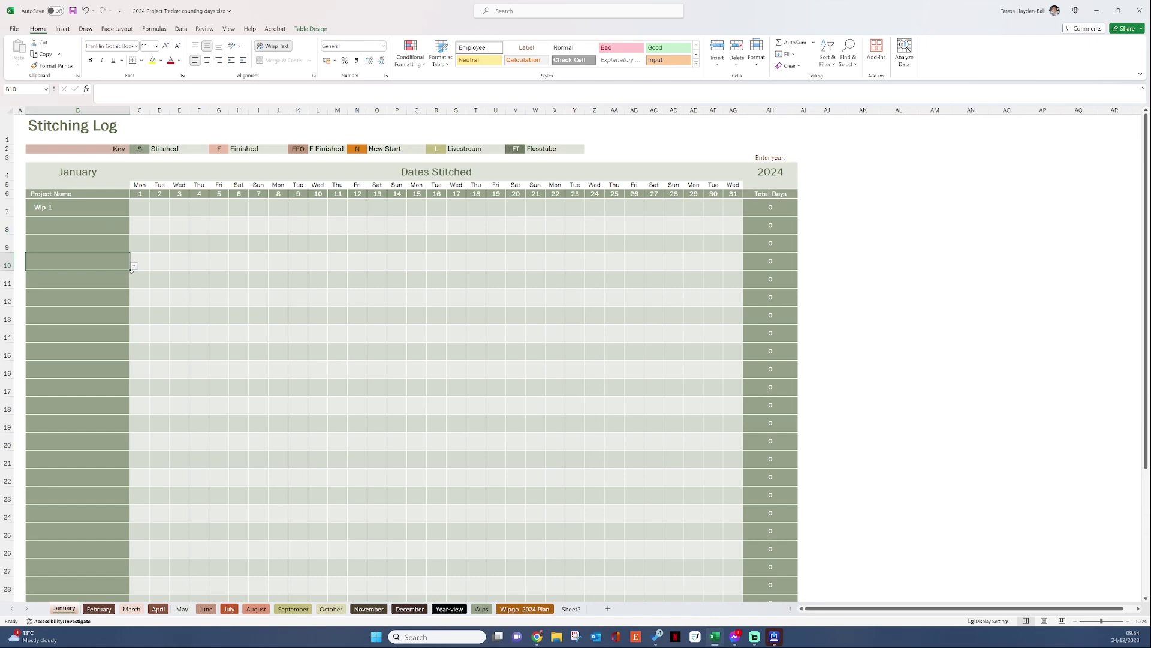
pyautogui.click(128, 214)
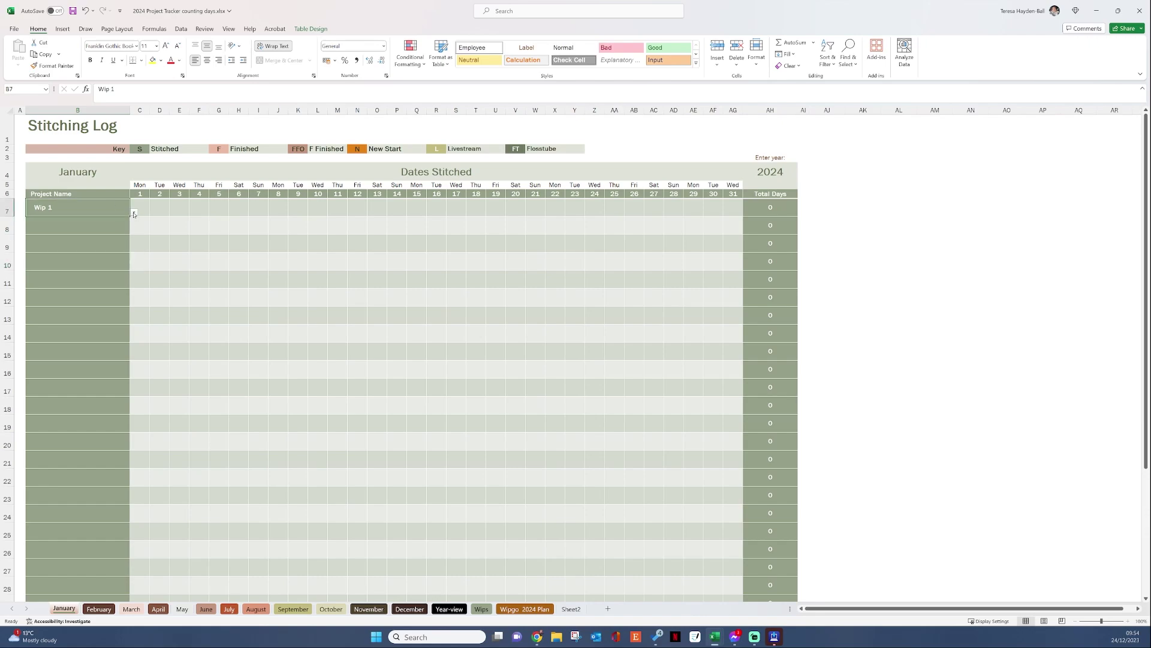
pyautogui.click(135, 214)
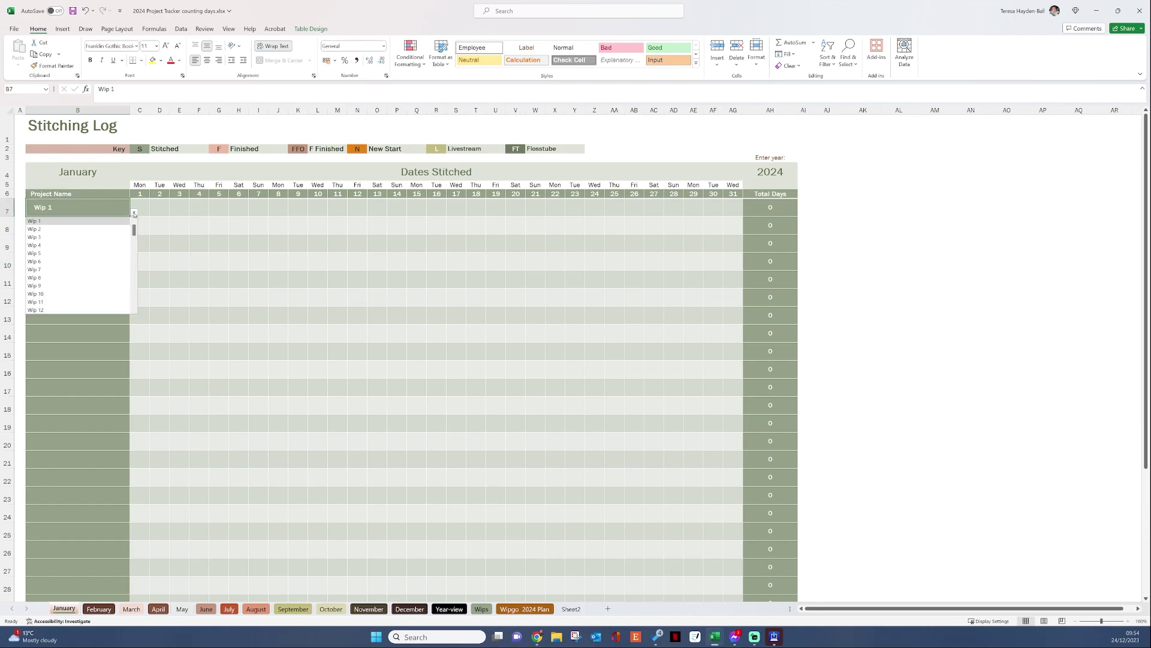
pyautogui.click(79, 207)
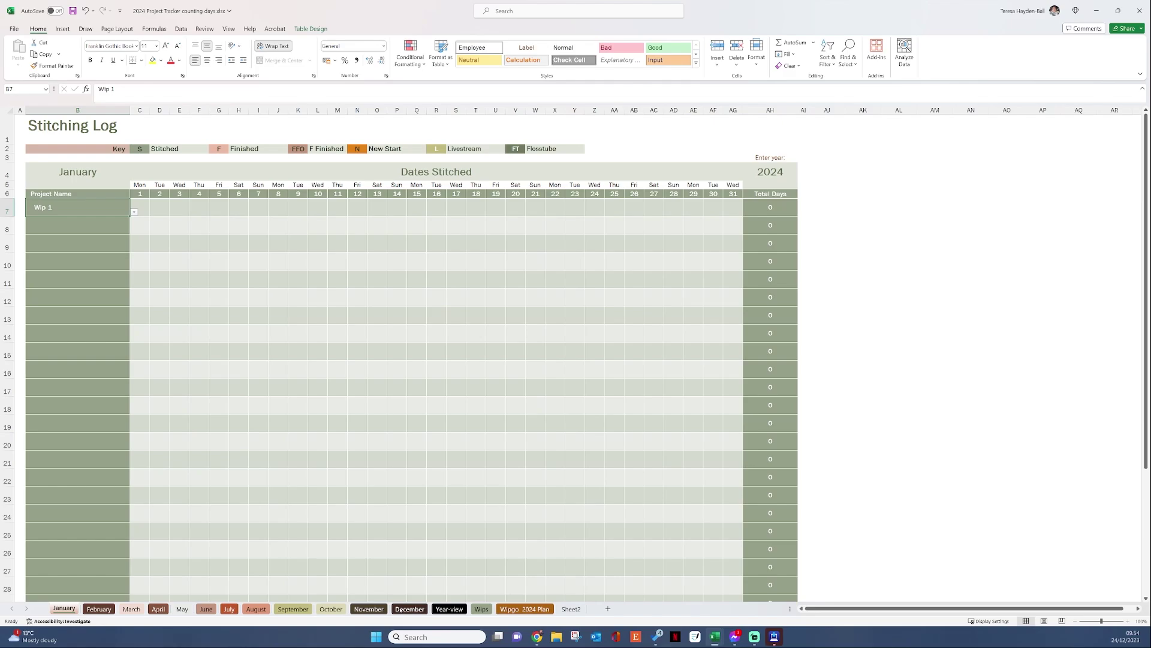
# - Review the Year-view sheet and the Wips sheet with its project start and finish dates
pyautogui.click(451, 608)
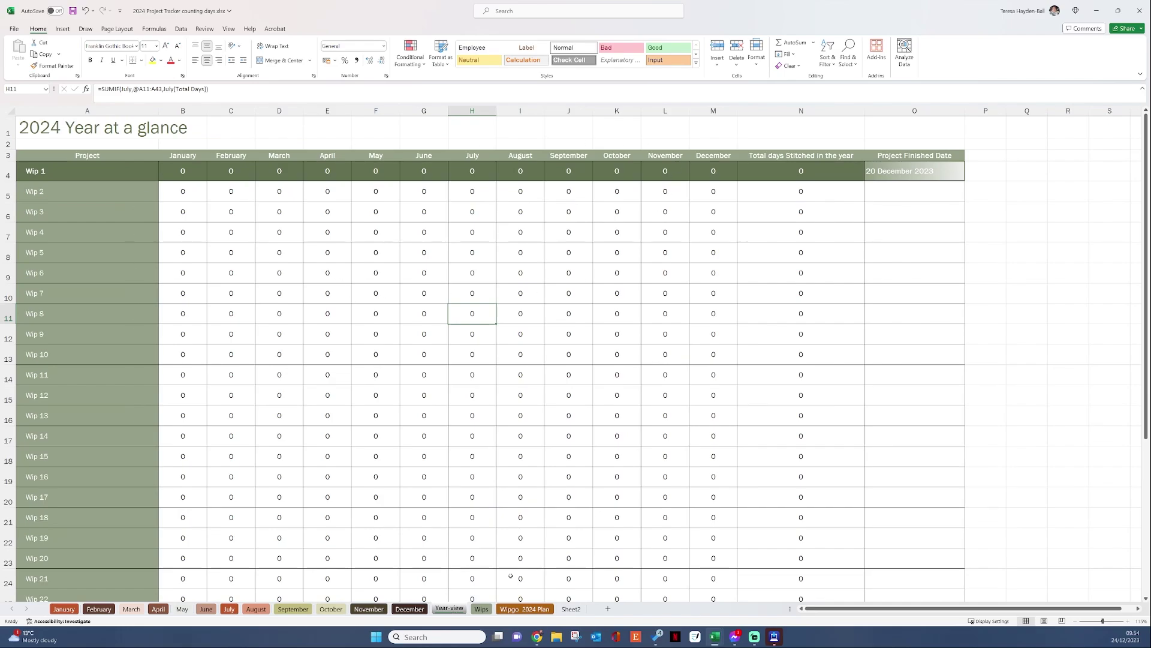
pyautogui.click(482, 609)
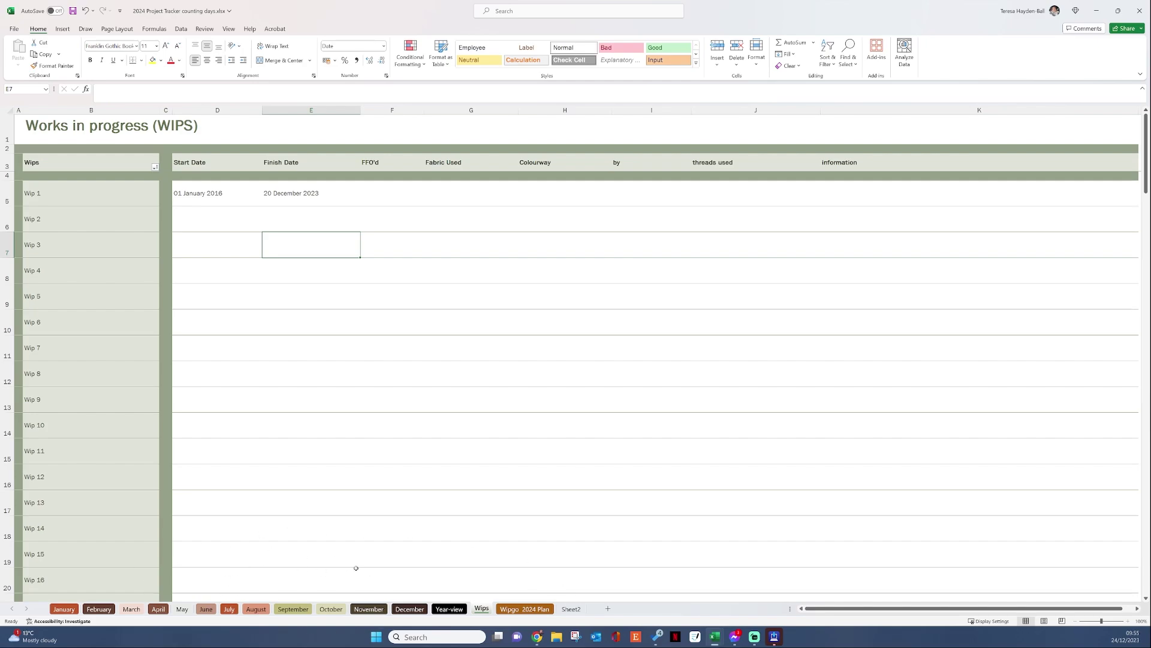
# - Open the Wipgo 2024 Plan sheet and examine the first card's day goal and the project name cells across the first row
pyautogui.click(517, 611)
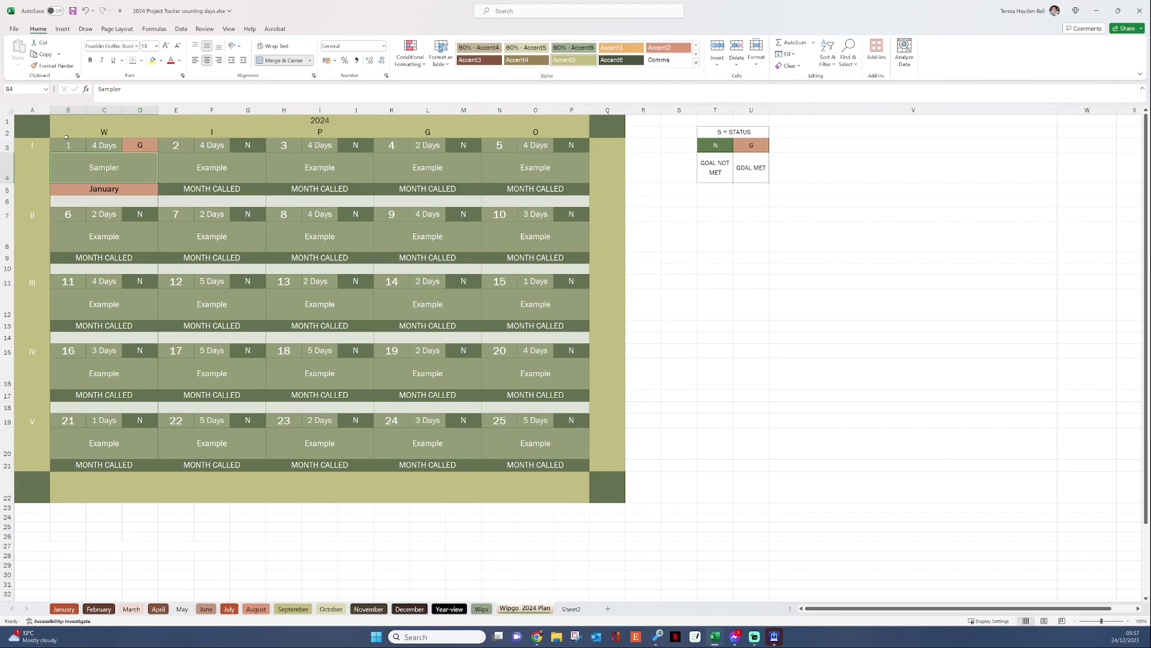
pyautogui.click(105, 147)
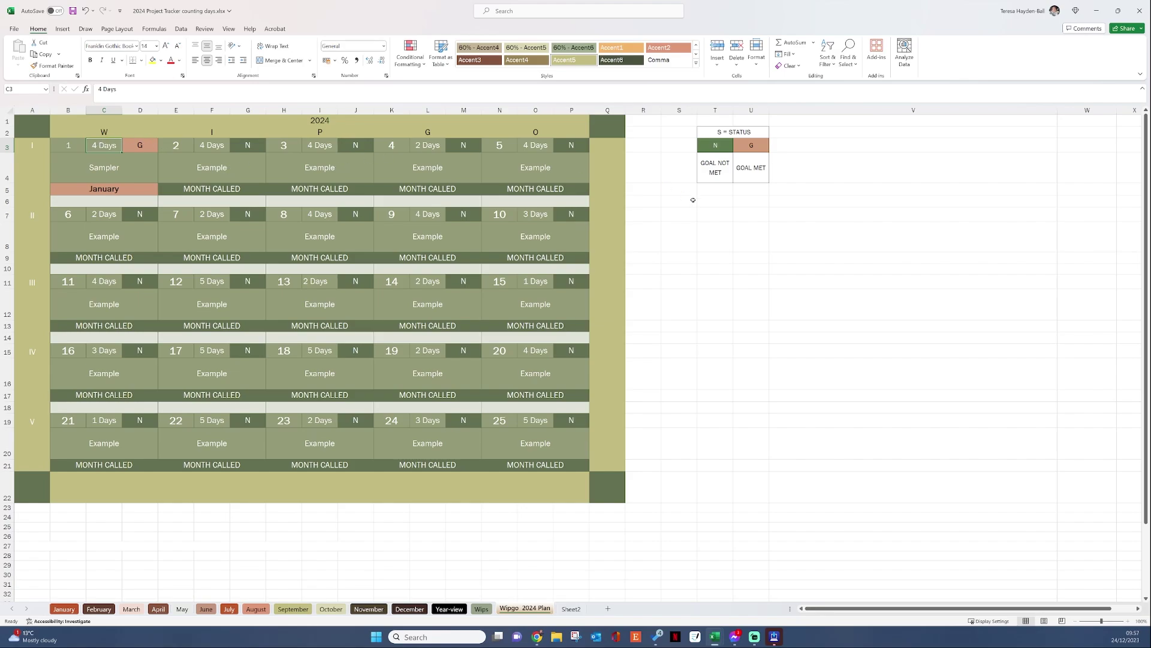
pyautogui.click(118, 169)
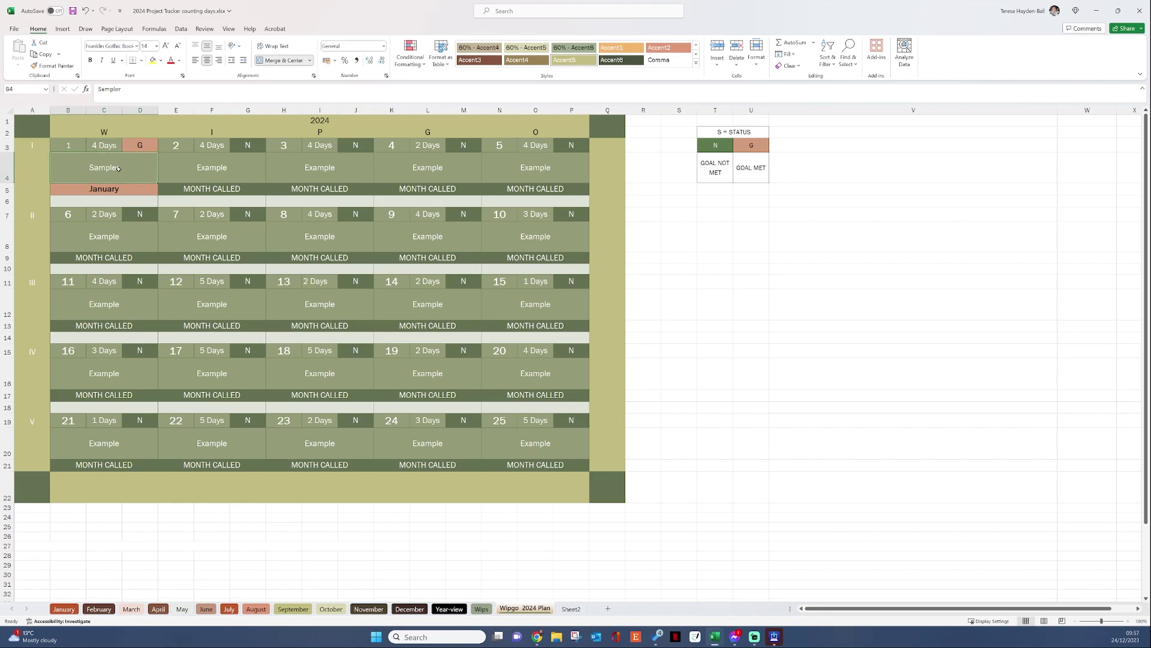
pyautogui.click(211, 166)
pyautogui.click(320, 168)
pyautogui.click(477, 166)
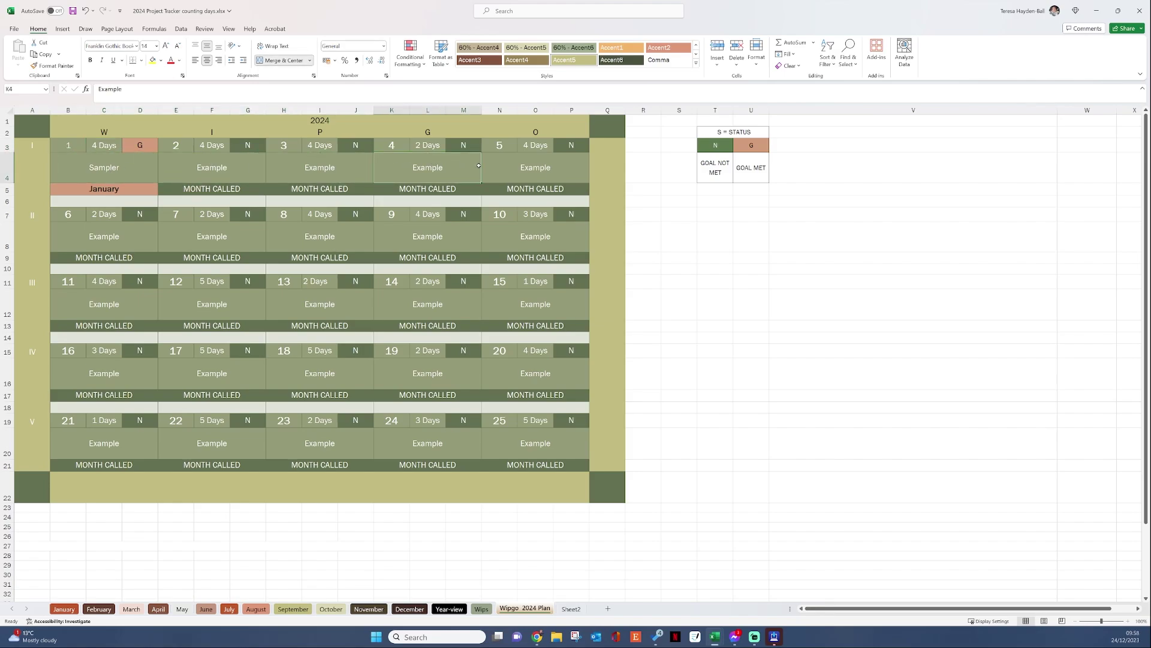
pyautogui.click(512, 167)
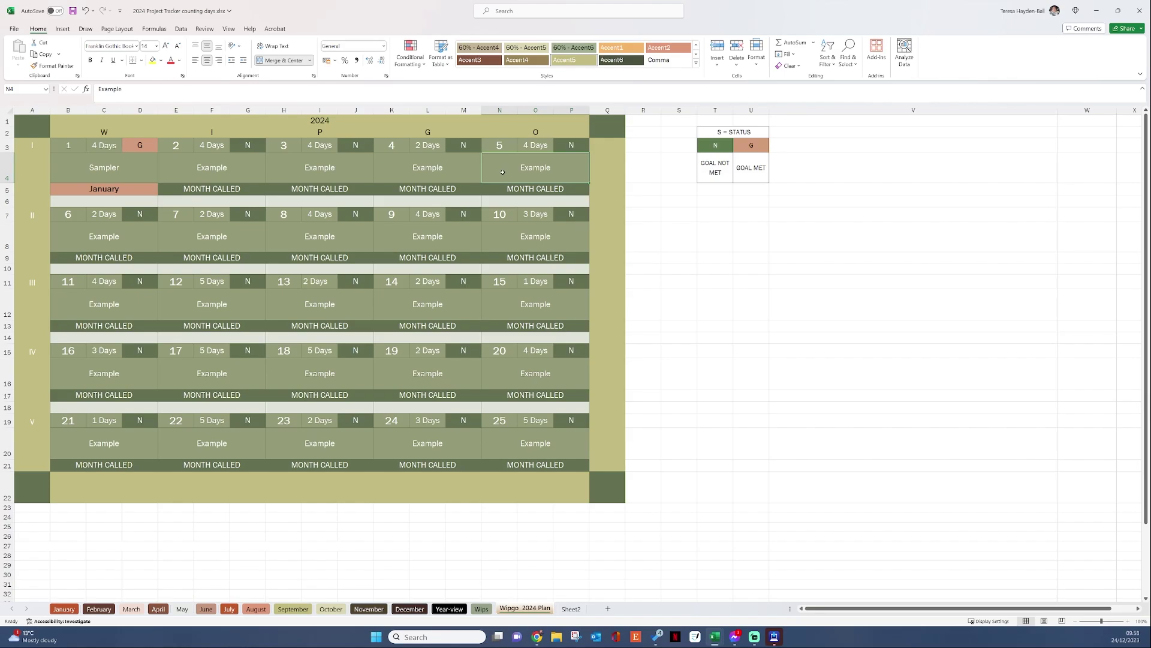
pyautogui.click(124, 169)
pyautogui.click(245, 171)
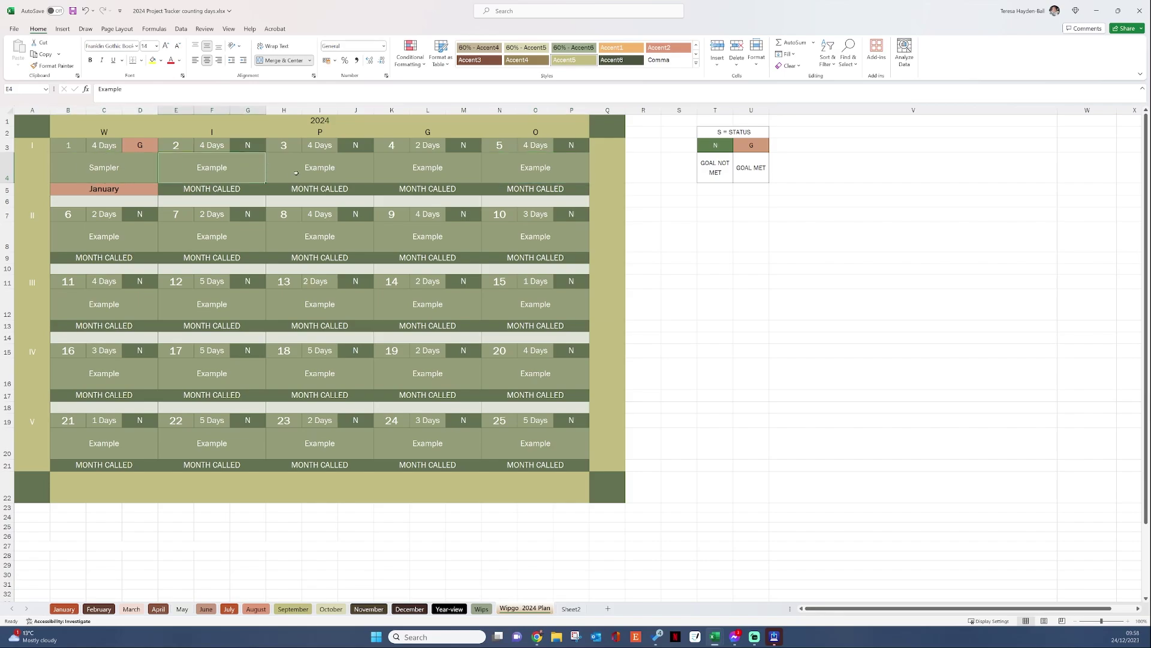
# - Examine the project name cells on cards 3, 4 and 10, and the first card's day goal and project name
pyautogui.click(360, 171)
pyautogui.click(450, 170)
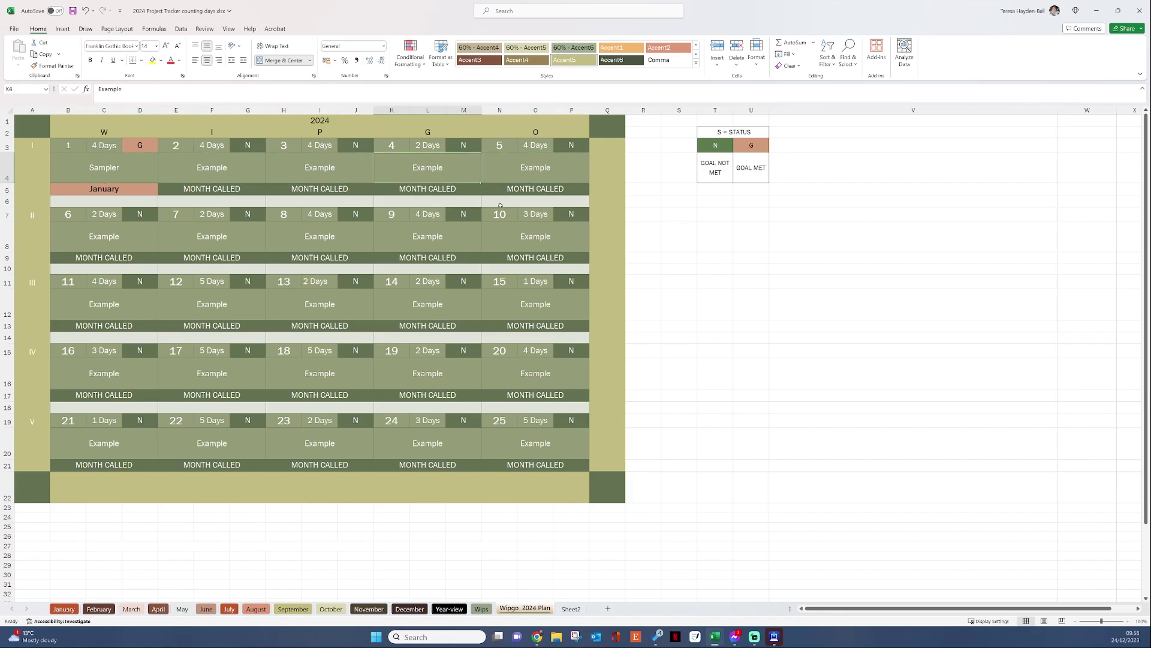
pyautogui.click(510, 241)
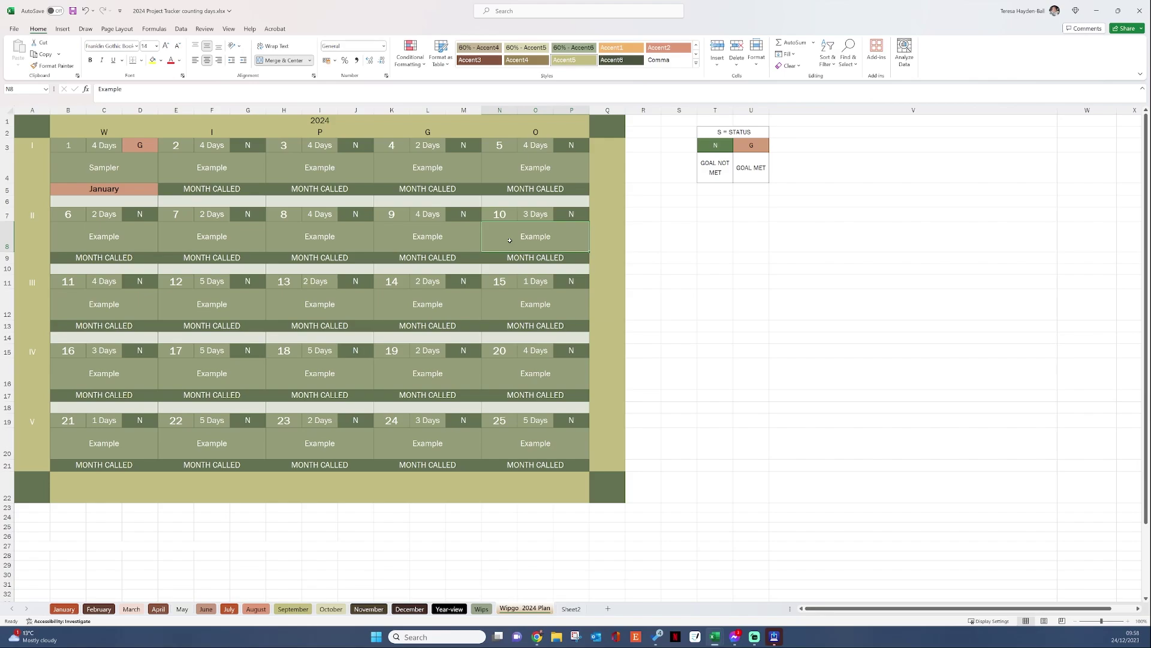
pyautogui.click(108, 145)
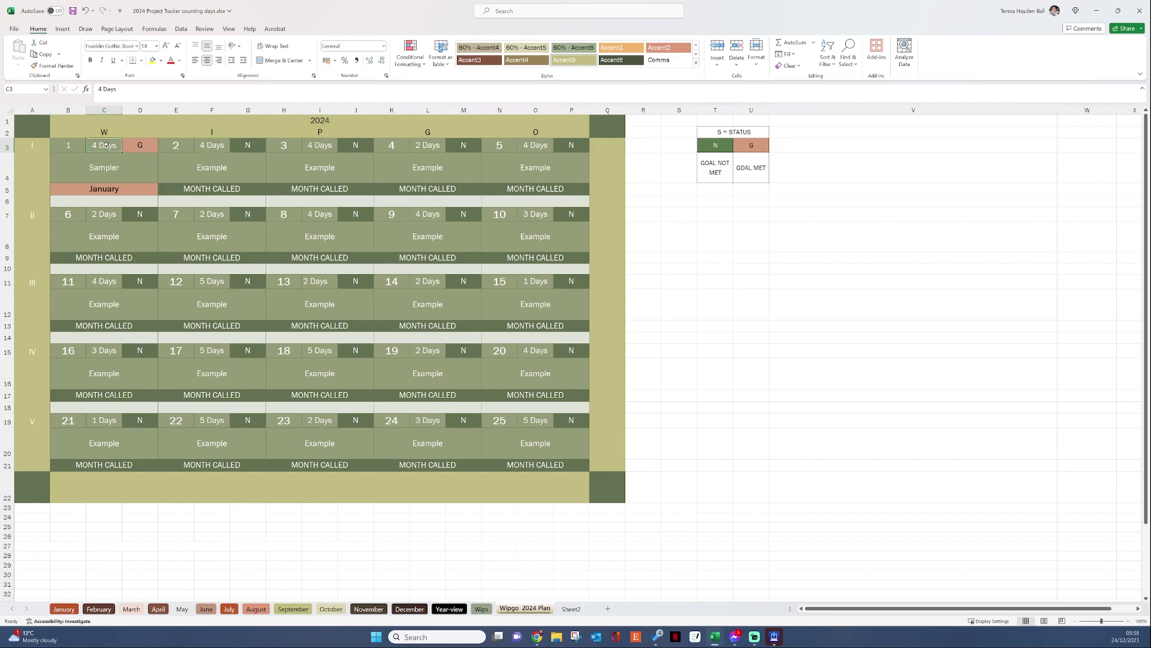
pyautogui.click(111, 169)
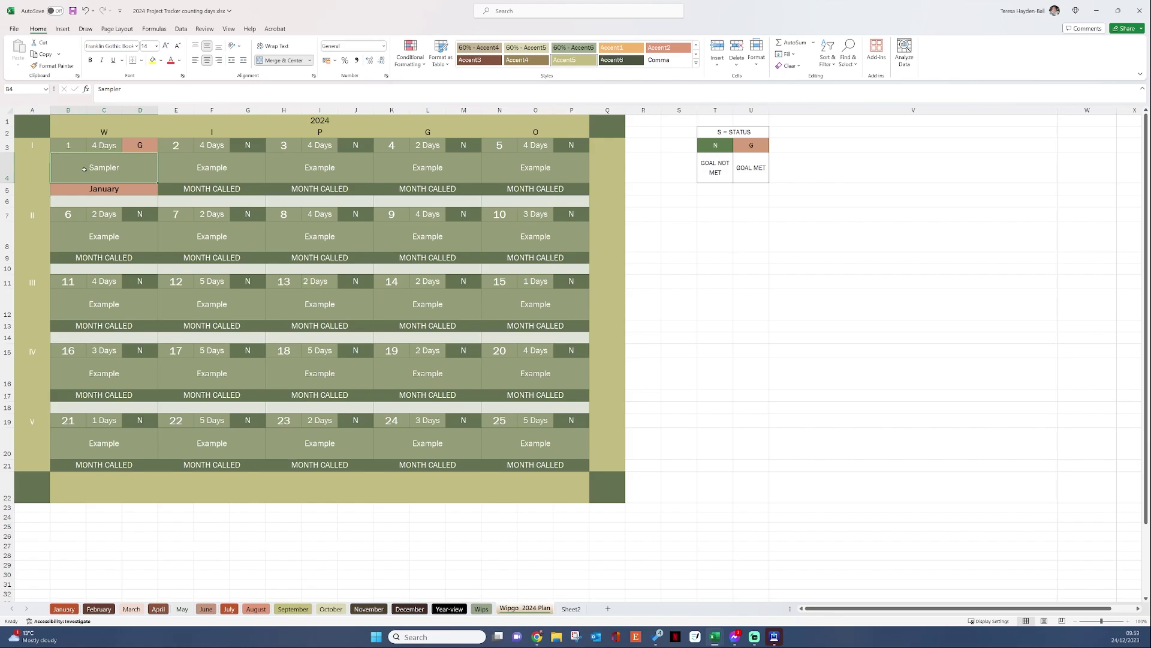
# - Enter Full Coverage as card 2's project name and set card 1's day goal to 2 Days
pyautogui.click(210, 169)
pyautogui.write('Full')
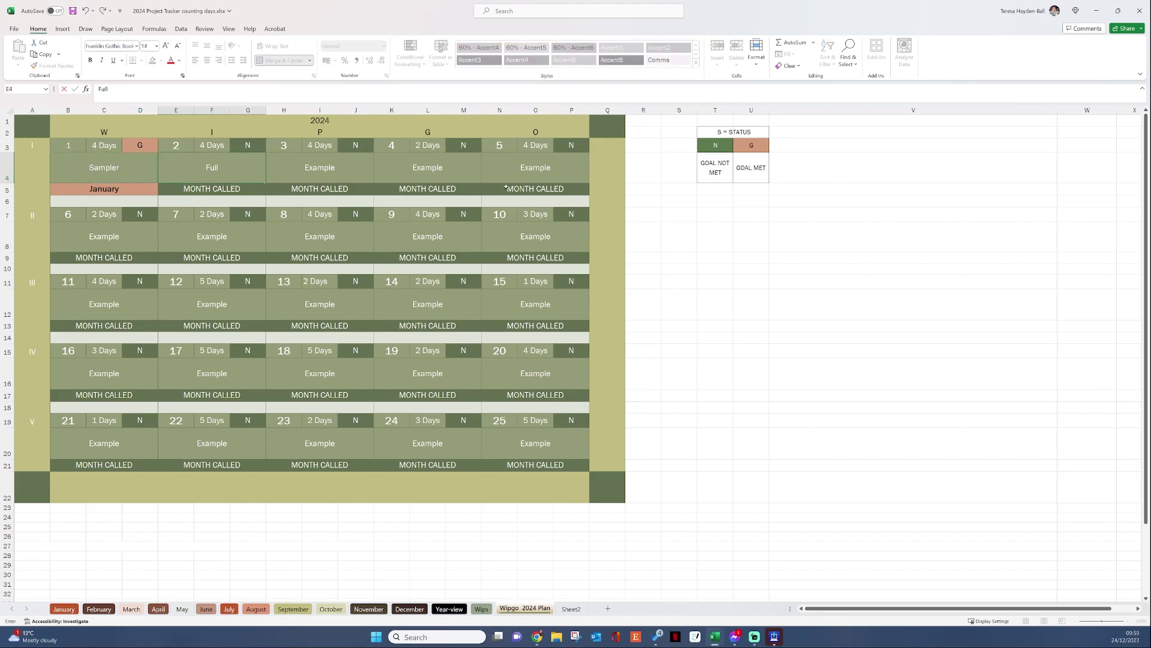
pyautogui.write(' Coverage')
pyautogui.click(106, 146)
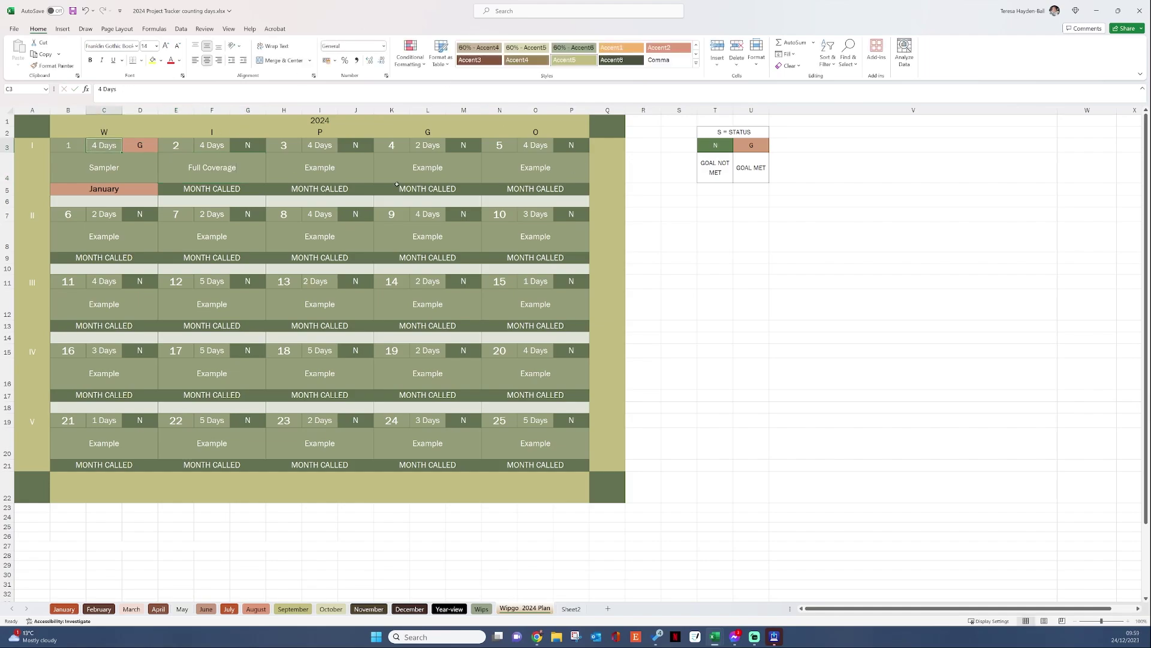
pyautogui.write('2 Days')
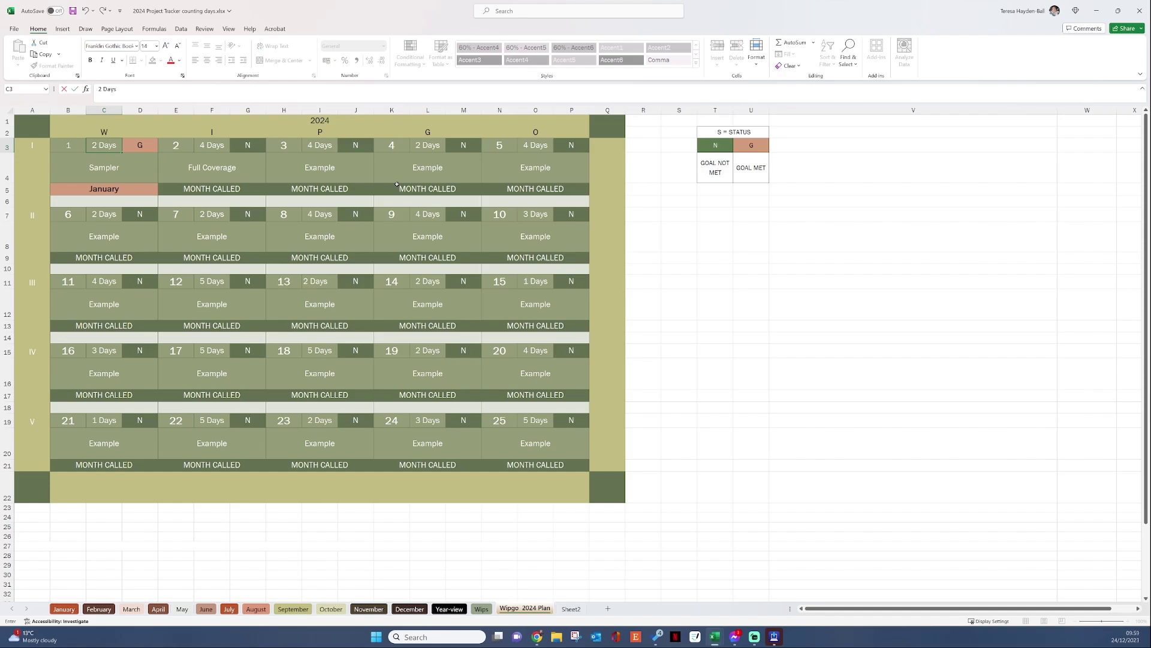
pyautogui.click(218, 147)
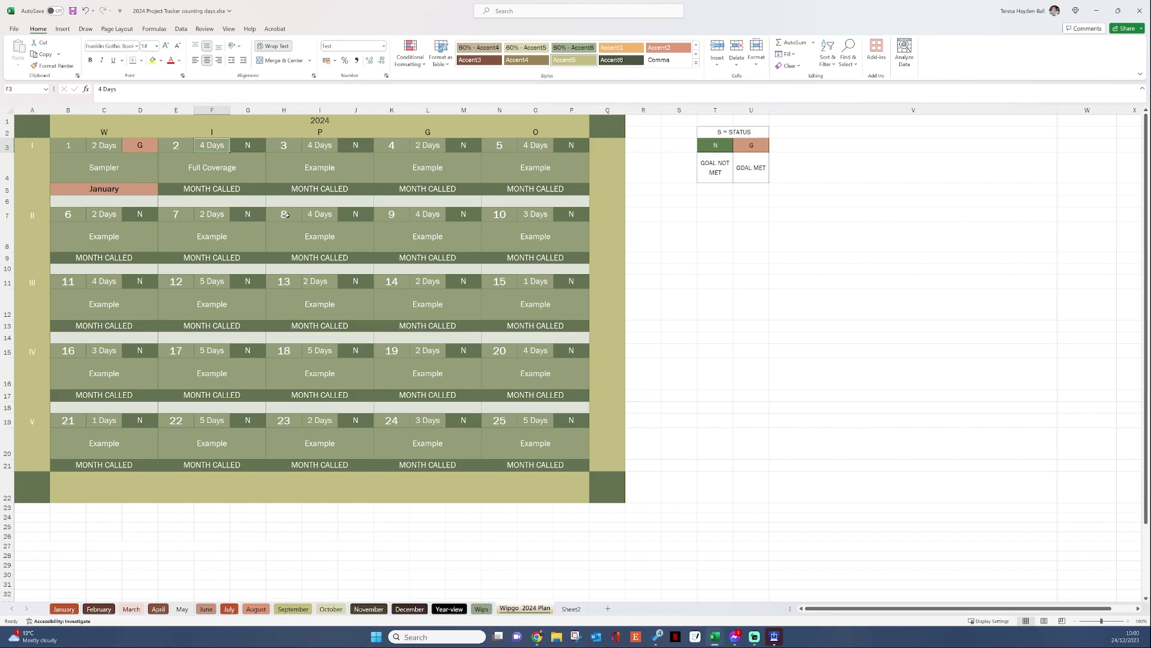
# - Enter Smalls as card 8's project name and record January as its month called
pyautogui.click(365, 234)
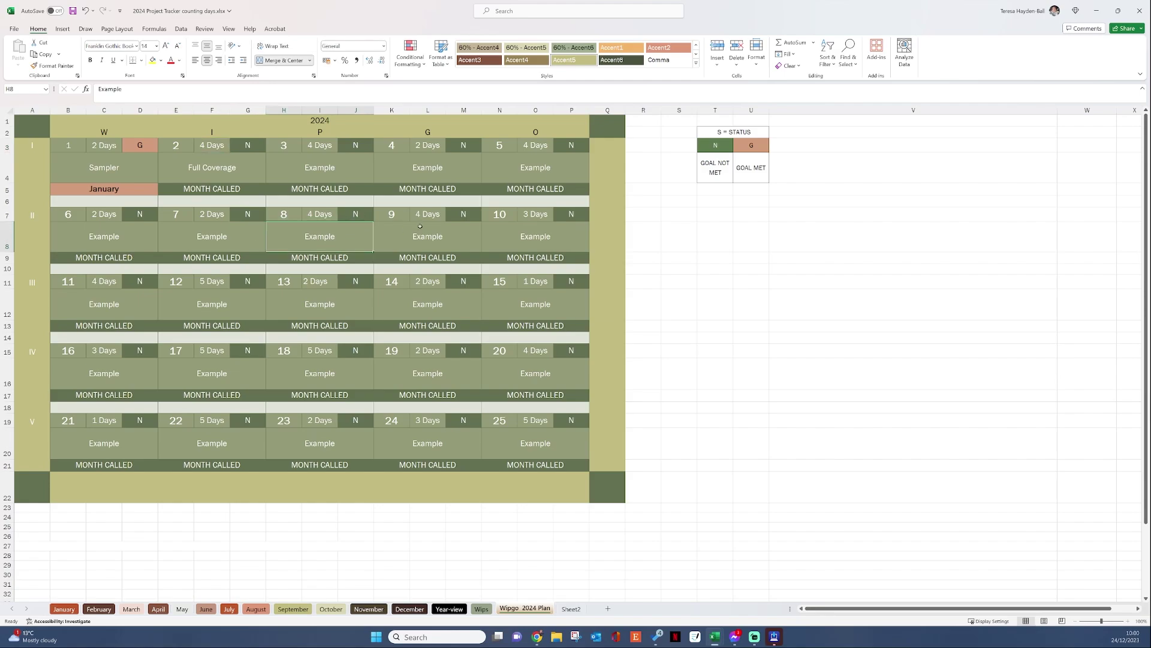
pyautogui.write('Smalls')
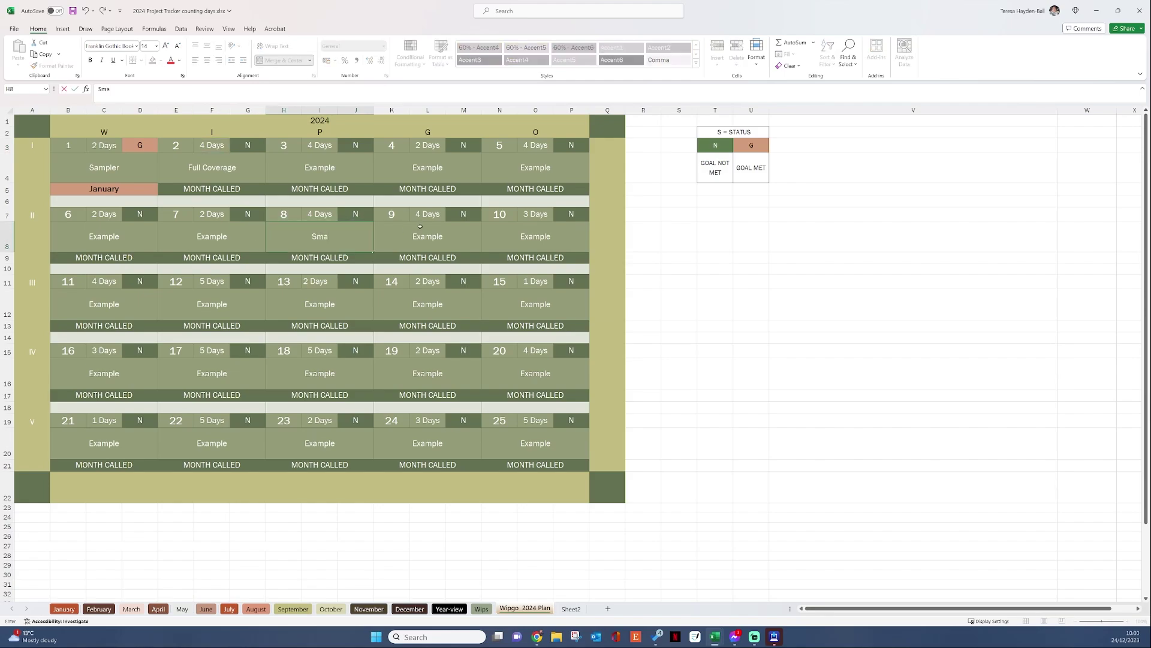
pyautogui.click(320, 214)
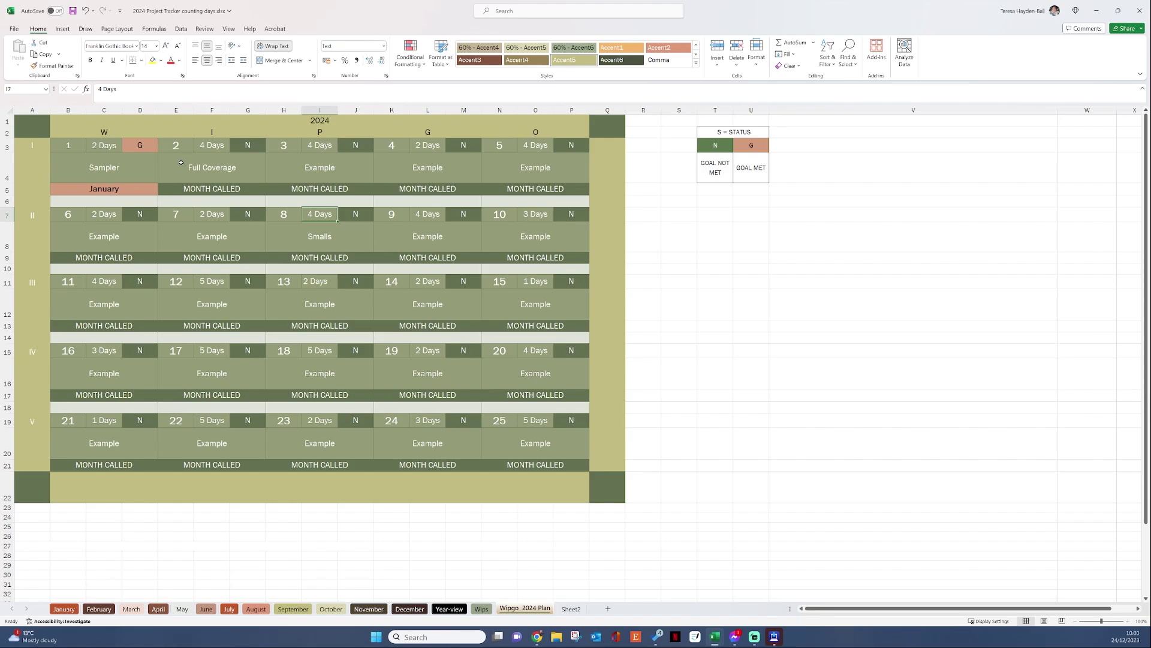
pyautogui.click(311, 258)
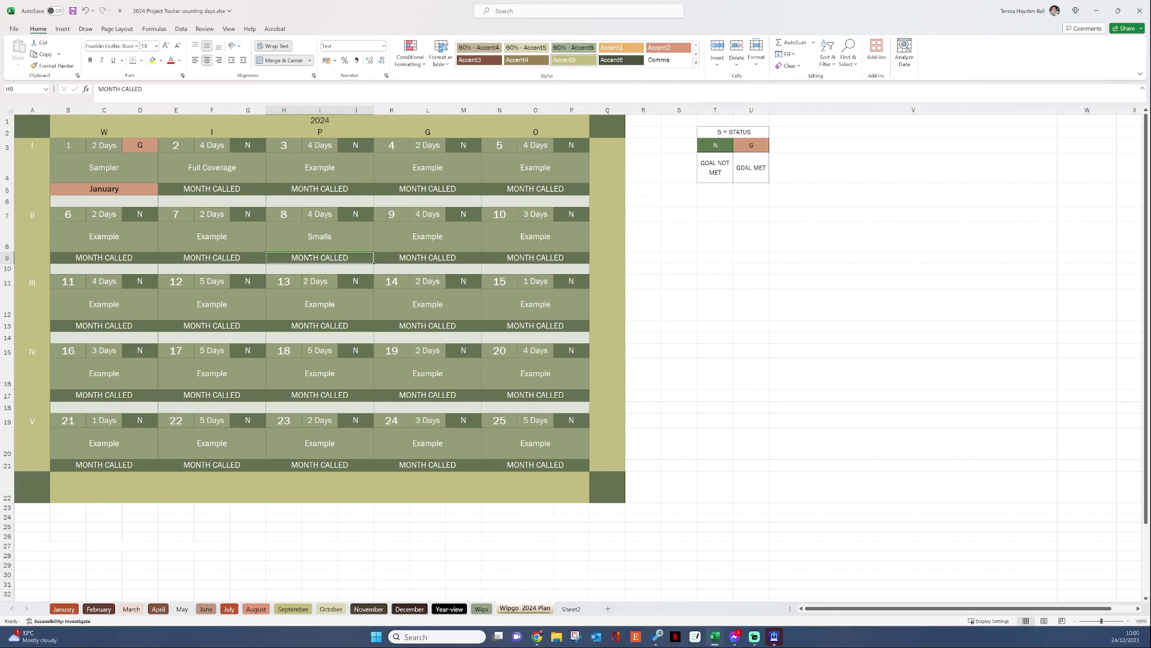
pyautogui.write('January')
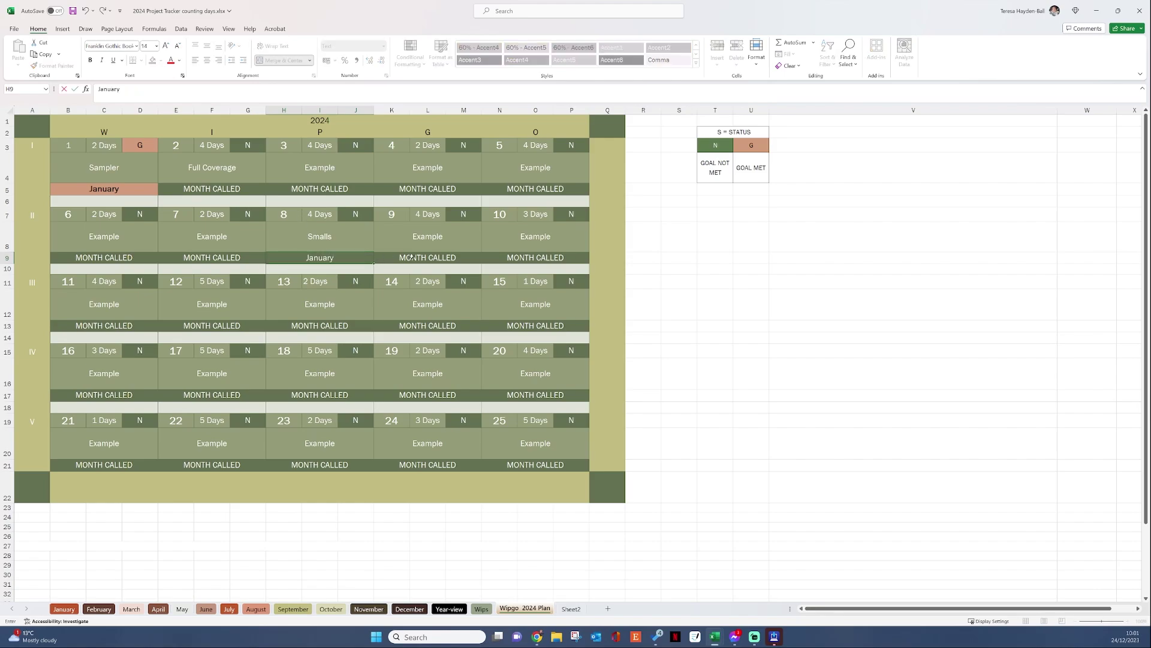
pyautogui.press('Up')
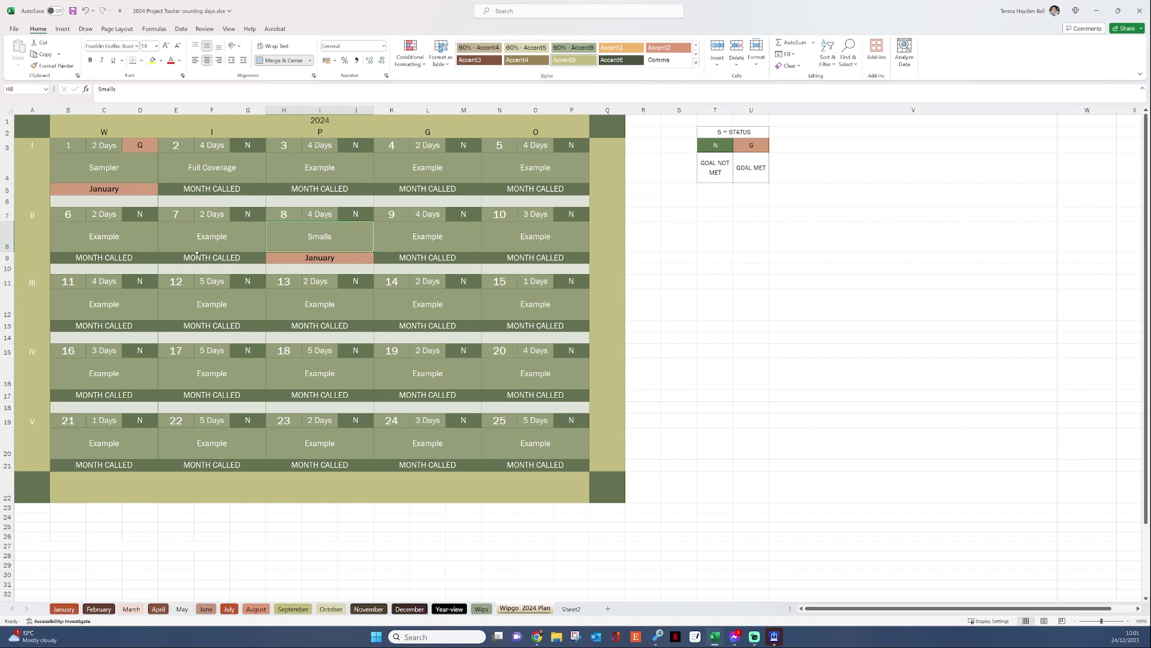
# - Mark card 8's goal as met by setting its status to G
pyautogui.click(360, 214)
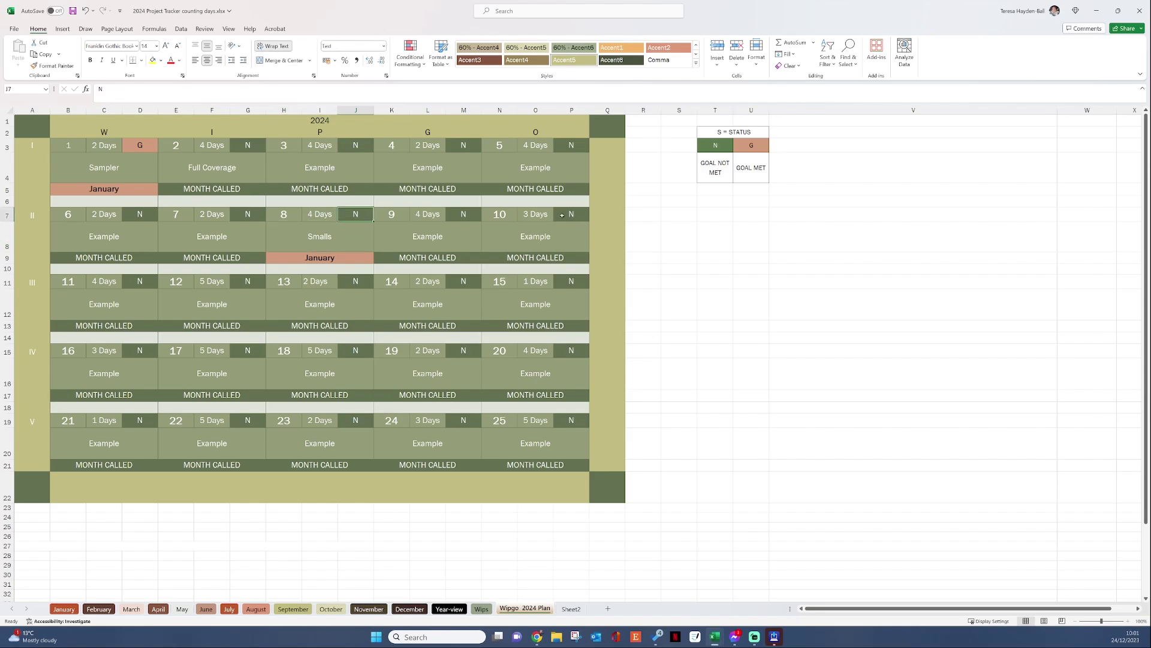
pyautogui.write('G')
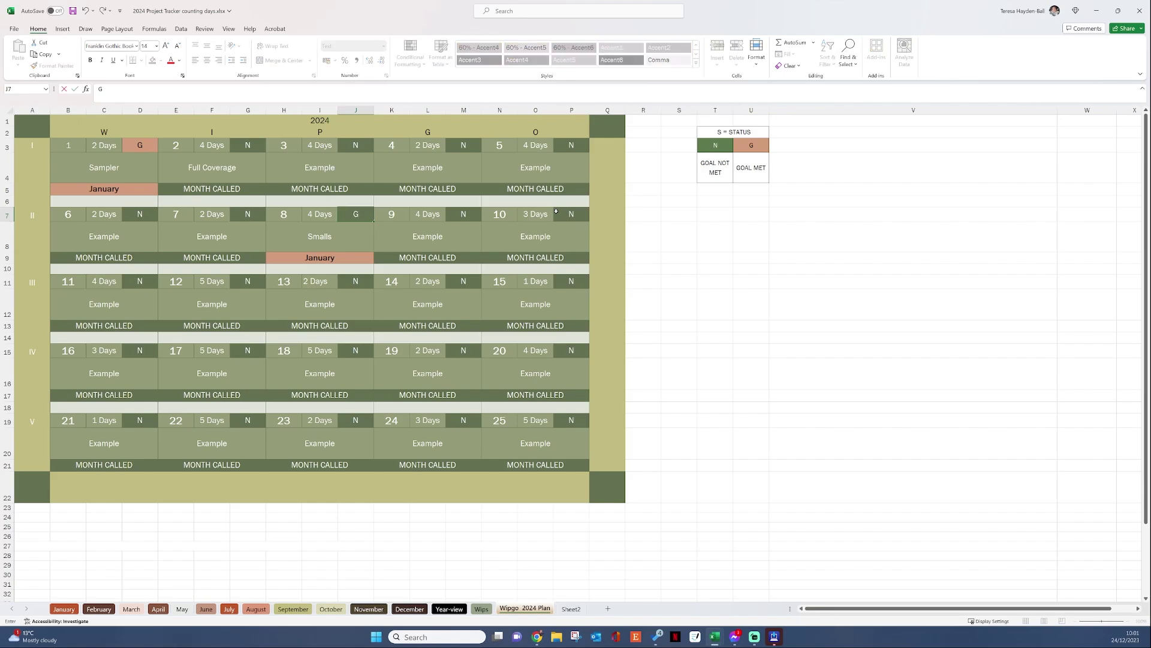
pyautogui.press('Return')
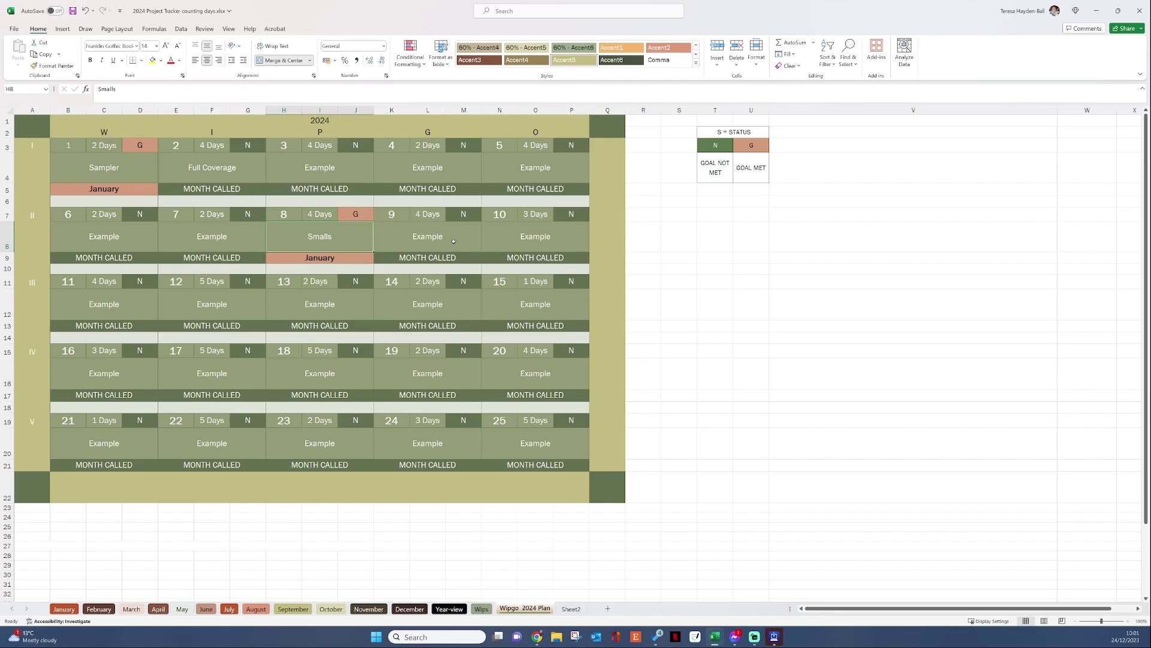
pyautogui.click(144, 165)
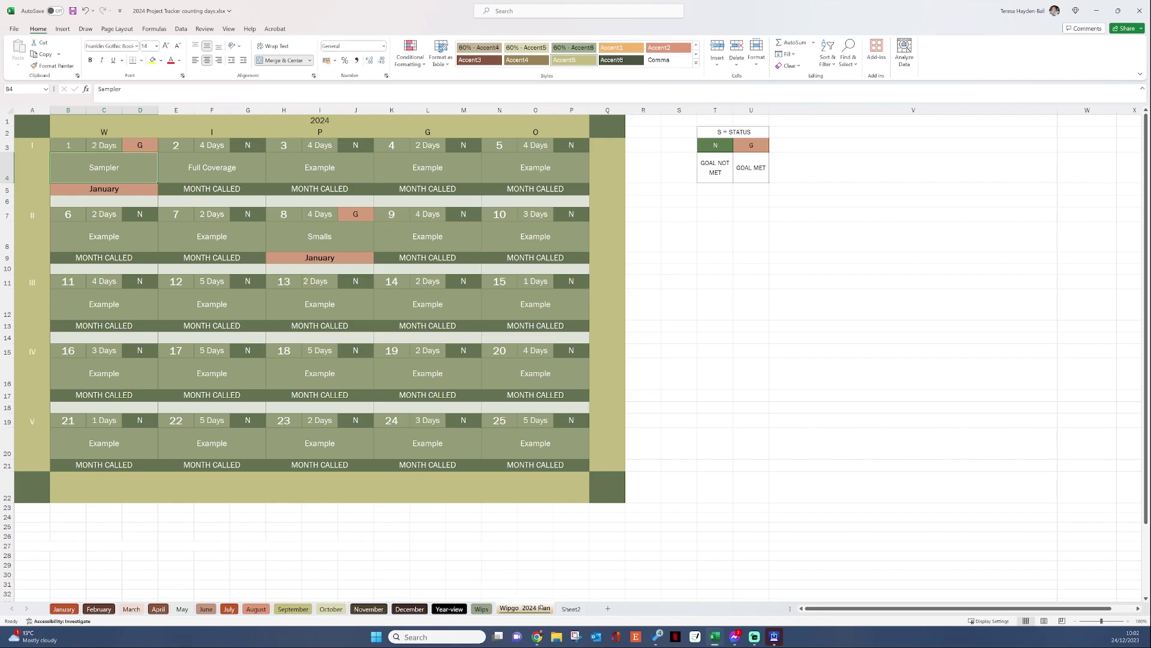
# - On the Wips sheet, rename Wip 1 as "Evening in the park"
pyautogui.click(482, 610)
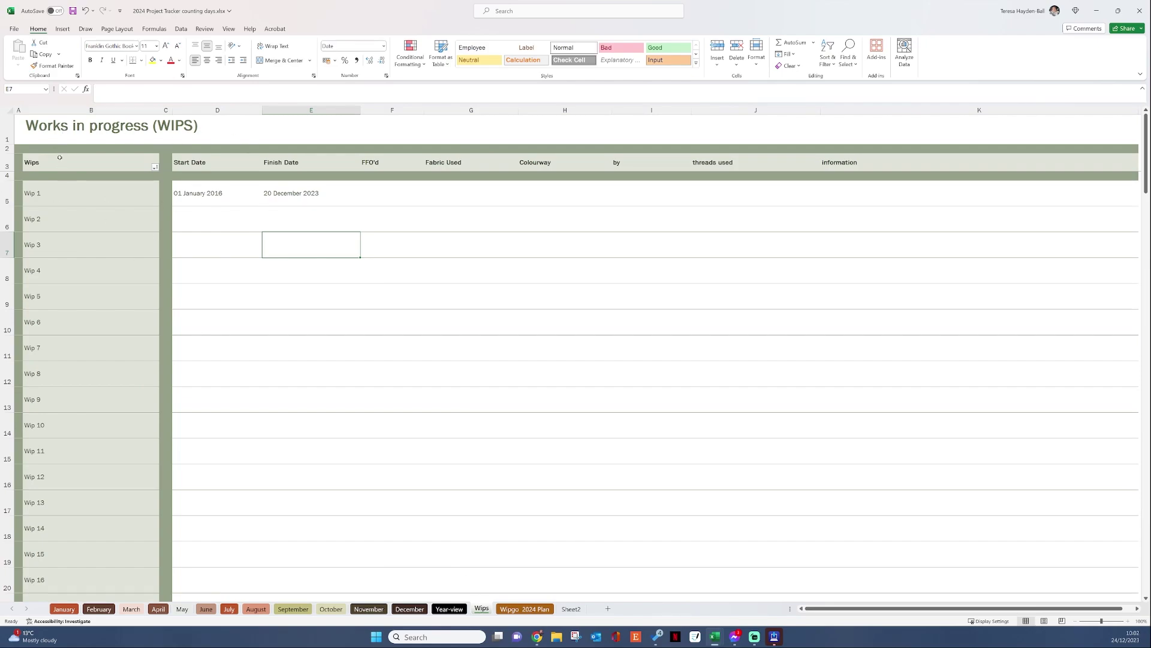
pyautogui.click(61, 195)
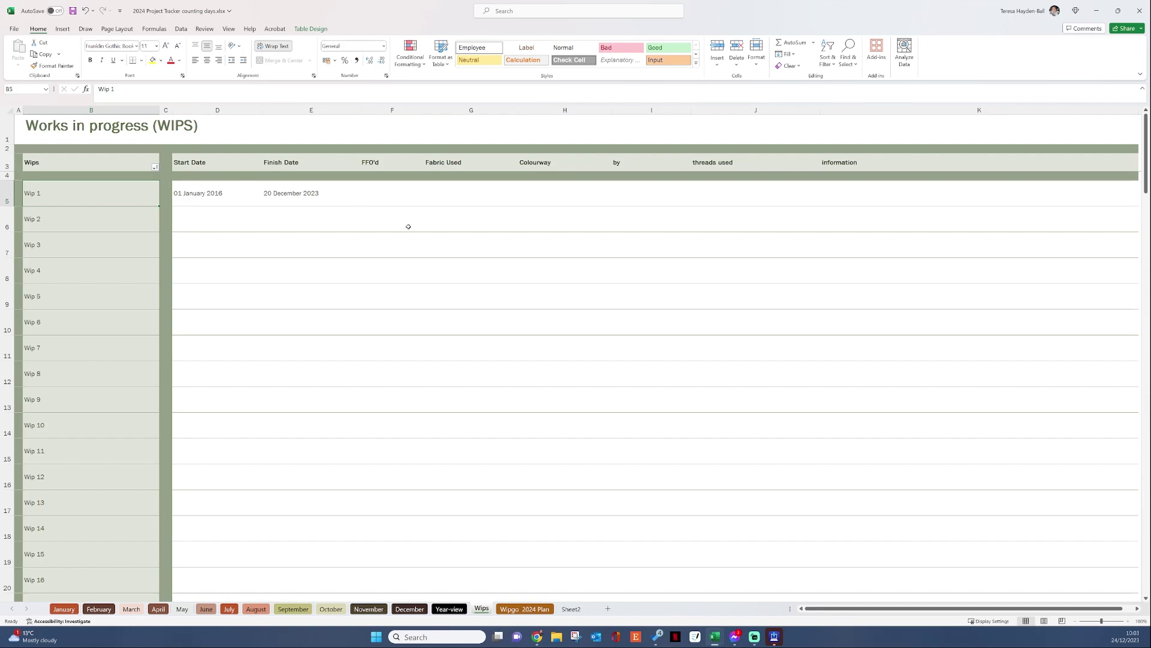
pyautogui.write('Evening in the park')
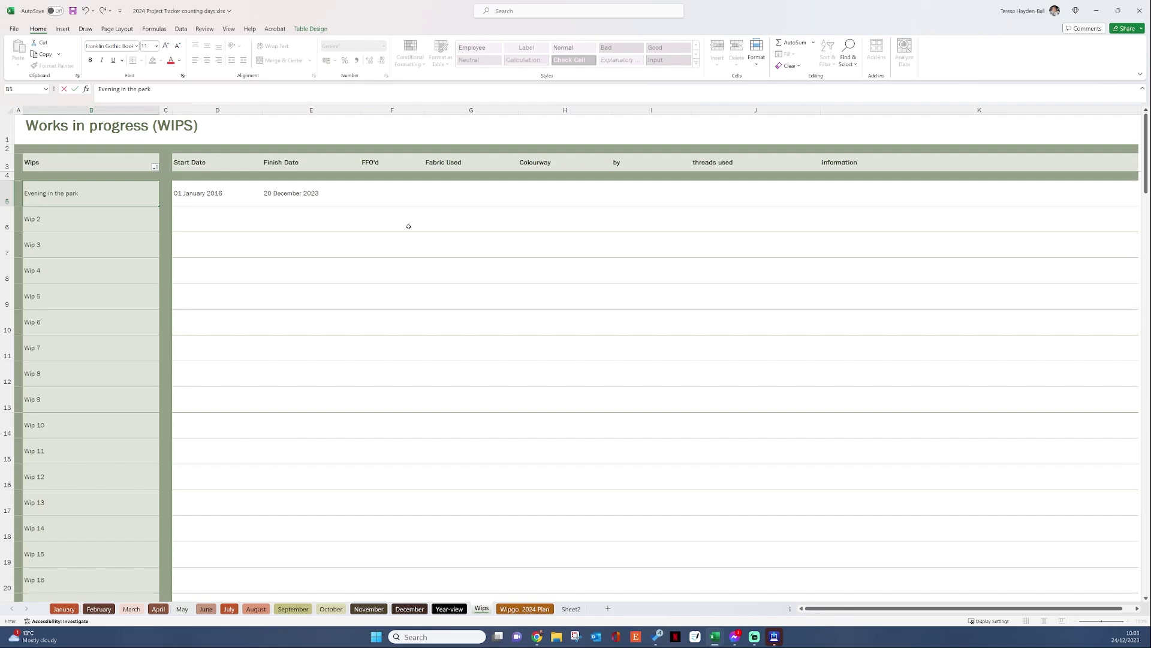
pyautogui.press('Tab')
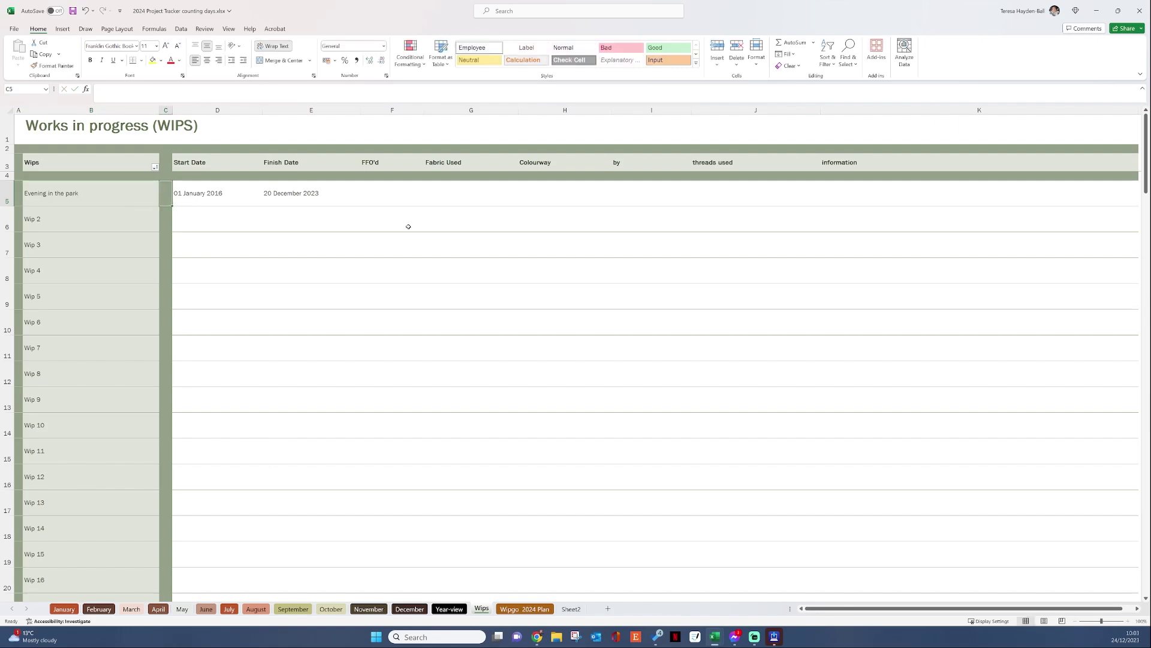
# - Clear the Finish Date of the Evening in the park project
pyautogui.press('Tab')
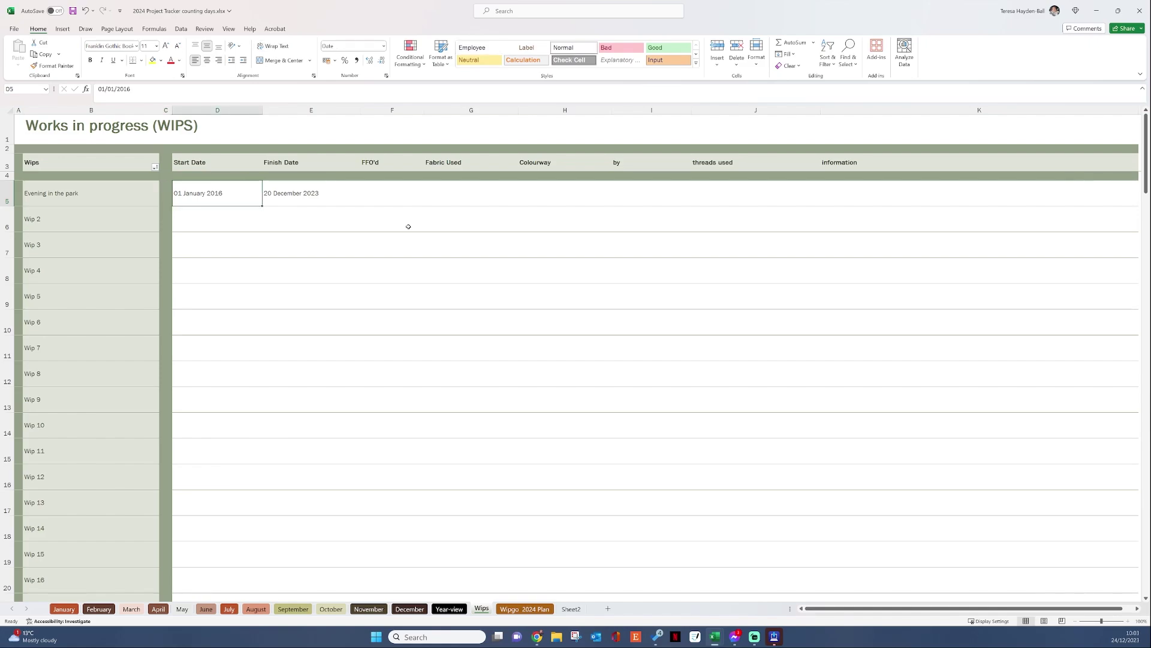
pyautogui.press('Tab')
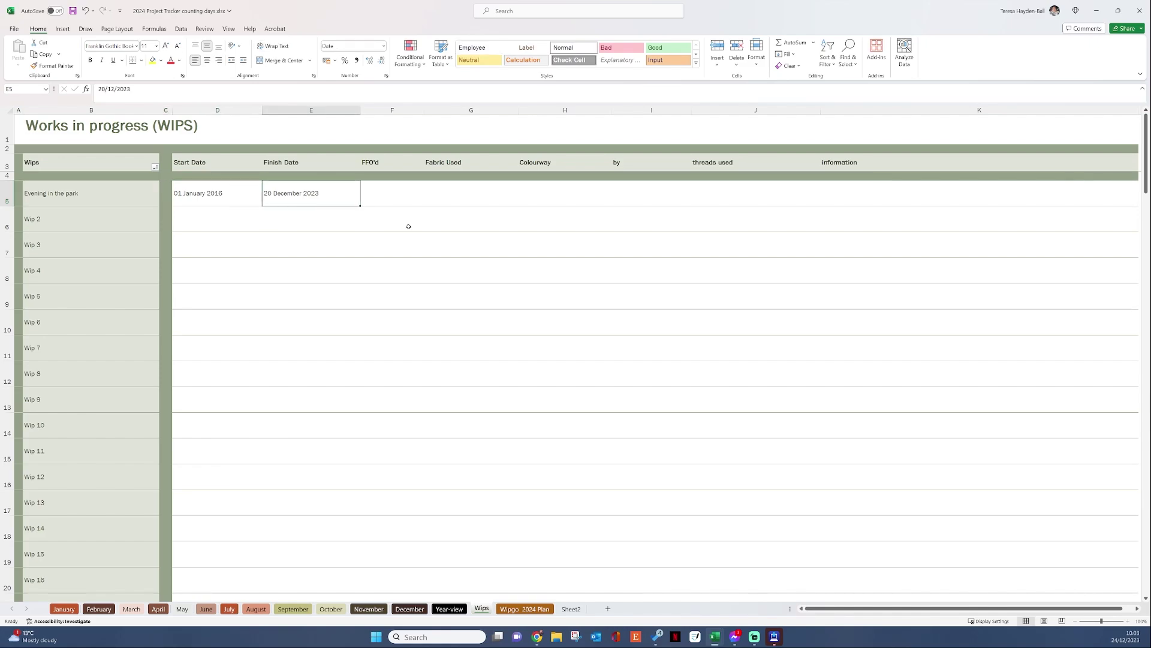
pyautogui.press('Delete')
# - For Evening in the park, enter "25 cnt Lugana" as the Fabric Used and "Abtss" as the Colourway
pyautogui.press('Tab')
pyautogui.press('Tab')
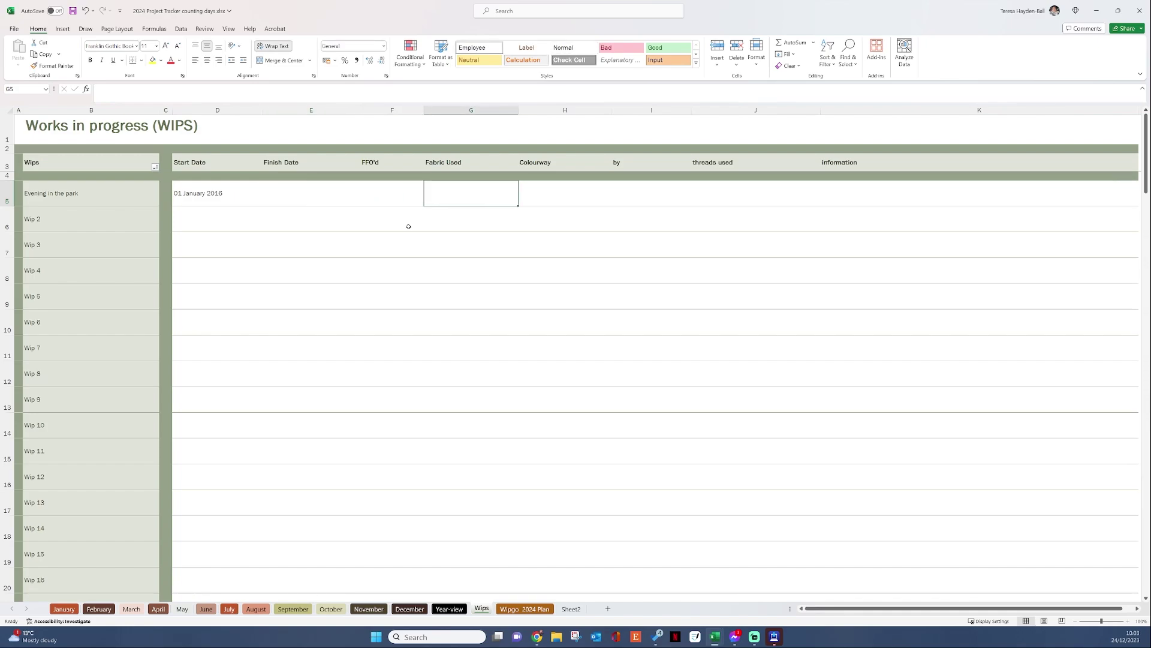
pyautogui.write('25 cnt')
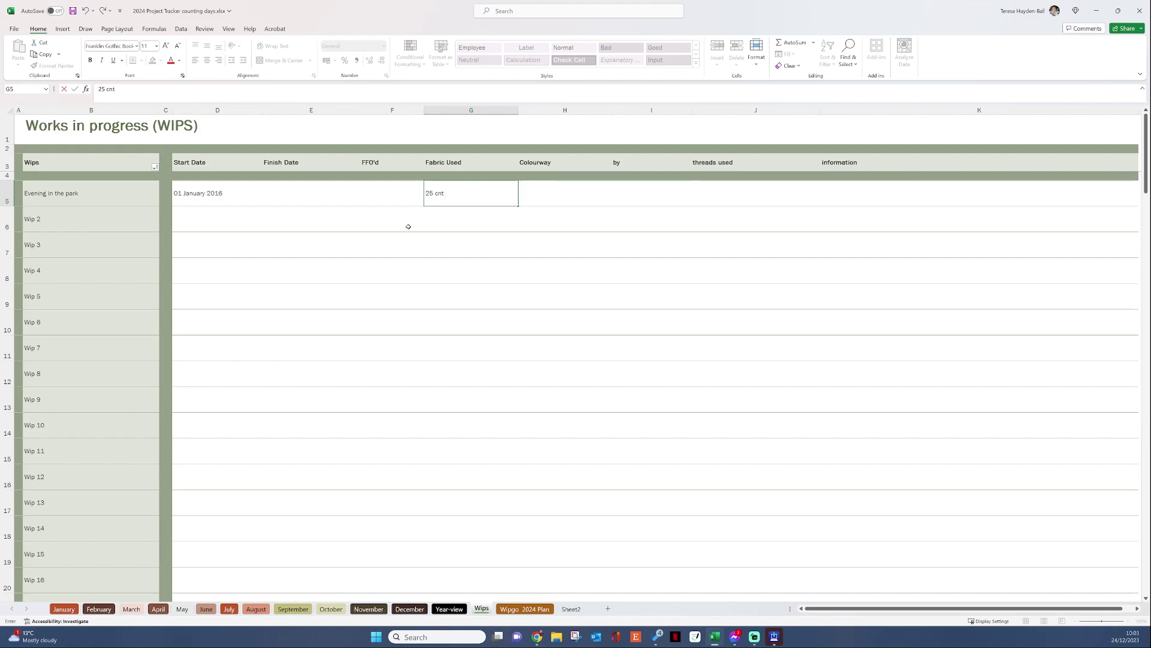
pyautogui.write(' Lugana')
pyautogui.press('Tab')
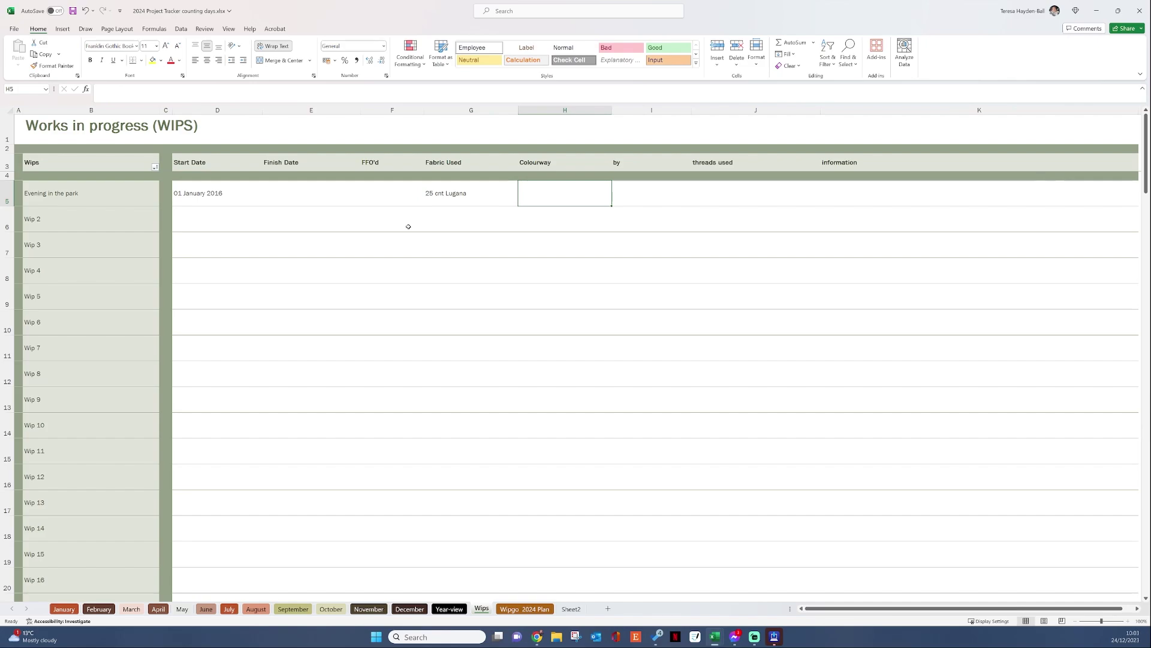
pyautogui.write('Abtss')
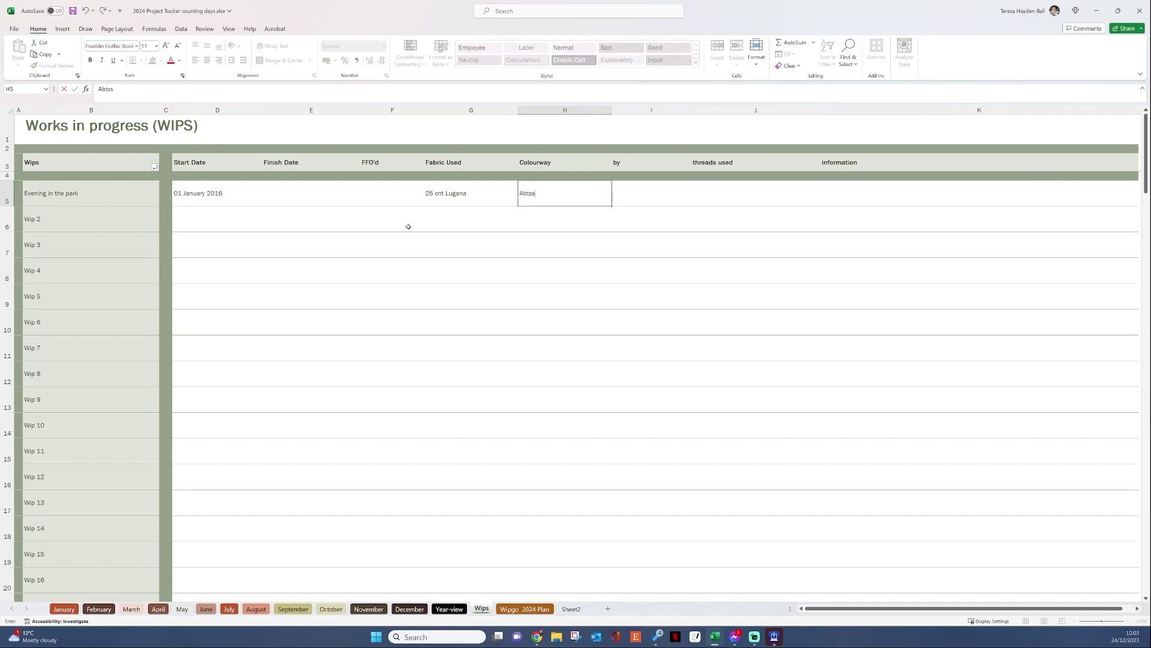
pyautogui.press('Tab')
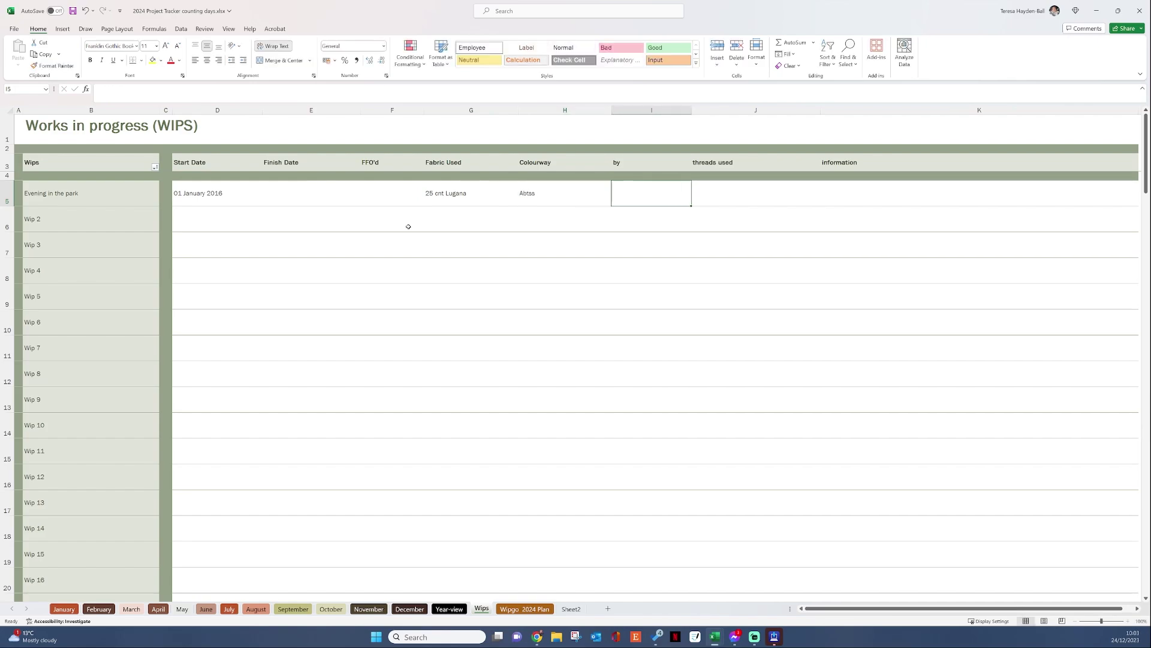
# - Enter "Farics by stephanie" in the project's by column and "various" as the threads used
pyautogui.write('Hand')
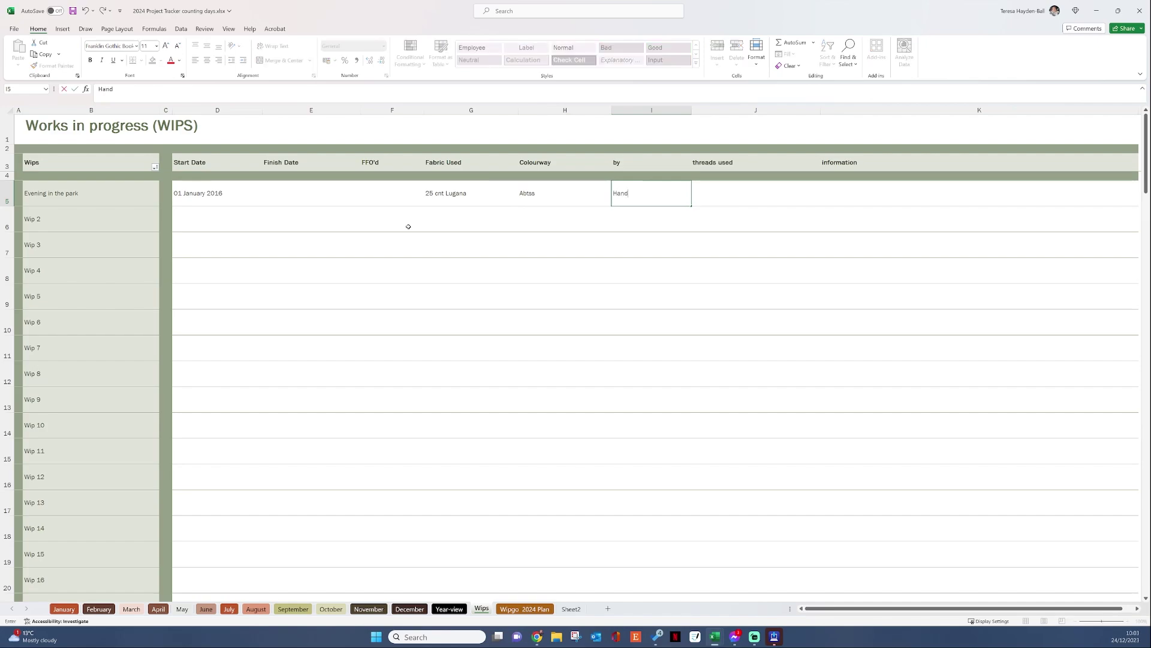
pyautogui.press('BackSpace')
pyautogui.press('BackSpace')
pyautogui.press('BackSpace')
pyautogui.write('Farics by stephan')
pyautogui.press('Tab')
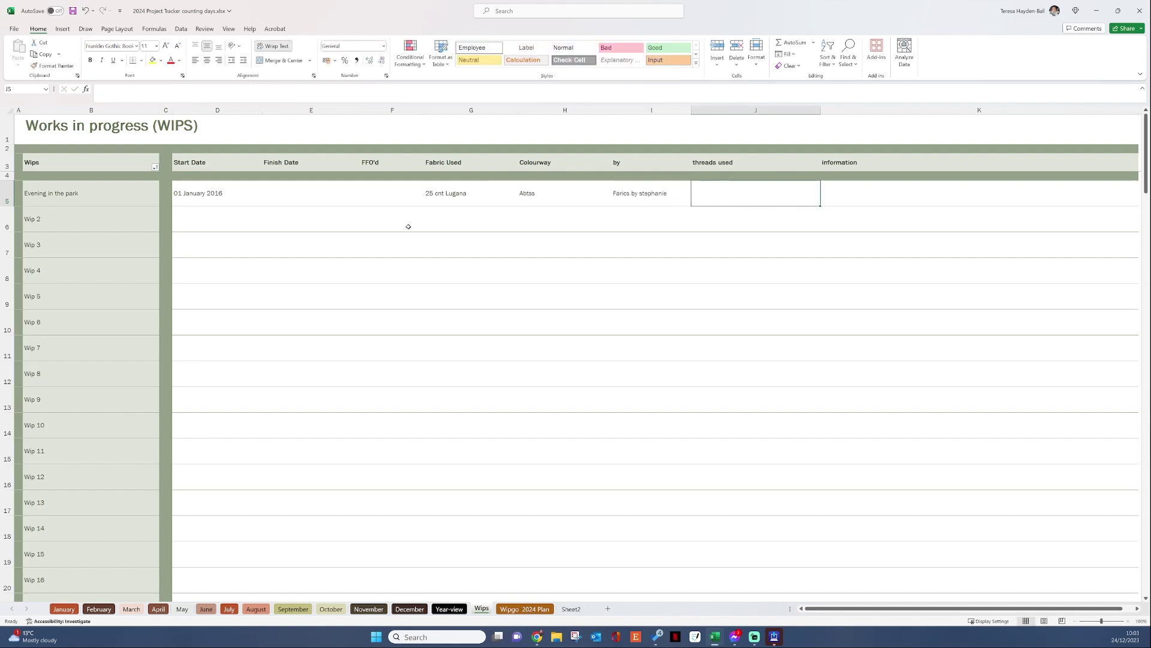
pyautogui.write('various')
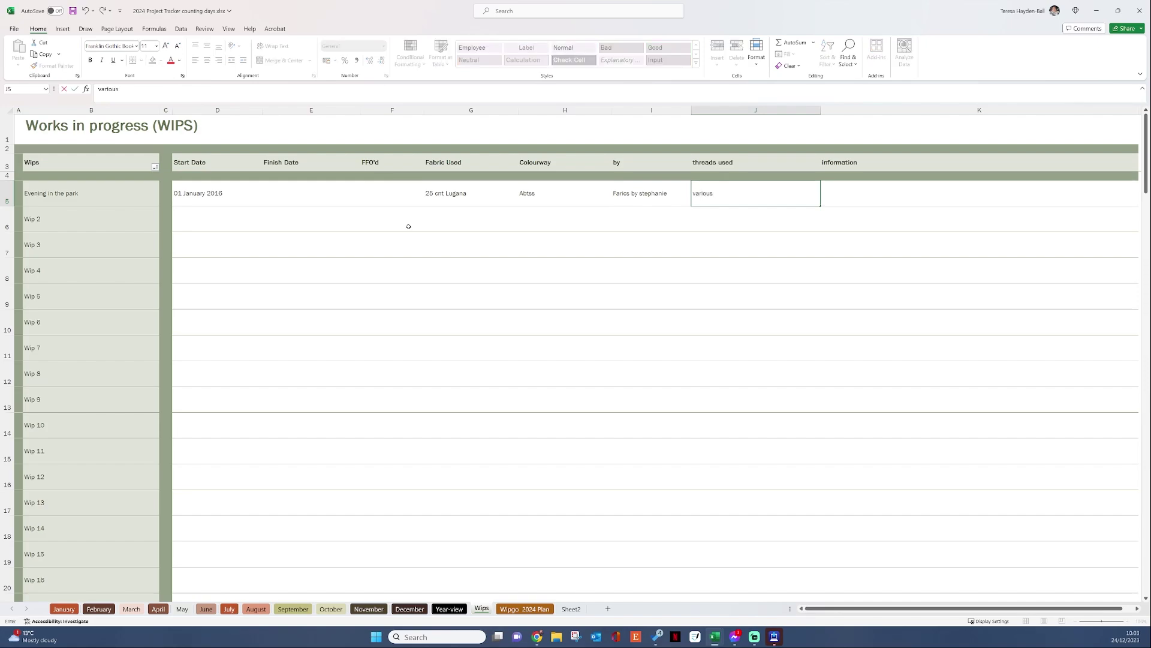
pyautogui.press('Tab')
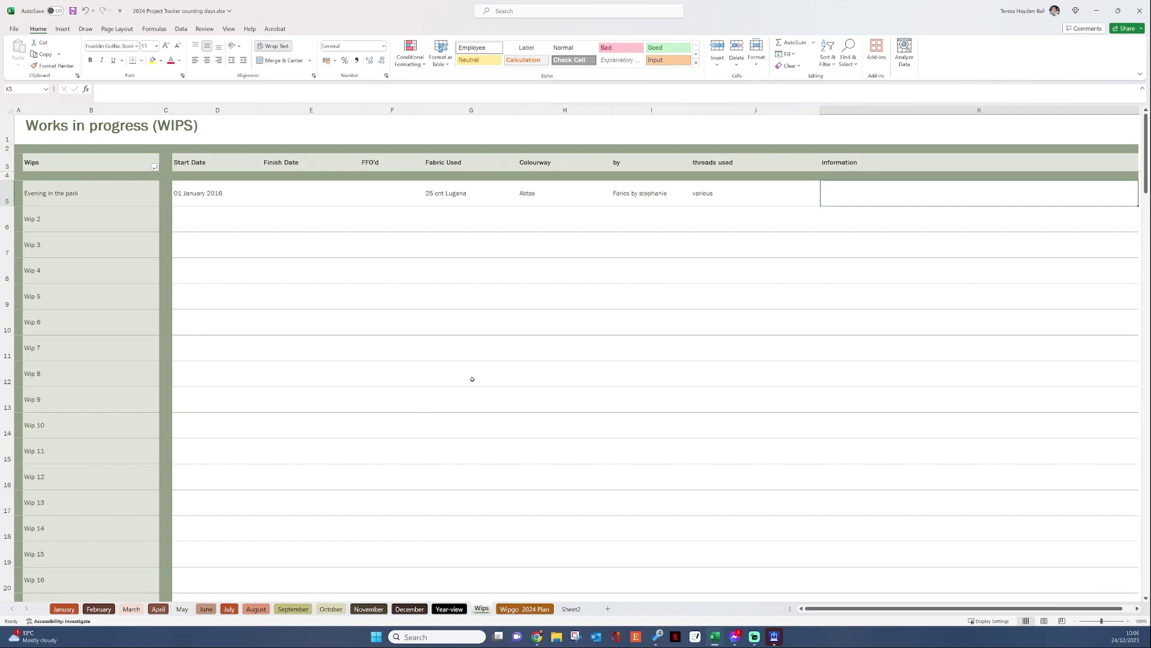
# - On the Year-view sheet, pick "Evening in the park" from the choices for the first project row
pyautogui.click(448, 609)
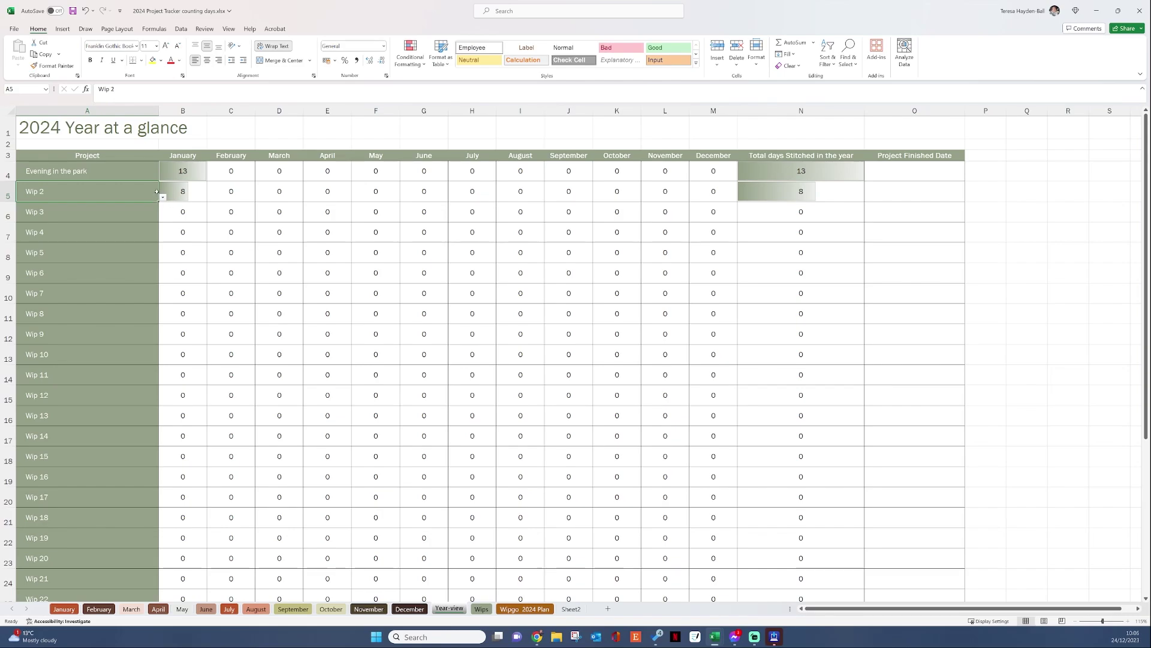
pyautogui.click(143, 171)
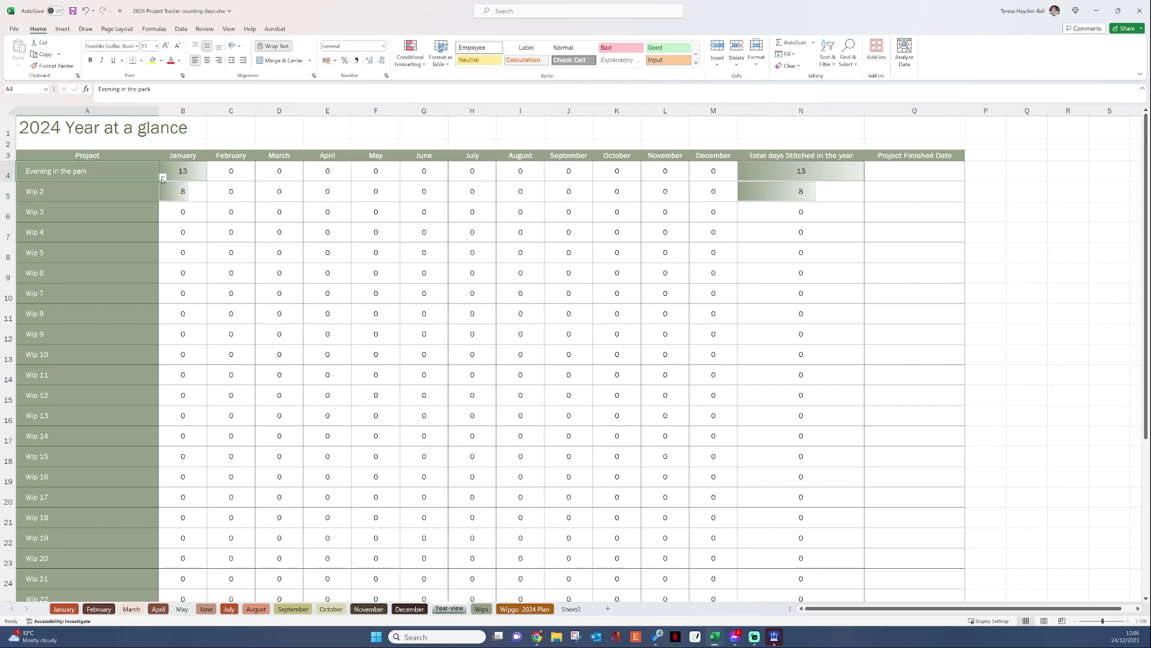
pyautogui.click(162, 178)
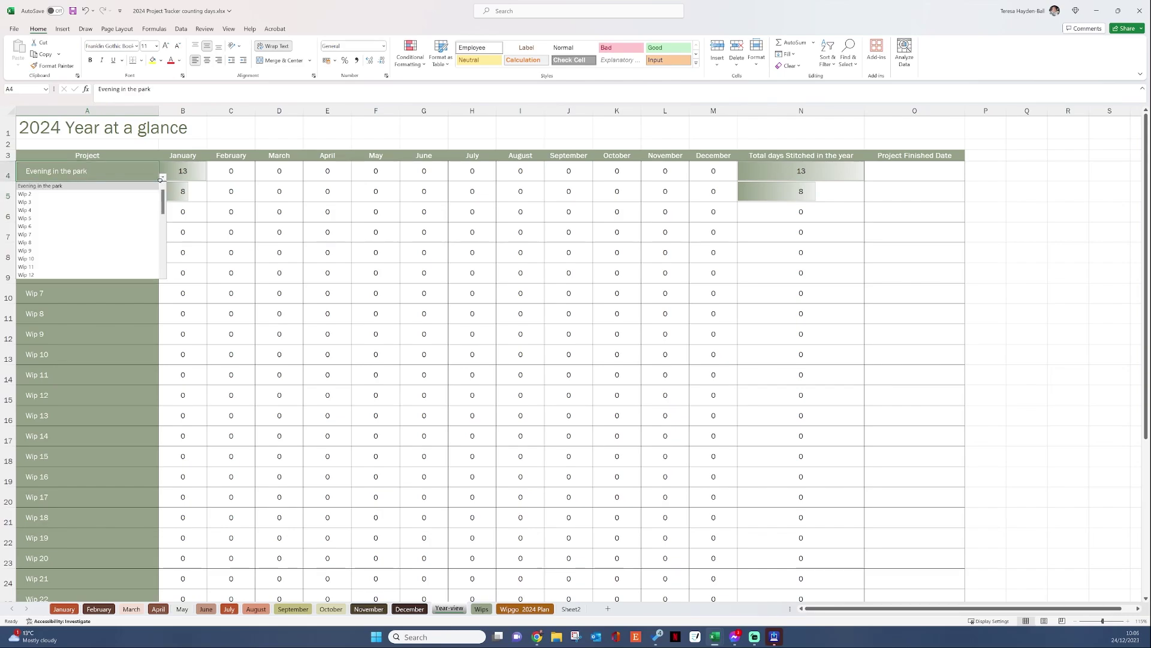
pyautogui.click(97, 187)
pyautogui.click(151, 195)
pyautogui.click(160, 200)
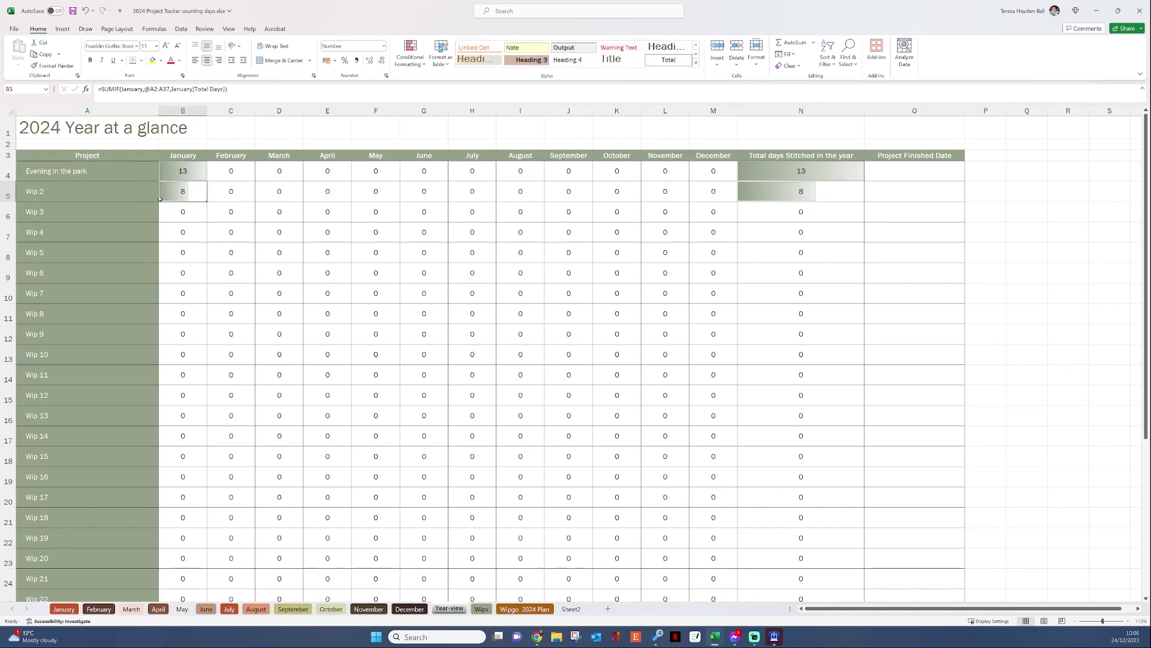
# - Pick "Wip 2" from the choices for the second project row of the year overview
pyautogui.click(147, 194)
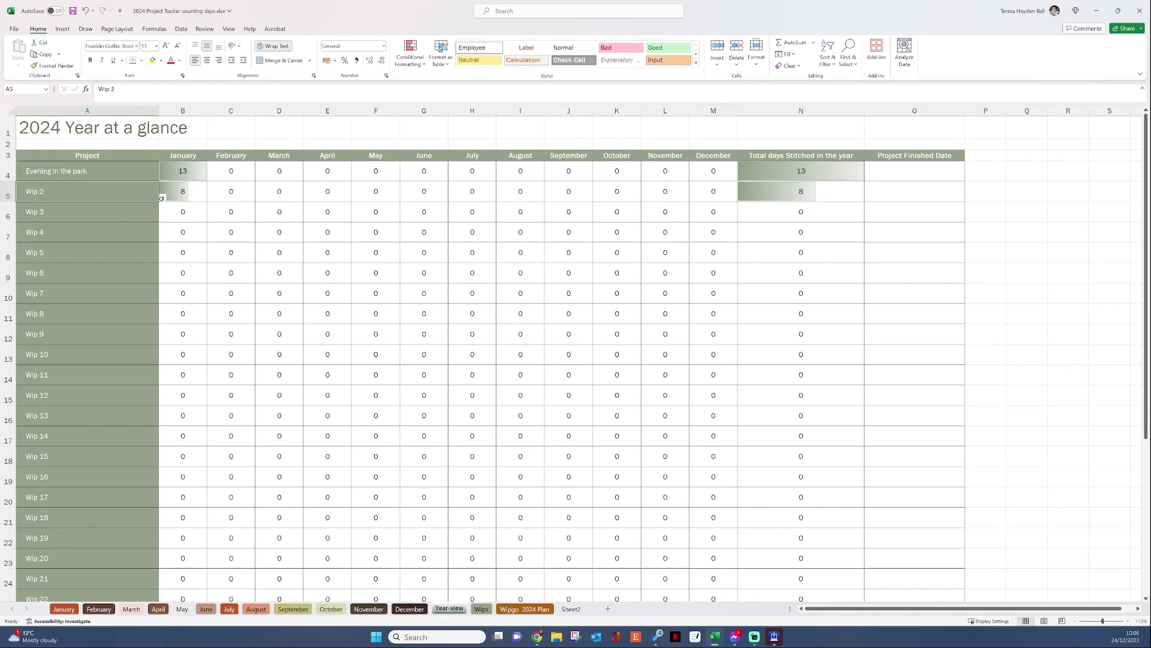
pyautogui.click(160, 198)
pyautogui.click(149, 197)
pyautogui.click(162, 199)
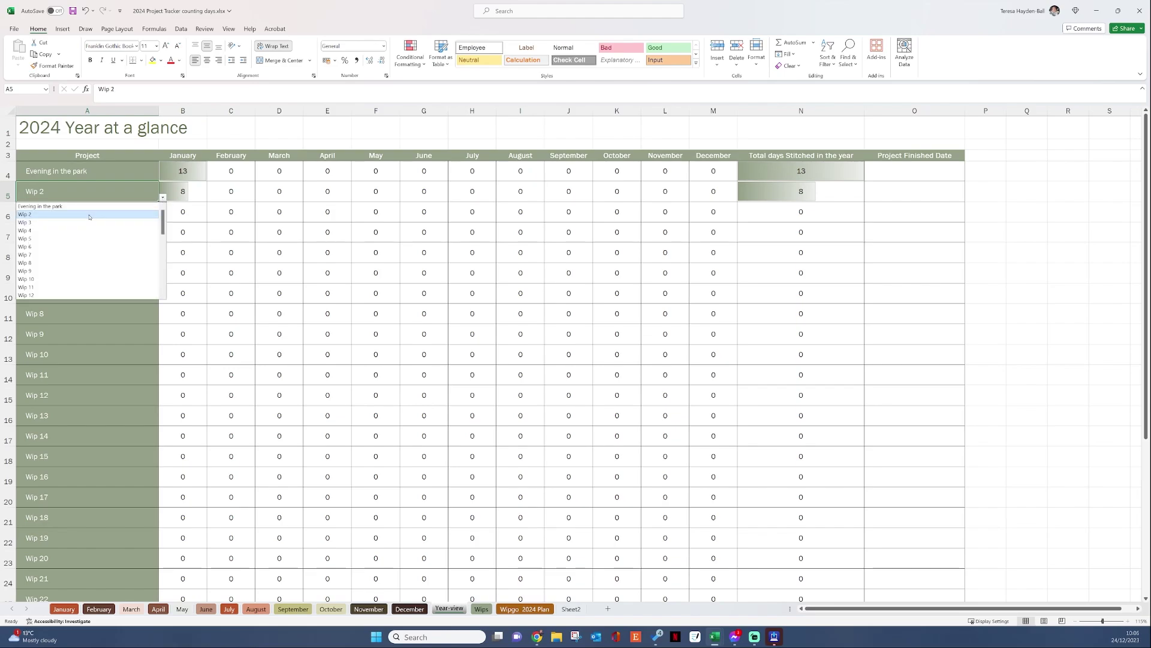
pyautogui.click(131, 214)
pyautogui.click(131, 211)
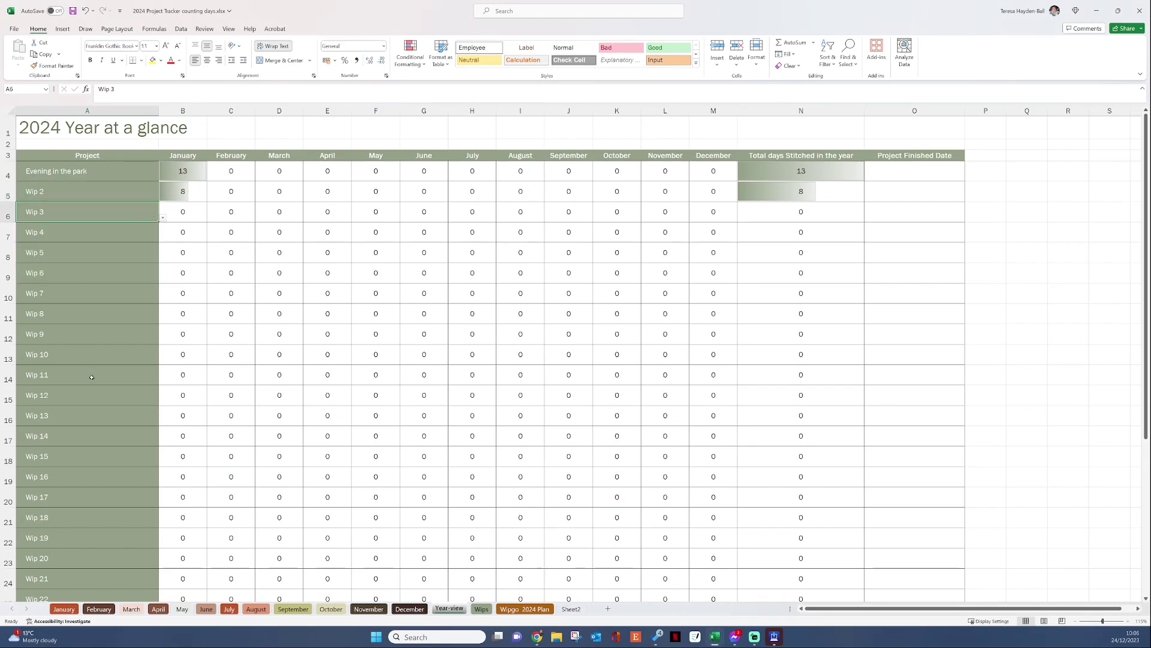
# - In the January stitching log, set the first project name to "Evening in the park"
pyautogui.click(482, 609)
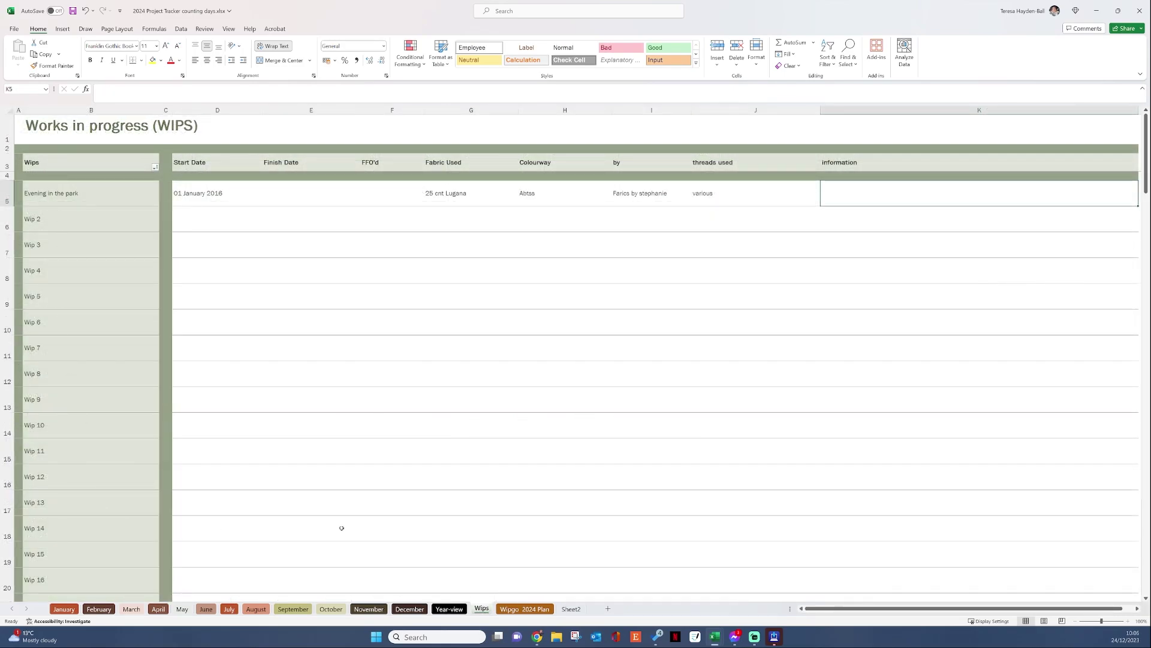
pyautogui.click(449, 608)
pyautogui.click(64, 609)
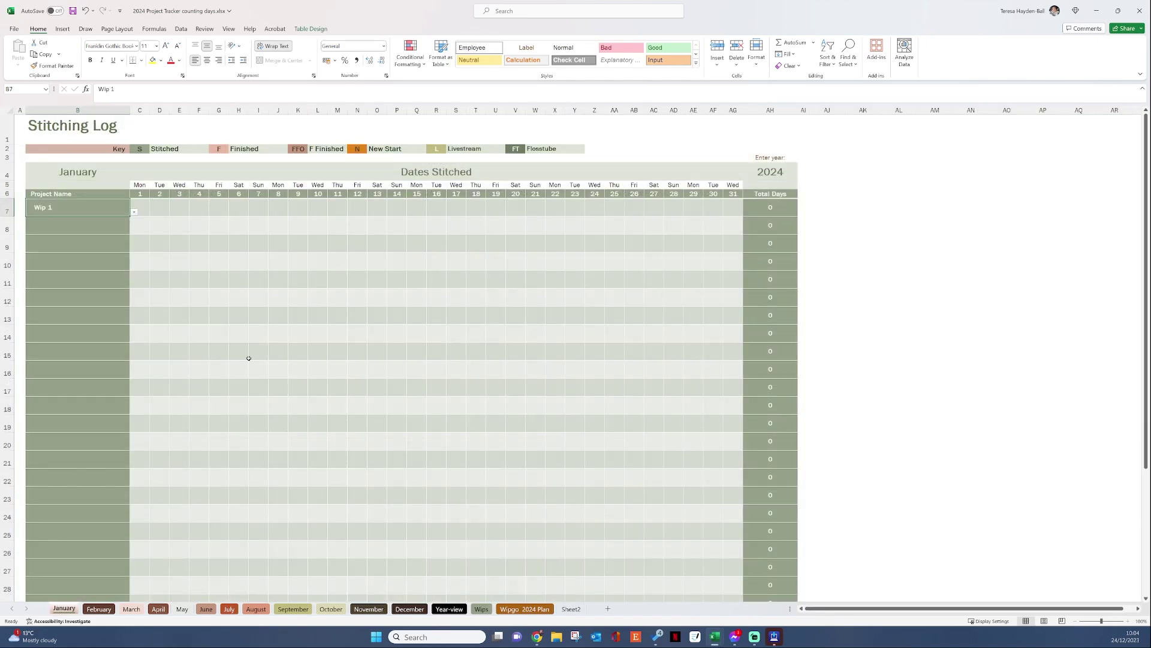
pyautogui.click(134, 213)
pyautogui.click(135, 214)
pyautogui.click(134, 214)
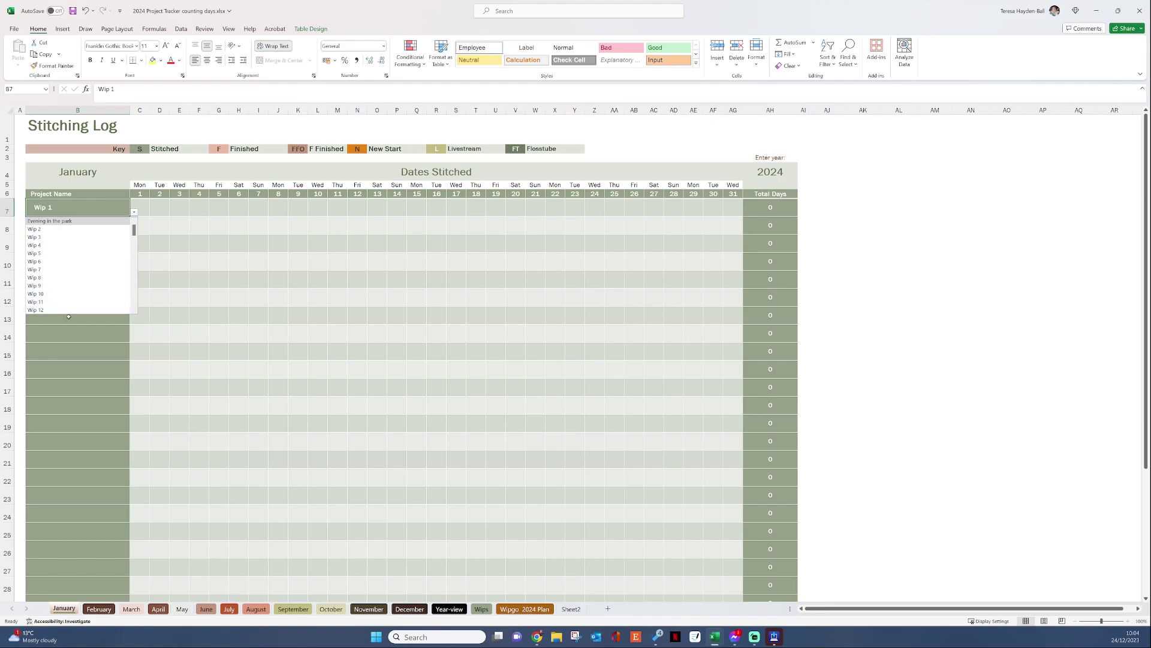
pyautogui.click(69, 221)
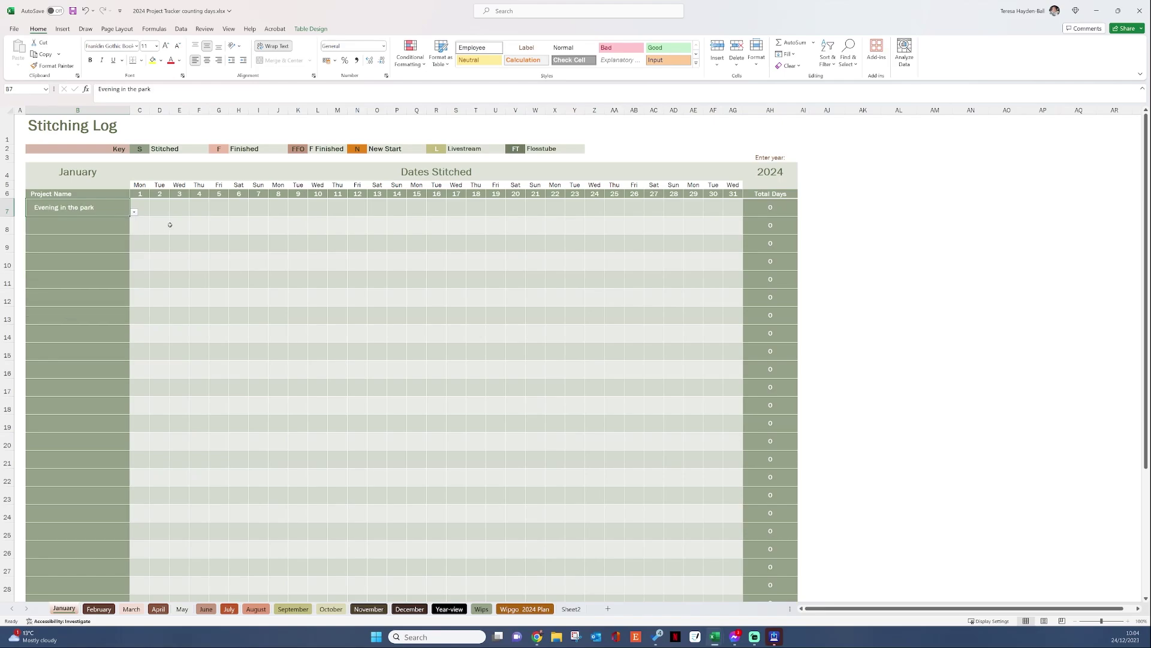
# - Mark 1 to 7 January as stitched with "s" for Evening in the park
pyautogui.press('Tab')
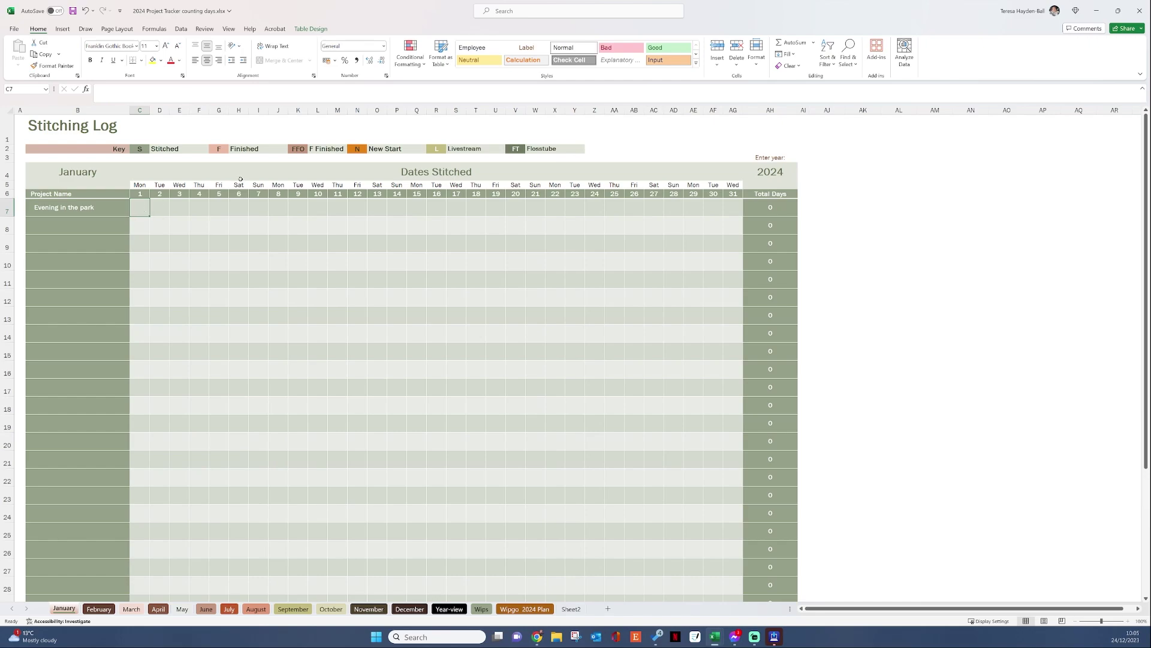
pyautogui.write('s')
pyautogui.press('Tab')
pyautogui.write('s')
pyautogui.press('Tab')
pyautogui.write('s')
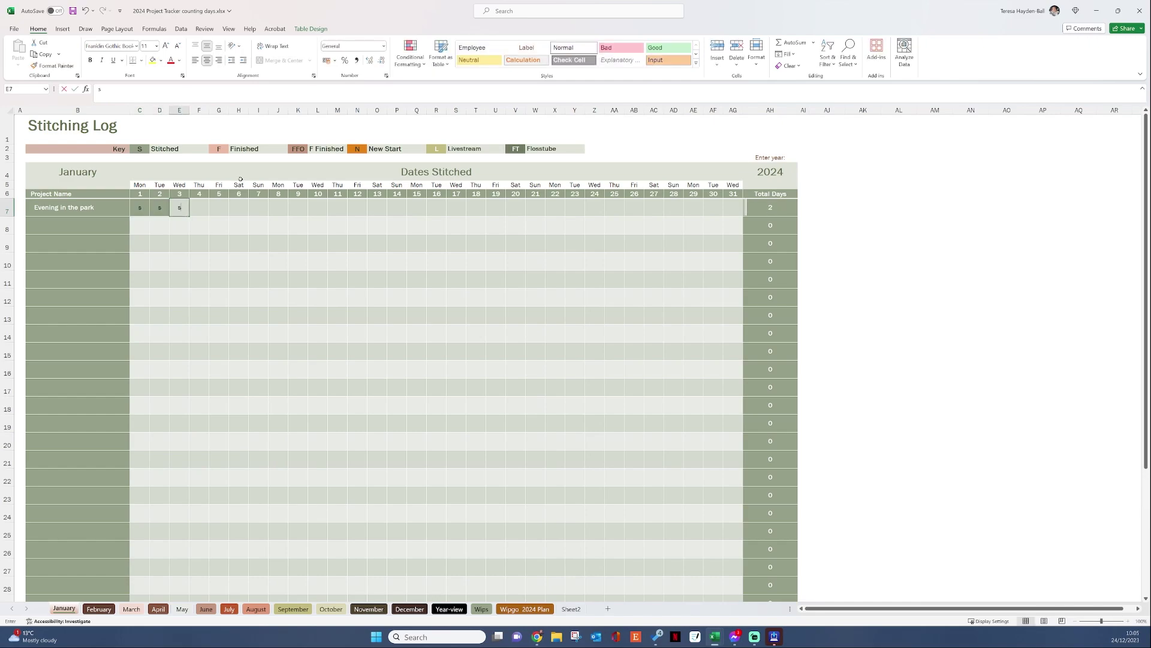
pyautogui.press('Tab')
pyautogui.write('s\ts')
pyautogui.press('Tab')
pyautogui.write('s')
pyautogui.press('Tab')
# - Mark 10 to 15 January as stitched with "s" for Evening in the park
pyautogui.press('Right')
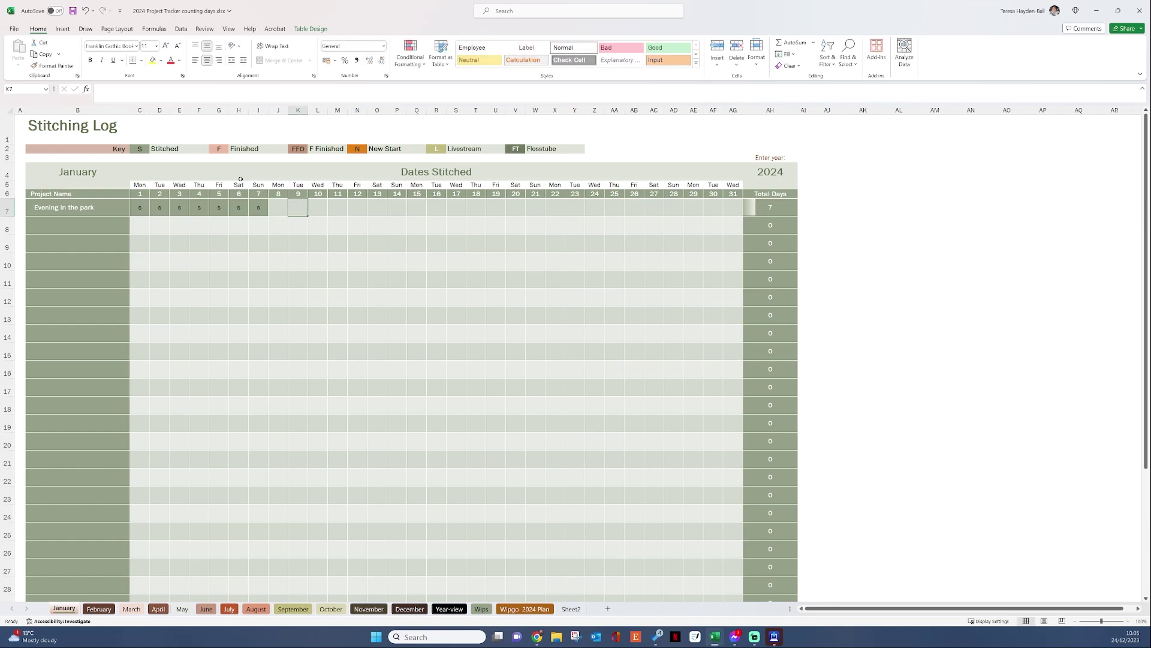
pyautogui.press('Right')
pyautogui.write('s')
pyautogui.press('Right')
pyautogui.press('s')
pyautogui.press('Right')
pyautogui.press('s')
pyautogui.press('Right')
pyautogui.press('s')
pyautogui.press('Right')
pyautogui.press('s')
pyautogui.press('Right')
pyautogui.write('s')
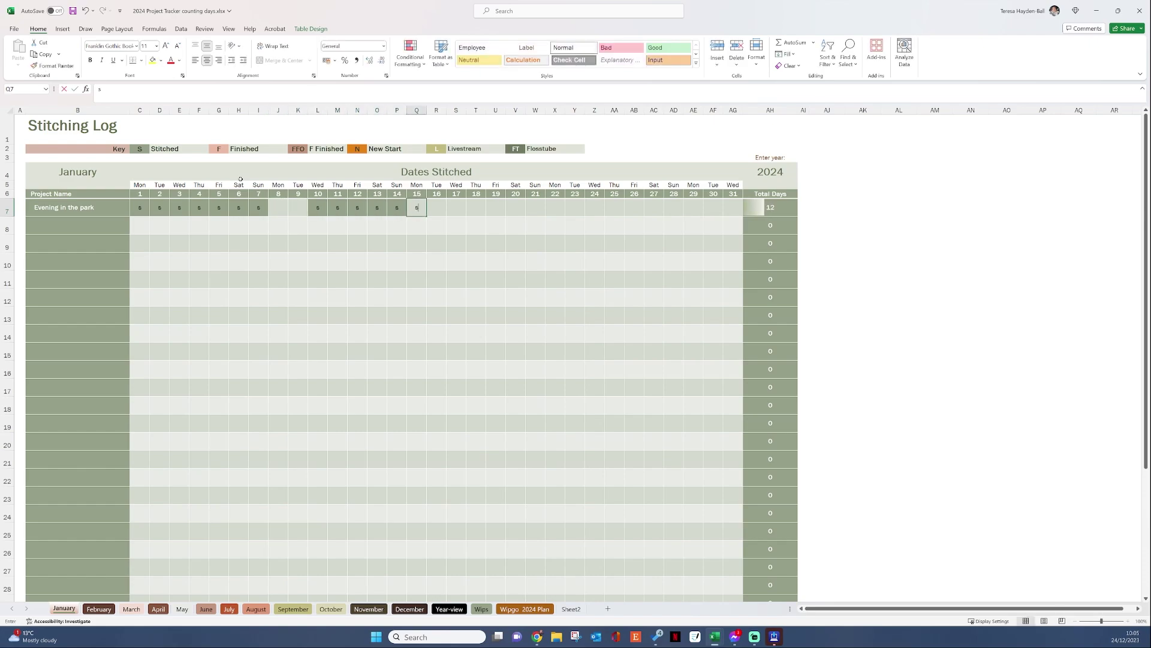
pyautogui.press('Right')
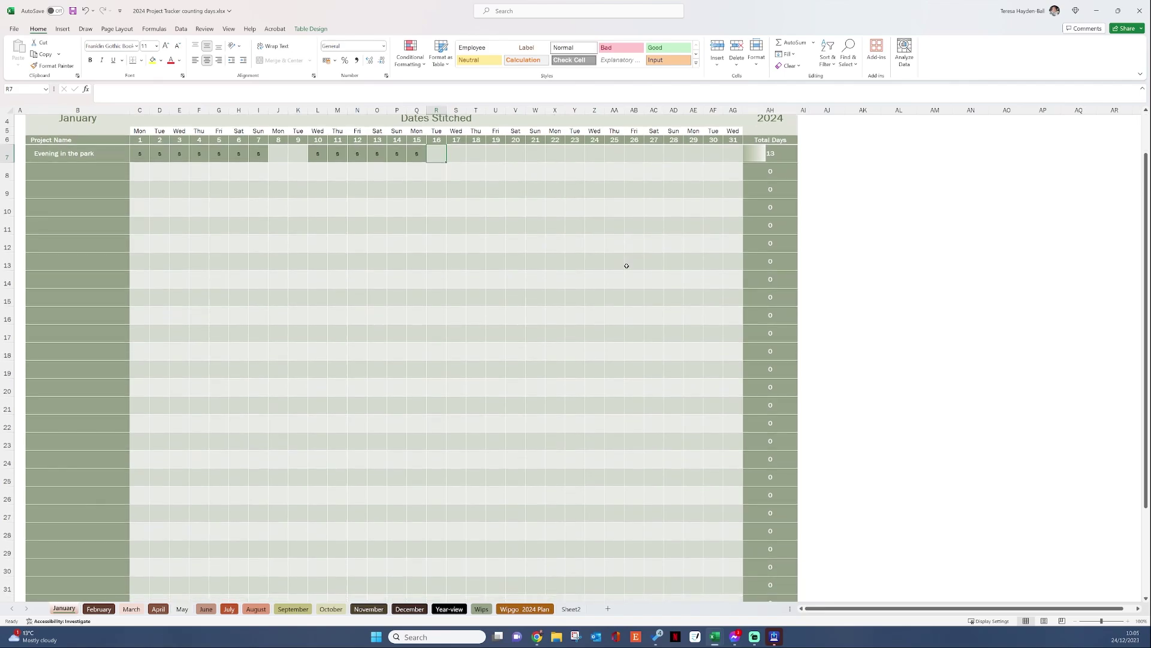
# - Choose "Wip 2" as the second project name in the January log
pyautogui.scroll(-10, 626, 265)
pyautogui.scroll(9, 630, 264)
pyautogui.scroll(3, 631, 264)
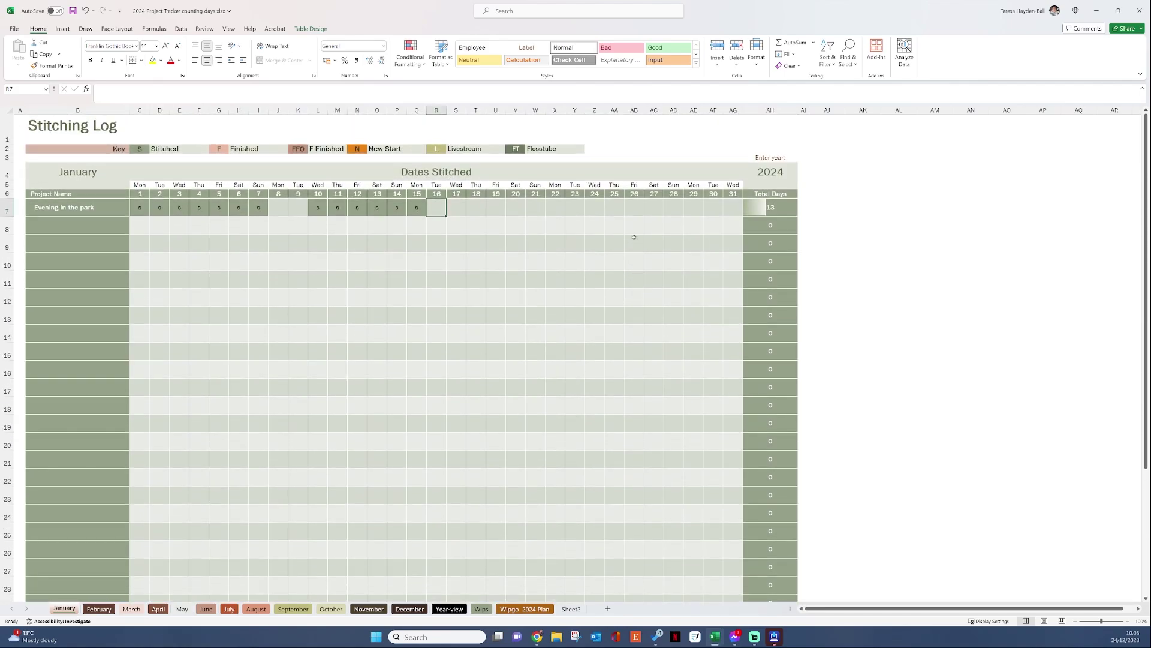
pyautogui.click(77, 226)
pyautogui.click(135, 229)
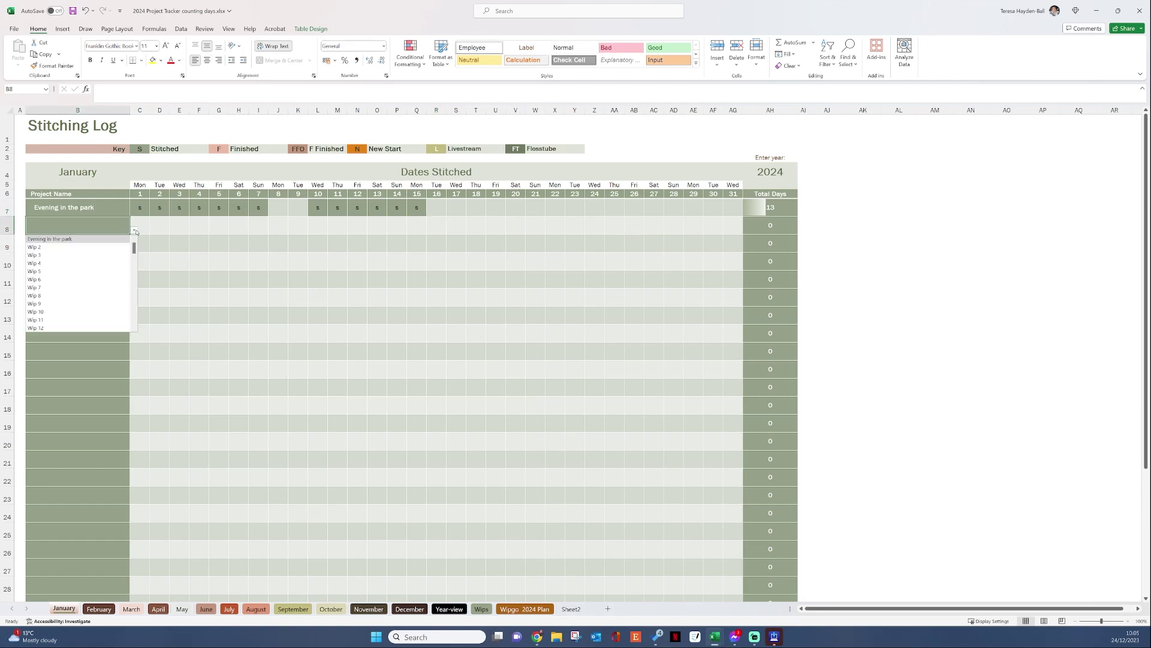
pyautogui.click(88, 246)
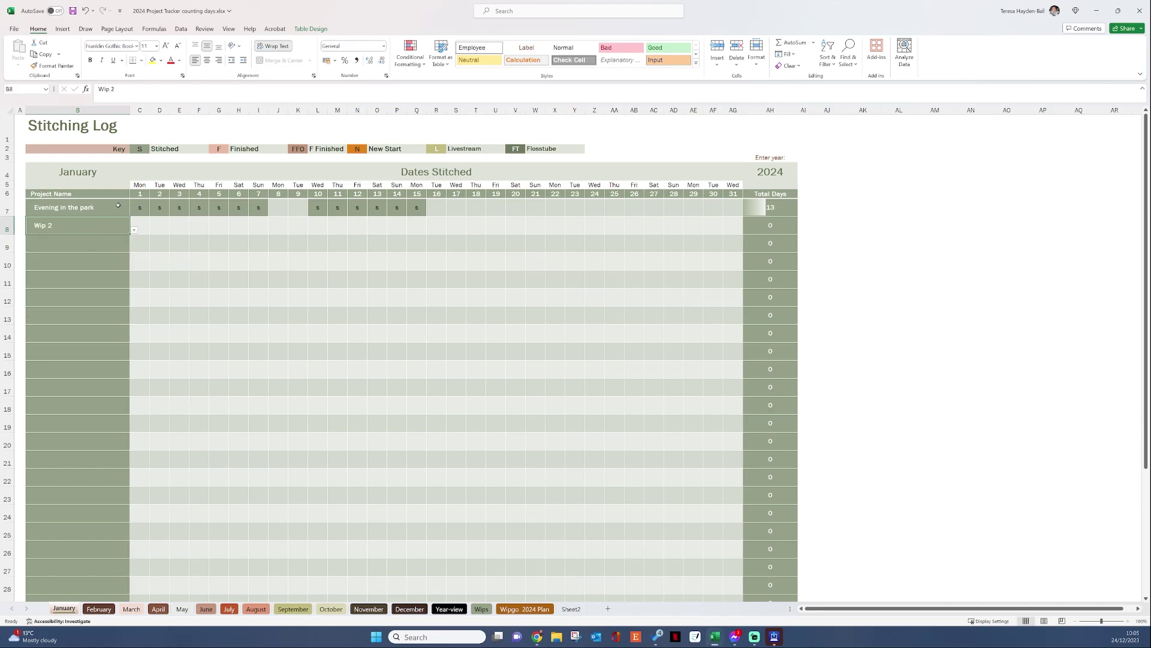
# - Mark 1 to 3 January as stitched with "s" for Wip 2
pyautogui.click(277, 225)
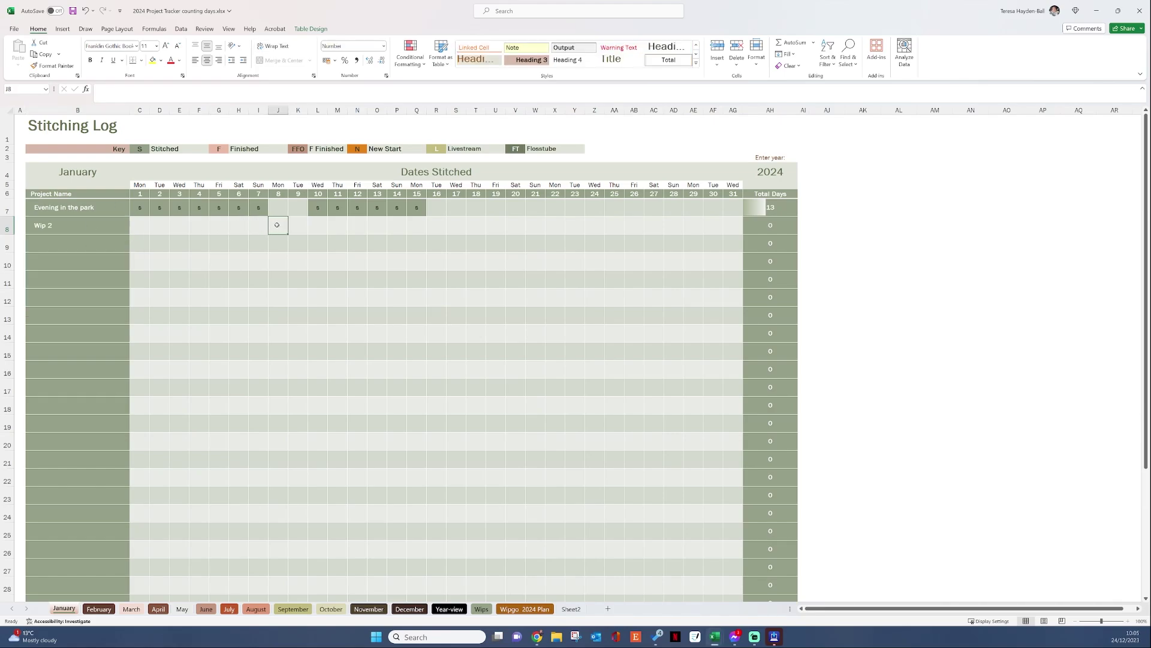
pyautogui.click(138, 224)
pyautogui.write('s')
pyautogui.press('Tab')
pyautogui.write('s')
pyautogui.press('Tab')
pyautogui.write('s')
pyautogui.press('Tab')
# - Mark 8 and 9 January as stitched with "s" for Wip 2
pyautogui.press('Tab')
pyautogui.press('Tab')
pyautogui.press('Tab')
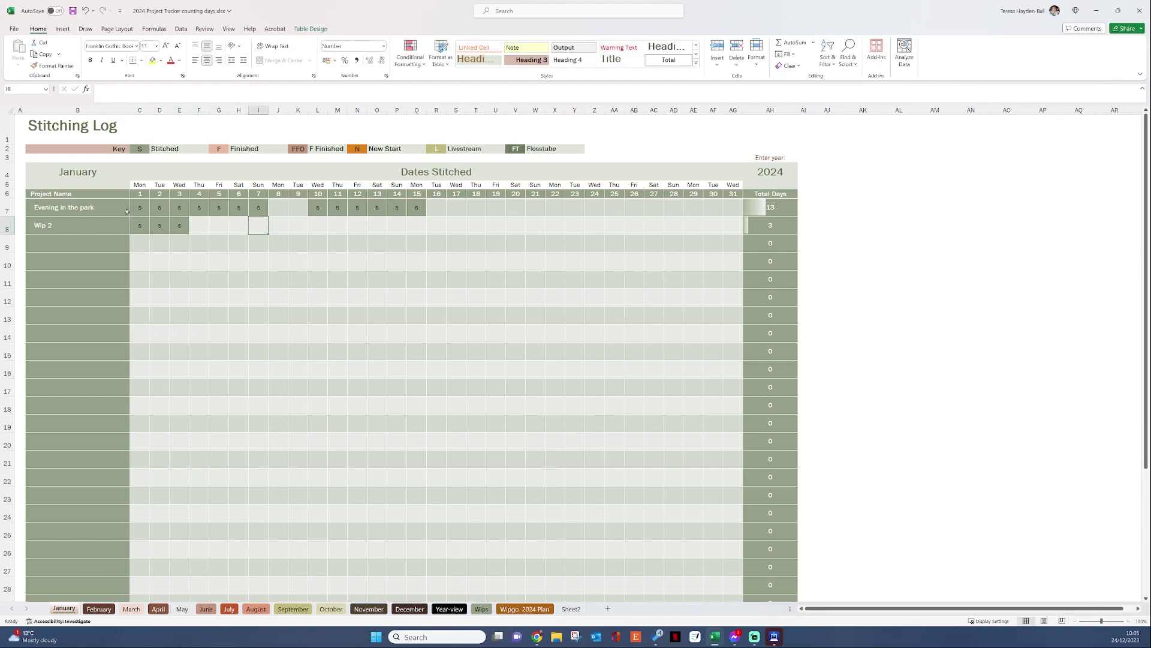
pyautogui.press('Tab')
pyautogui.write('s')
pyautogui.press('Tab')
pyautogui.write('s')
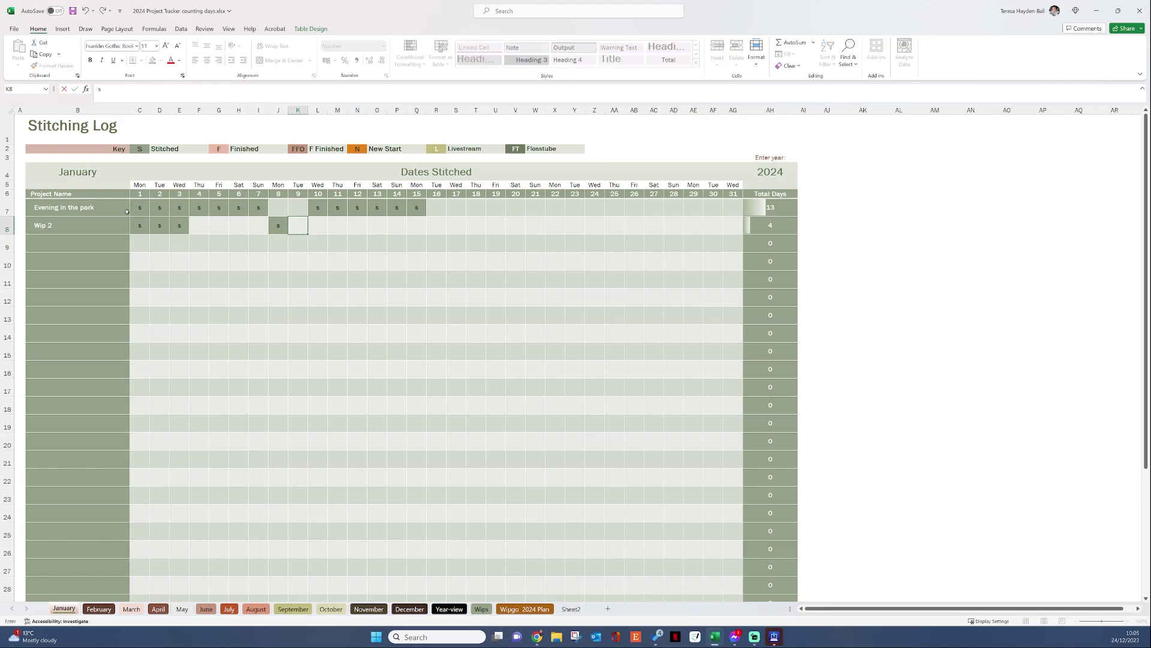
pyautogui.press('Tab')
# - Mark 17 to 19 January as stitched with "s" for Wip 2
pyautogui.press('Tab')
pyautogui.press('Tab')
pyautogui.press('Tab')
pyautogui.press('Tab')
pyautogui.press('Tab')
pyautogui.press('Tab')
pyautogui.press('Tab')
pyautogui.write('s')
pyautogui.press('Tab')
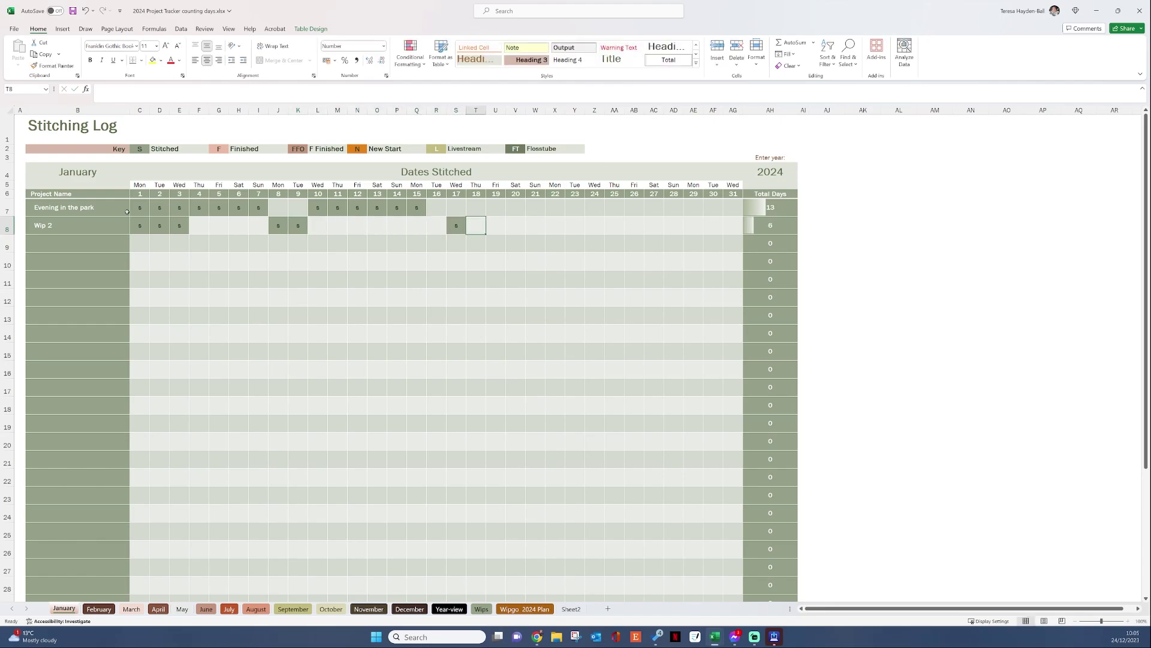
pyautogui.write('s')
pyautogui.press('Tab')
pyautogui.write('s')
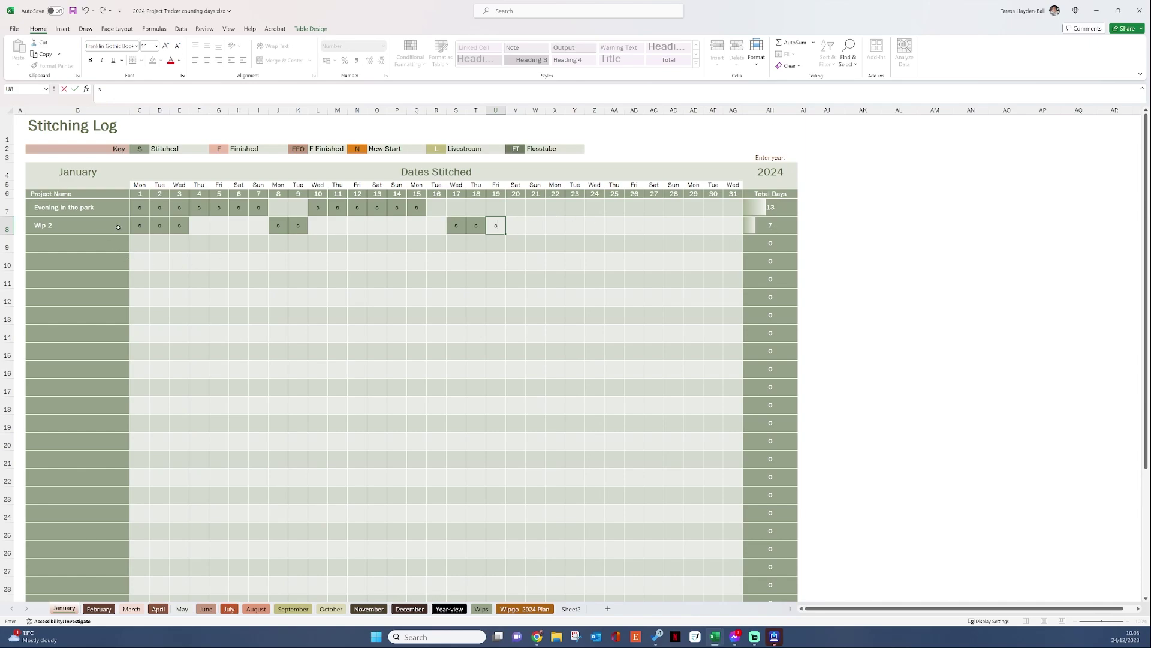
# - Examine the January Total row and compare the January log with the Year-view sheet's stitched-day counts
pyautogui.scroll(-5, 133, 247)
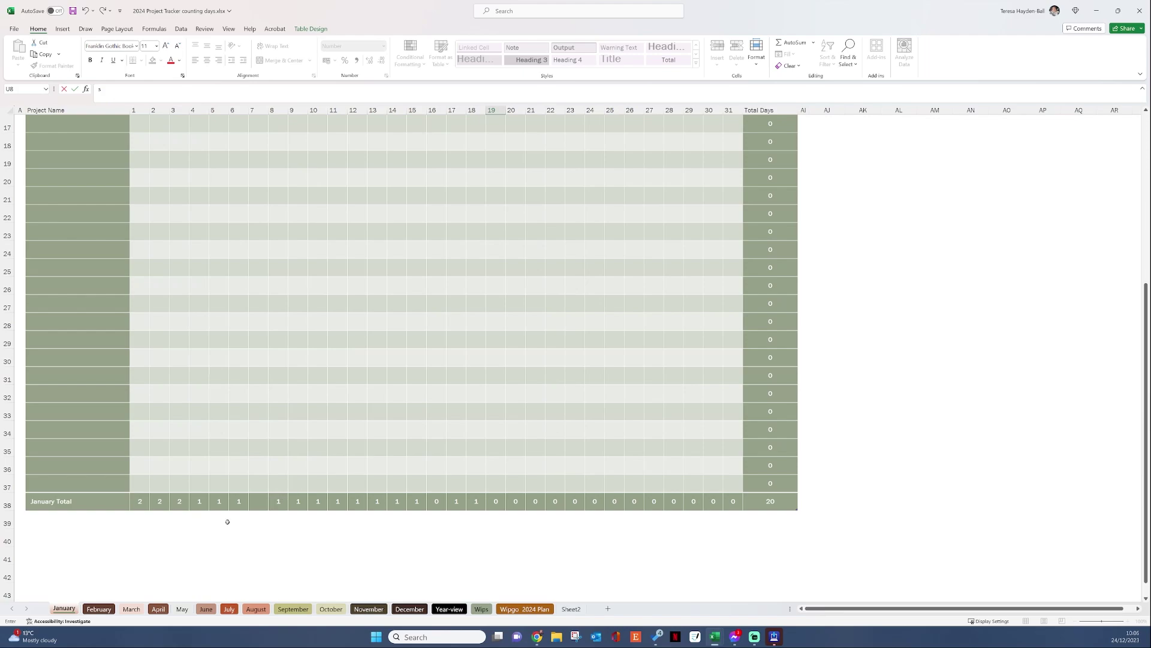
pyautogui.scroll(5, 221, 303)
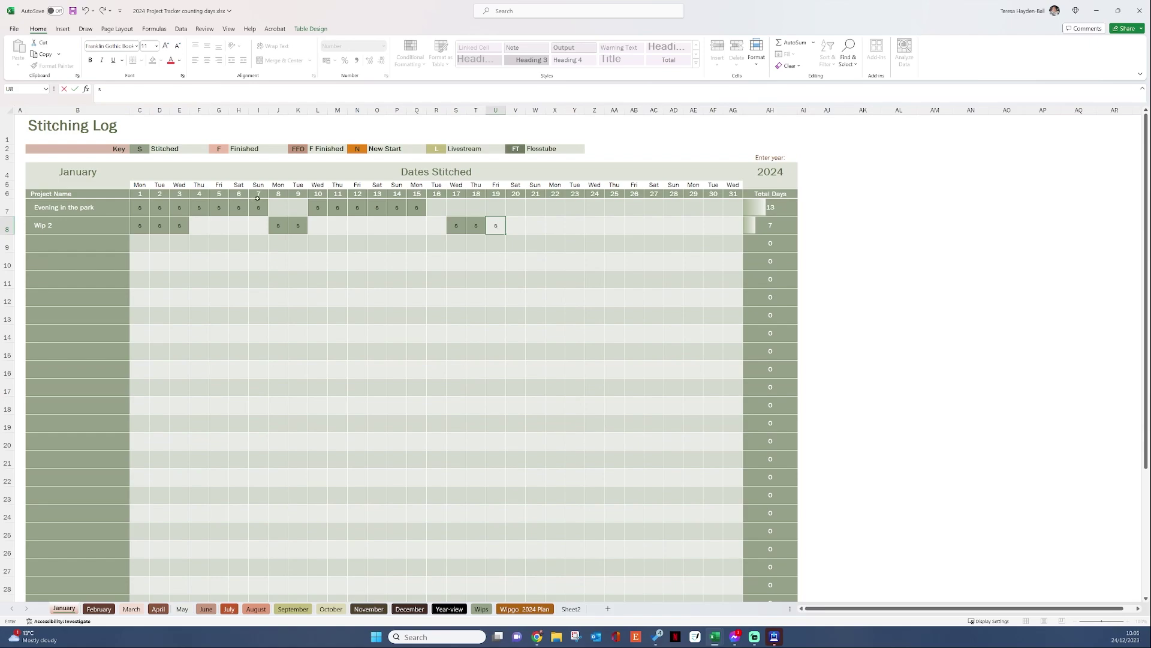
pyautogui.click(447, 609)
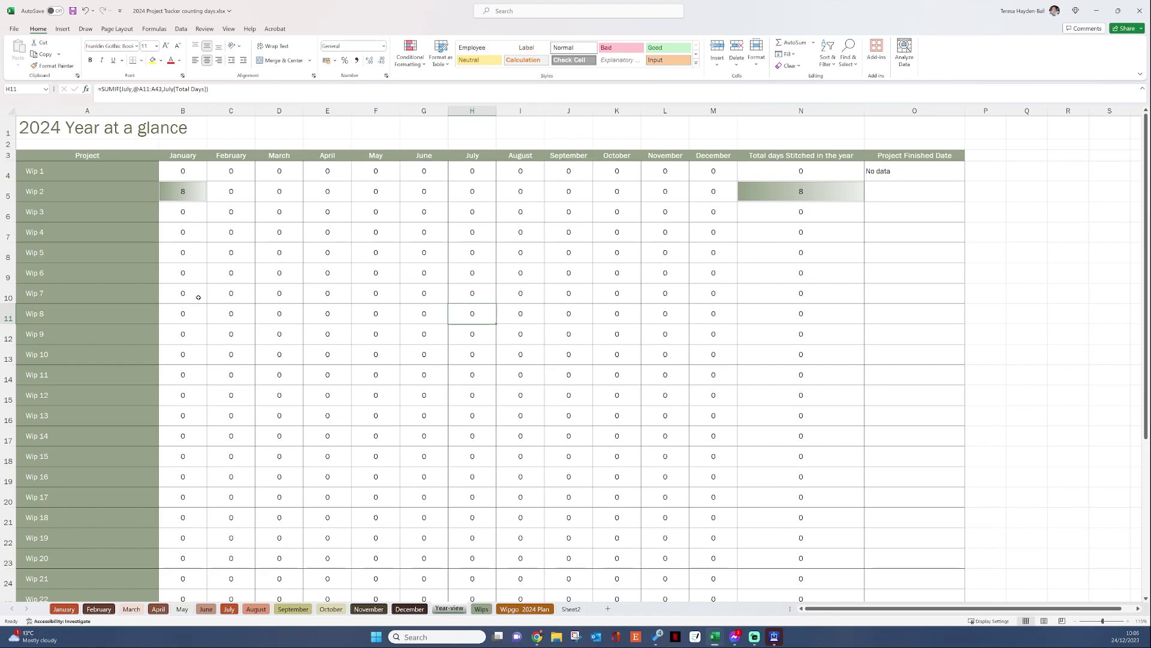
pyautogui.click(64, 609)
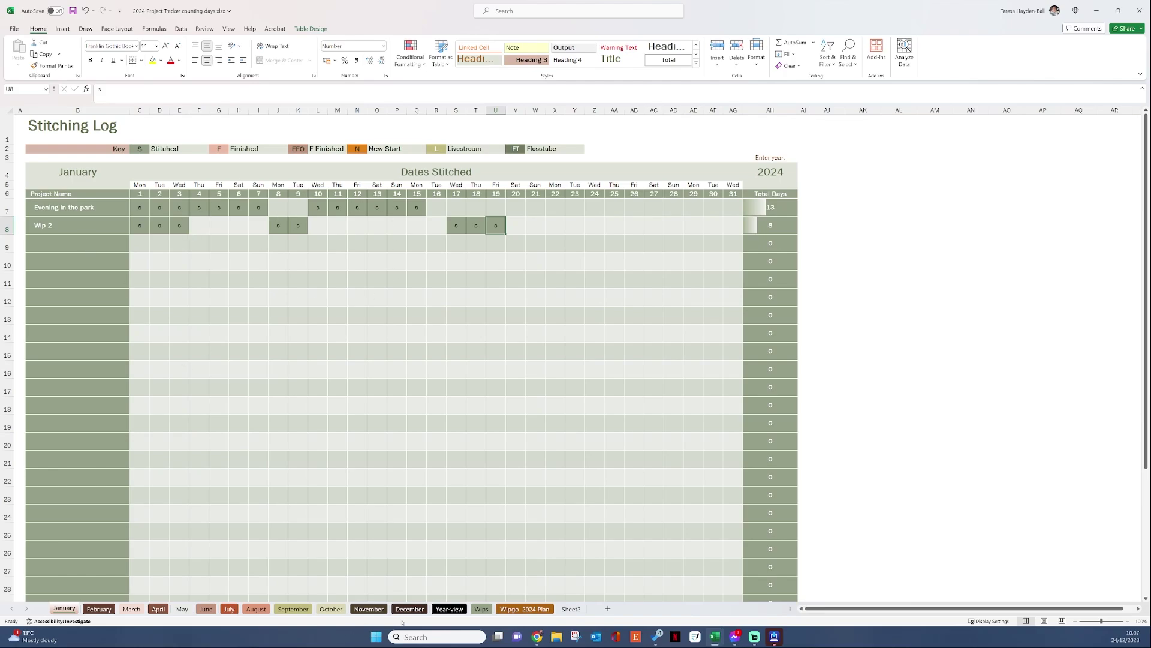
pyautogui.click(444, 609)
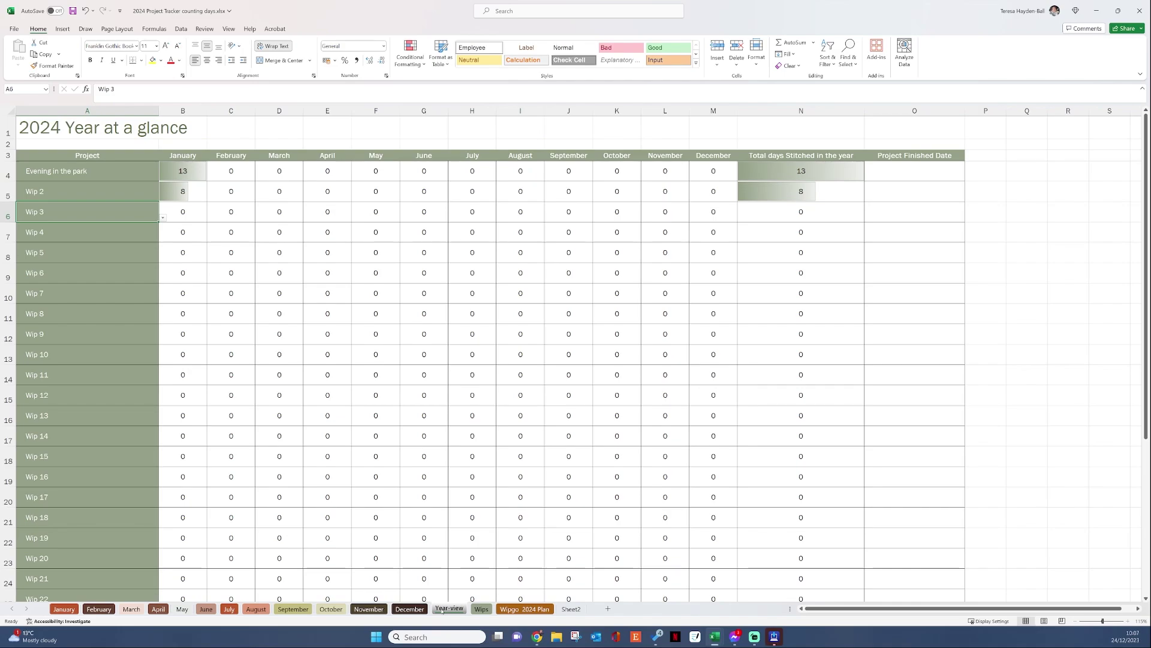
pyautogui.click(63, 609)
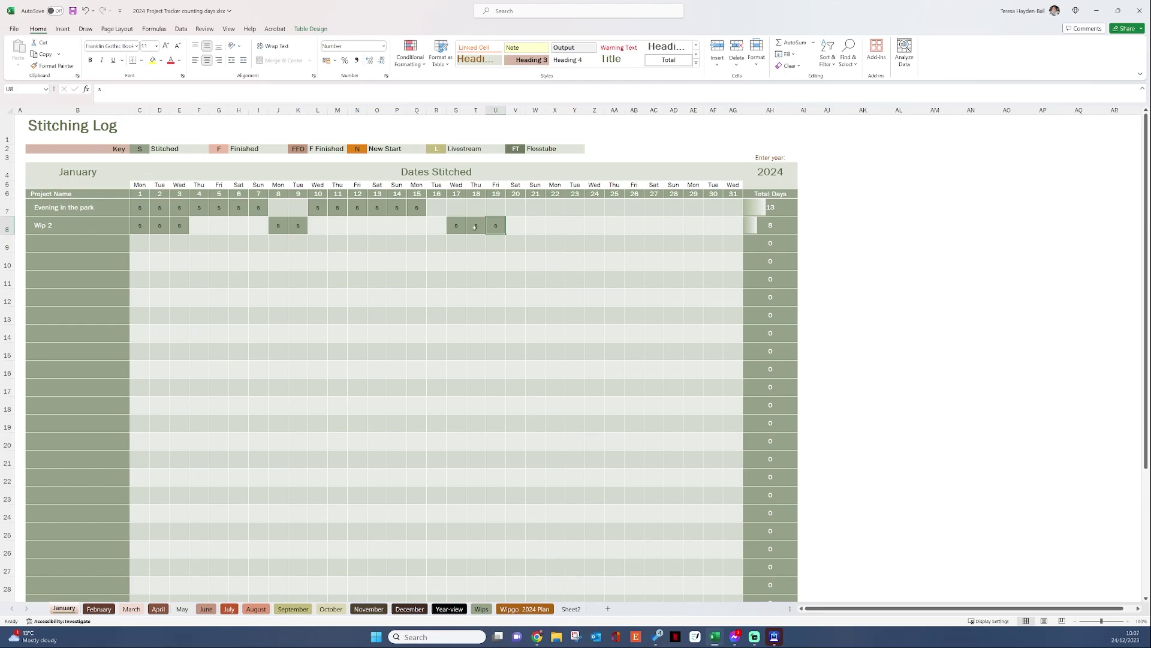
# - In the February log, choose "Evening in the park" as the first project and mark days 20 to 25 with "s"
pyautogui.click(99, 609)
pyautogui.click(126, 209)
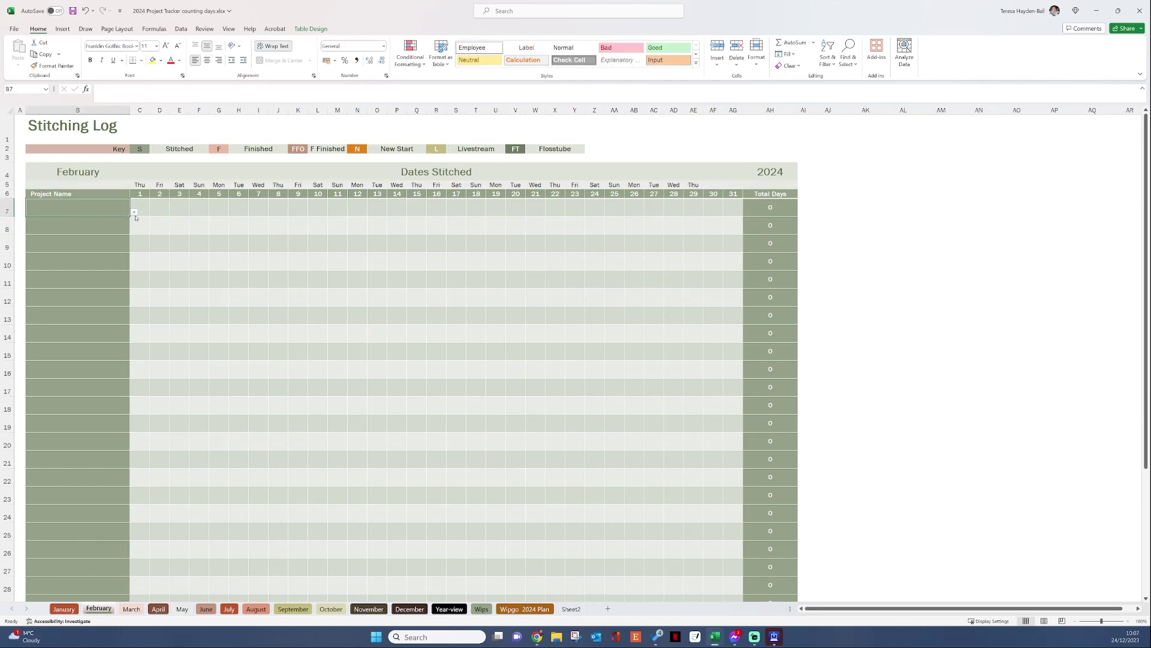
pyautogui.click(136, 212)
pyautogui.click(112, 219)
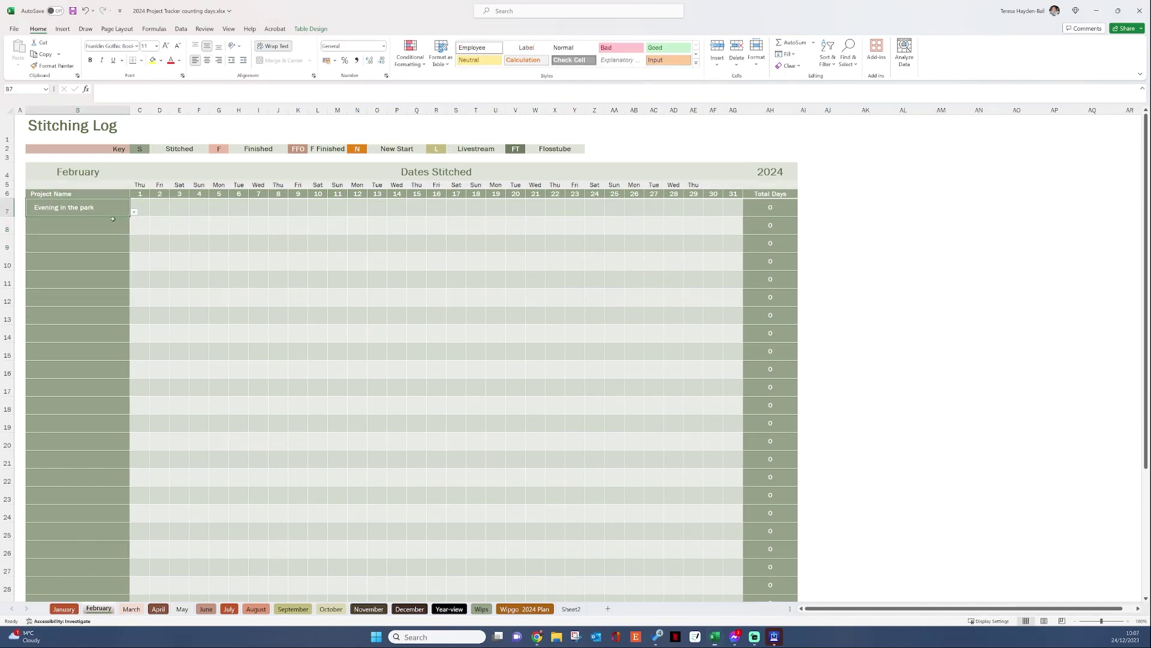
pyautogui.click(513, 209)
pyautogui.write('s\ts\ts\ts\ts\ts')
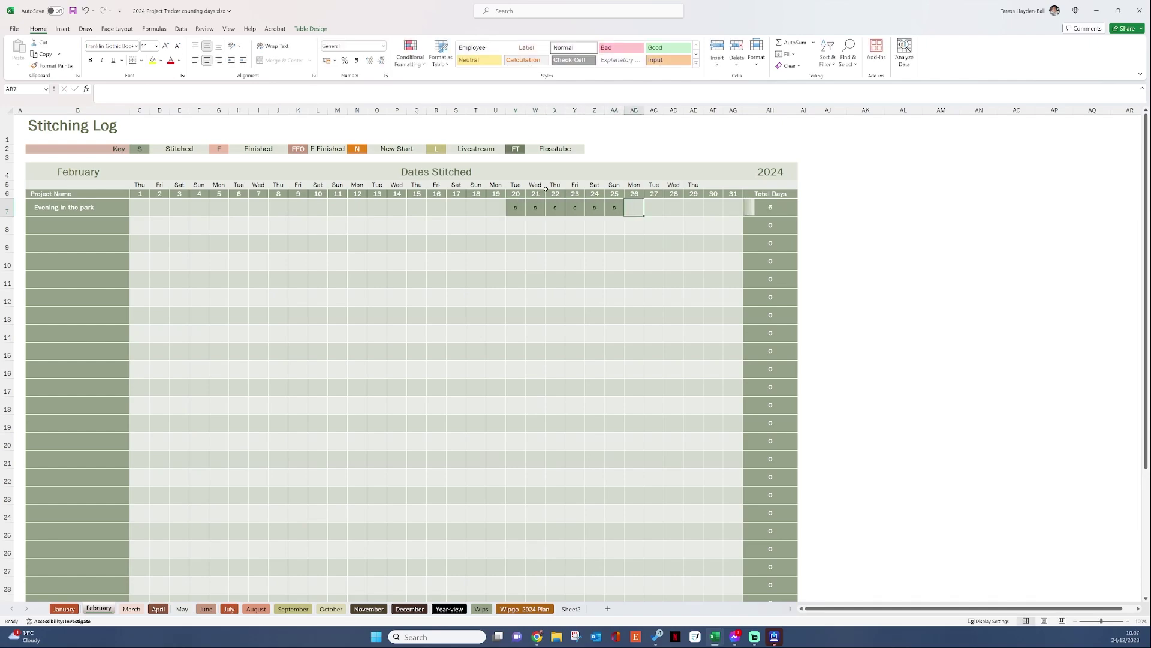
# - Choose "Wip 2" as the second project name in the February log
pyautogui.click(126, 230)
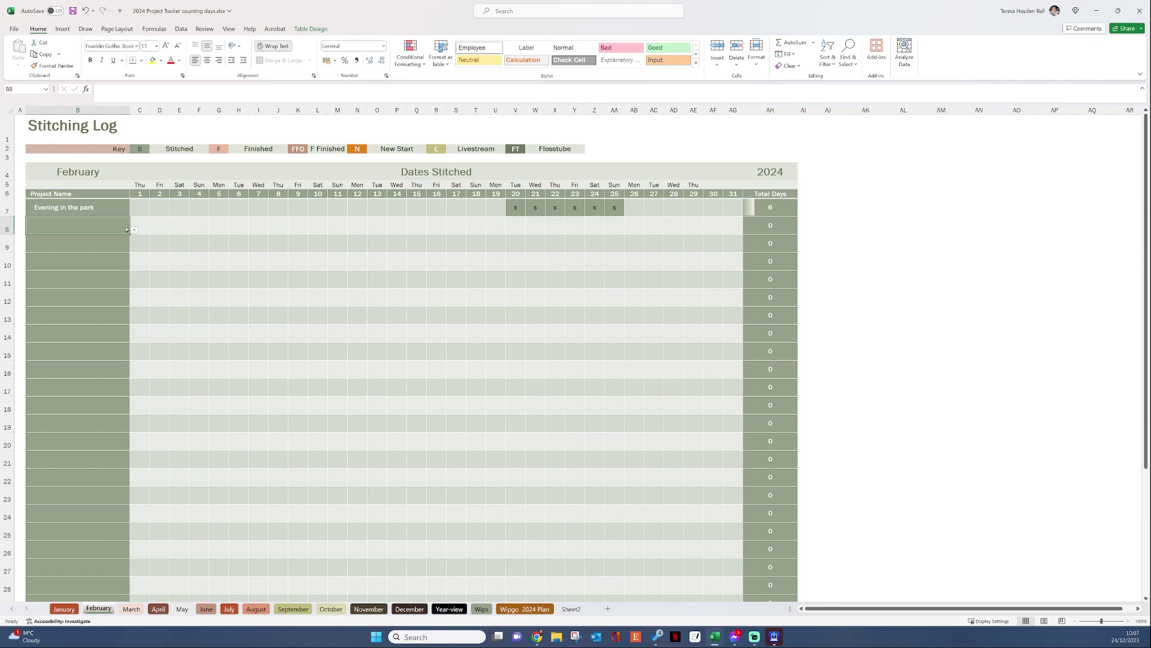
pyautogui.click(134, 230)
pyautogui.click(98, 248)
pyautogui.click(274, 224)
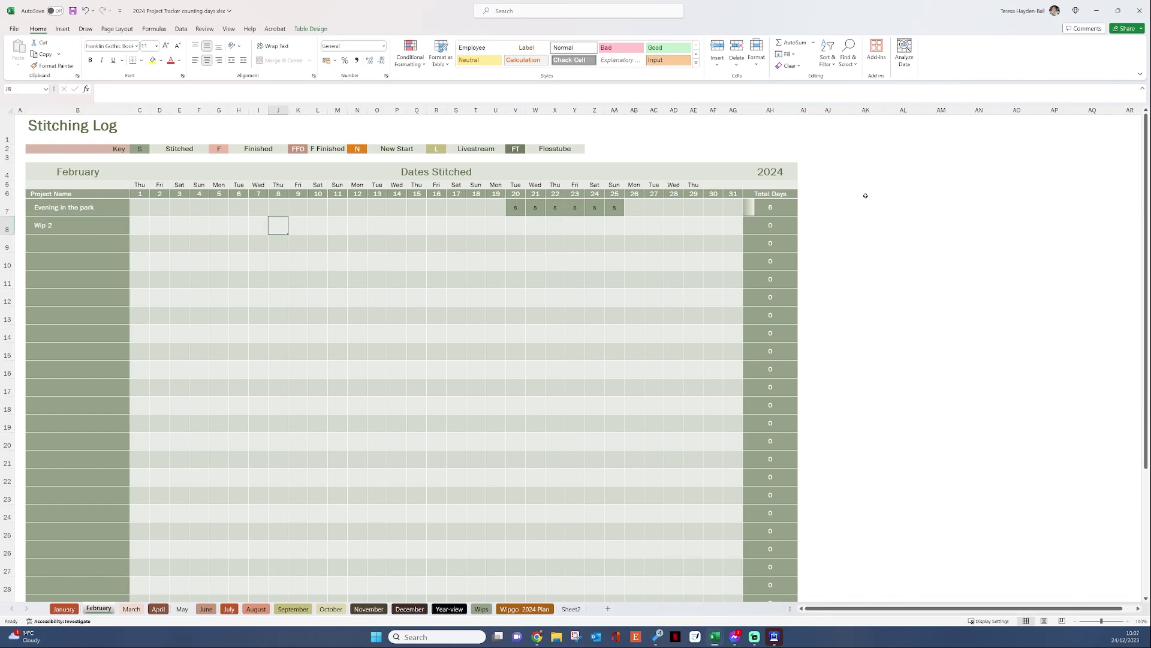
# - Mark 8 to 13 and 23 to 26 February as stitched with "s" for Wip 2
pyautogui.write('s\ts\ts\ts\ts\ts')
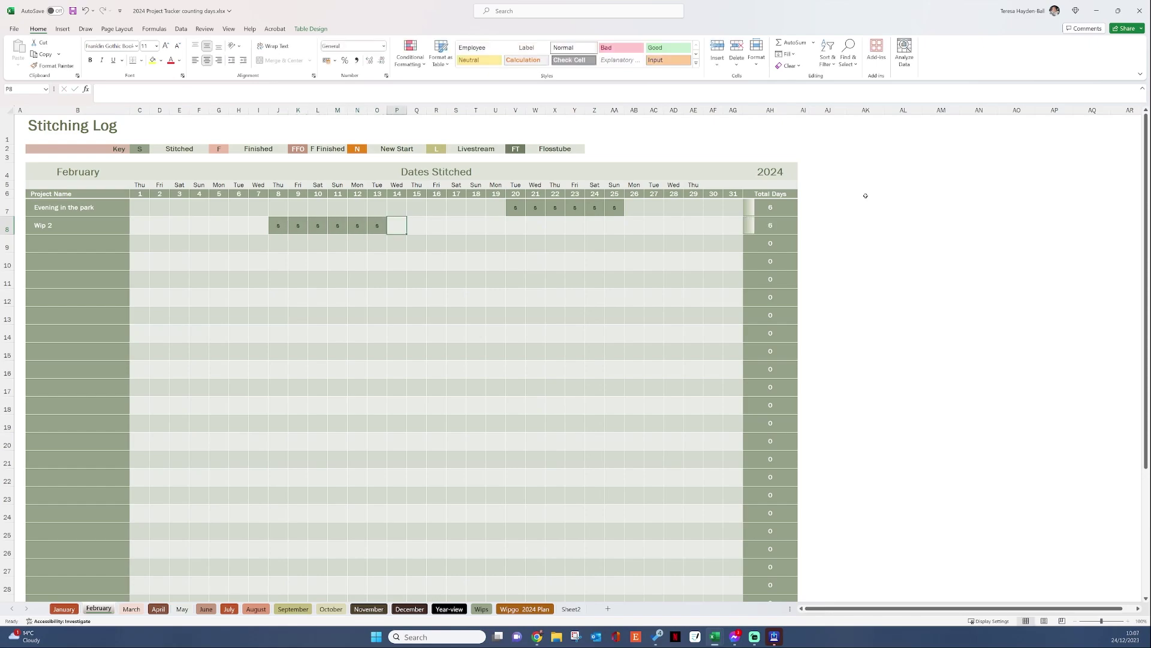
pyautogui.click(568, 231)
pyautogui.write('s\ts\ts\ts')
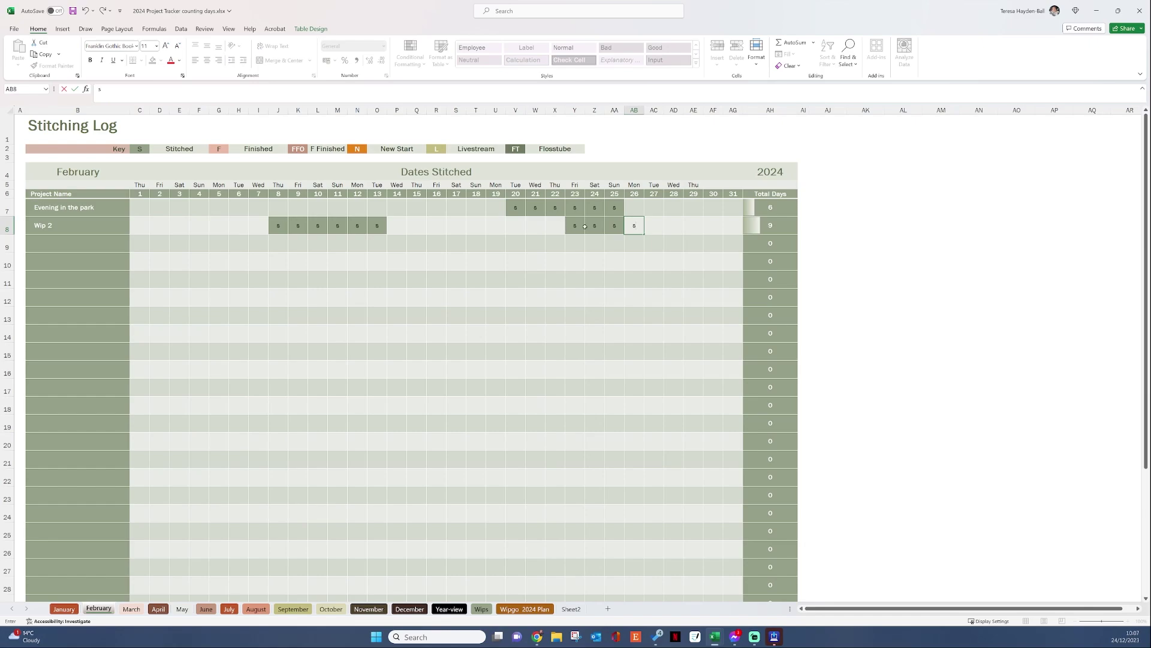
pyautogui.press('Return')
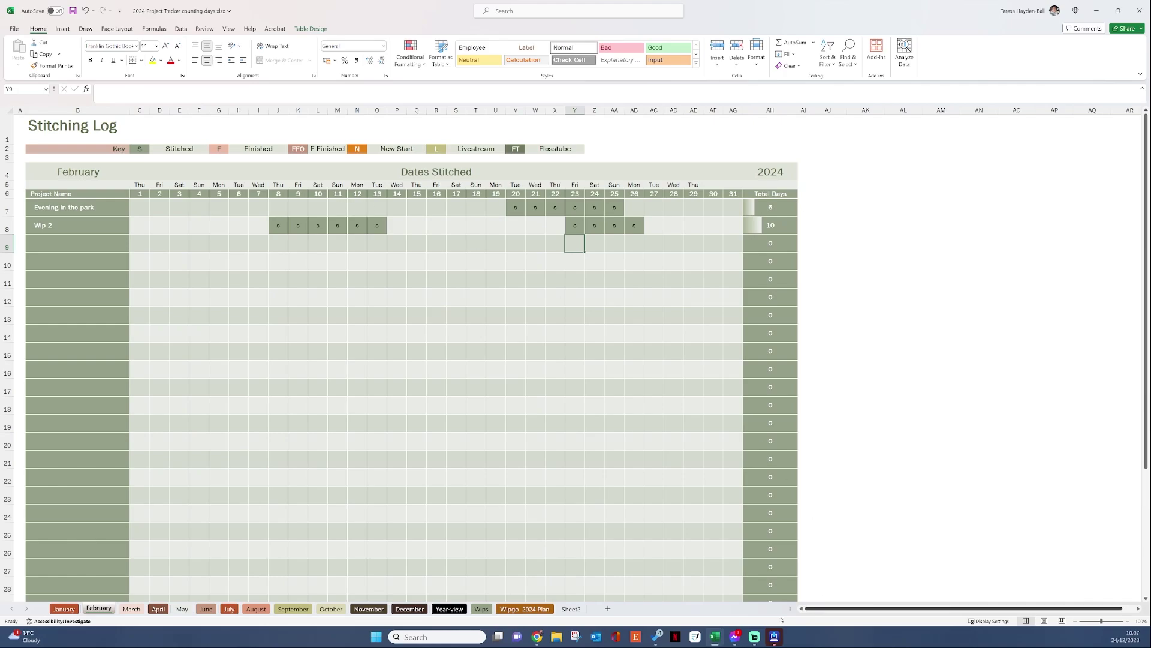
# - Check the Year-view sheet, and enter 23/12/2023 as the finish date of "Evening in the park" on the Wips sheet
pyautogui.click(441, 609)
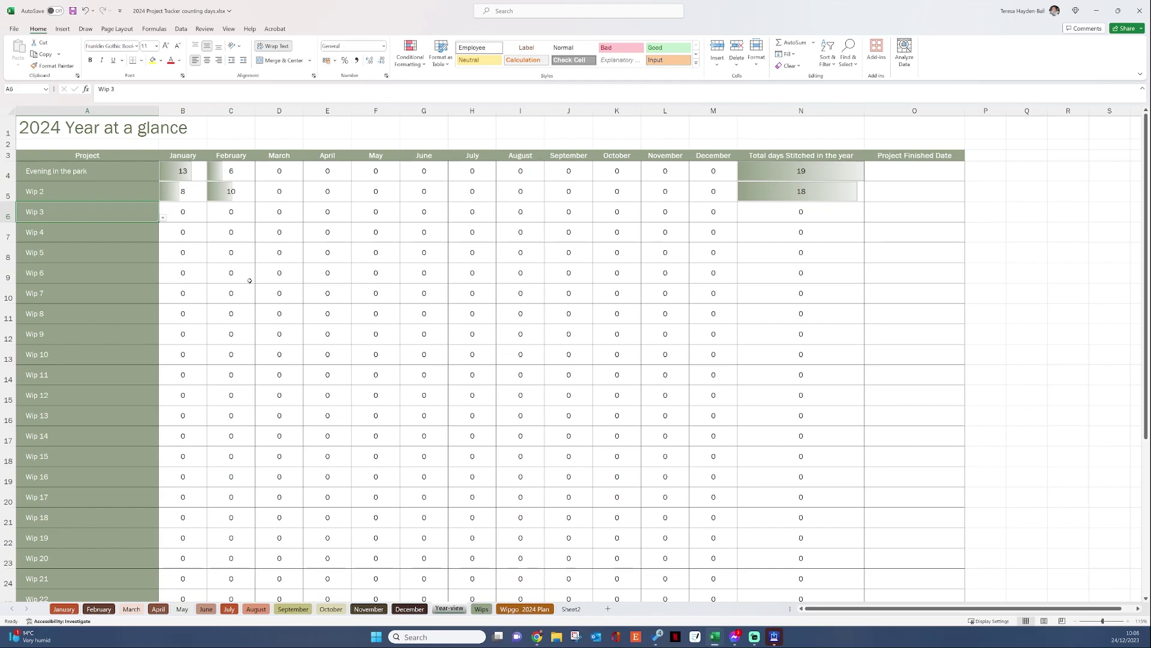
pyautogui.click(480, 609)
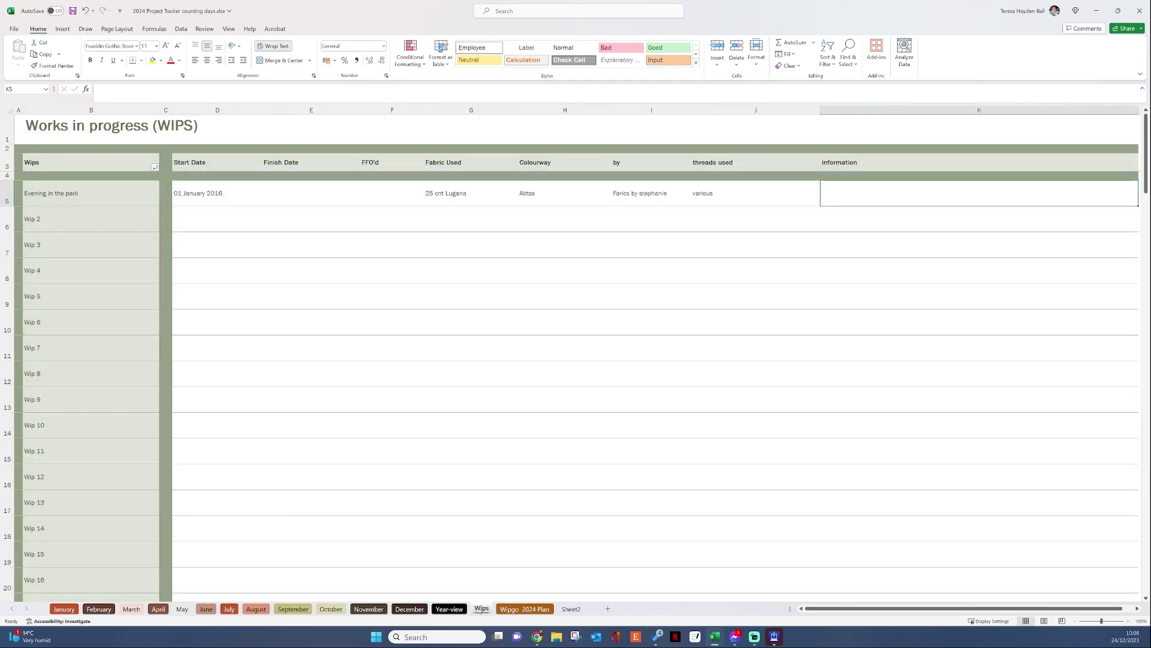
pyautogui.click(268, 187)
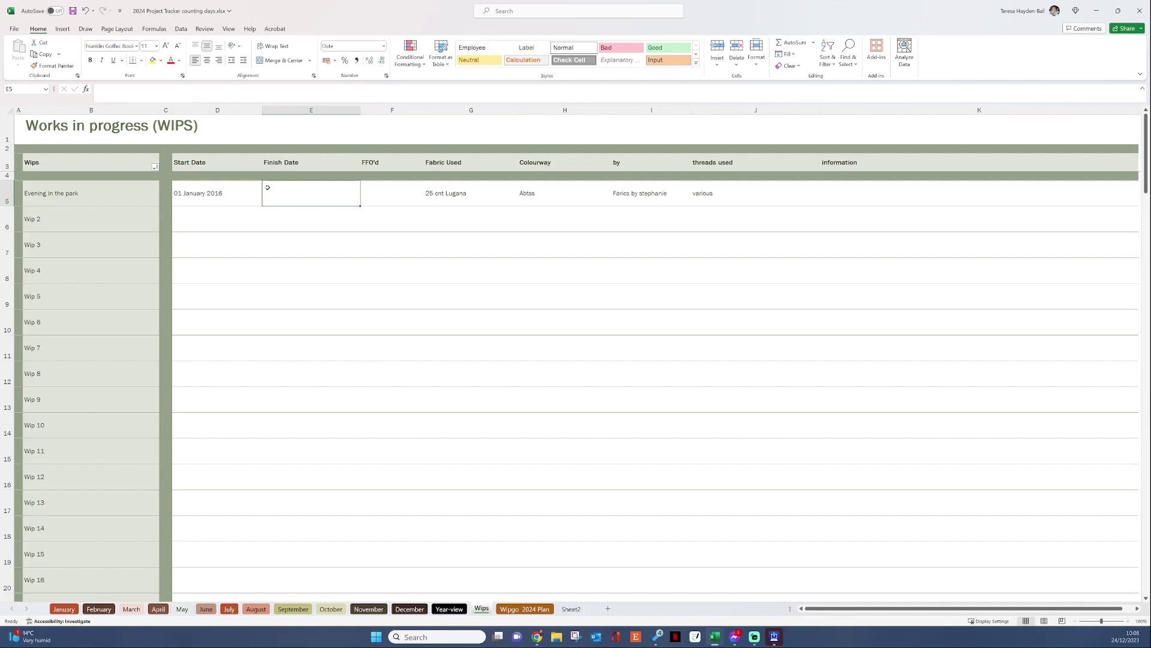
pyautogui.write('23')
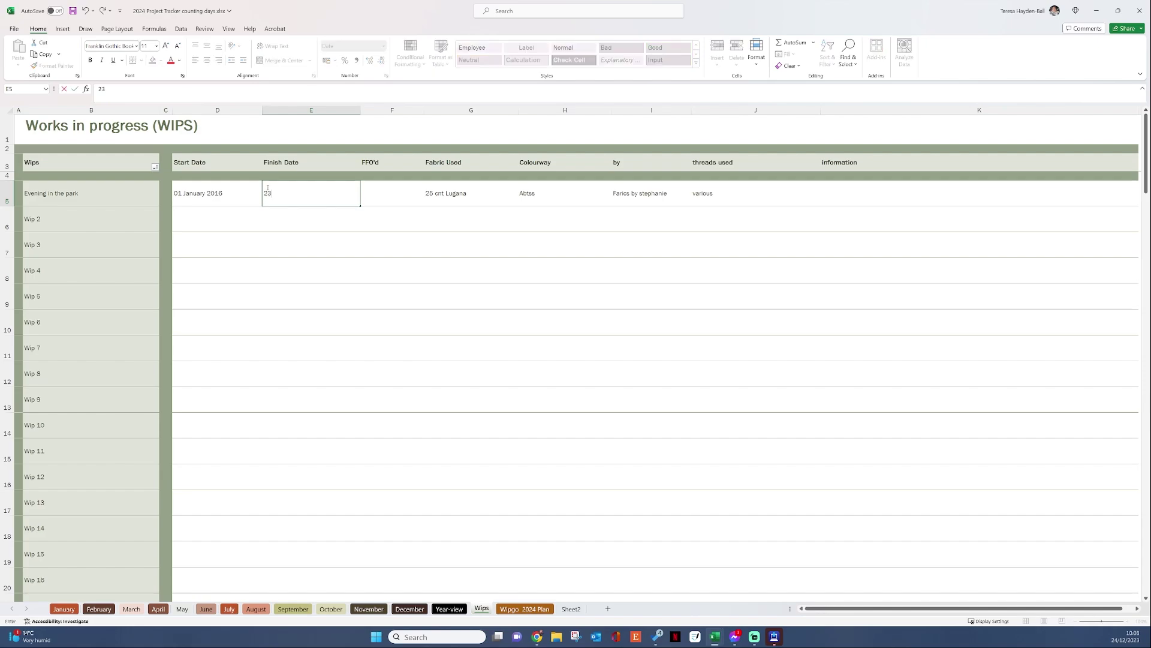
pyautogui.write('/12/2023')
pyautogui.press('Return')
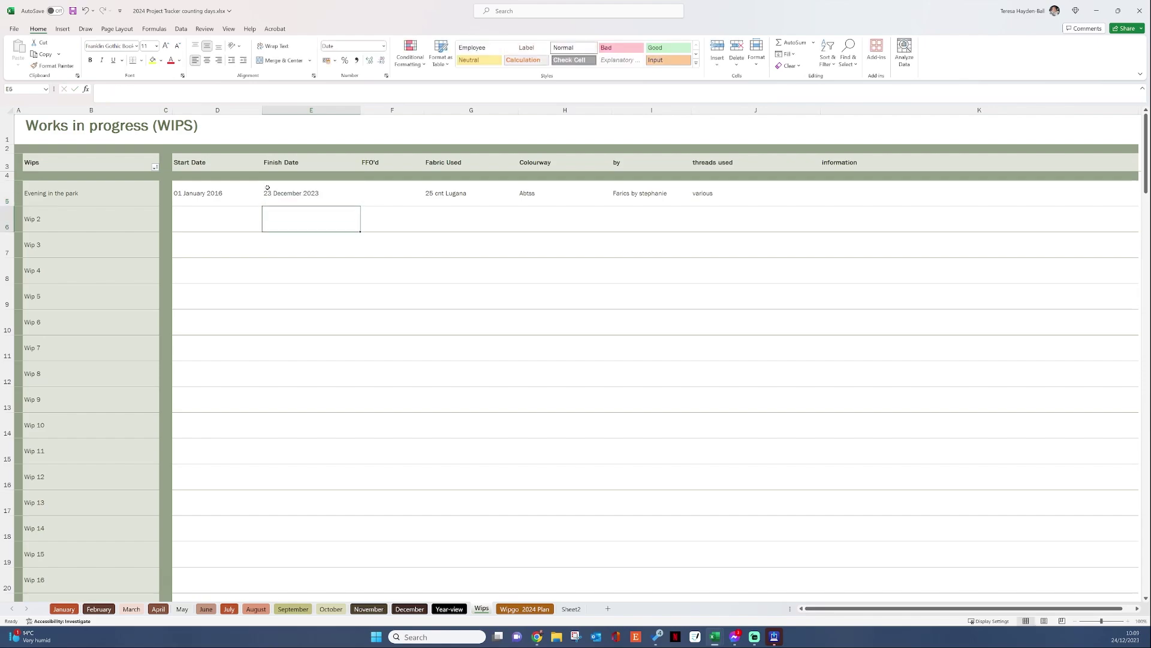
# - Format the Start Date, Finish Date and FFO'd cells down to Wip 100 as 2012-03-14 dates with the English (United States) locale
pyautogui.click(310, 191)
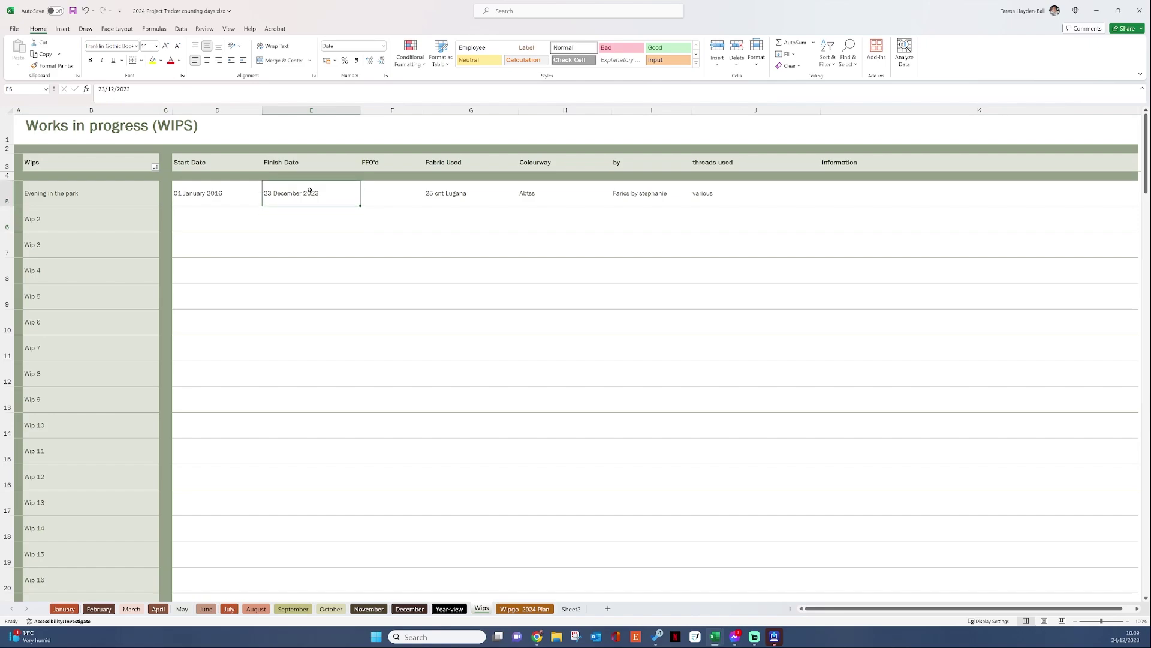
pyautogui.moveTo(310, 191); pyautogui.dragTo(385, 498)
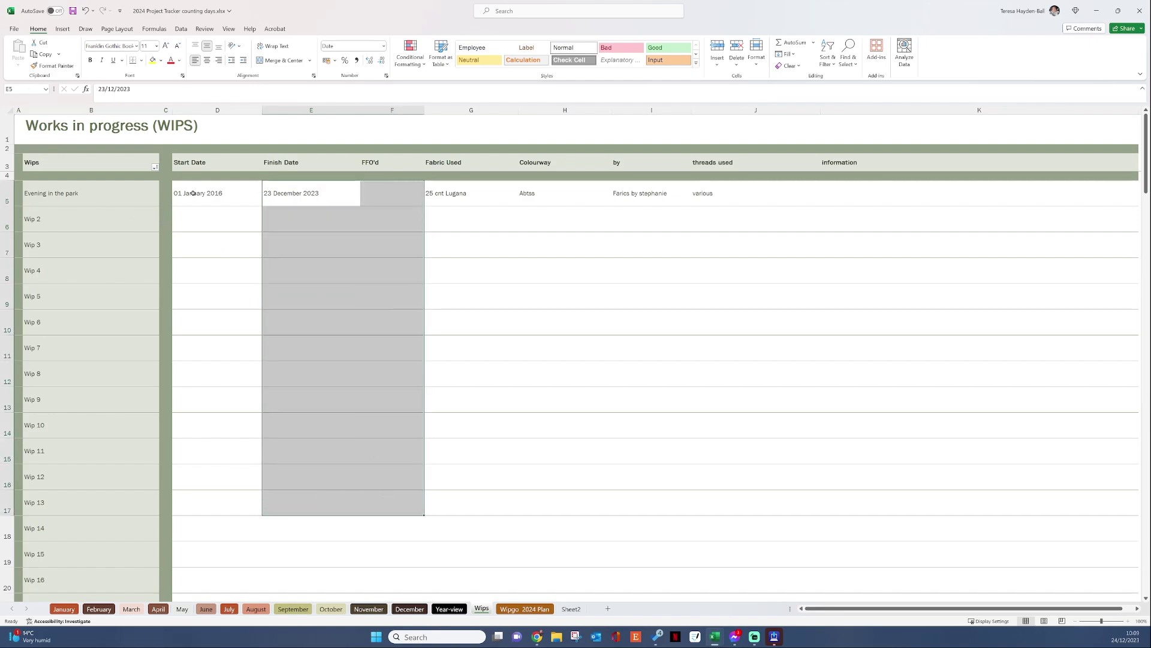
pyautogui.moveTo(192, 193); pyautogui.dragTo(408, 568)
pyautogui.moveTo(425, 603); pyautogui.dragTo(395, 494)
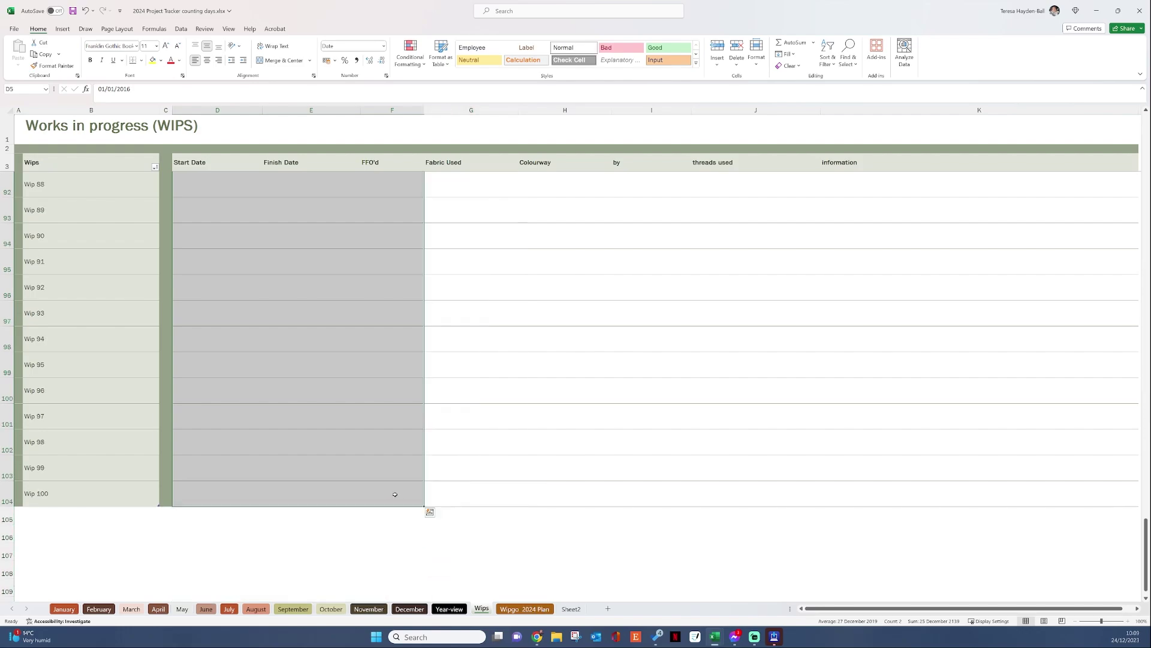
pyautogui.rightClick(338, 336)
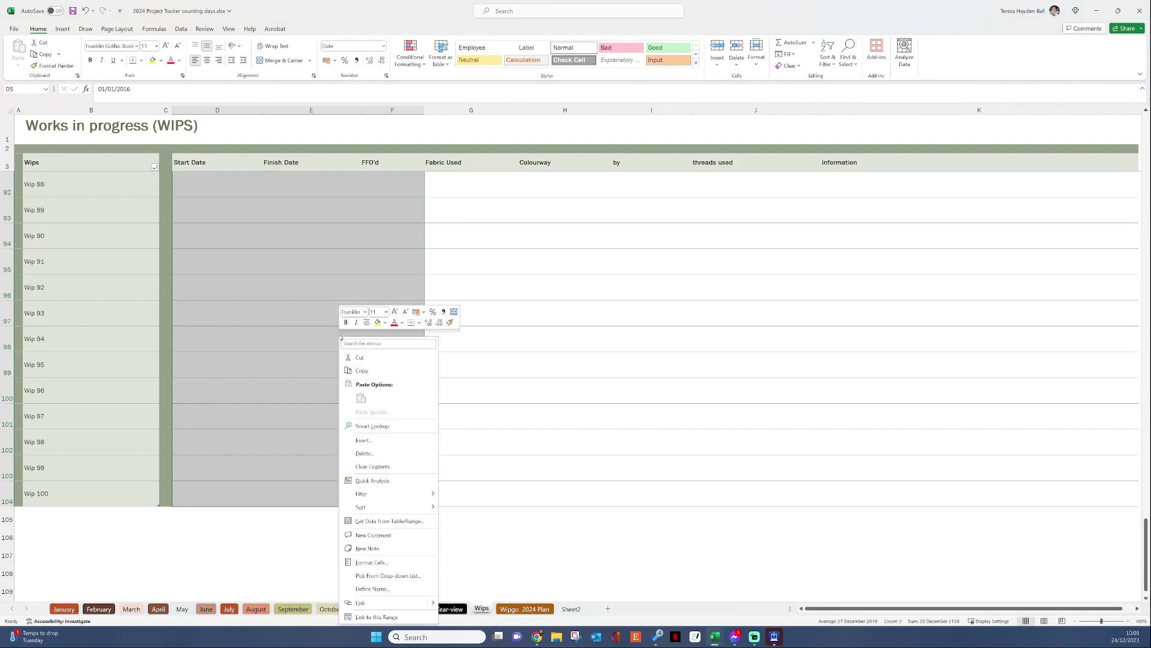
pyautogui.click(397, 559)
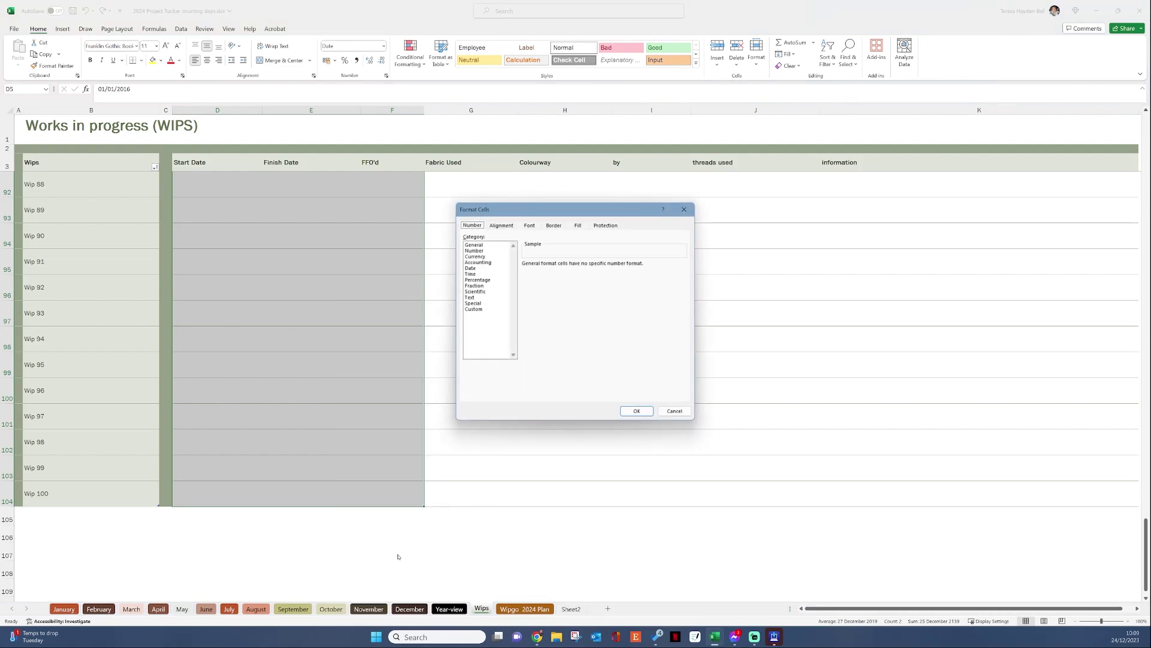
pyautogui.click(471, 269)
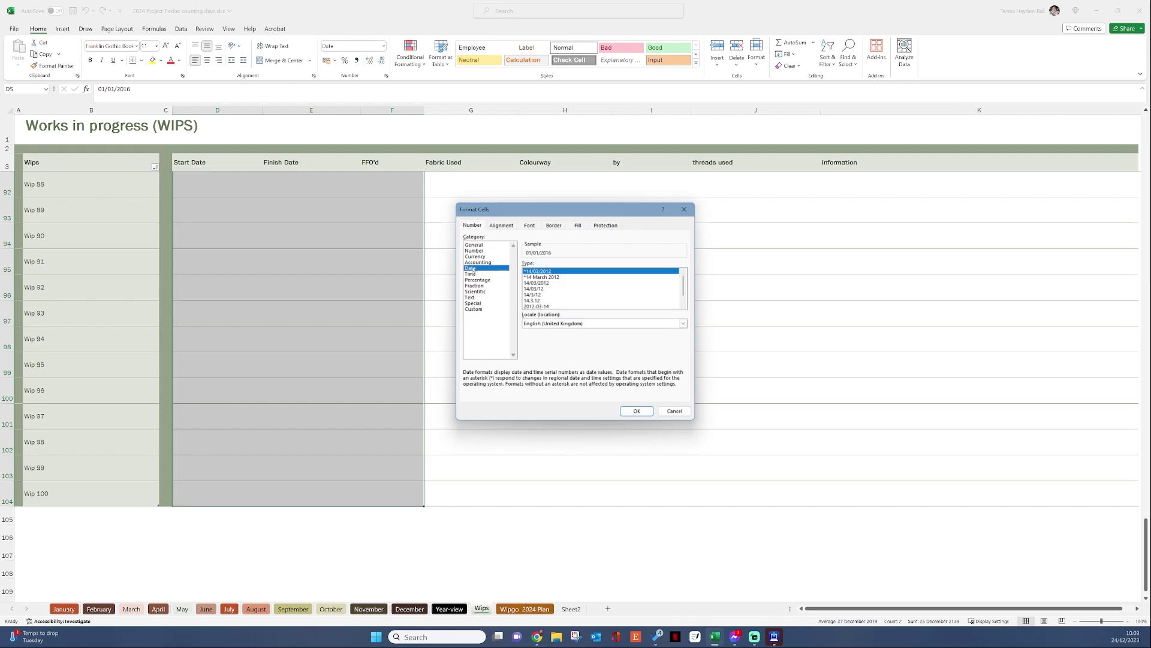
pyautogui.click(590, 325)
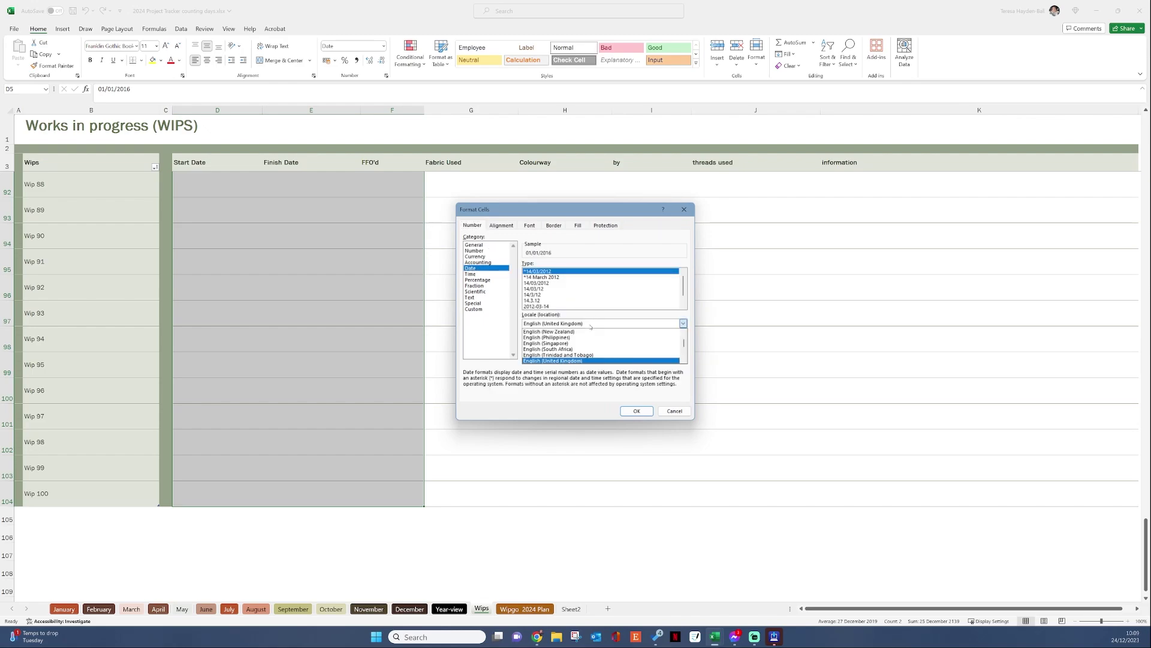
pyautogui.scroll(-20, 602, 353)
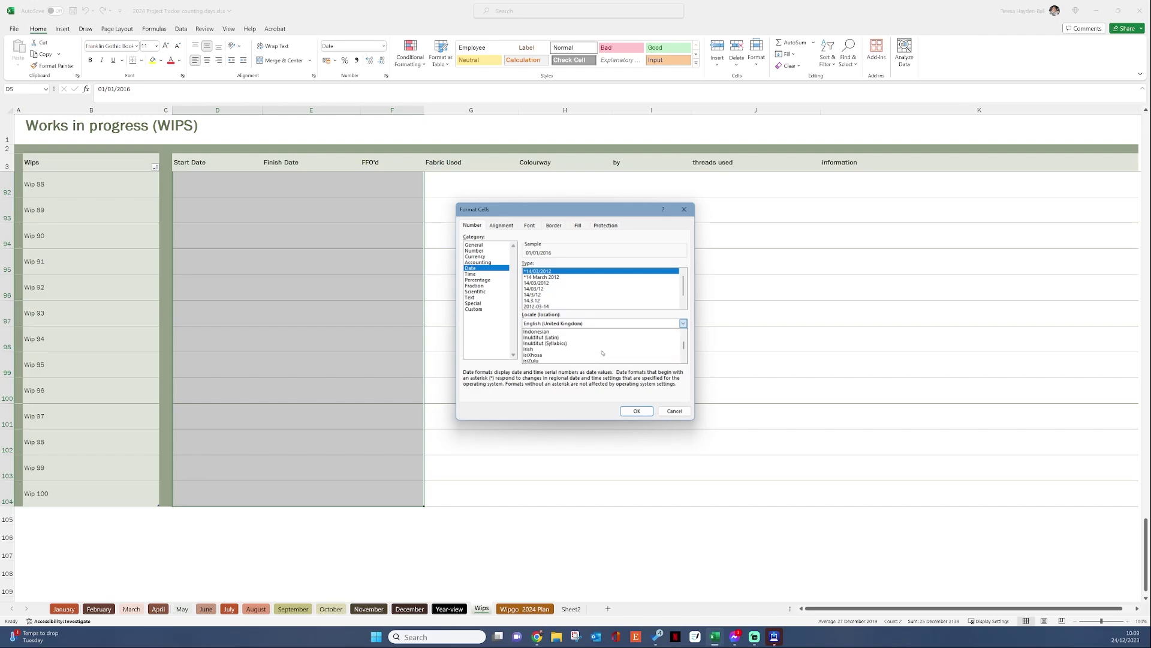
pyautogui.scroll(-7, 602, 354)
pyautogui.scroll(-8, 602, 354)
pyautogui.scroll(-6, 603, 352)
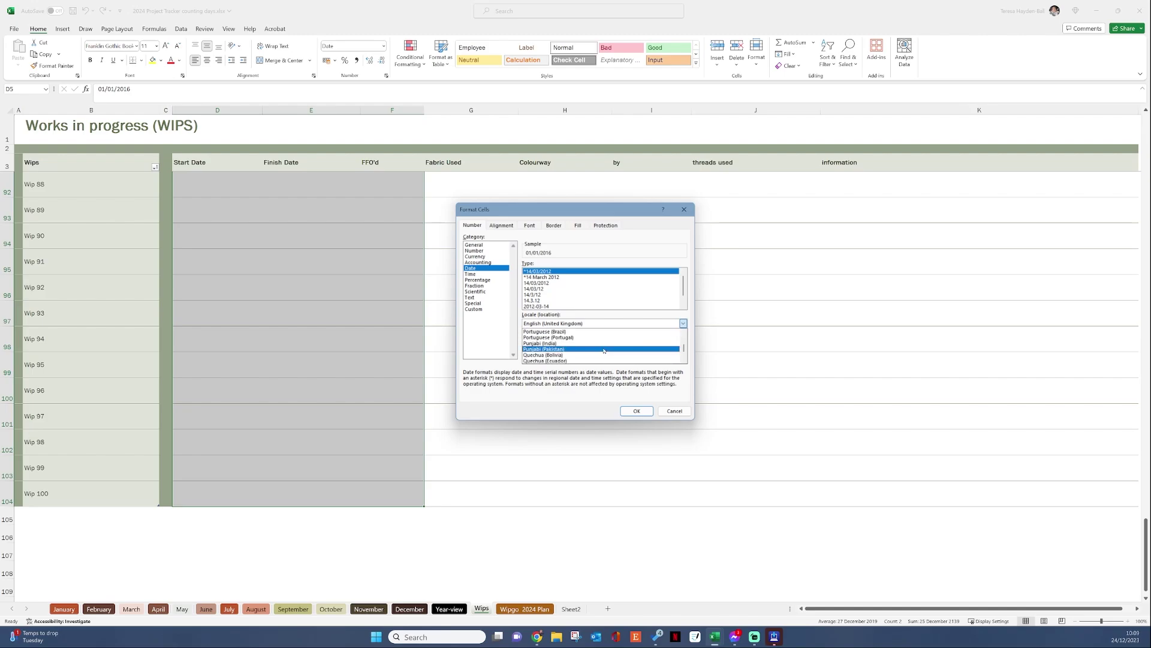
pyautogui.scroll(20, 660, 351)
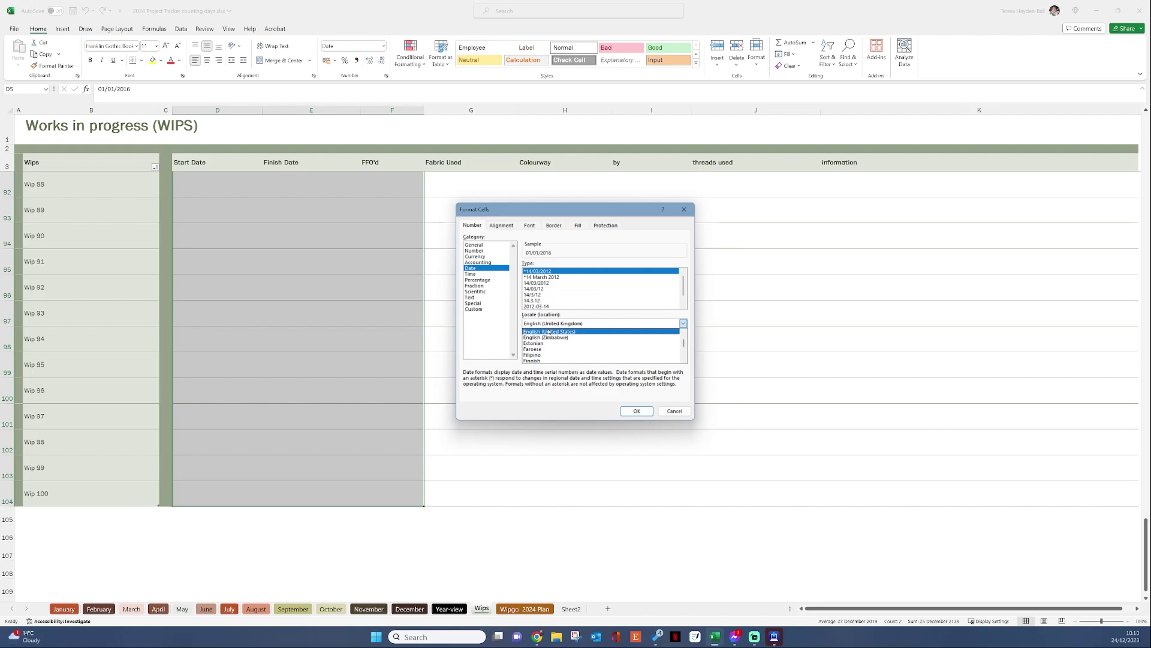
pyautogui.click(549, 331)
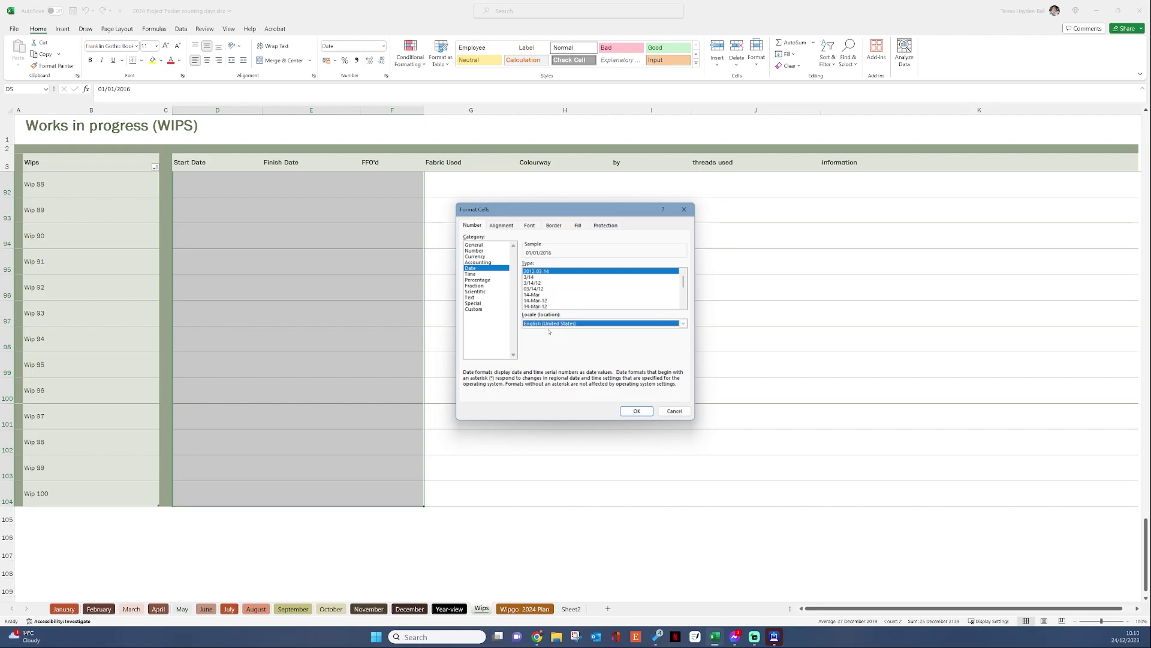
pyautogui.click(637, 411)
pyautogui.scroll(20, 282, 324)
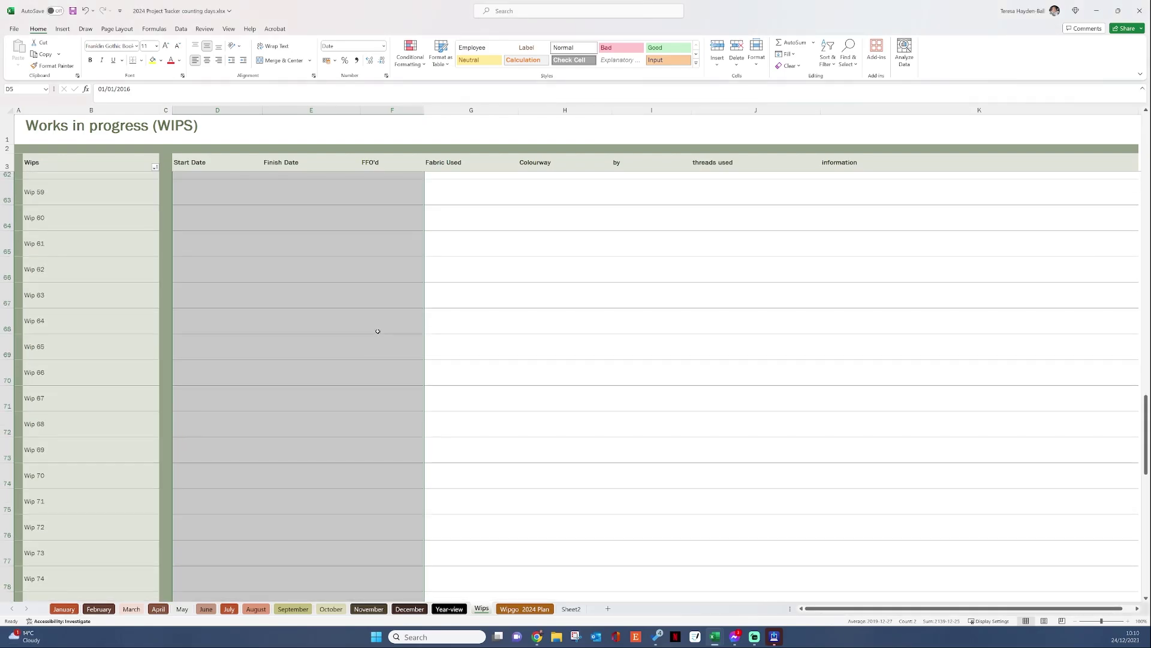
pyautogui.scroll(9, 378, 330)
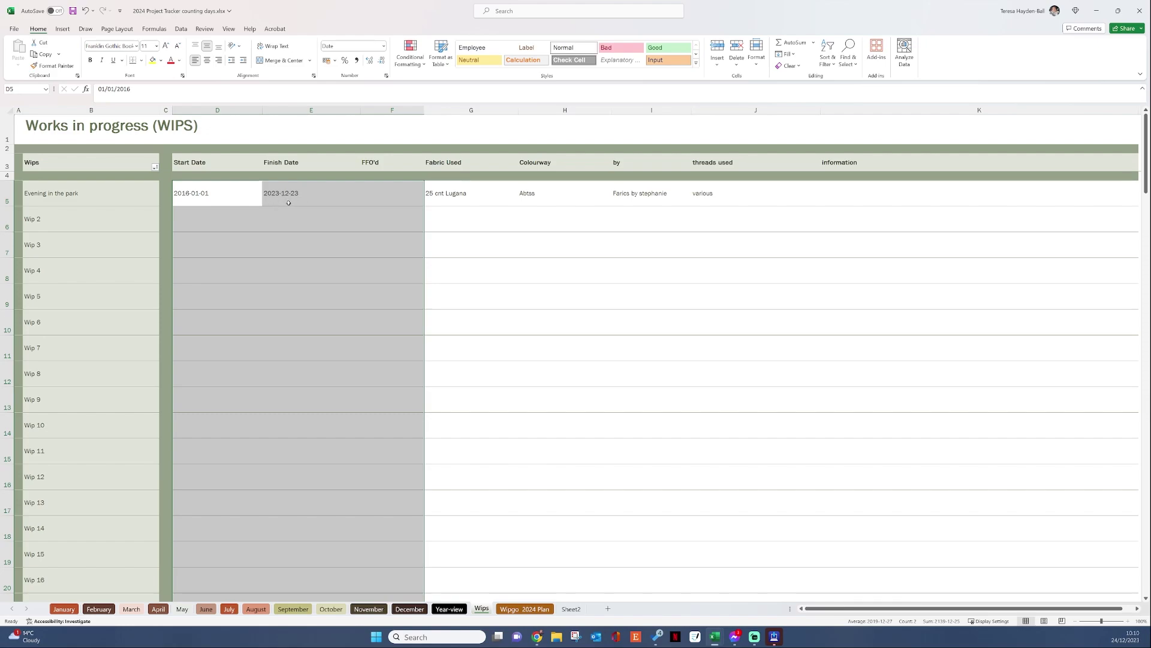
# - Change the date locale of the Start Date, Finish Date and FFO'd cells to English (United Kingdom)
pyautogui.rightClick(257, 354)
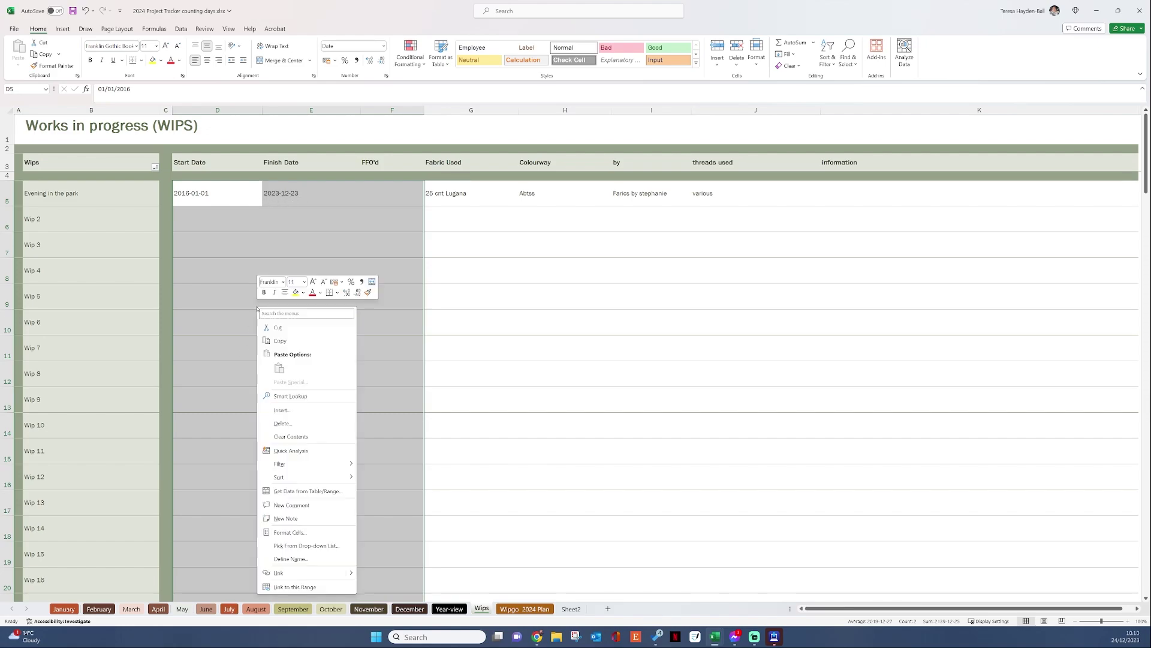
pyautogui.click(290, 532)
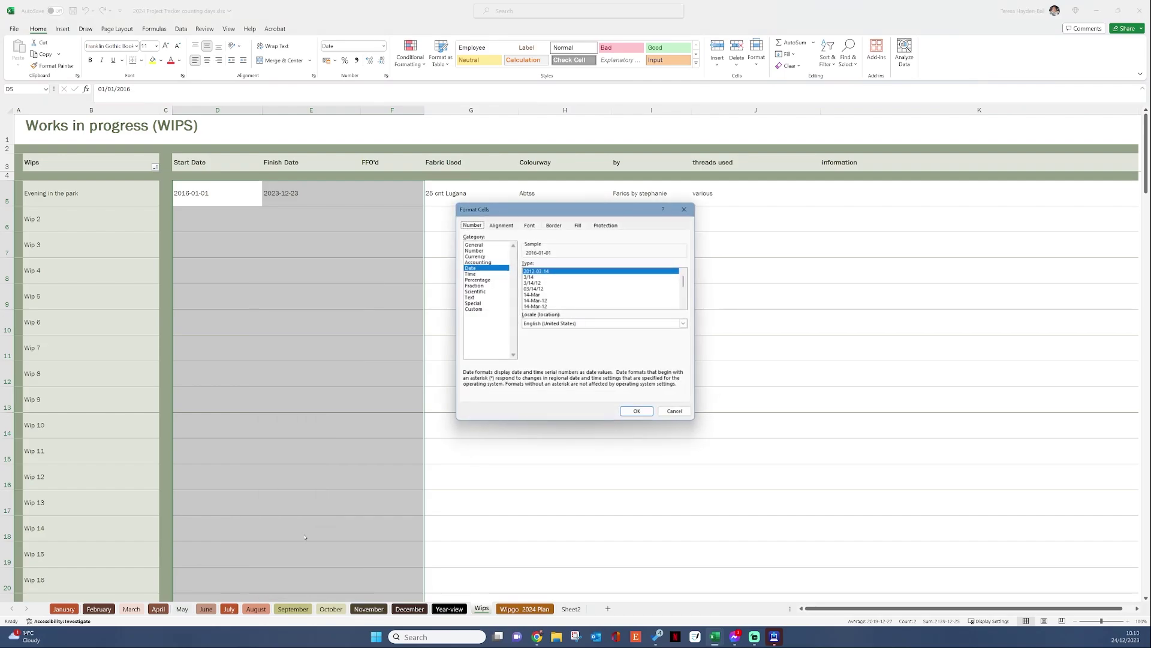
pyautogui.click(584, 324)
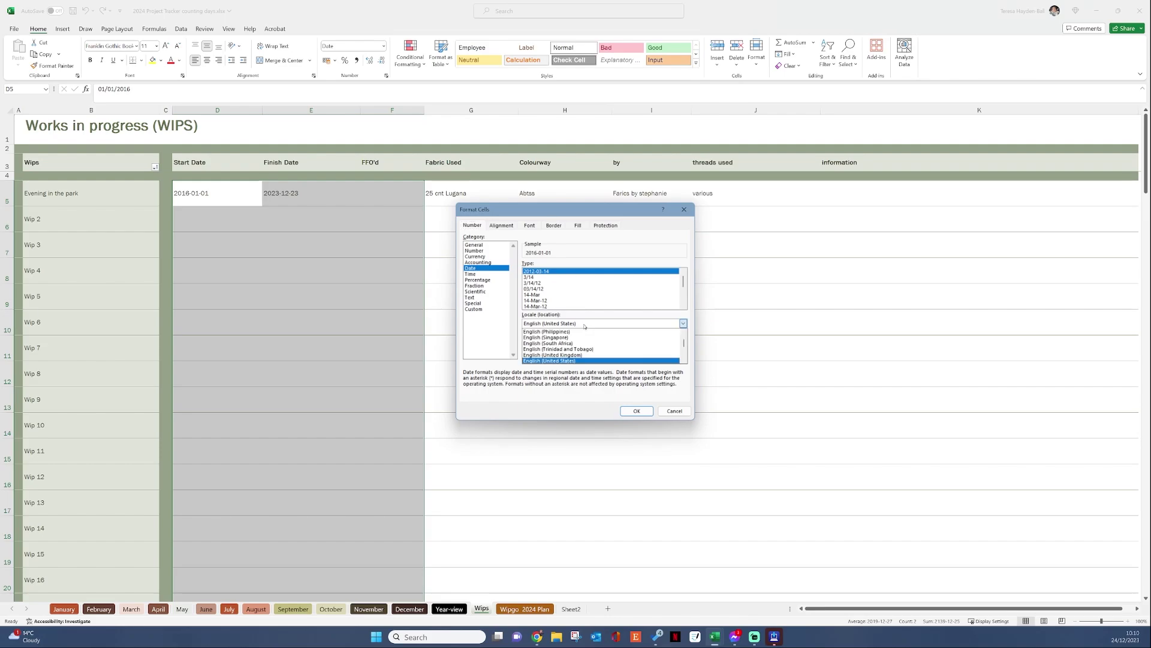
pyautogui.click(569, 355)
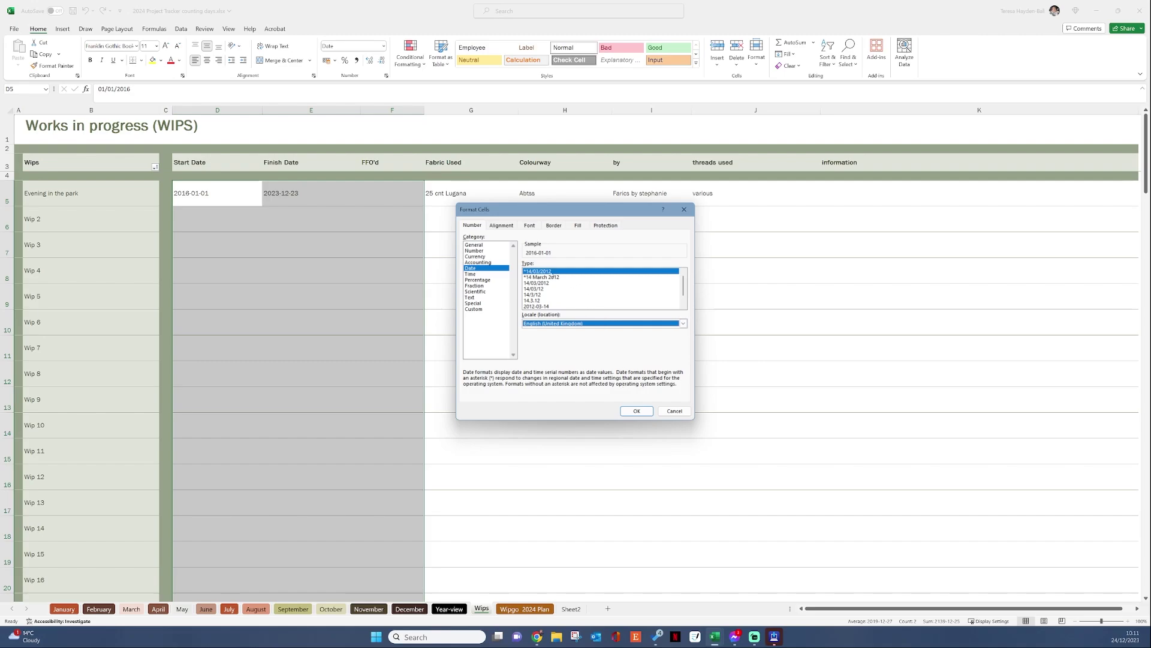
pyautogui.click(637, 411)
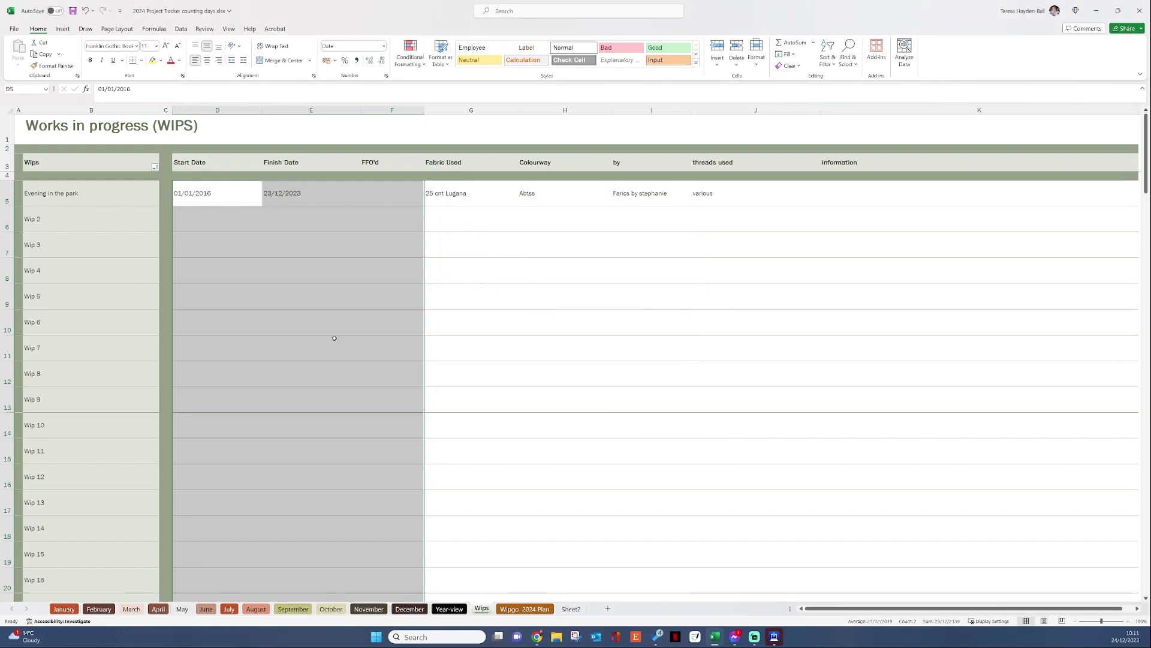
# - Set the date type of the Start Date, Finish Date and FFO'd cells to *14 March 2012
pyautogui.rightClick(214, 198)
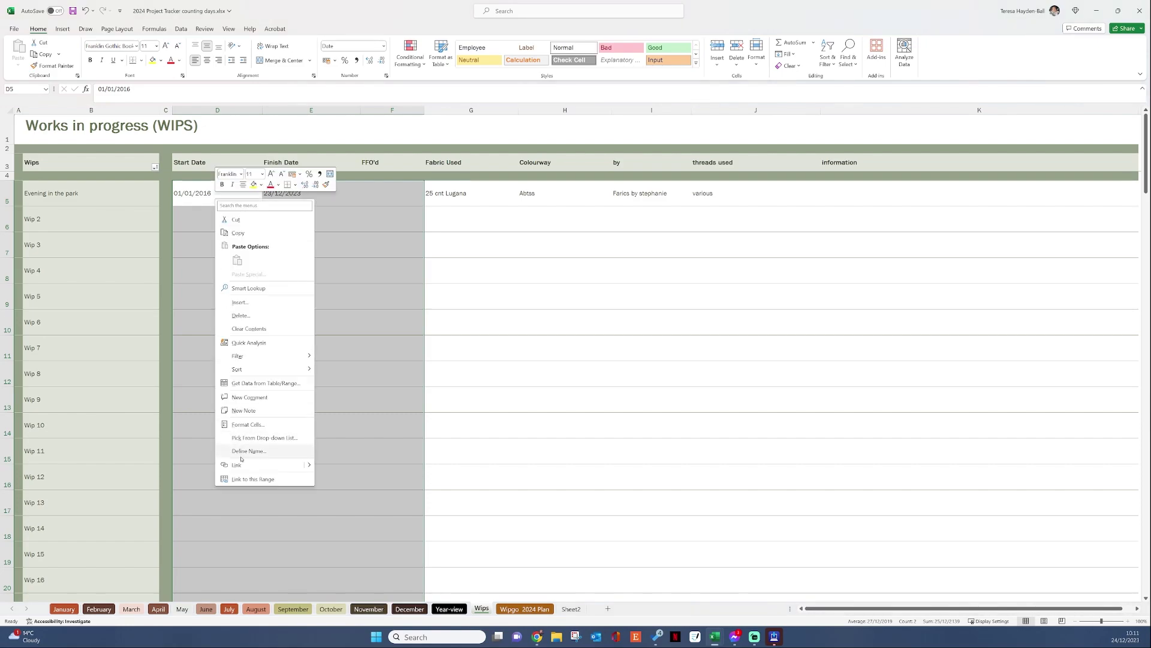
pyautogui.click(253, 424)
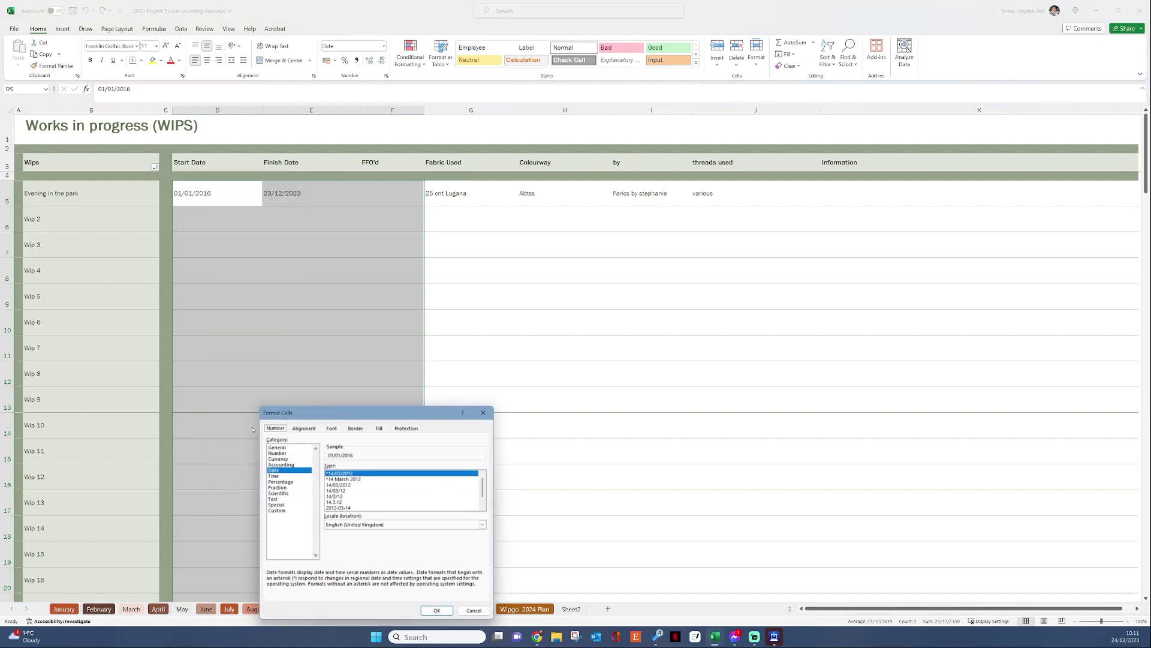
pyautogui.click(349, 479)
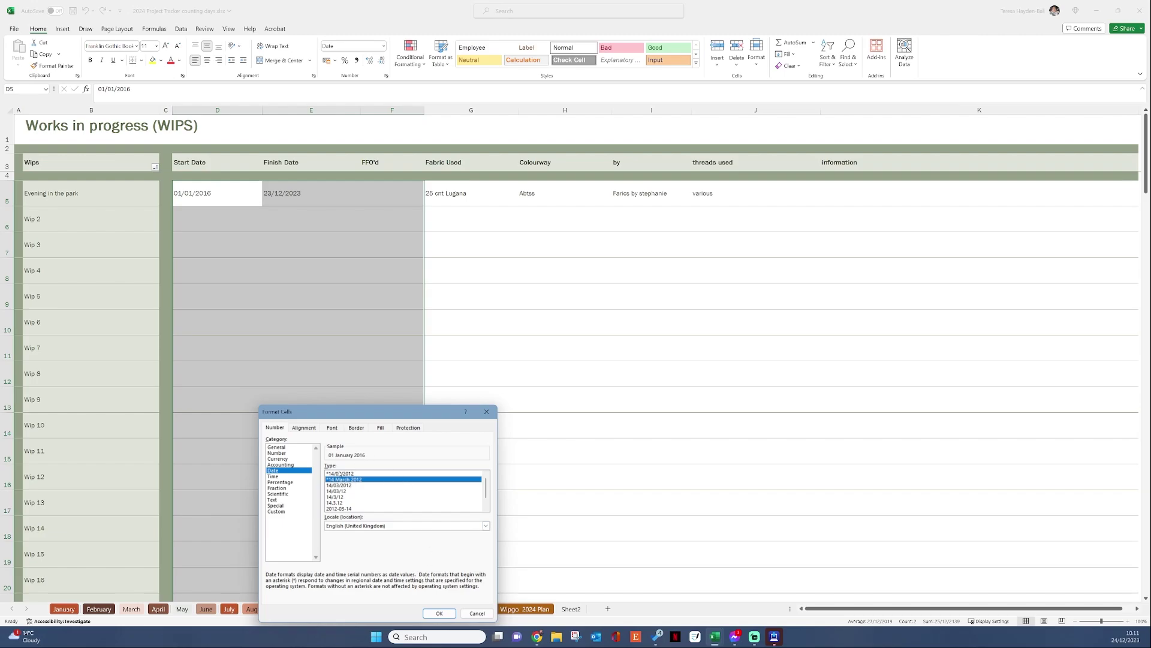
pyautogui.click(430, 614)
pyautogui.click(312, 348)
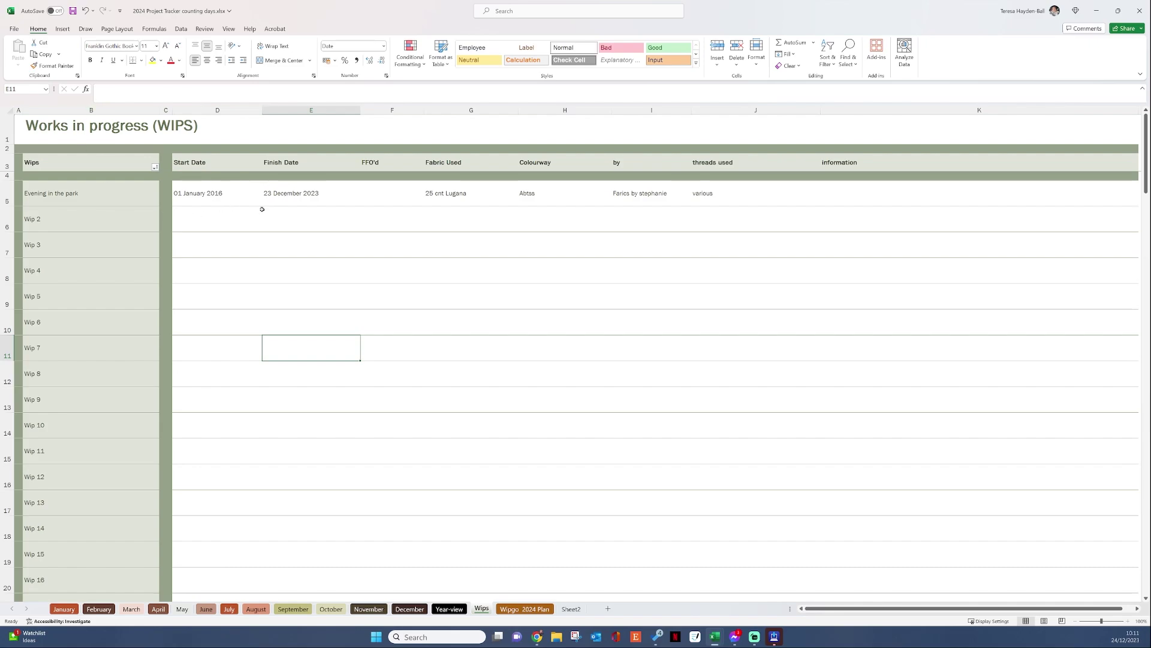
# - Enter 12 August 2020 as the start date of Wip 2 on the Wips sheet
pyautogui.click(191, 210)
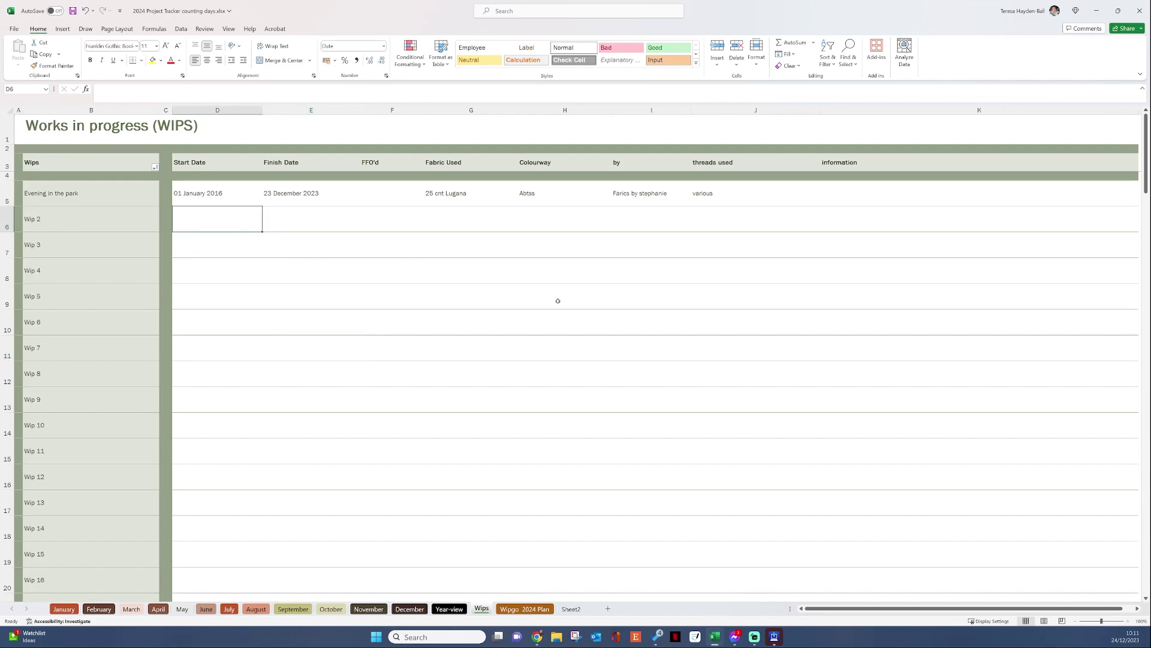
pyautogui.write('12')
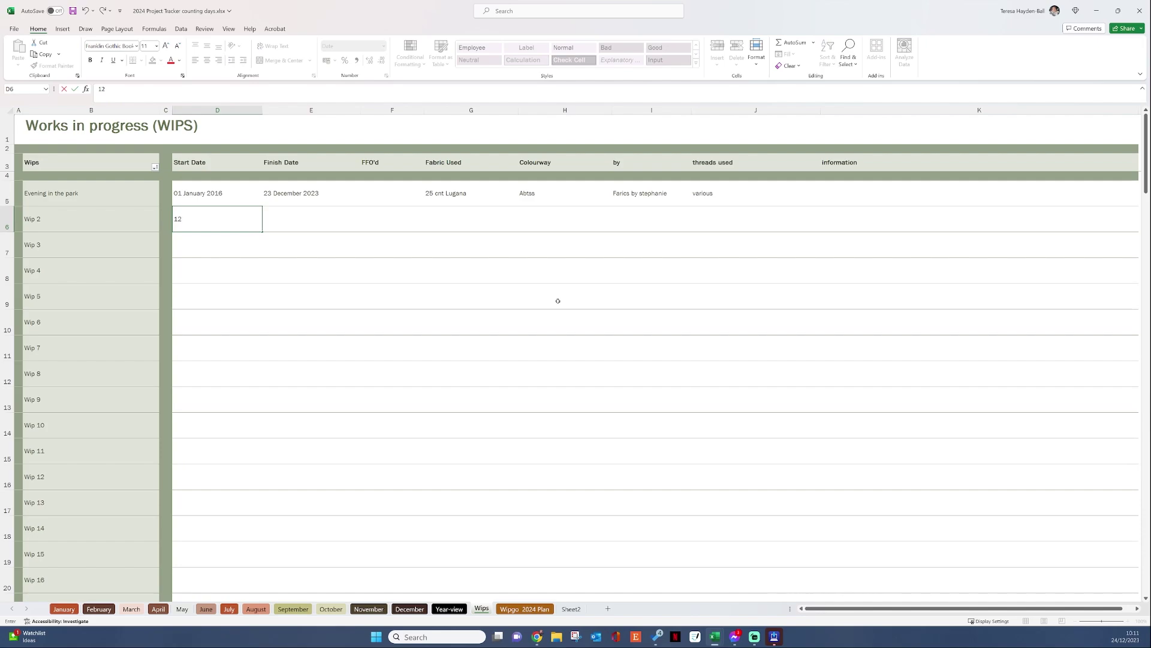
pyautogui.write(' August 2020')
pyautogui.press('Tab')
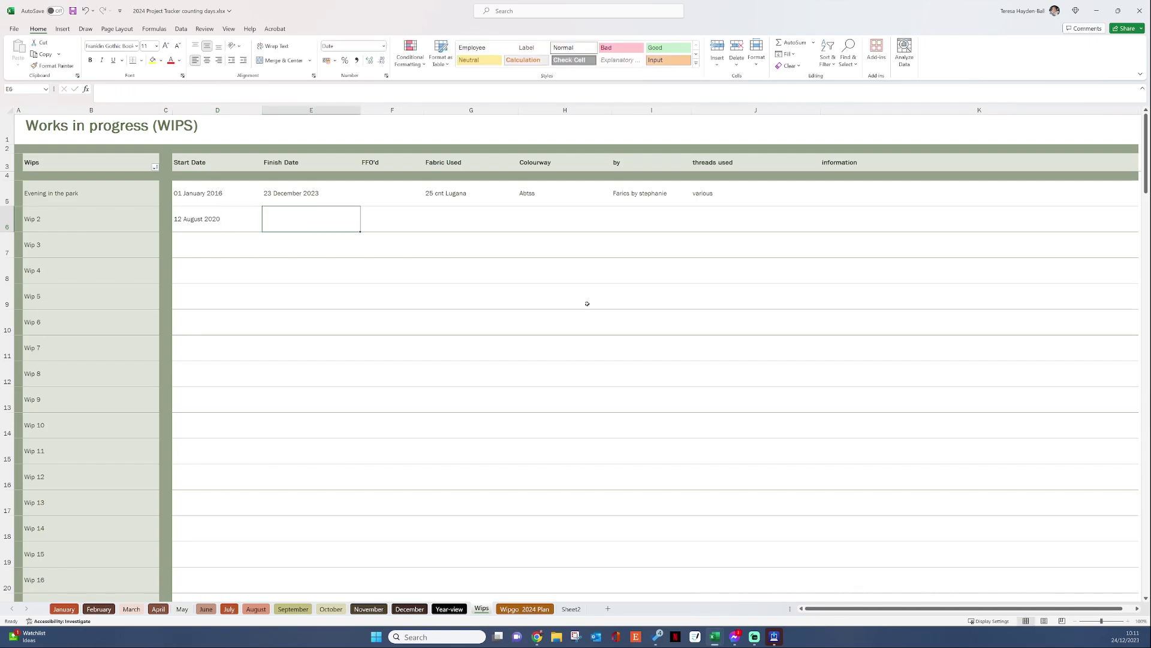
# - Examine the Project Finished Date column on the Year-view sheet and return to the January log
pyautogui.click(456, 610)
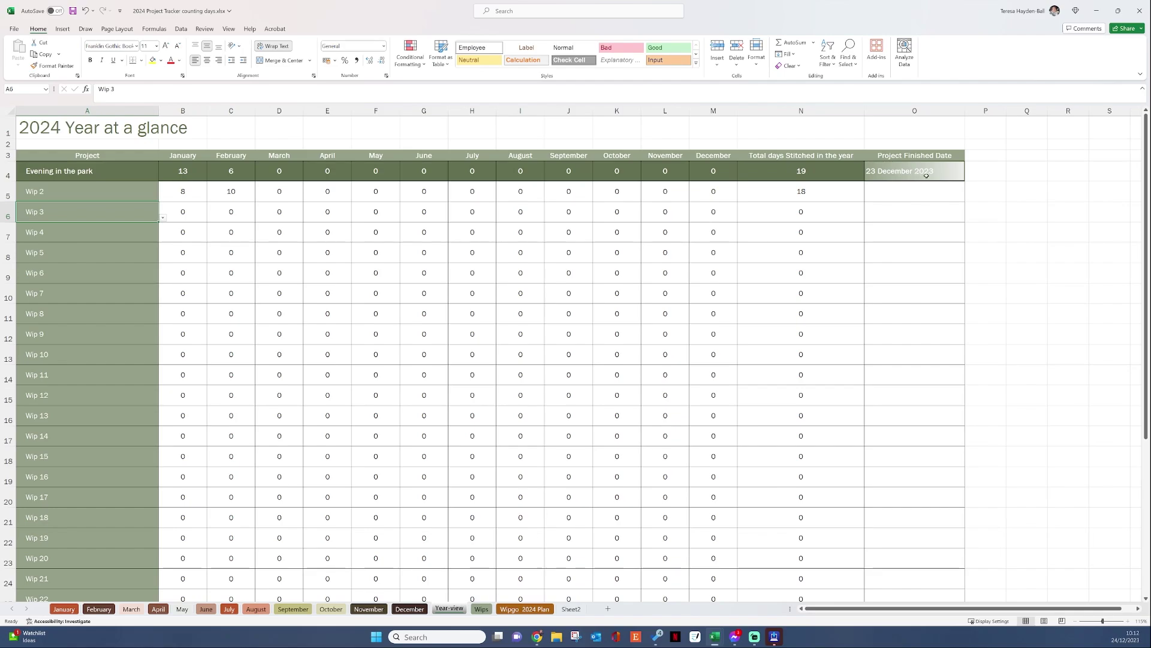
pyautogui.click(63, 609)
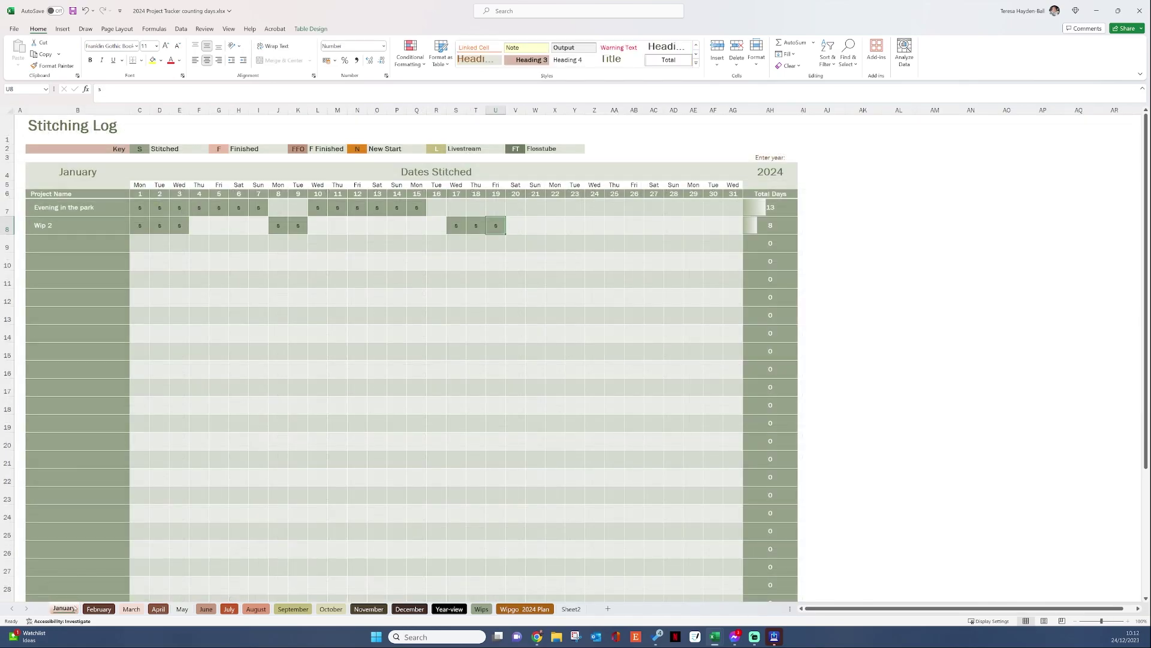
# - Review the February and March logs, then examine the monthly totals on the Year-view sheet
pyautogui.click(99, 608)
pyautogui.click(131, 609)
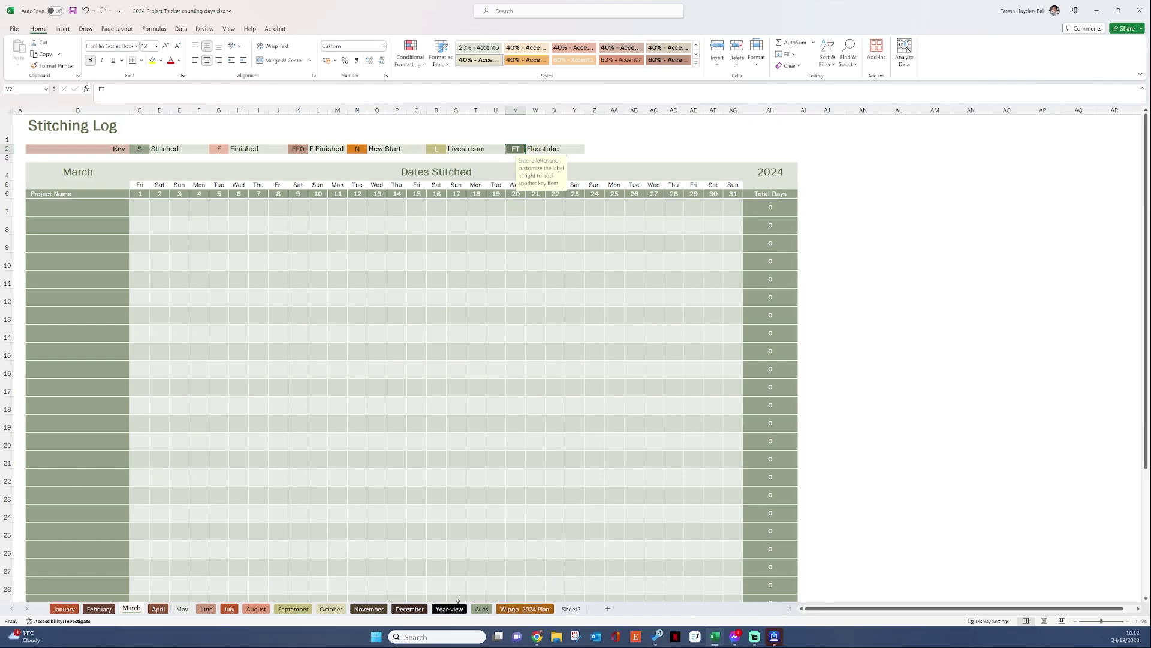
pyautogui.click(456, 606)
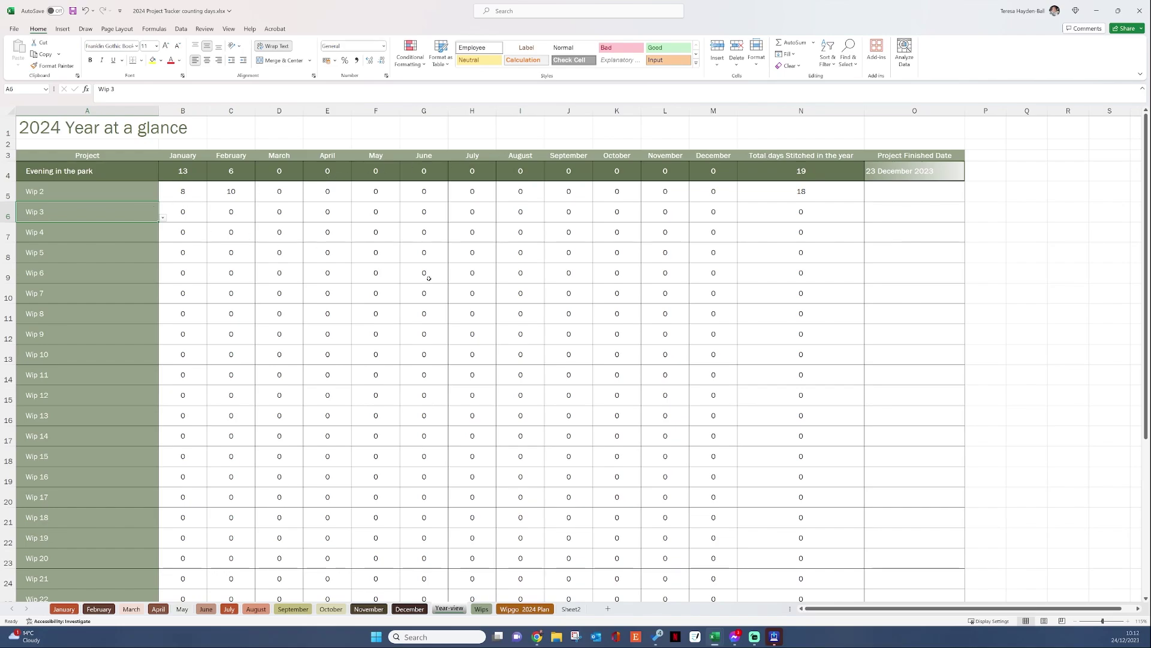
pyautogui.scroll(-6, 522, 407)
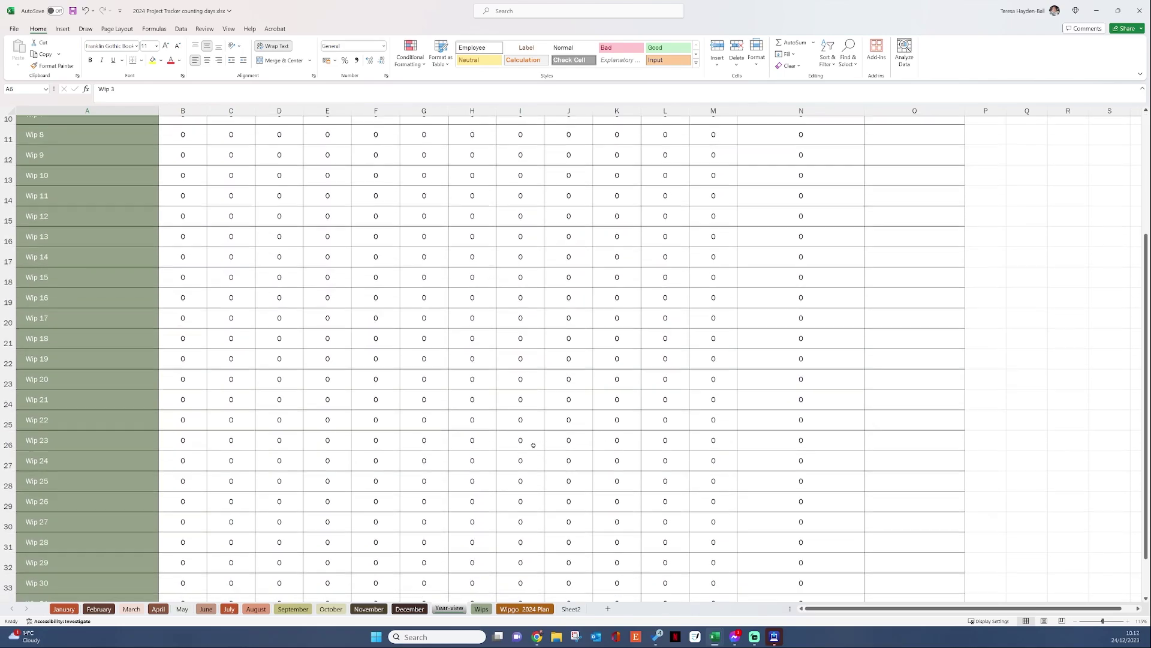
pyautogui.scroll(6, 534, 455)
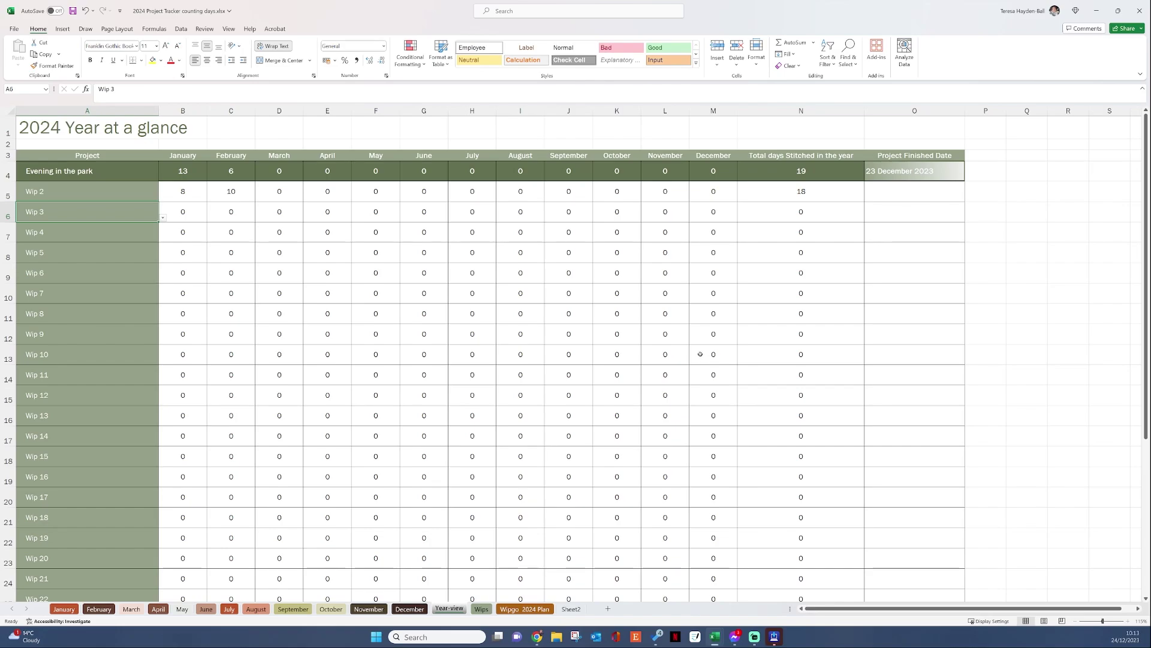
# - Switch to the "2024 Project Tracker to count stitches" workbook, maximise its window and show its Year-view sheet
pyautogui.moveTo(716, 635)
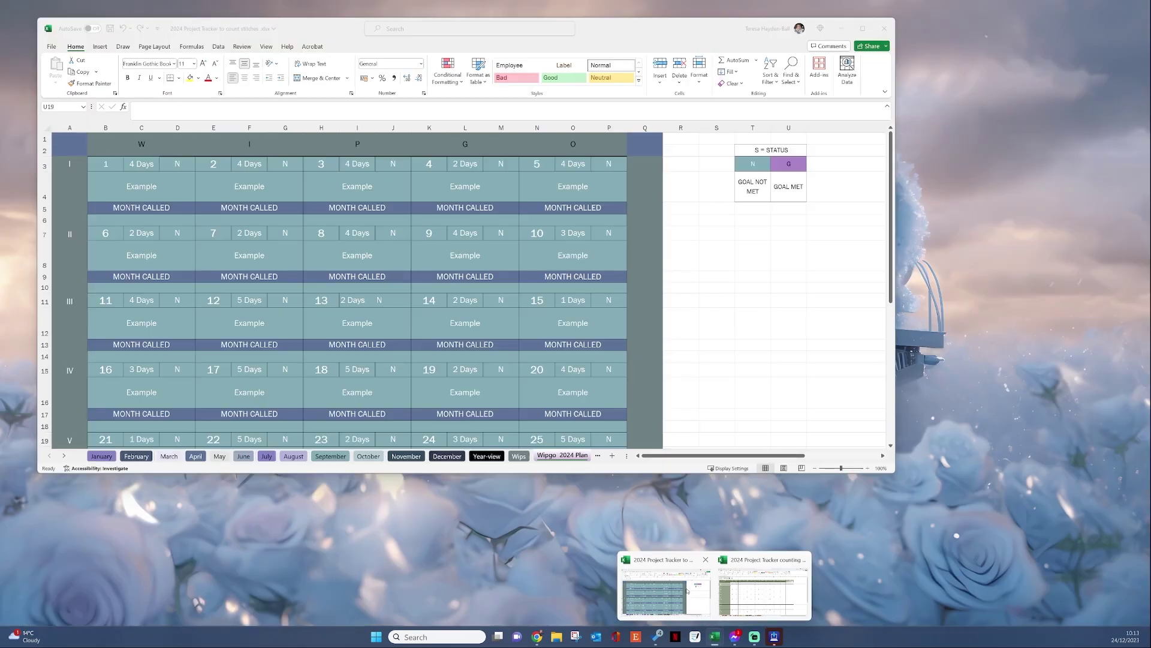
pyautogui.click(683, 593)
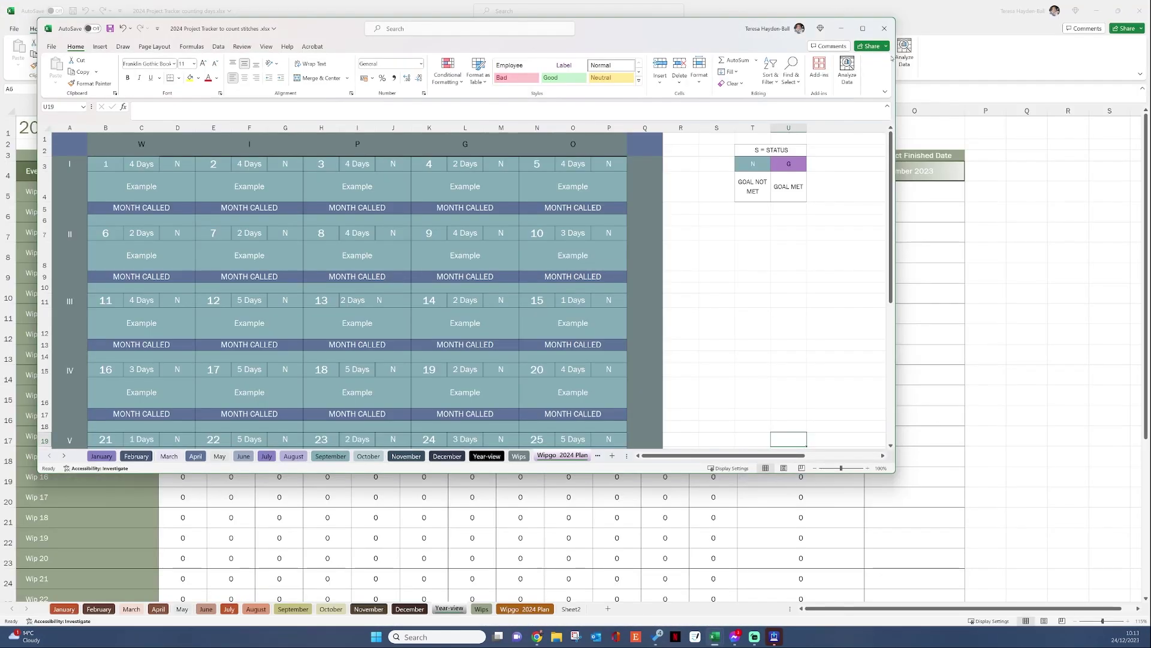
pyautogui.click(862, 28)
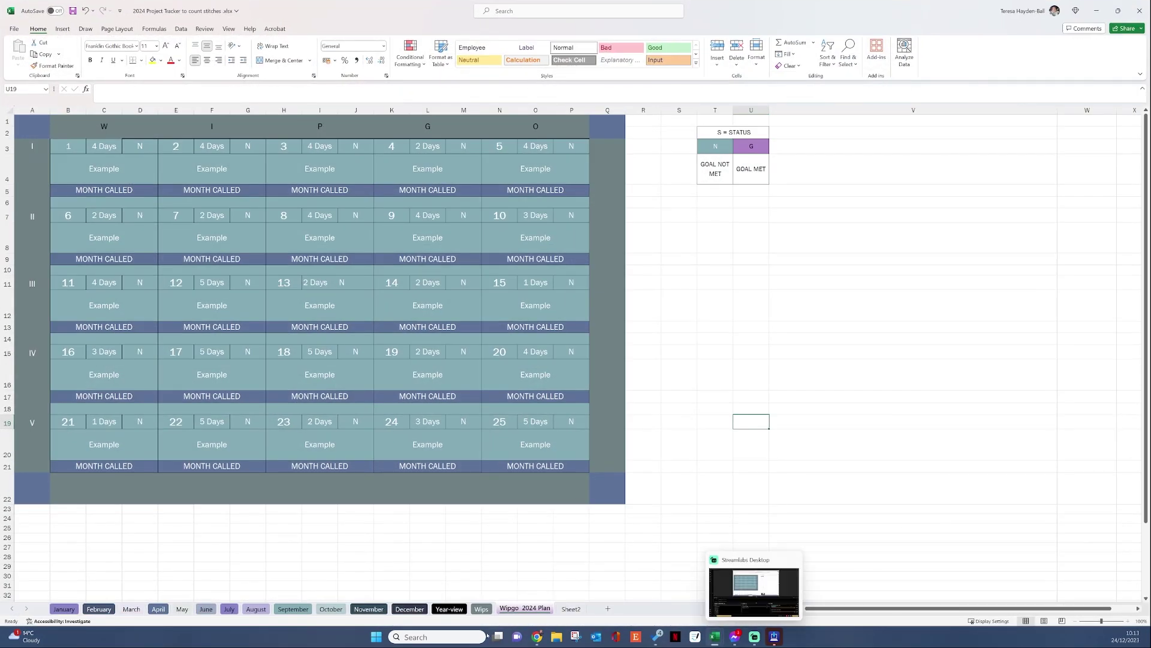
pyautogui.click(442, 609)
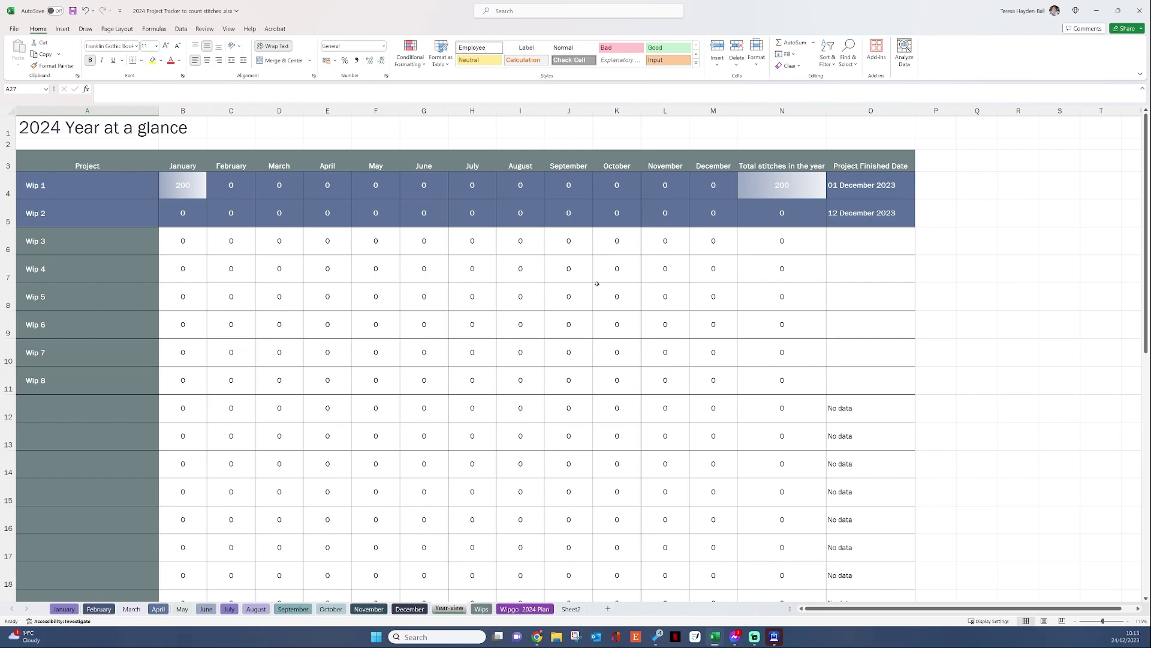
# - On the Wipgo 2024 Plan sheet, enter January as the month called for square 1
pyautogui.click(543, 608)
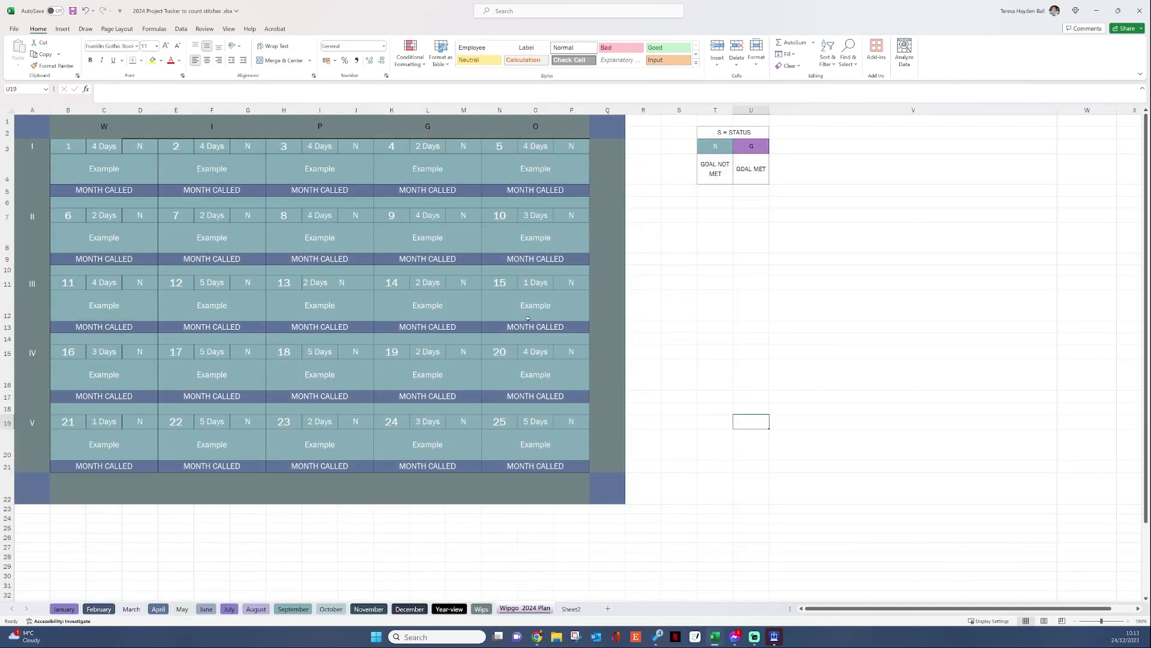
pyautogui.click(84, 174)
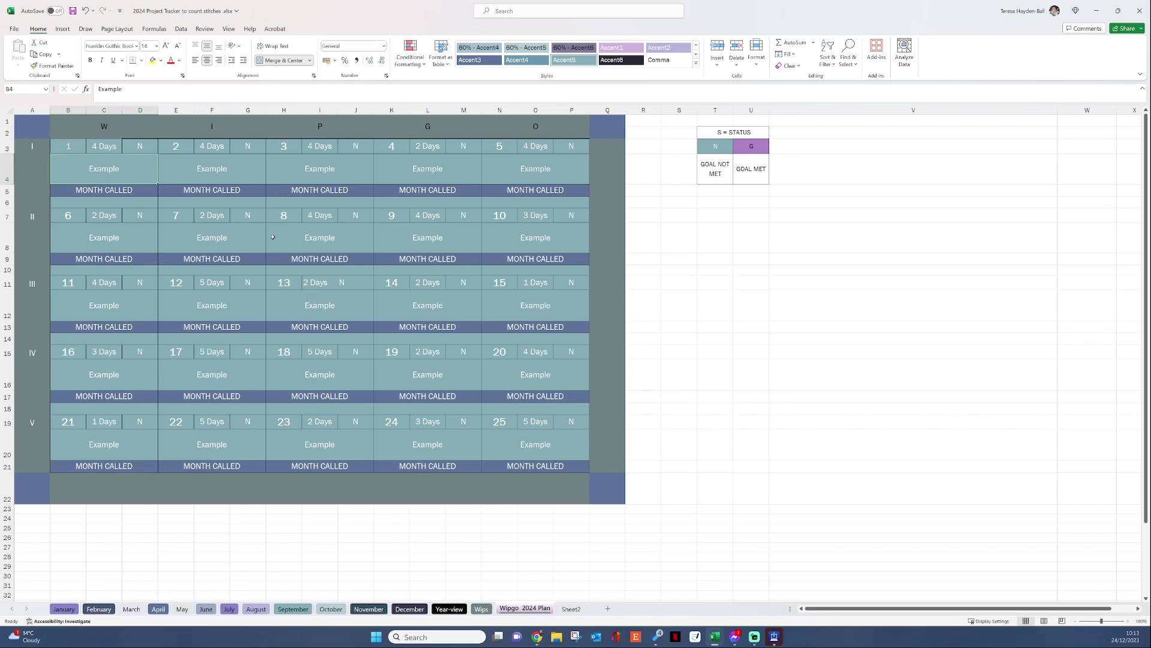
pyautogui.click(106, 144)
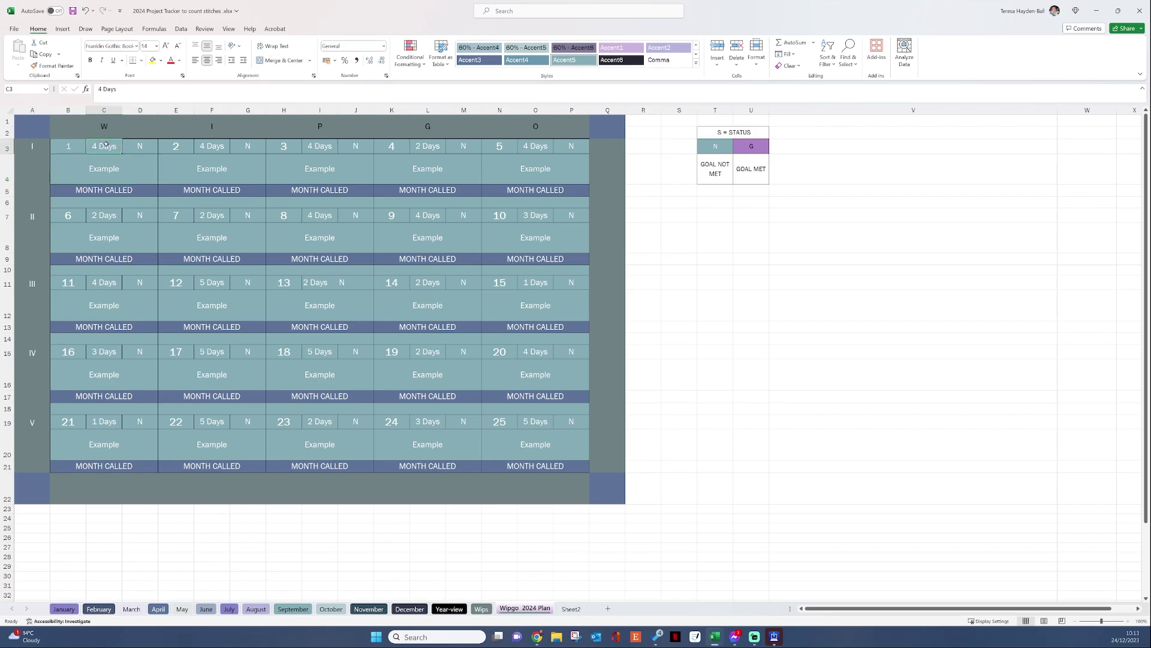
pyautogui.click(104, 208)
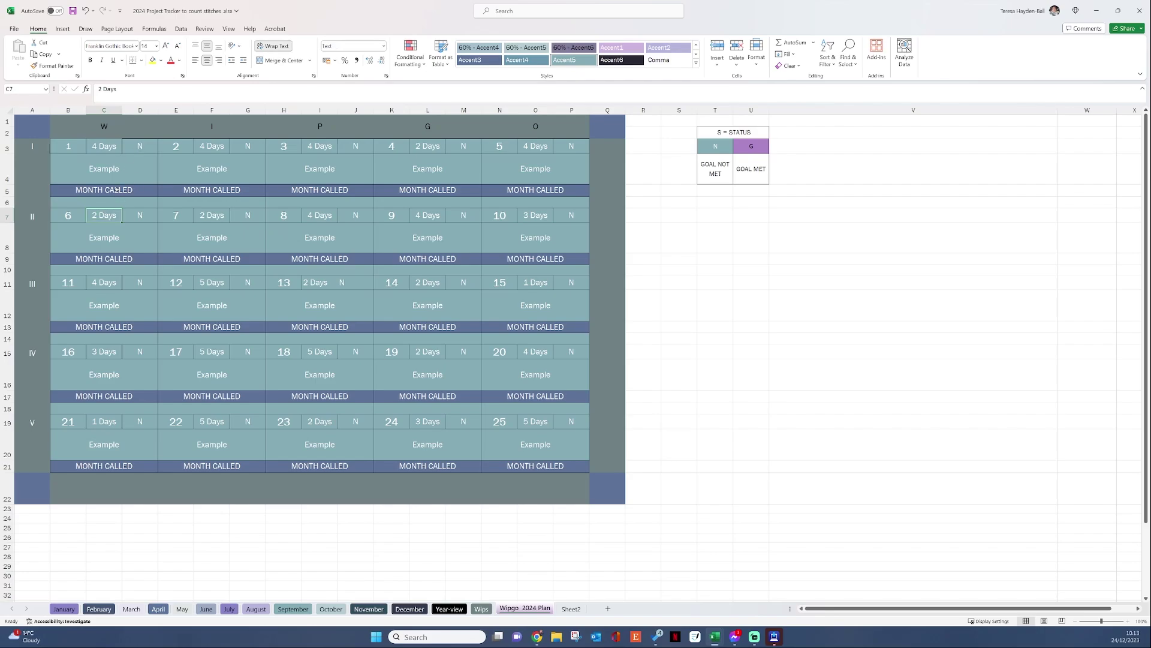
pyautogui.click(117, 189)
pyautogui.write('J')
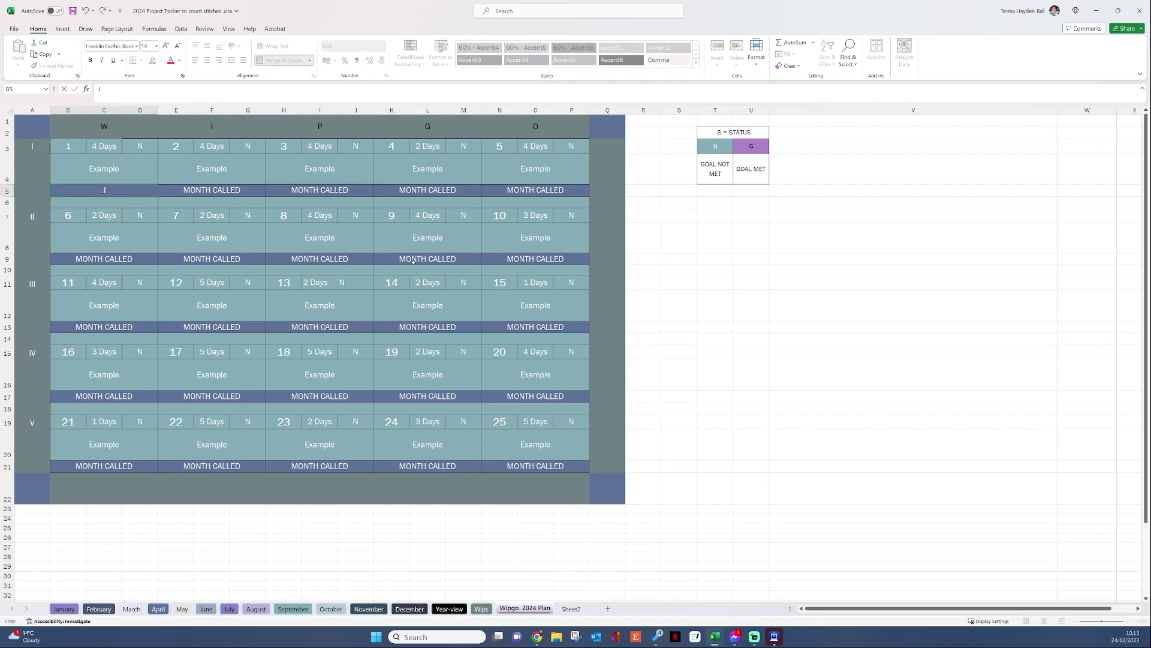
pyautogui.write('anuary')
pyautogui.press('Tab')
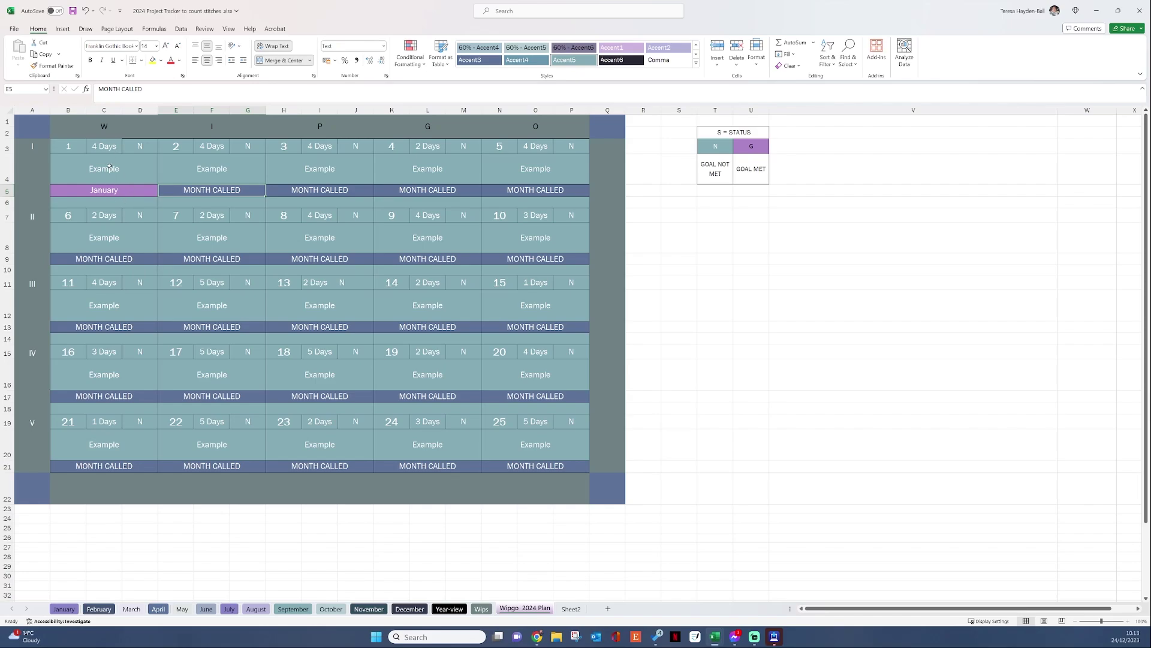
# - Set the status of square 1 on the Wipgo plan to G for goal met
pyautogui.click(148, 146)
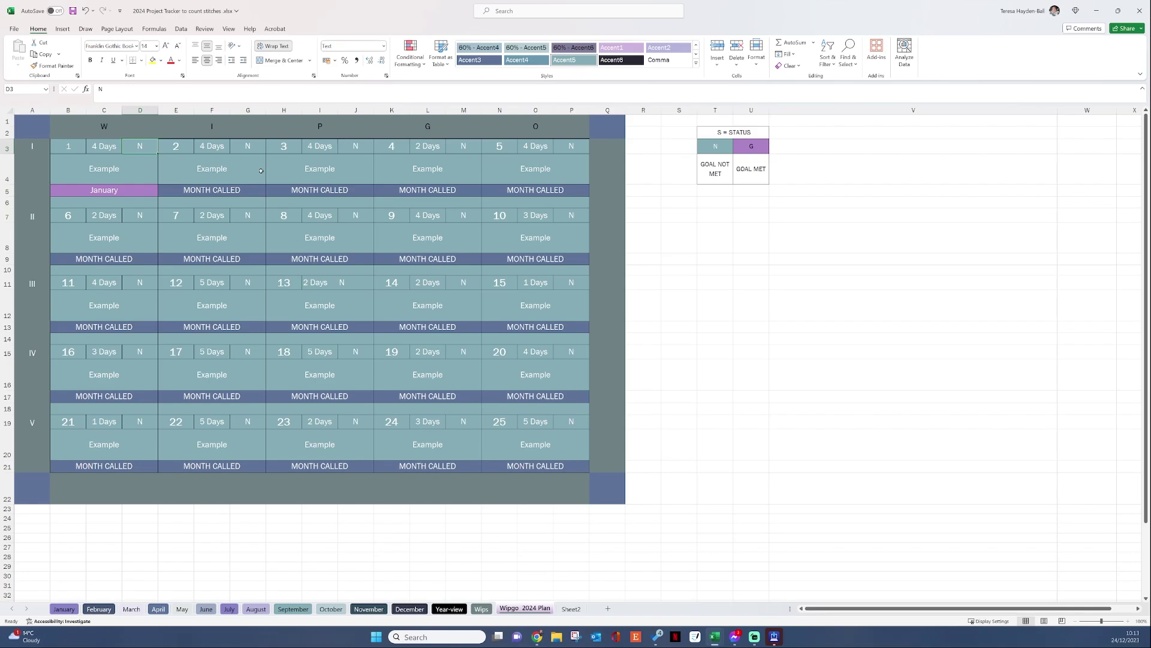
pyautogui.write('G')
pyautogui.press('Return')
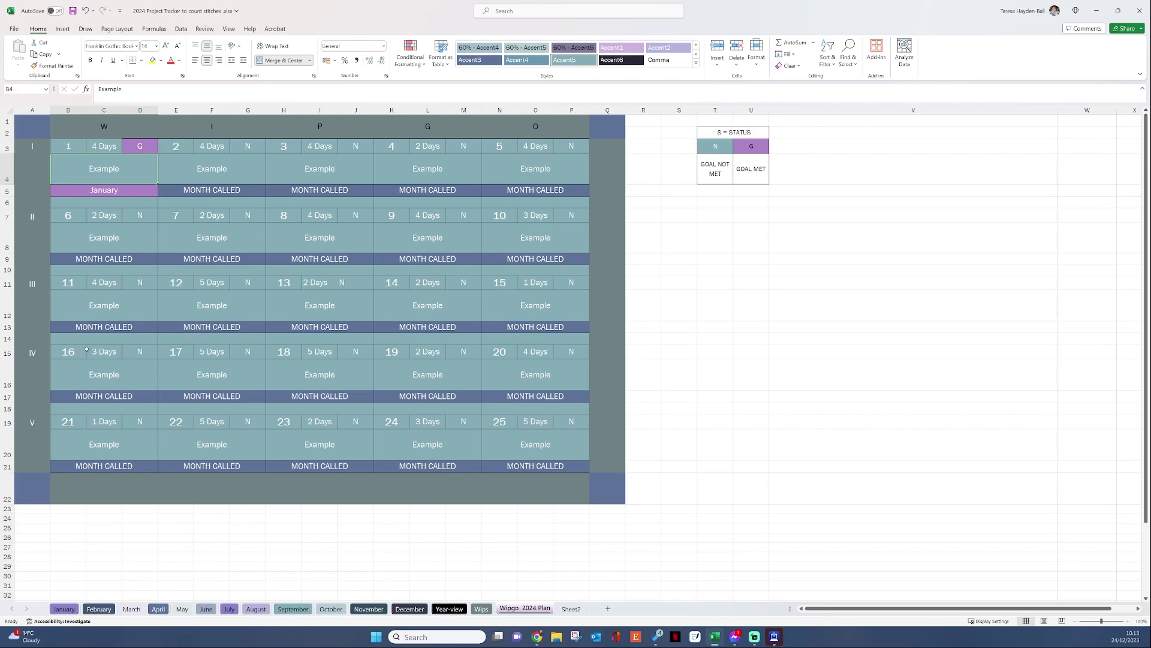
# - On the Wips sheet, rename Wip 1 as Tap Dance and Wip 2 as High heels collection 2
pyautogui.click(481, 608)
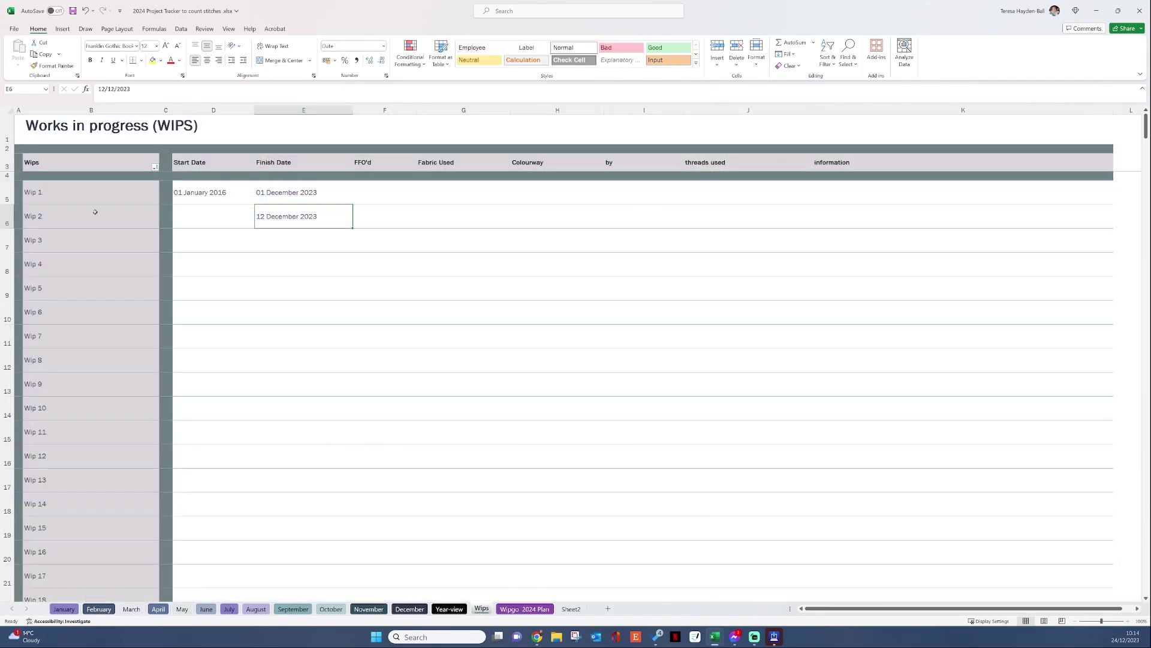
pyautogui.click(75, 191)
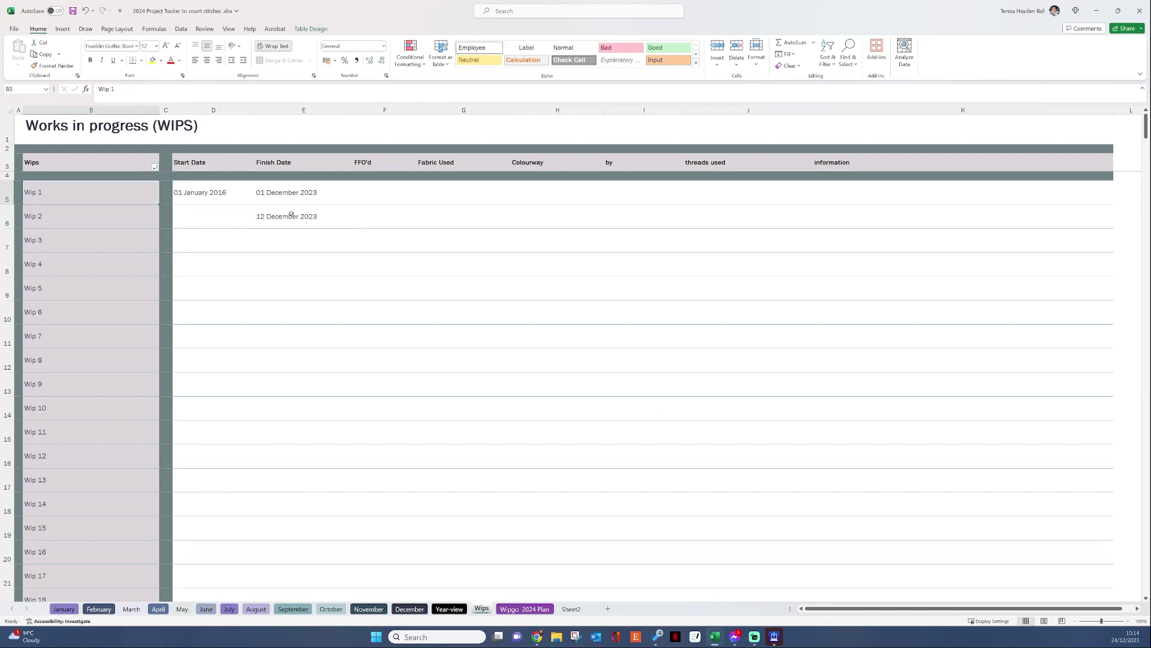
pyautogui.write('Tap Dance')
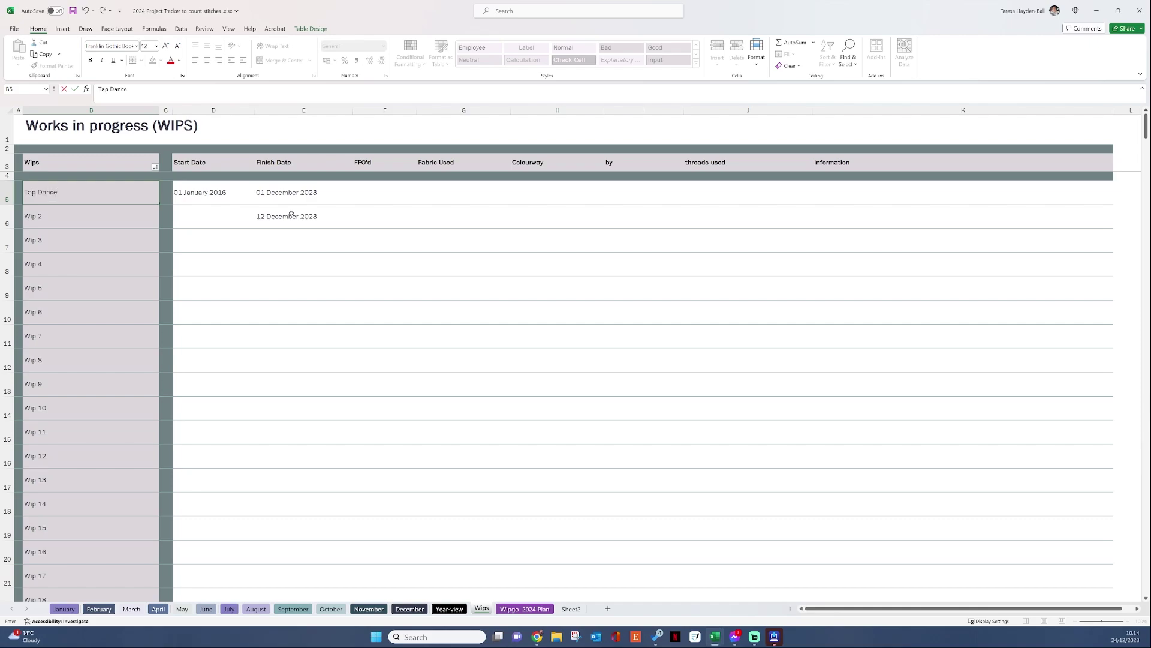
pyautogui.press('Return')
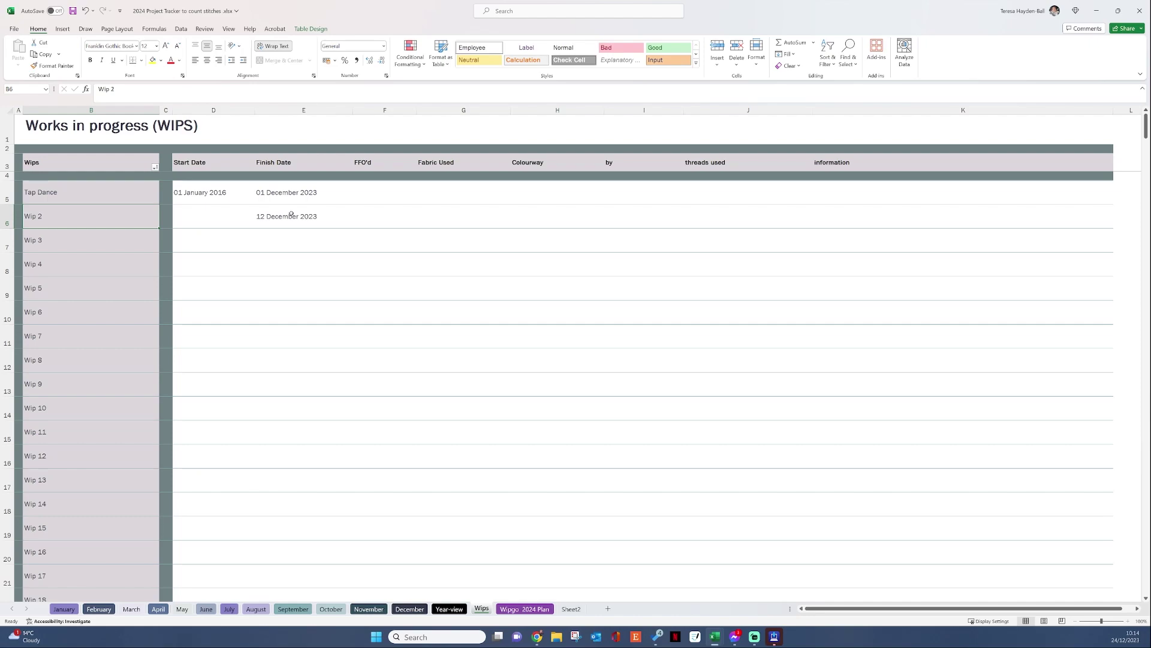
pyautogui.write('High')
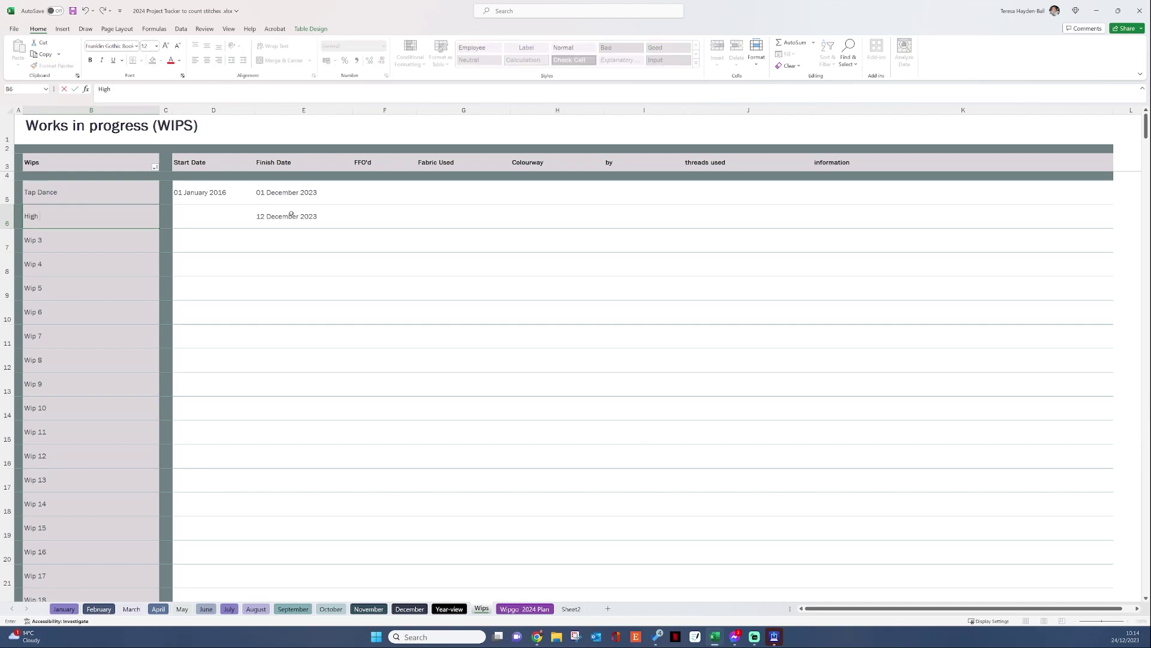
pyautogui.write(' heels collection 2')
# - Enter 1/02/2023 as the start date of High heels collection 2
pyautogui.click(200, 222)
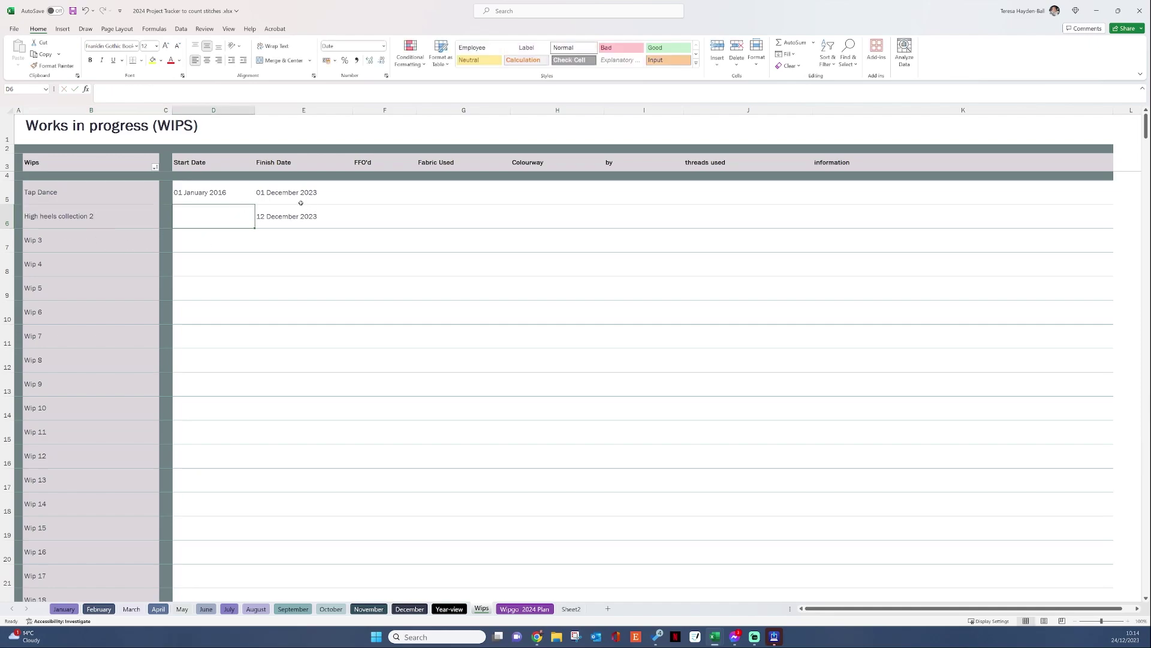
pyautogui.write('1')
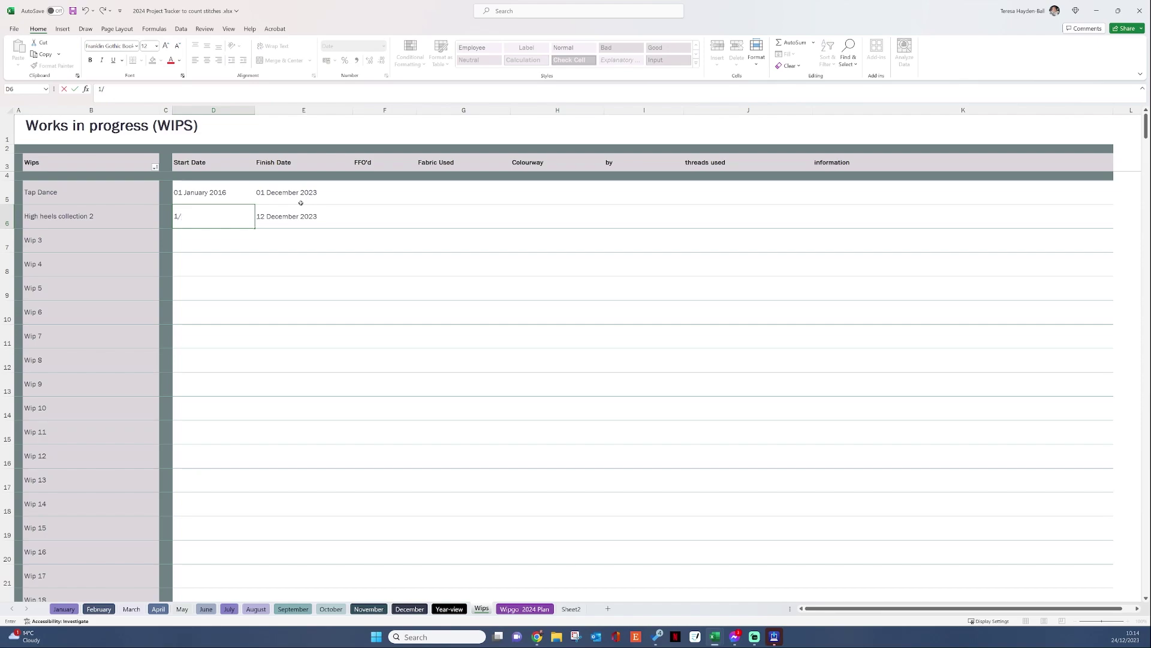
pyautogui.write('/02/2023')
pyautogui.press('Return')
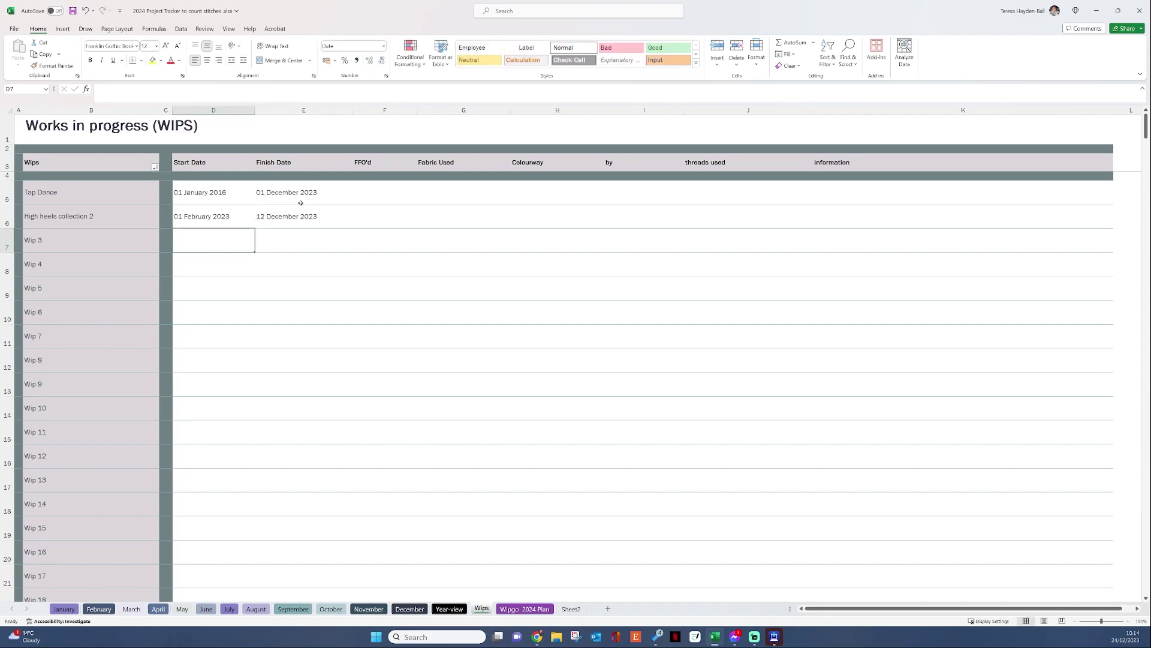
# - Rename Wip 3 as Castles in the air and enter 20/04/2020 as its start date
pyautogui.press('Up')
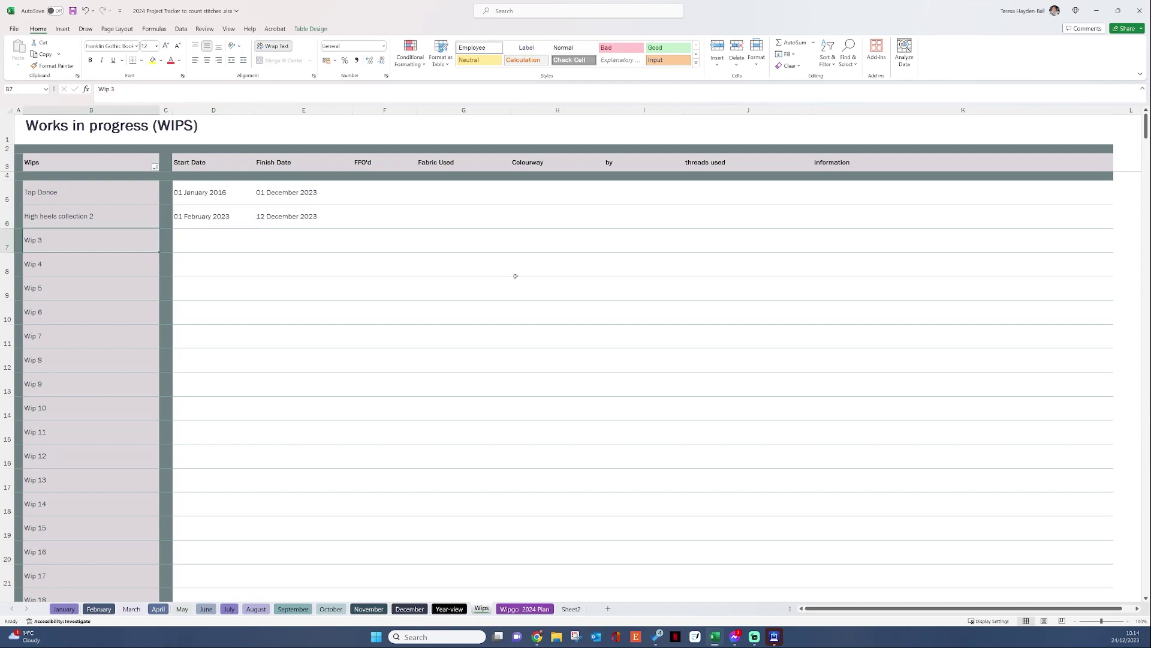
pyautogui.write('Castle')
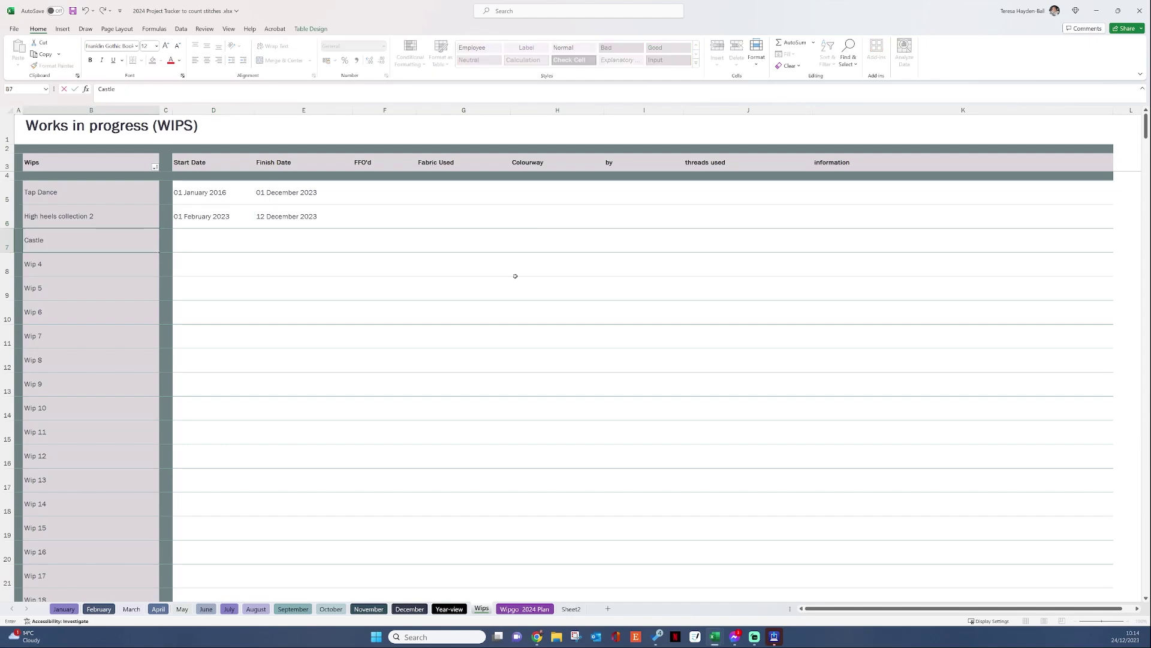
pyautogui.write('s in the')
pyautogui.press('Tab')
pyautogui.press('Tab')
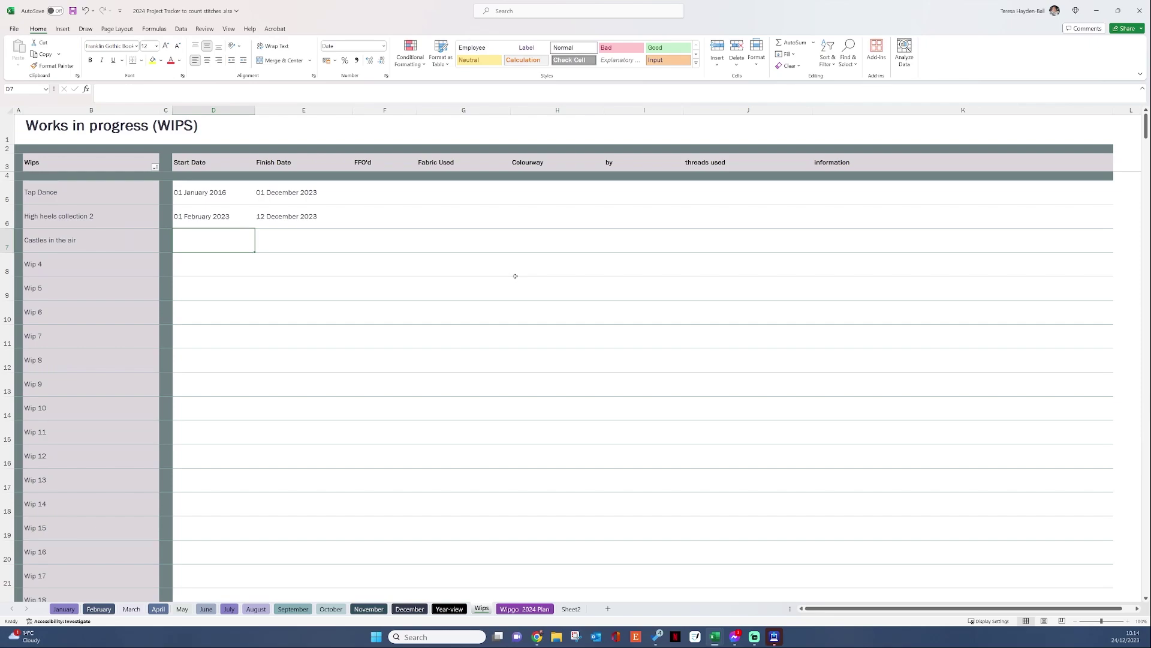
pyautogui.write('20/04/')
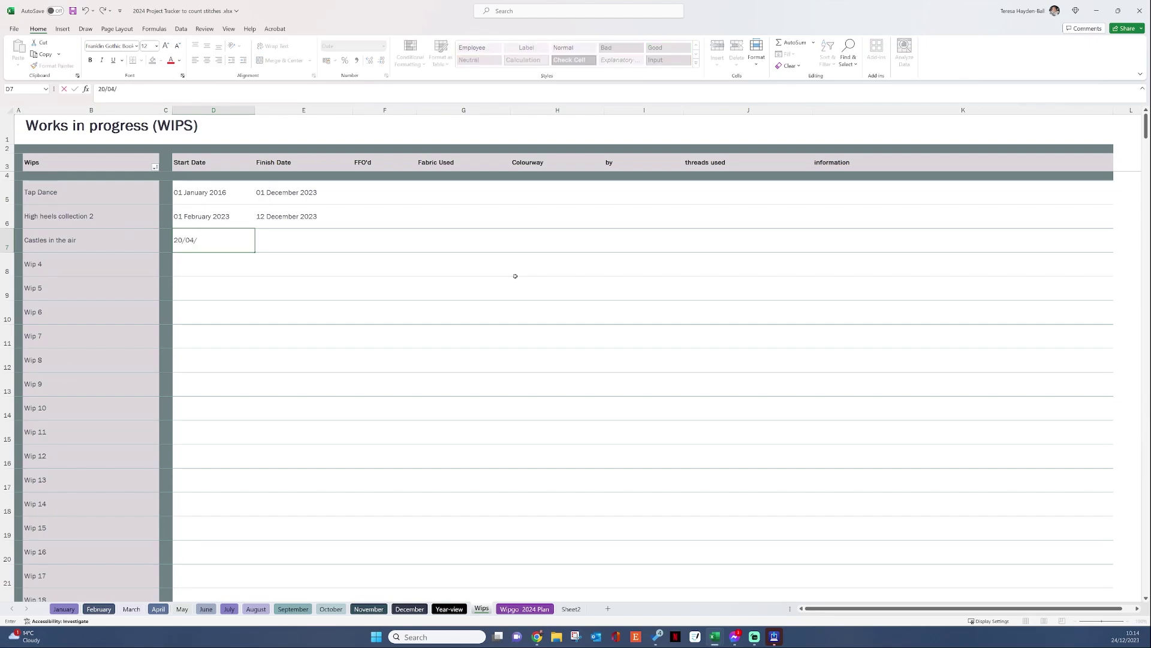
pyautogui.write('2020')
pyautogui.press('Tab')
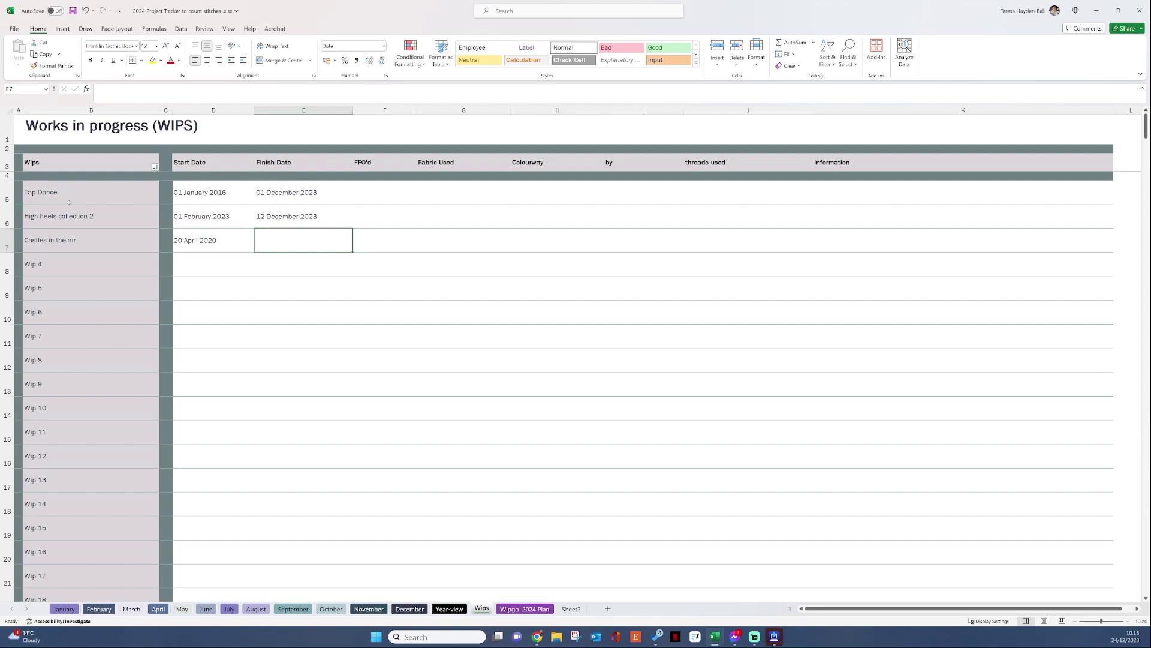
# - Copy the finish date of High heels collection 2 to Castles in the air and clear the original
pyautogui.click(281, 218)
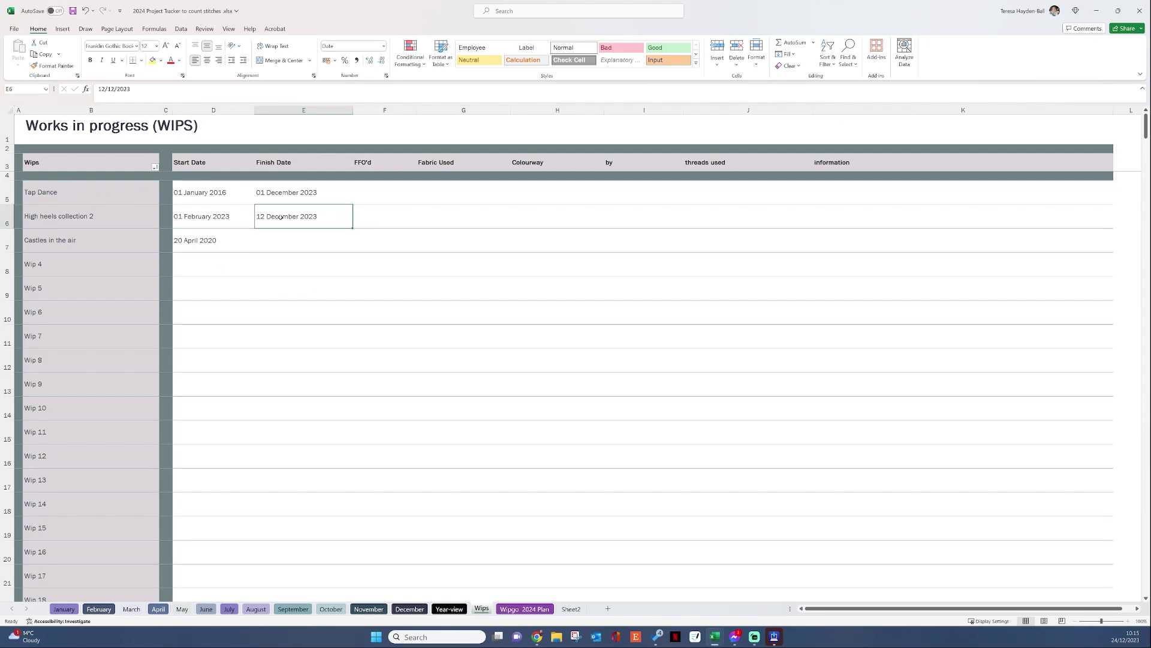
pyautogui.hotkey('ctrl', 'c')
pyautogui.click(277, 239)
pyautogui.hotkey('ctrl', 'v')
pyautogui.click(304, 216)
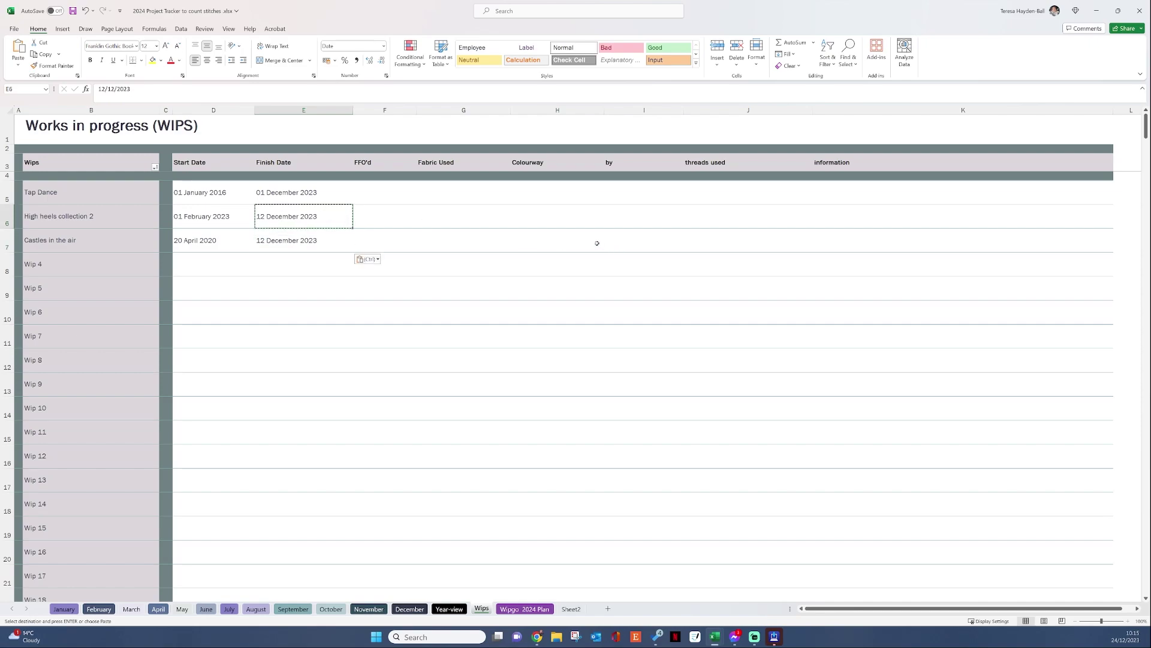
pyautogui.press('Delete')
pyautogui.click(378, 306)
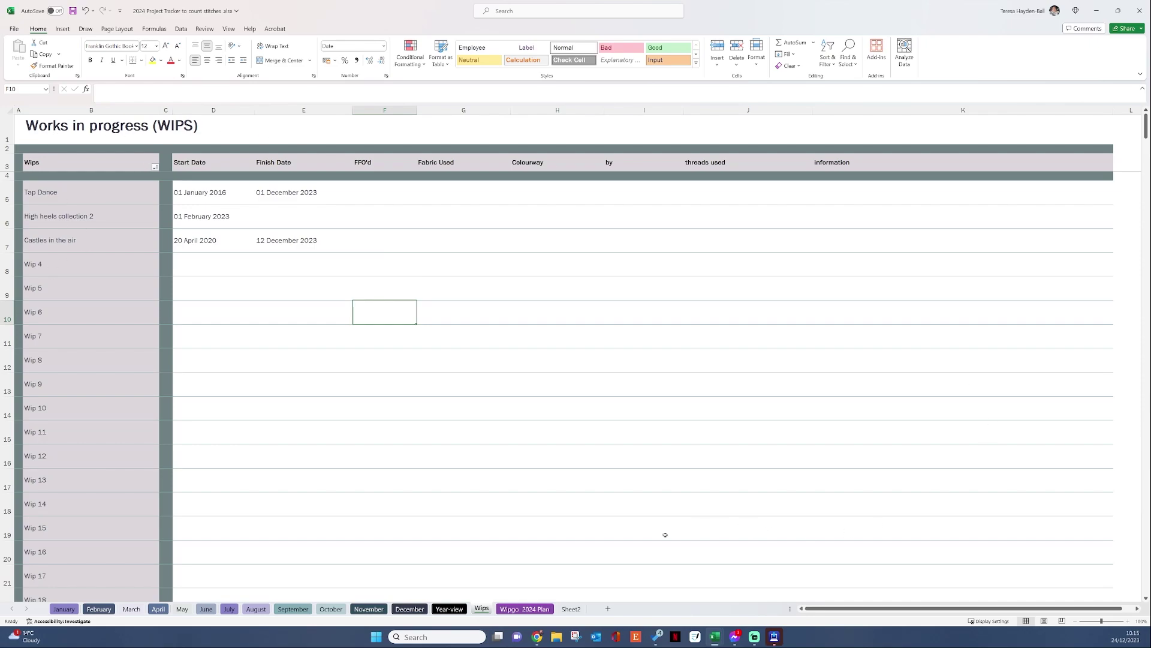
# - On the January log, set the first project name to Tap Dance
pyautogui.click(64, 608)
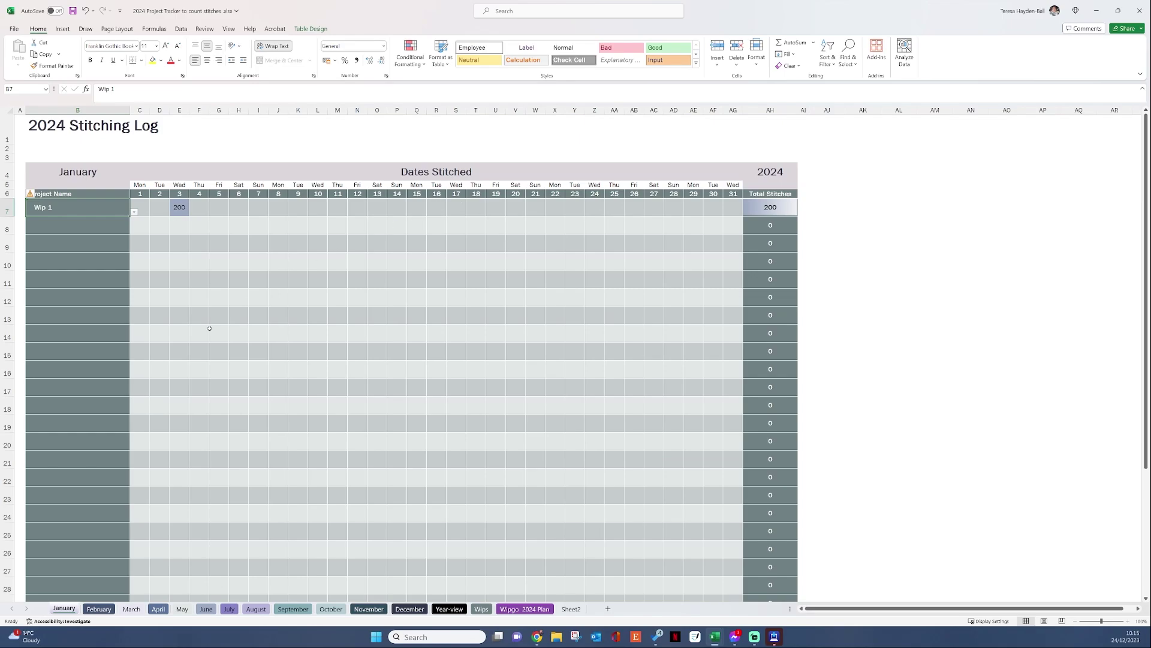
pyautogui.click(135, 213)
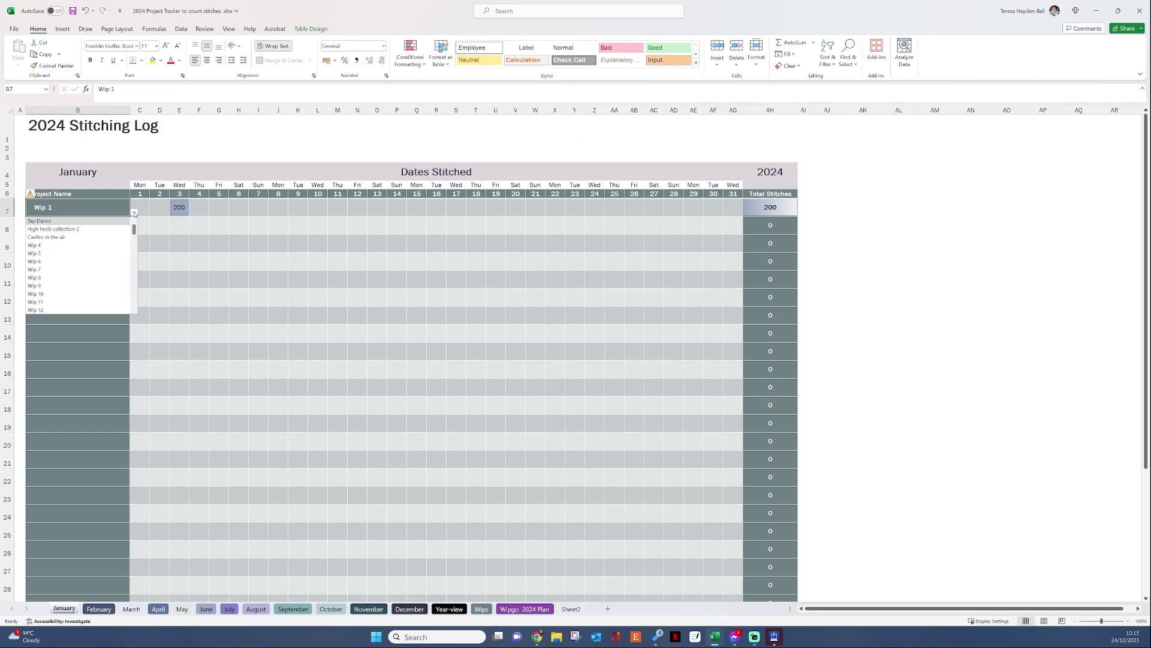
pyautogui.click(48, 221)
pyautogui.click(49, 224)
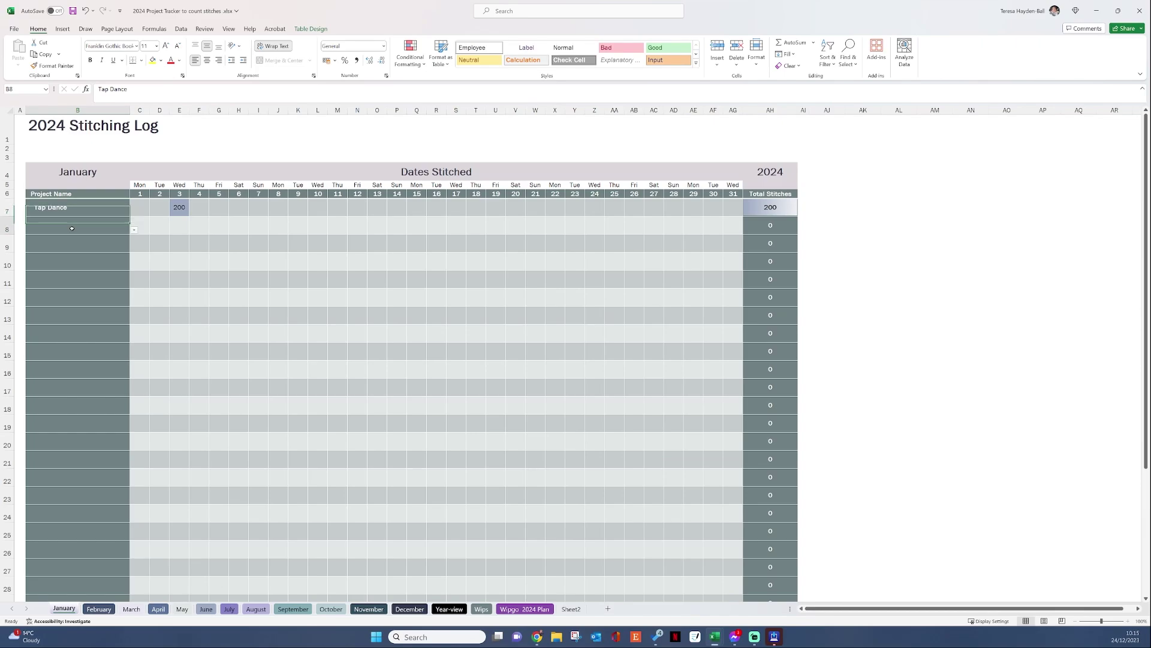
# - On the January log, set the second project to High heels collection 2 and the third to Castles in the air
pyautogui.click(134, 231)
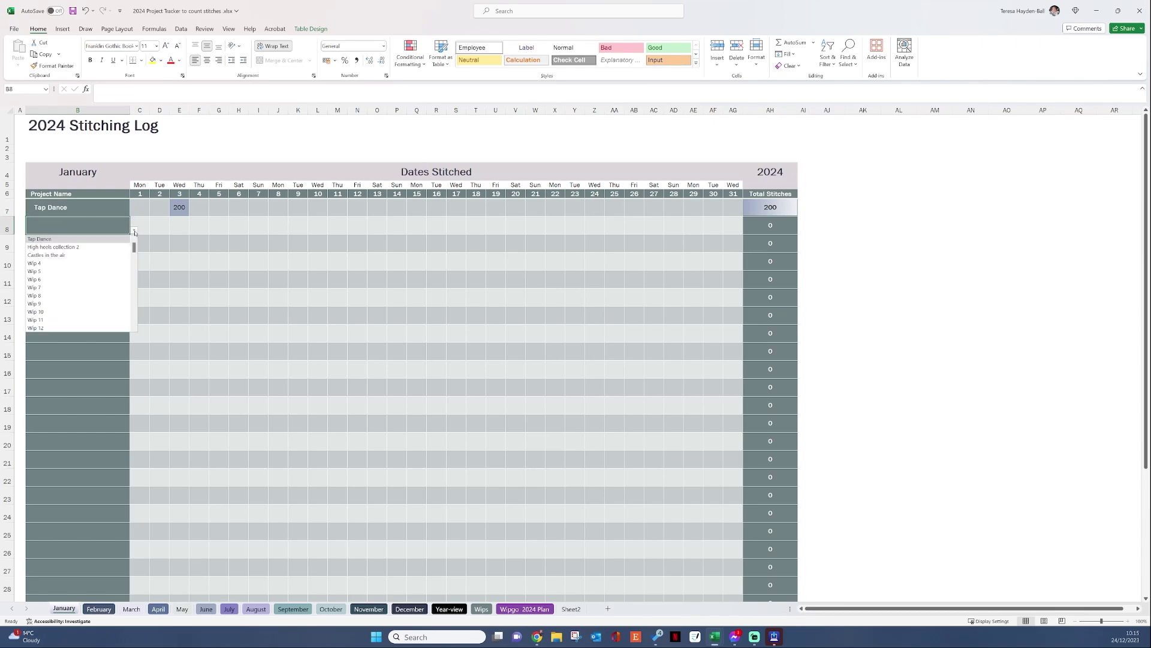
pyautogui.click(87, 247)
pyautogui.click(88, 245)
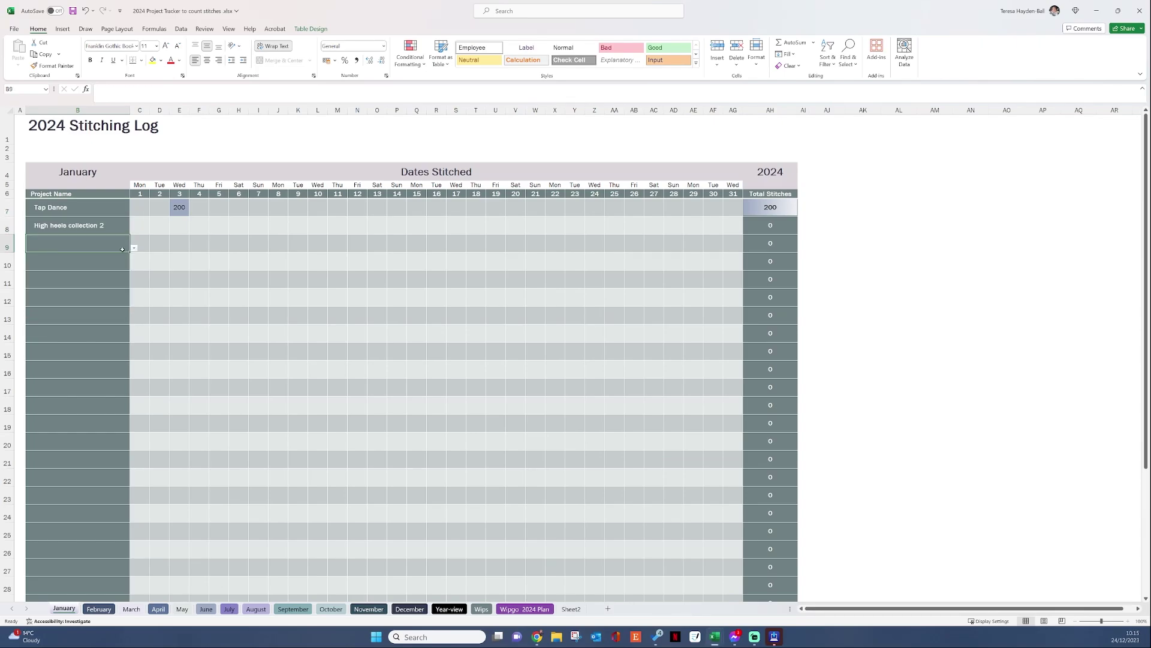
pyautogui.click(133, 247)
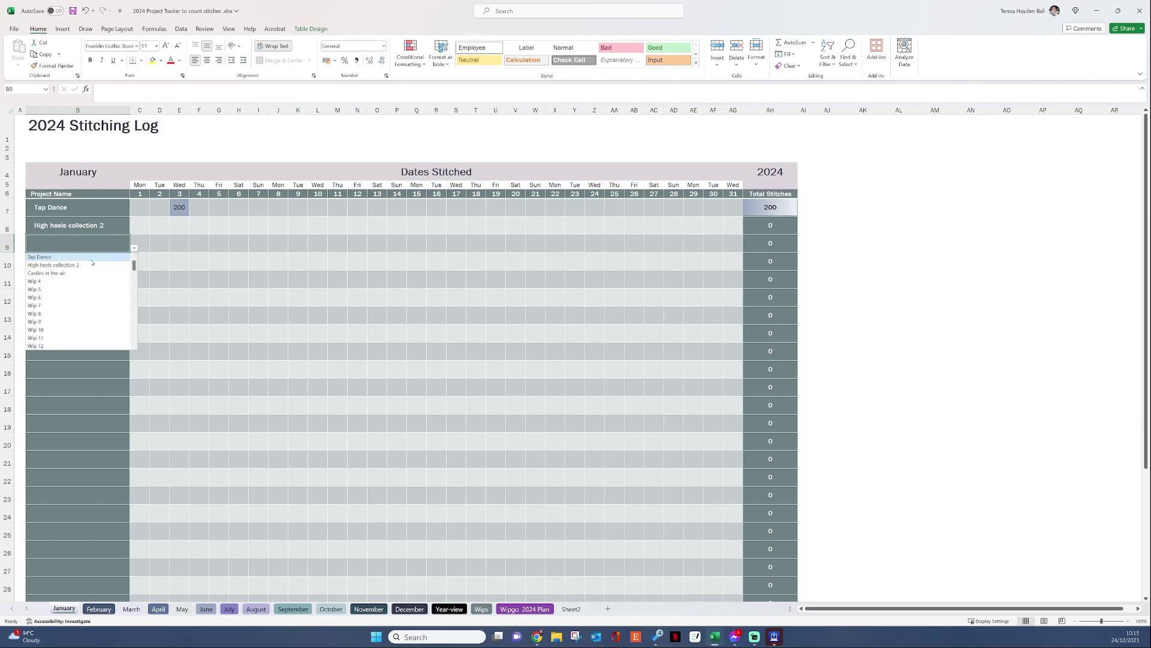
pyautogui.click(77, 274)
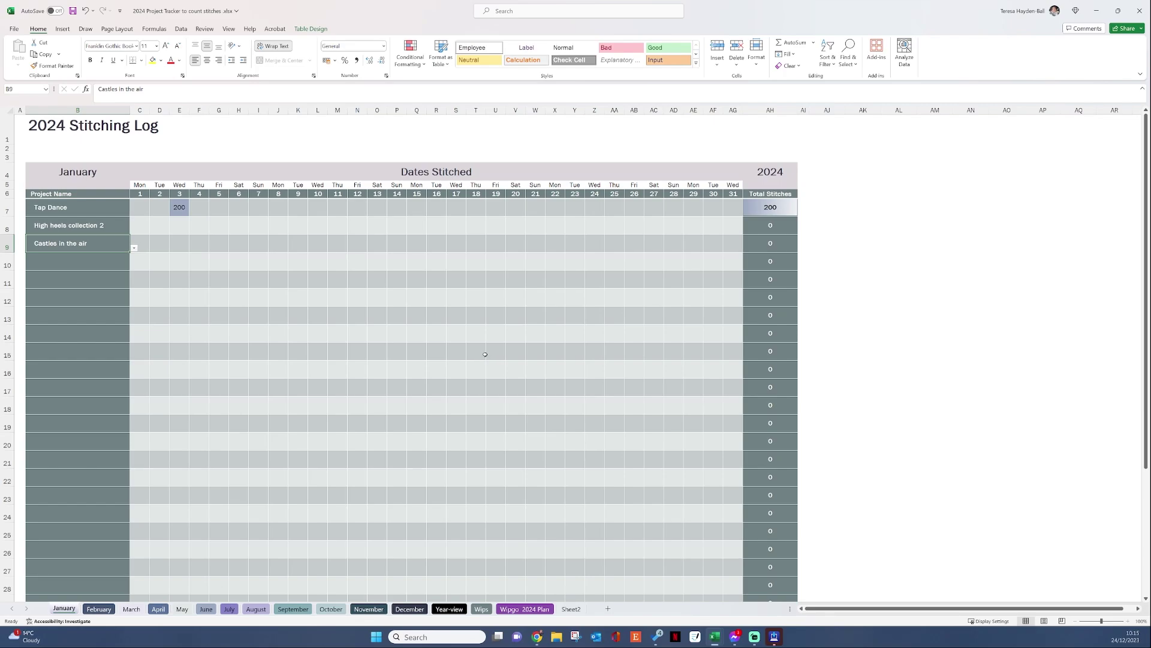
# - Log Tap Dance stitch counts of 50 for 1 January and 1500 for 5 January
pyautogui.click(138, 211)
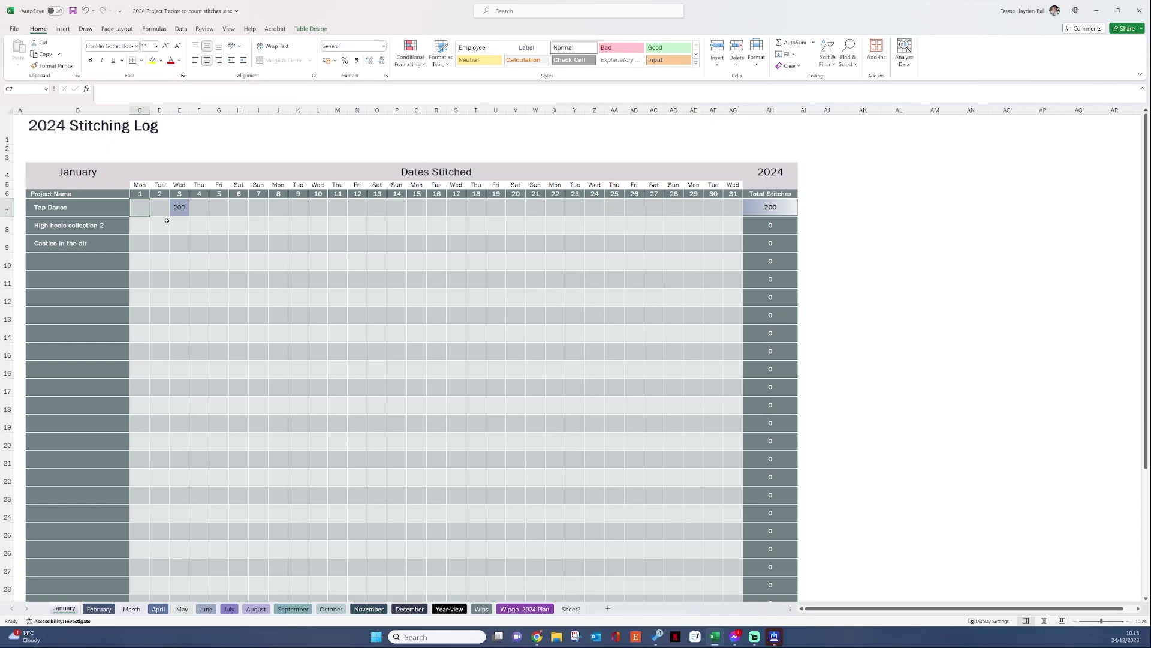
pyautogui.write('50')
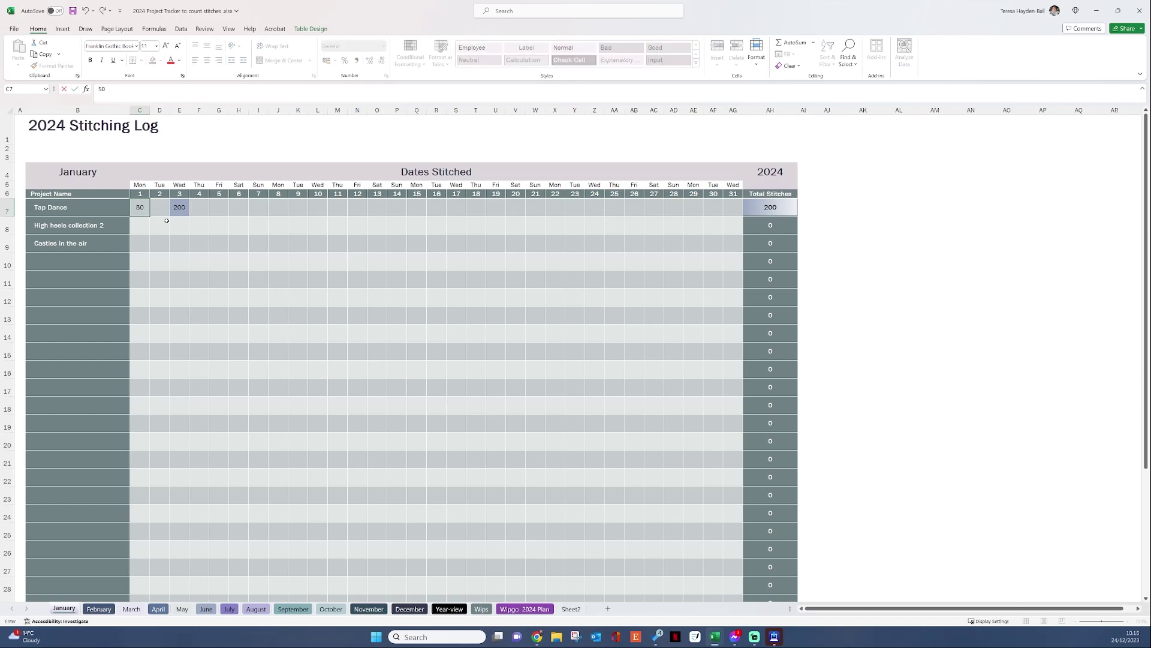
pyautogui.press('Tab')
pyautogui.press('Tab')
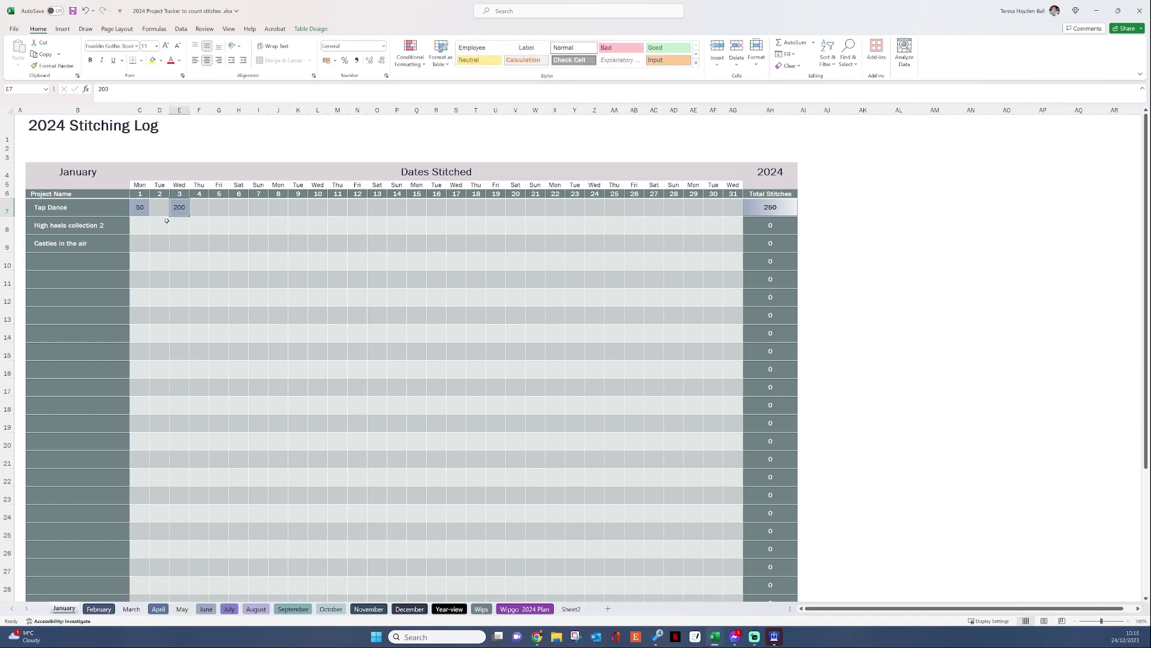
pyautogui.press('Tab')
pyautogui.press('Tab')
pyautogui.write('10')
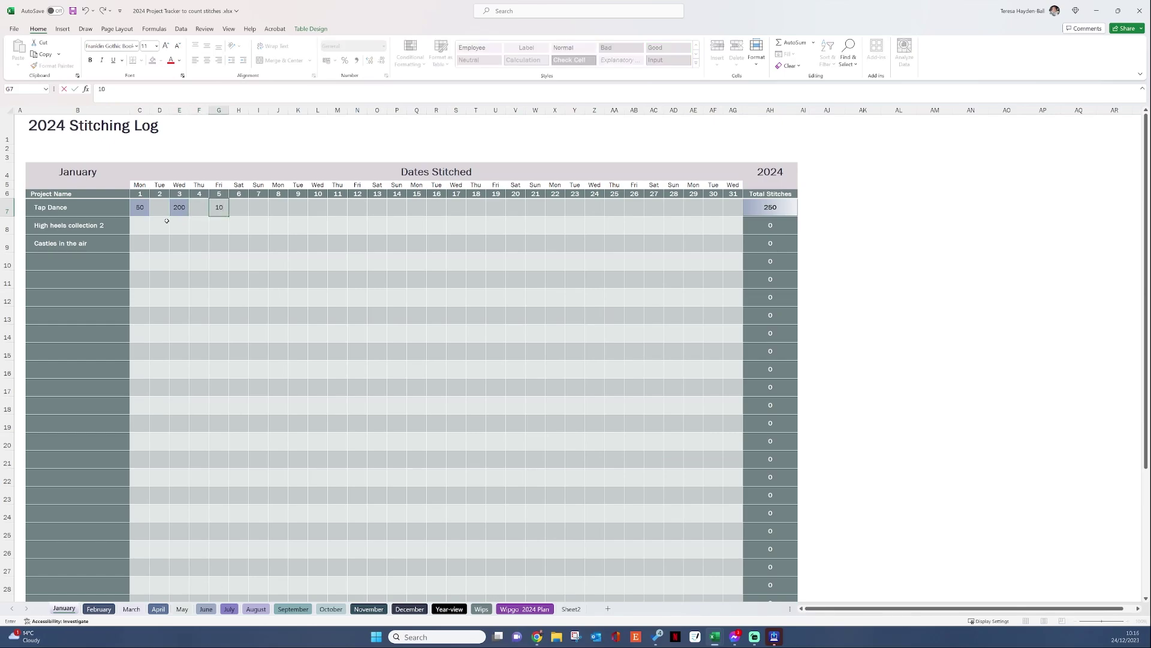
pyautogui.write('00')
pyautogui.press('Tab')
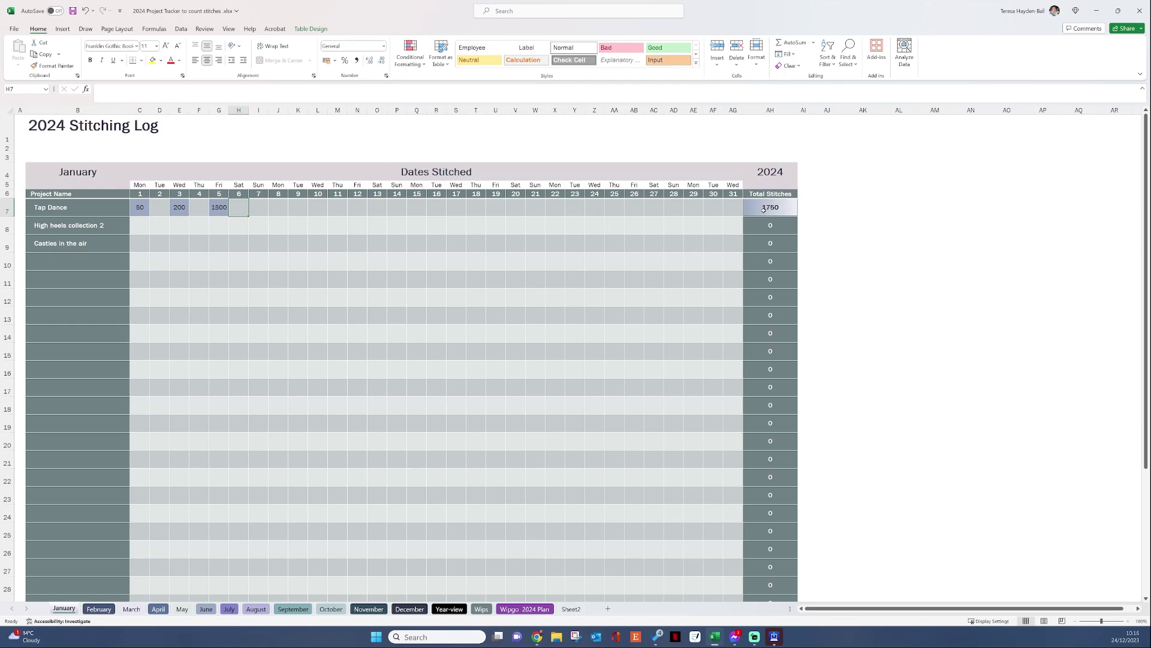
# - Log High heels collection 2 stitch counts of 250 for 2 January and 50 for 5 January
pyautogui.click(145, 229)
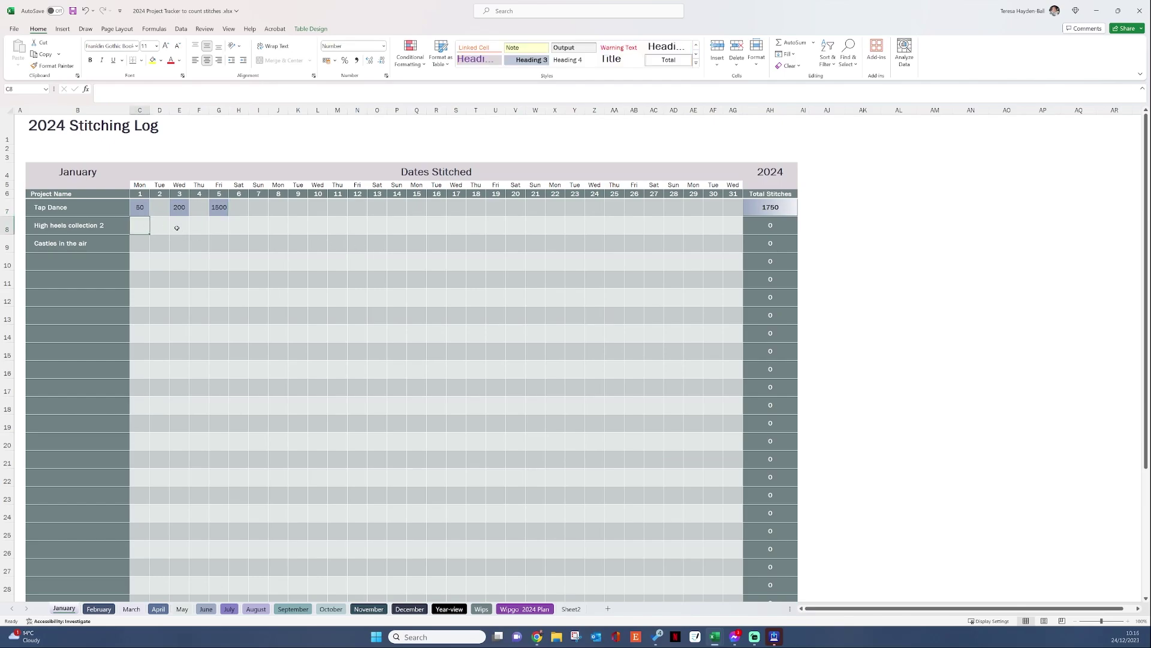
pyautogui.press('Right')
pyautogui.write('250')
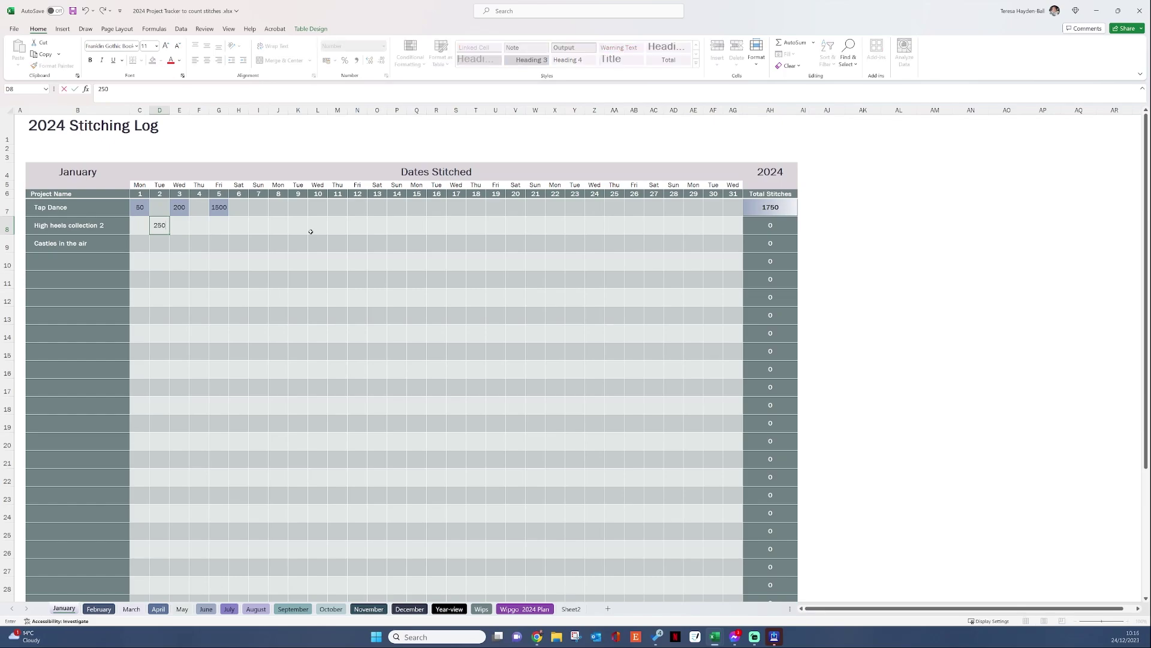
pyautogui.press('Right')
pyautogui.press('Right')
pyautogui.press('Right')
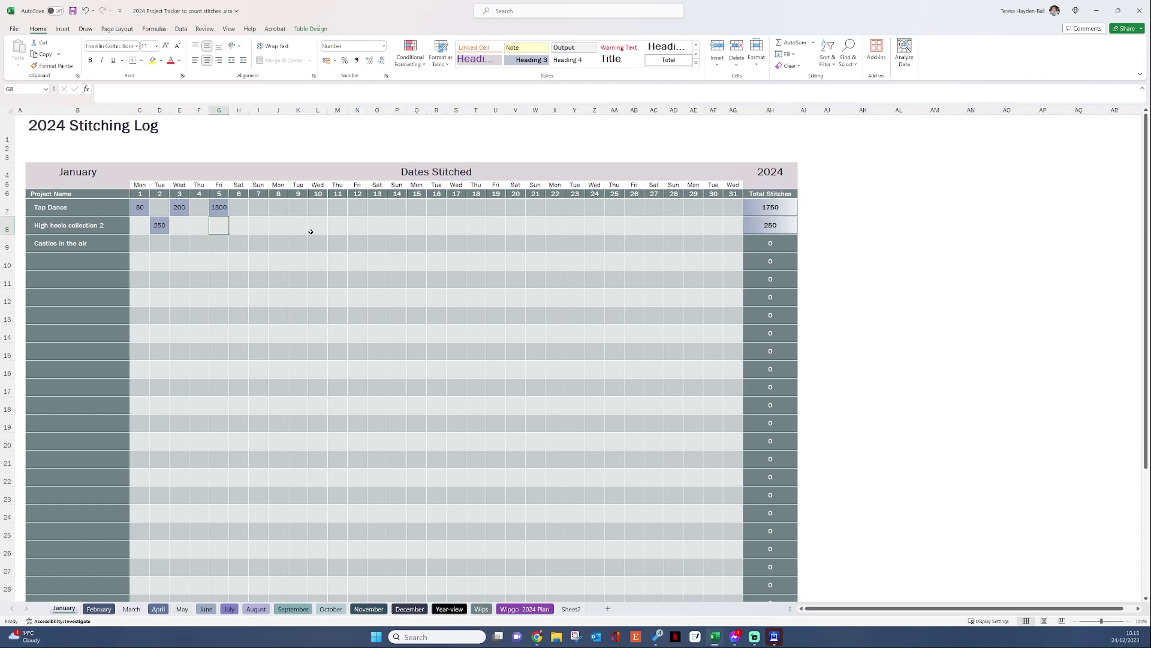
pyautogui.write('50')
pyautogui.press('Return')
# - Log Castles in the air stitch counts of 2500 for 1 January, 20 for 2 January and 100 for 5 January
pyautogui.press('Left')
pyautogui.press('Left')
pyautogui.press('Left')
pyautogui.press('Left')
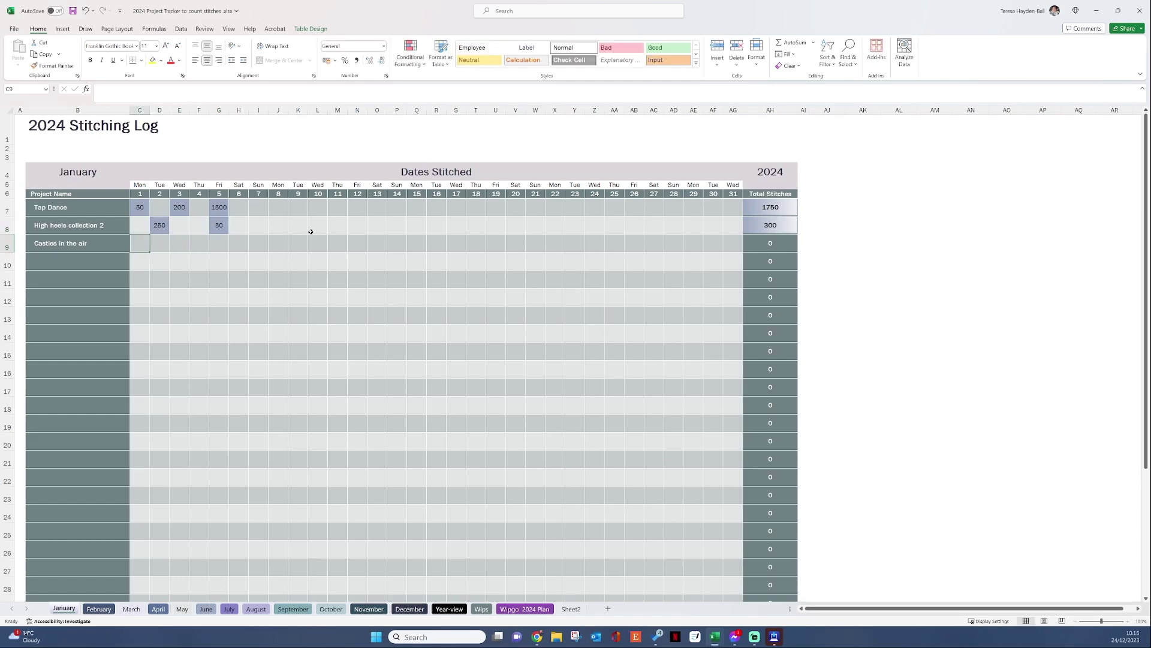
pyautogui.write('2500')
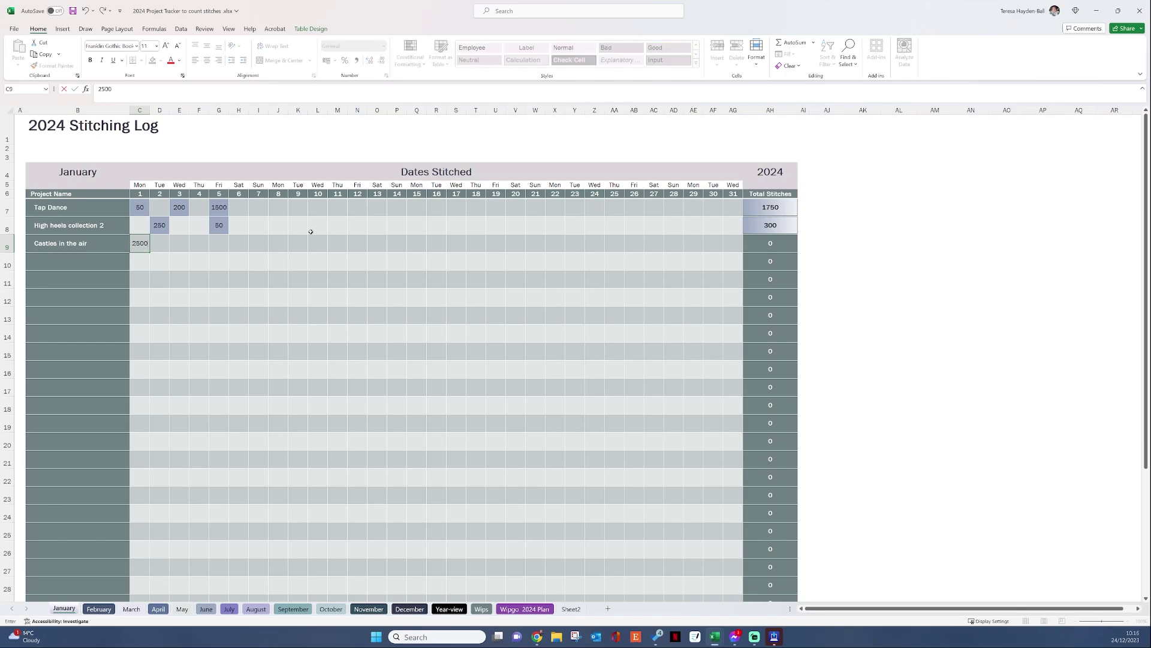
pyautogui.press('Tab')
pyautogui.press('Right')
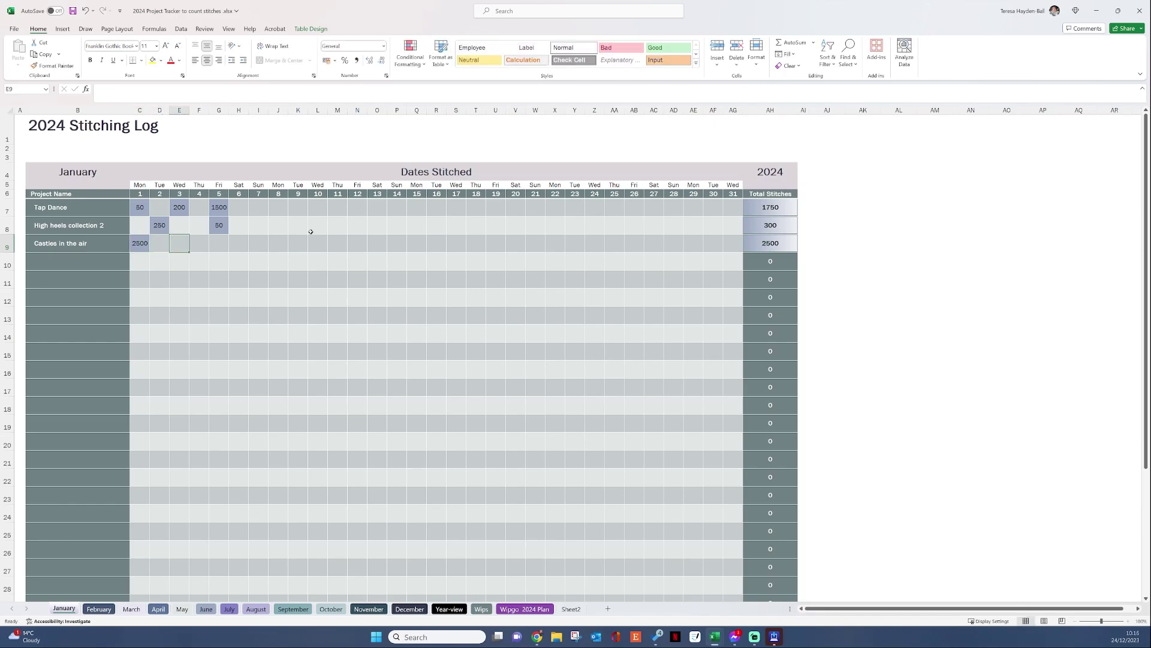
pyautogui.press('Left')
pyautogui.write('20')
pyautogui.press('Right')
pyautogui.press('Right')
pyautogui.press('Right')
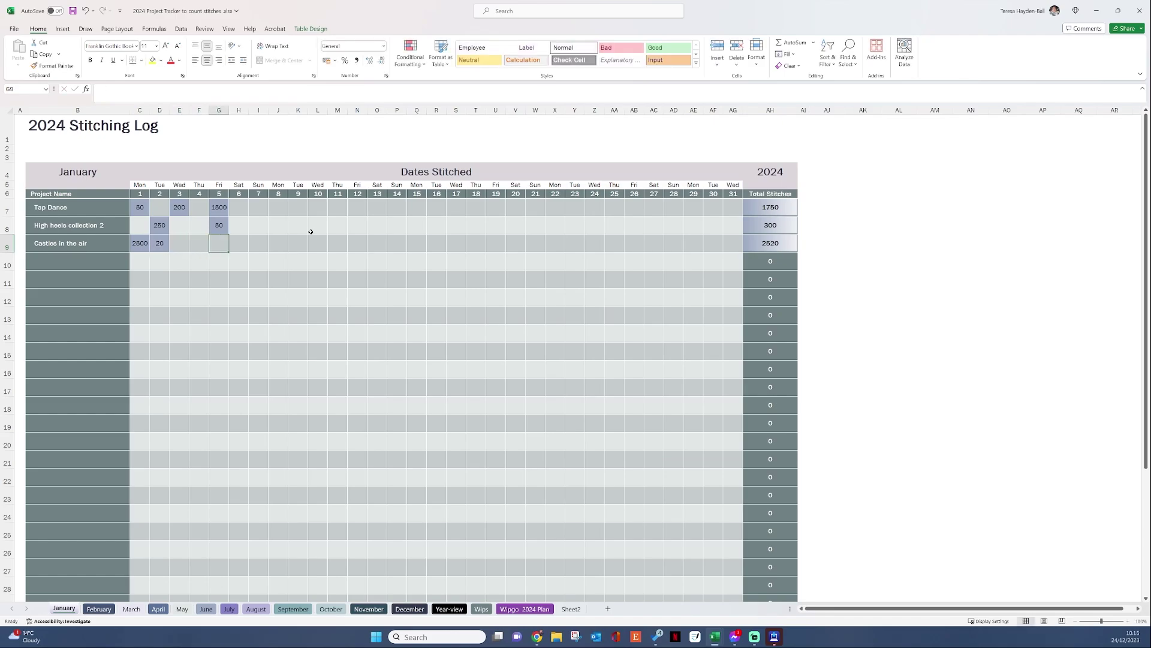
pyautogui.write('100')
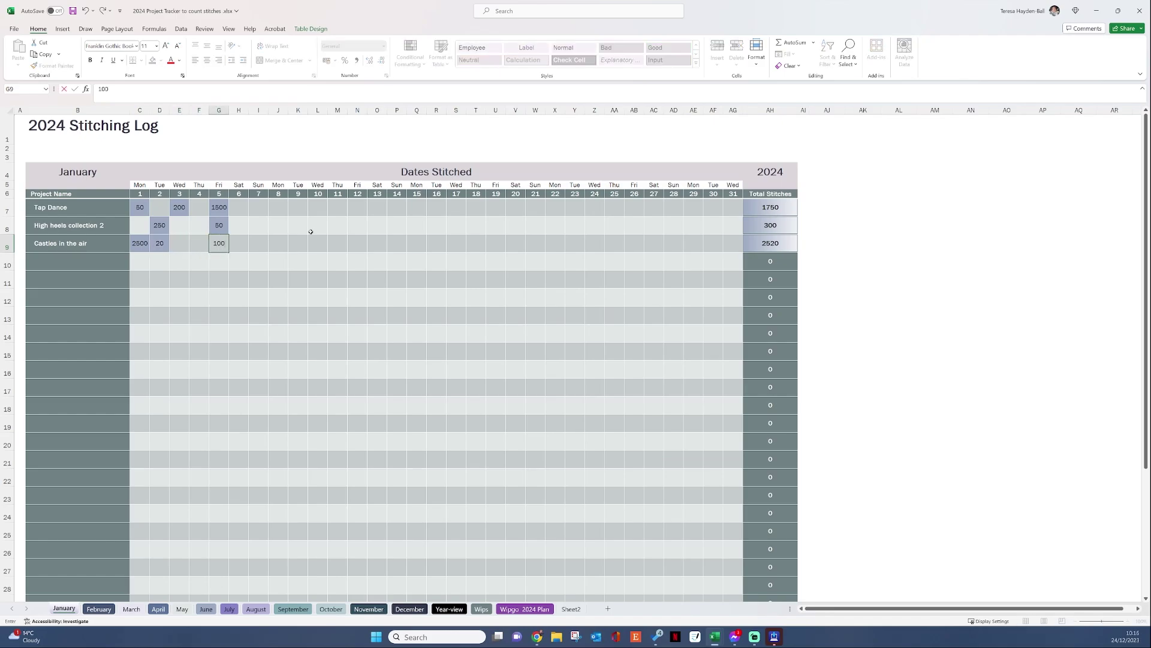
pyautogui.press('Right')
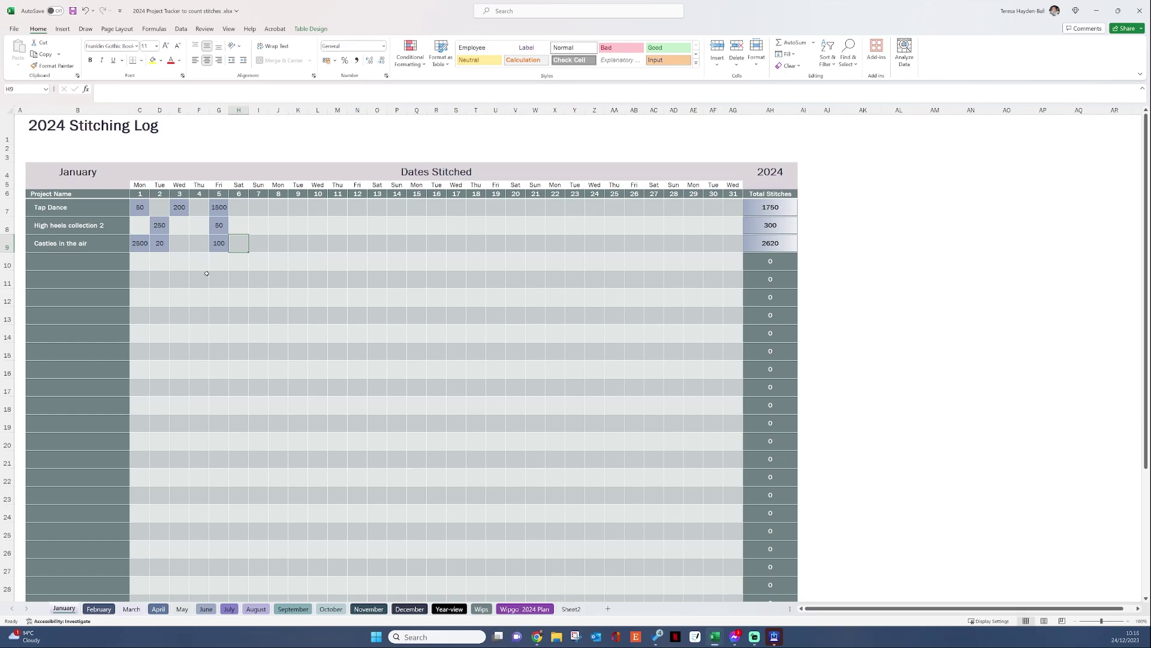
# - Examine the daily totals of the January log and the total stitches for Tap Dance
pyautogui.scroll(-5, 206, 273)
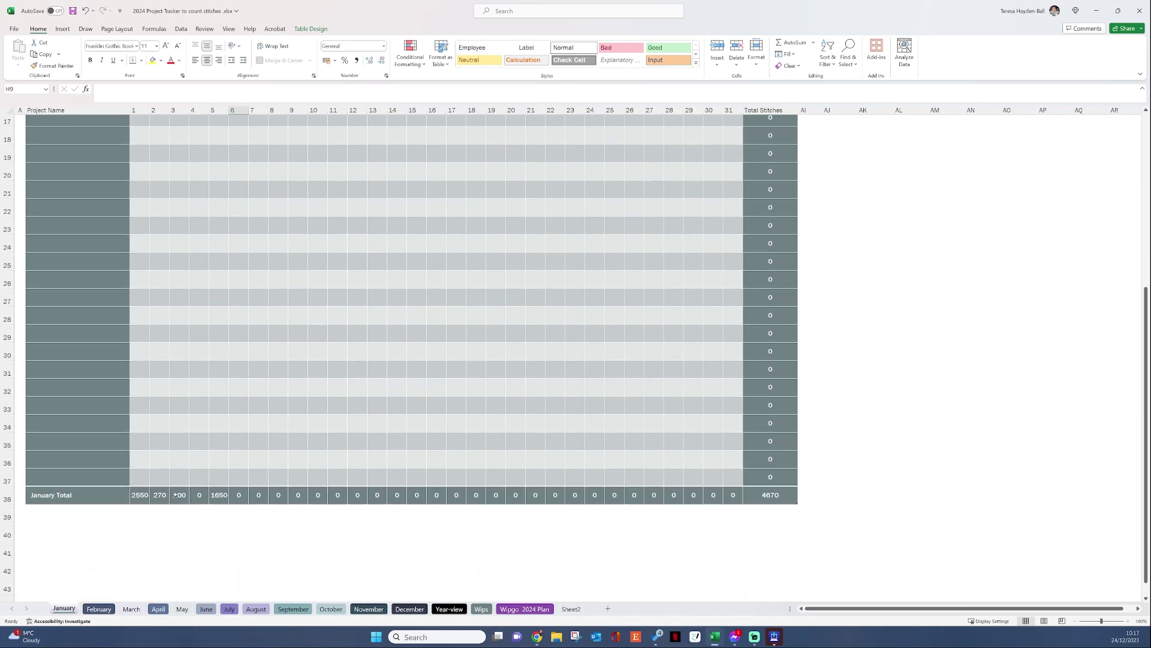
pyautogui.scroll(6, 234, 483)
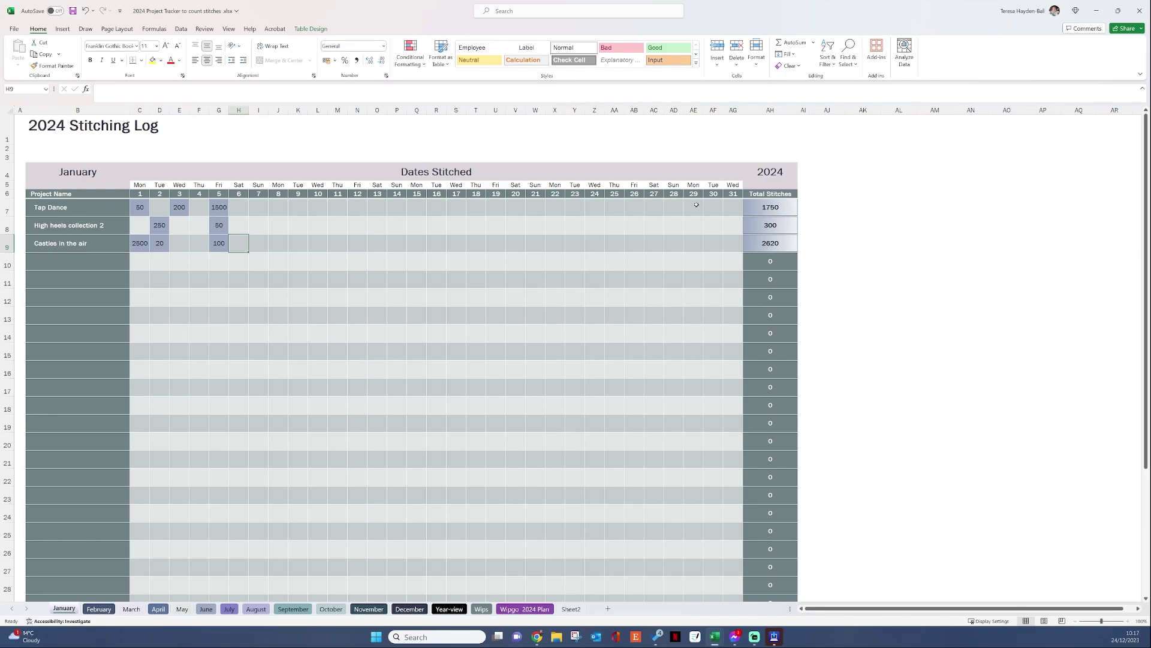
pyautogui.click(783, 210)
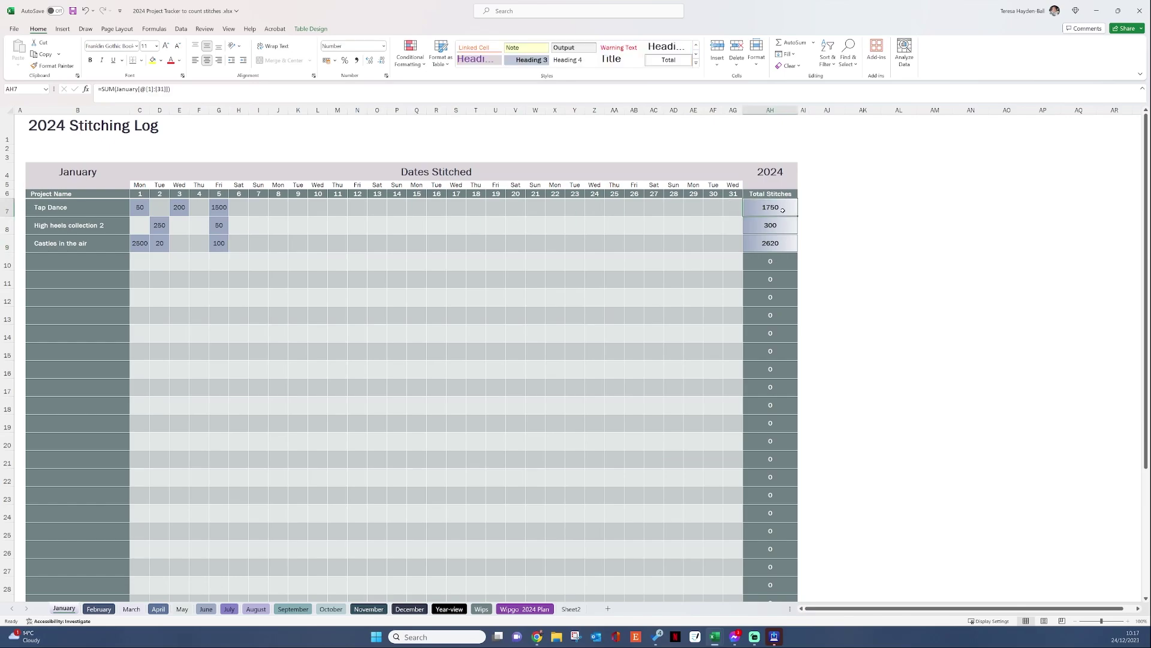
# - On the Year-view sheet, set the first three projects to Tap Dance, High heels collection 2 and Castles in the air
pyautogui.click(451, 609)
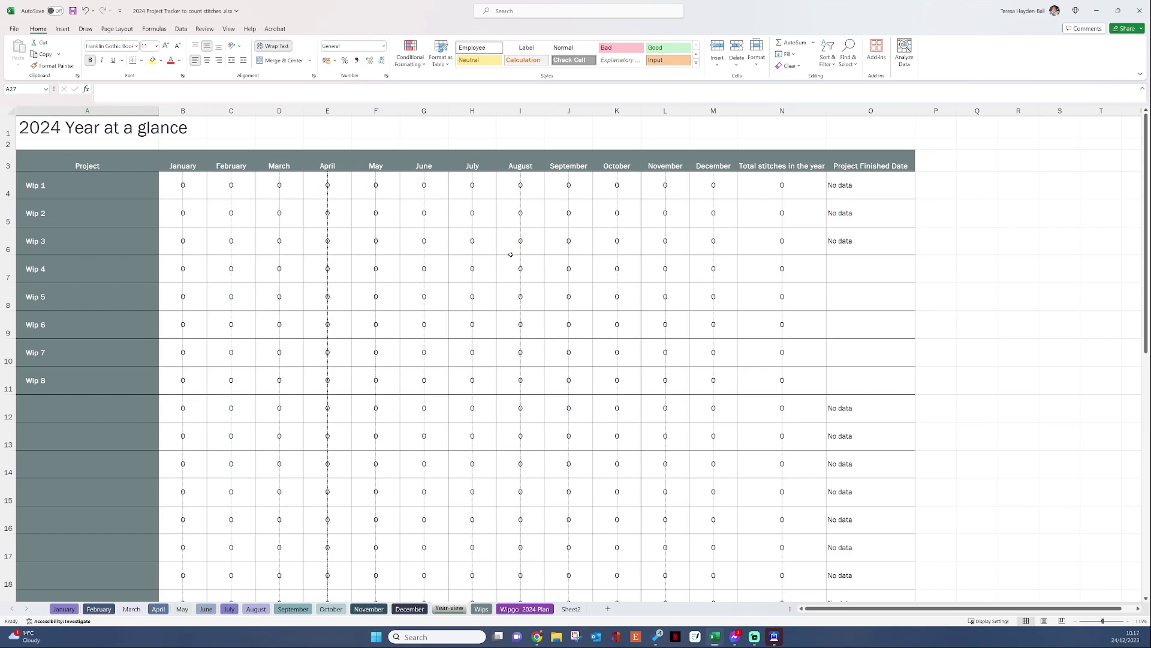
pyautogui.click(100, 190)
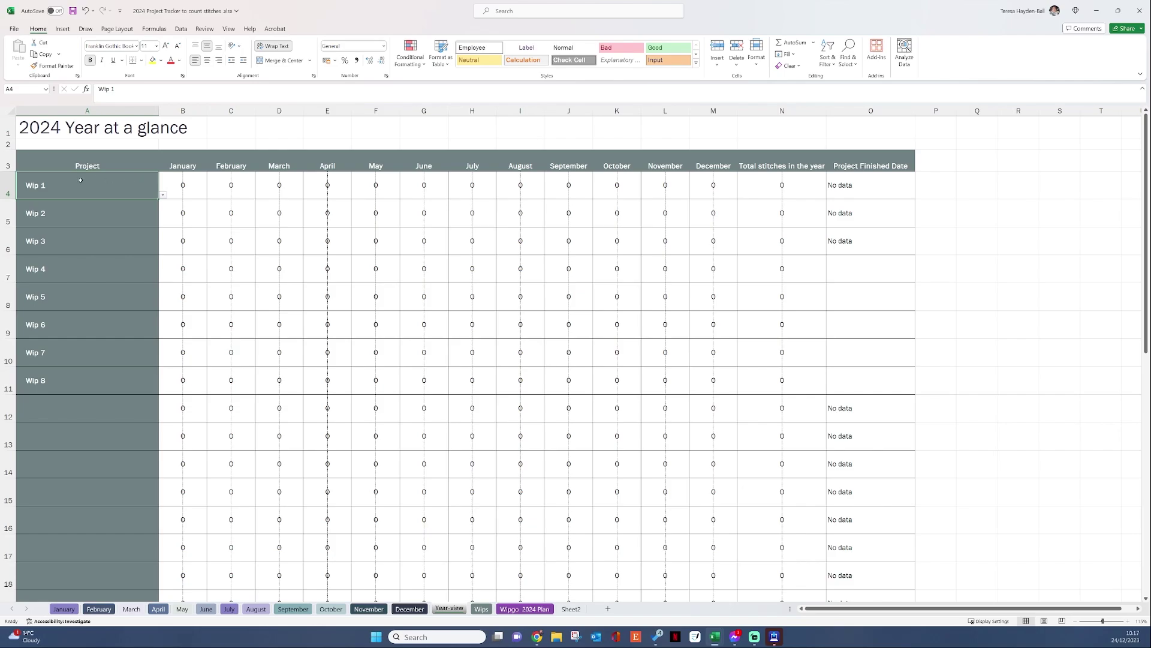
pyautogui.click(162, 195)
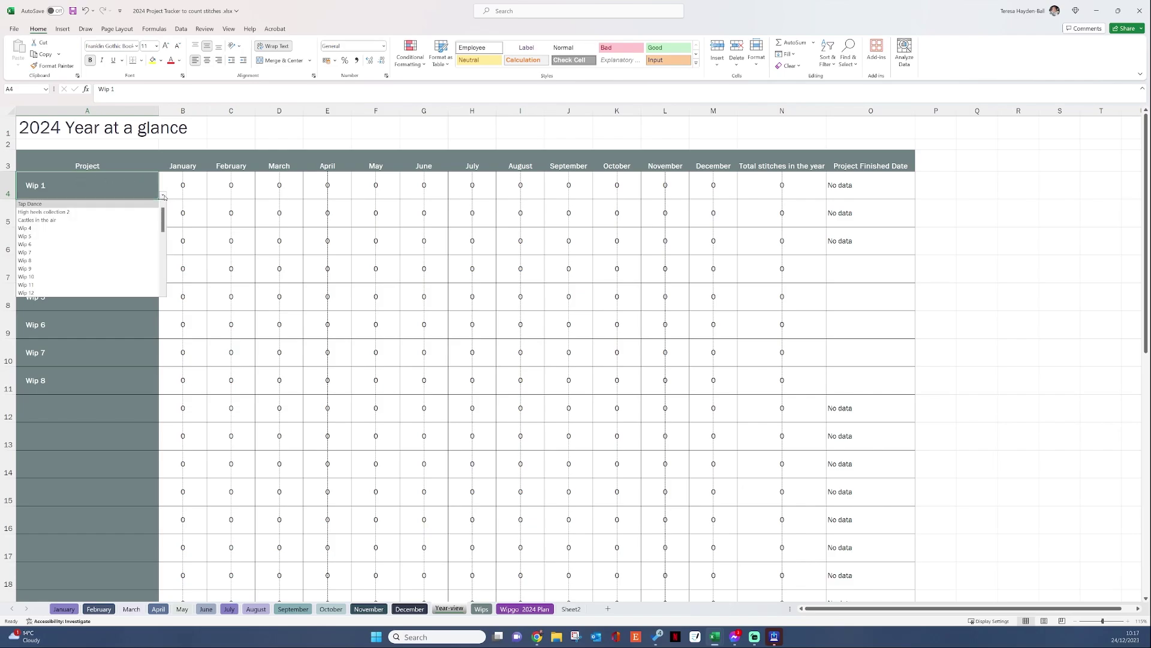
pyautogui.click(84, 205)
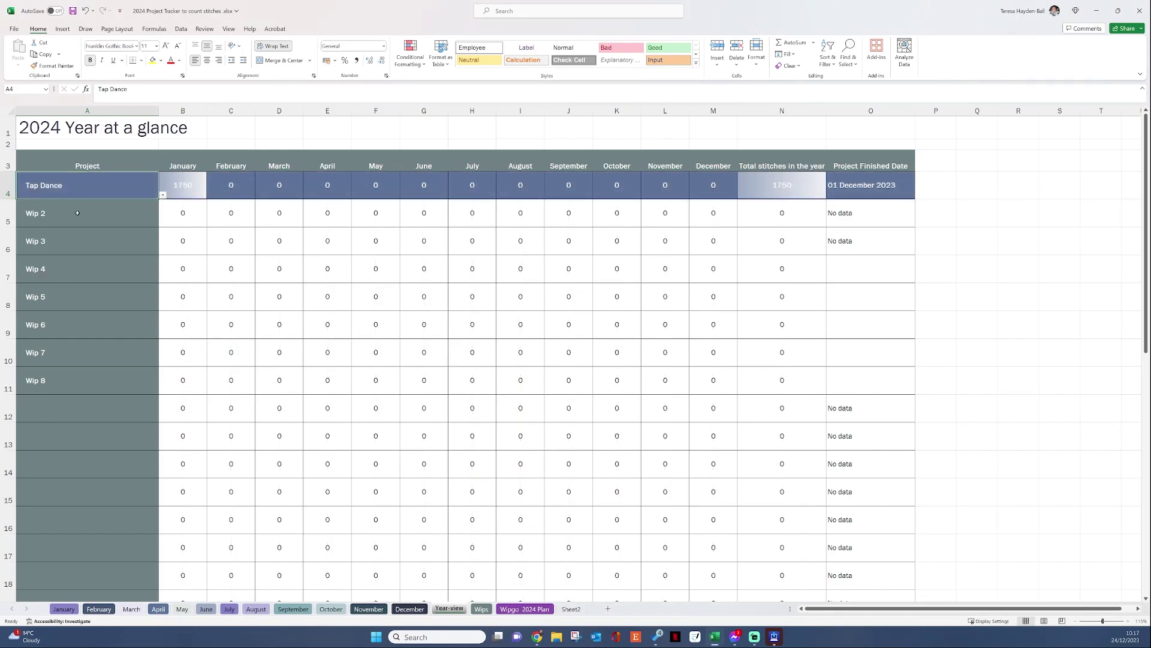
pyautogui.click(128, 218)
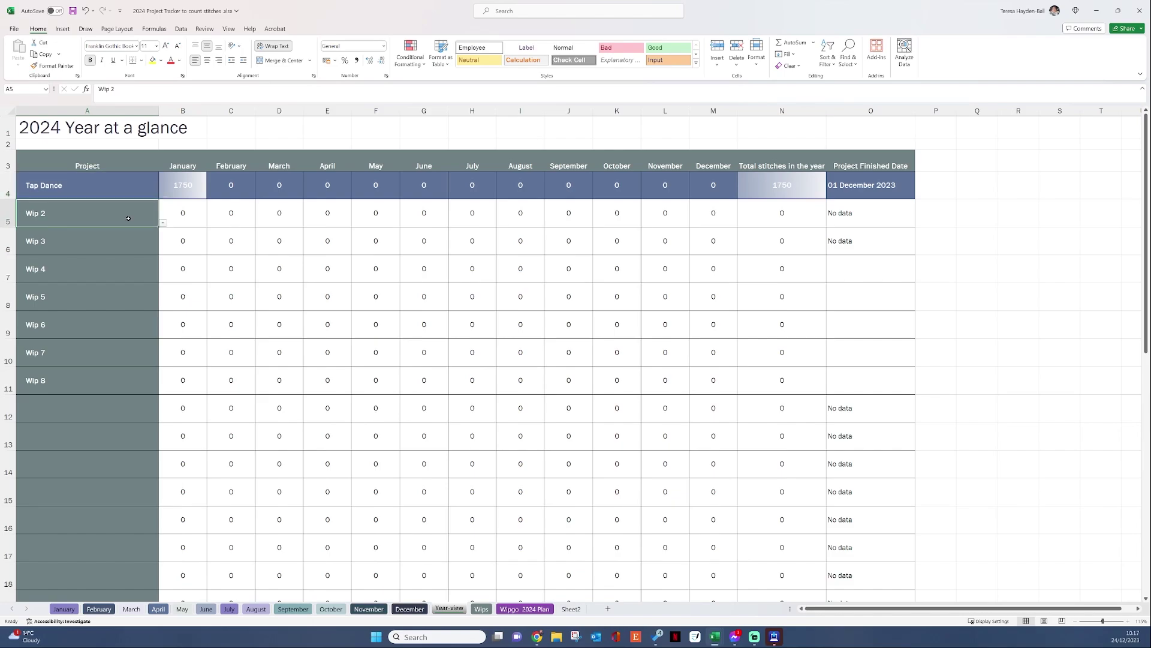
pyautogui.click(161, 221)
pyautogui.click(98, 239)
pyautogui.click(154, 250)
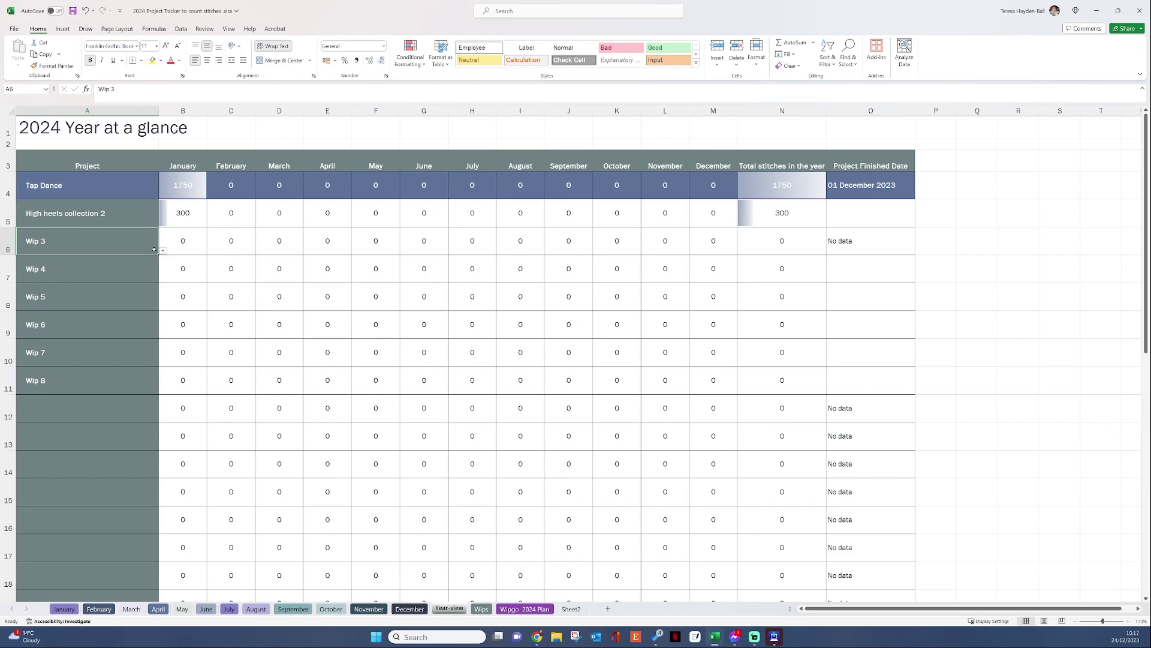
pyautogui.click(162, 251)
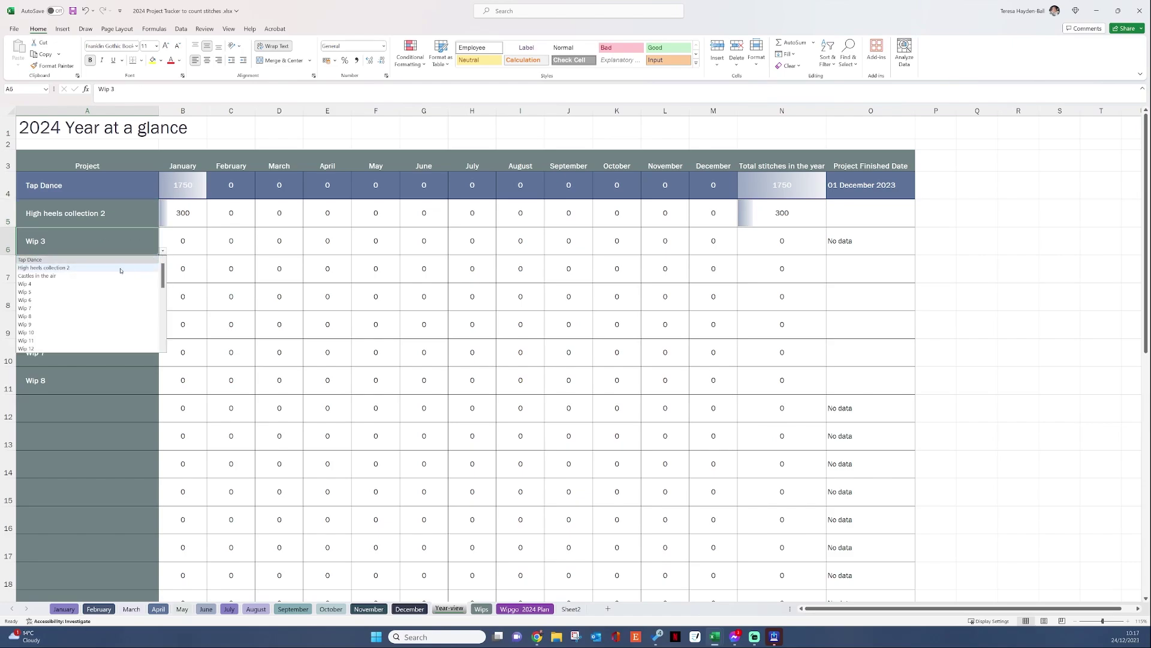
pyautogui.click(102, 276)
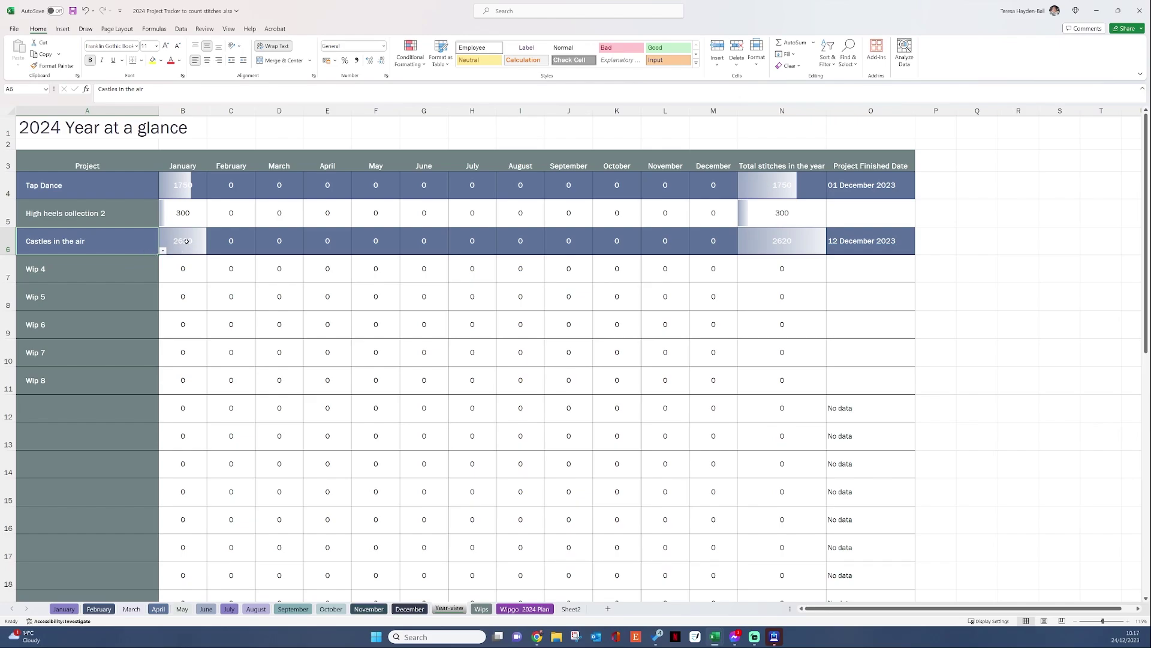
# - Compare the finish dates on the Wips sheet with the project finished dates on the Year-view sheet
pyautogui.click(489, 610)
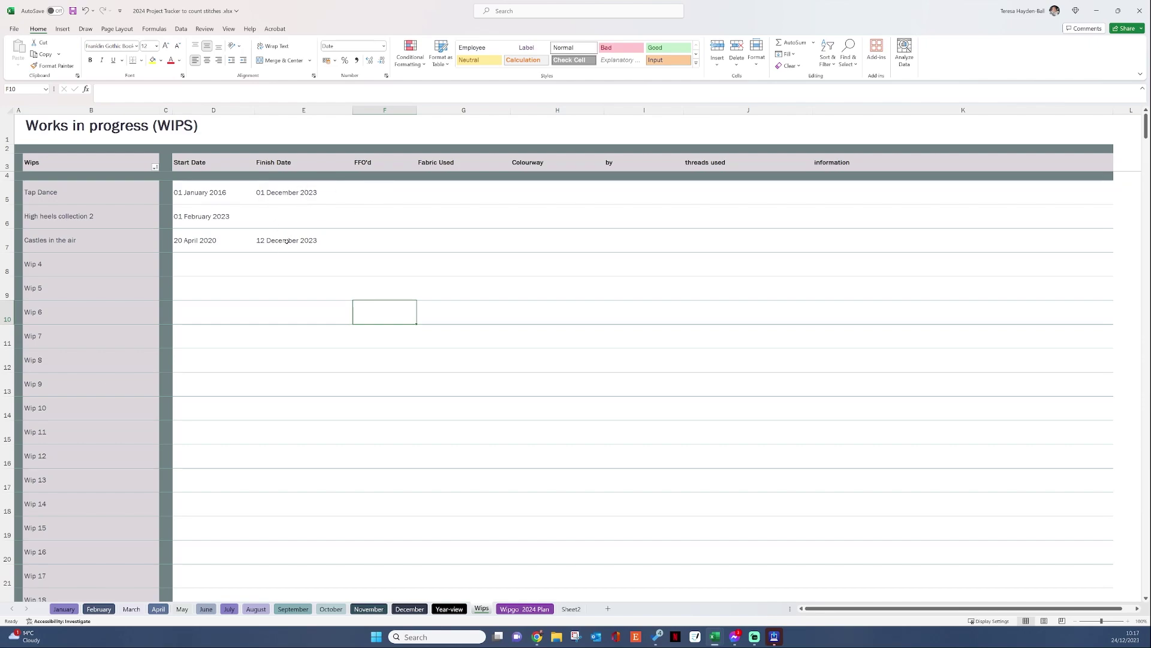
pyautogui.click(459, 610)
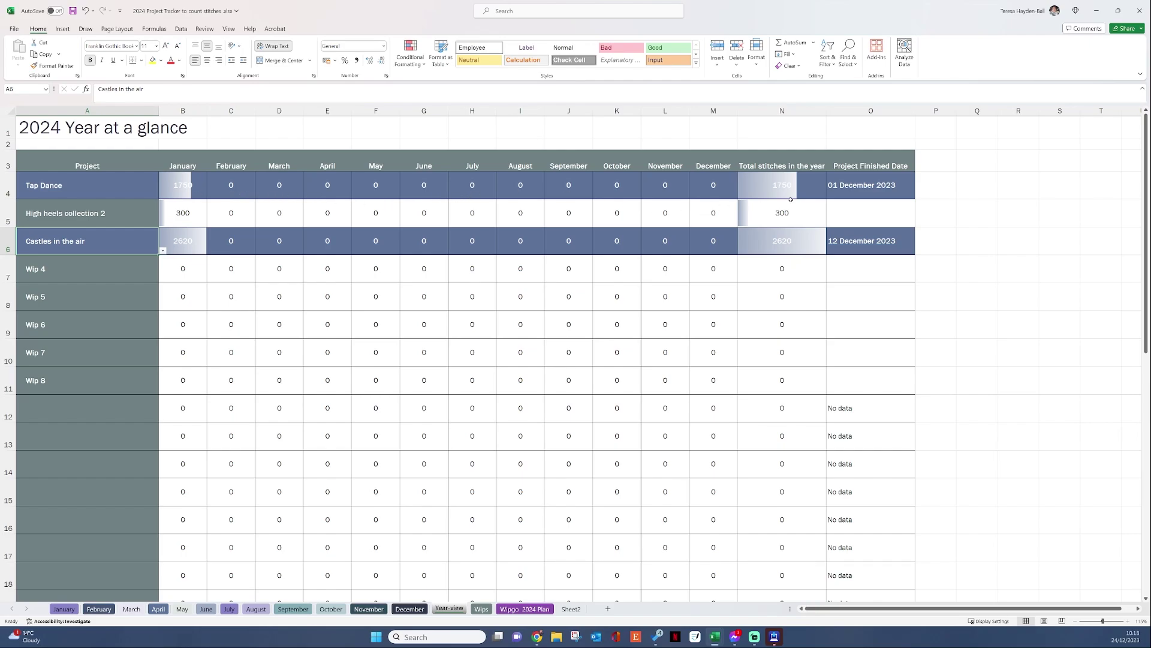
pyautogui.click(902, 187)
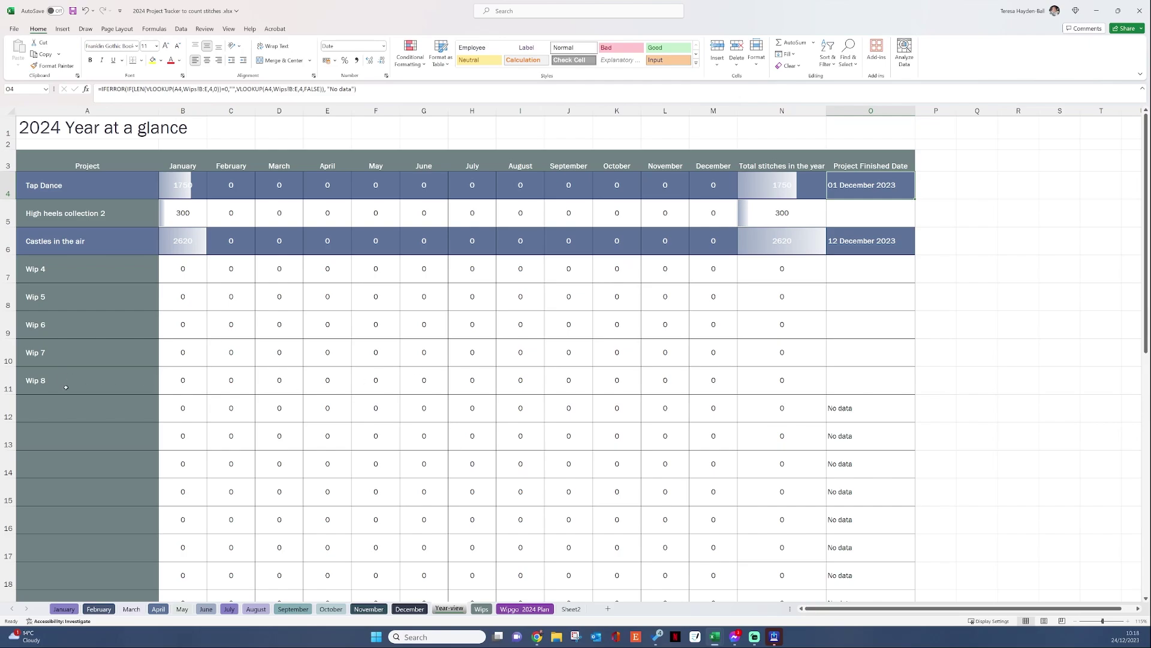
# - On the Year-view sheet, keep Wip 4 as the fourth project and choose Wip 6 as the fifth
pyautogui.click(50, 268)
pyautogui.click(163, 278)
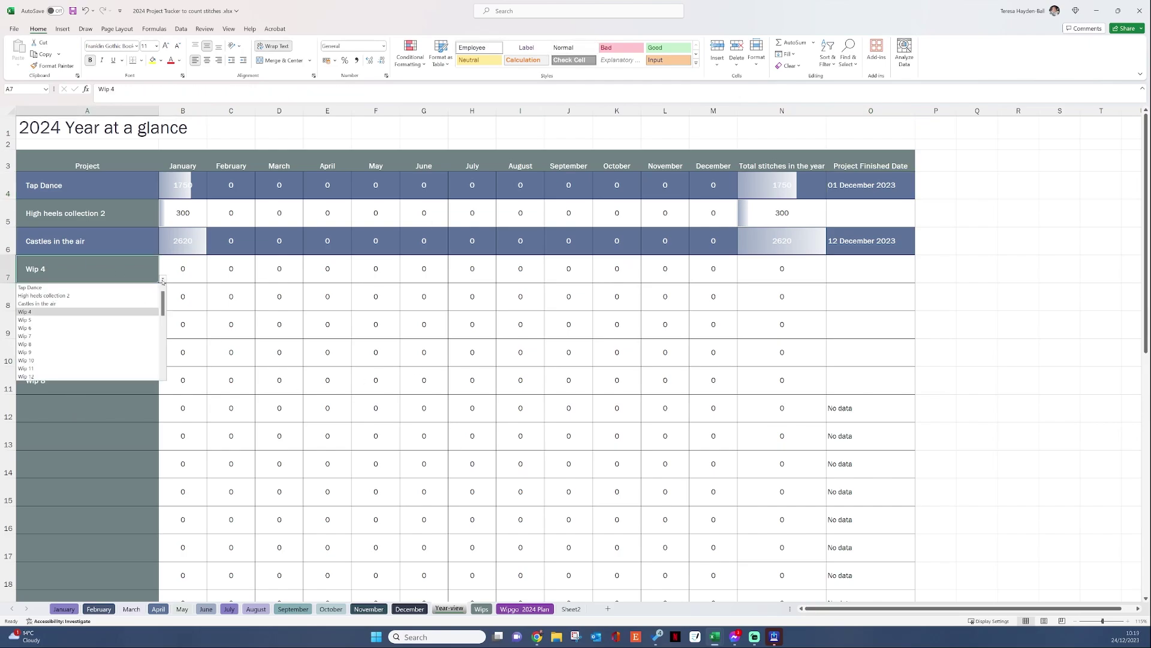
pyautogui.click(87, 312)
pyautogui.click(88, 306)
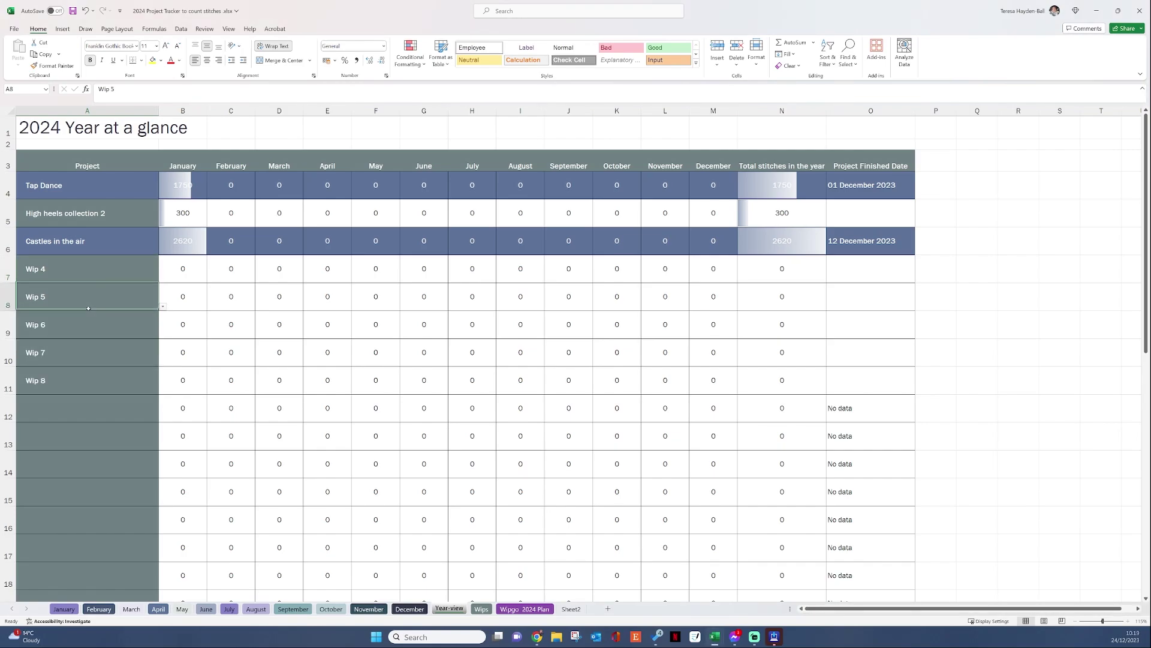
pyautogui.press('Right')
pyautogui.click(144, 303)
pyautogui.click(163, 306)
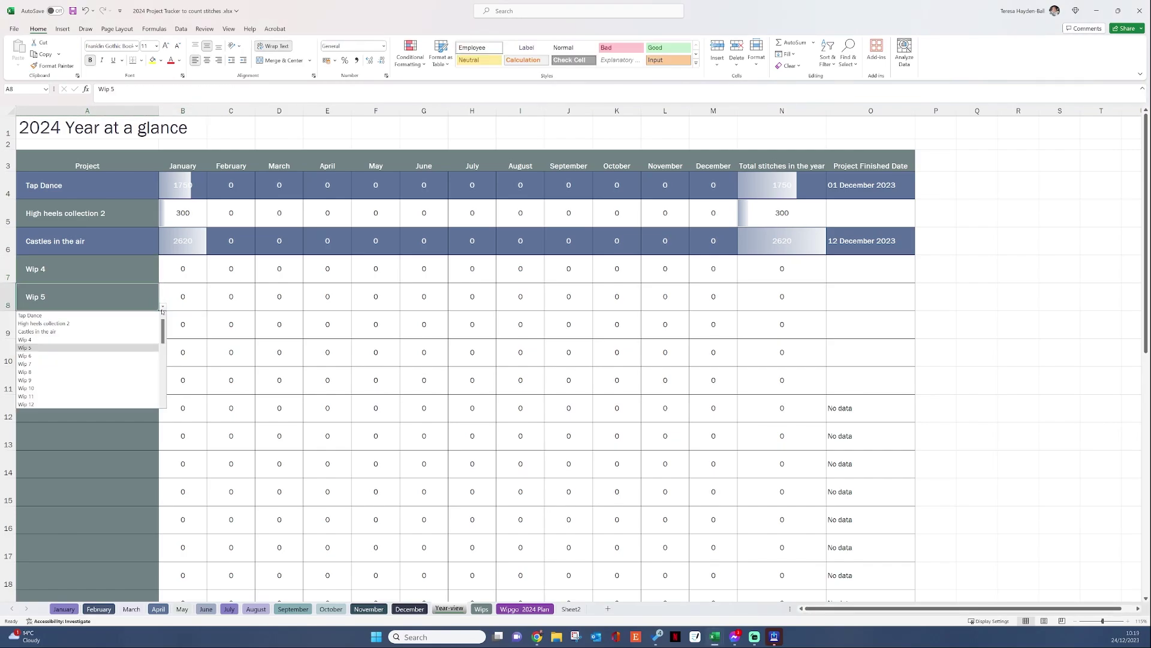
pyautogui.click(74, 356)
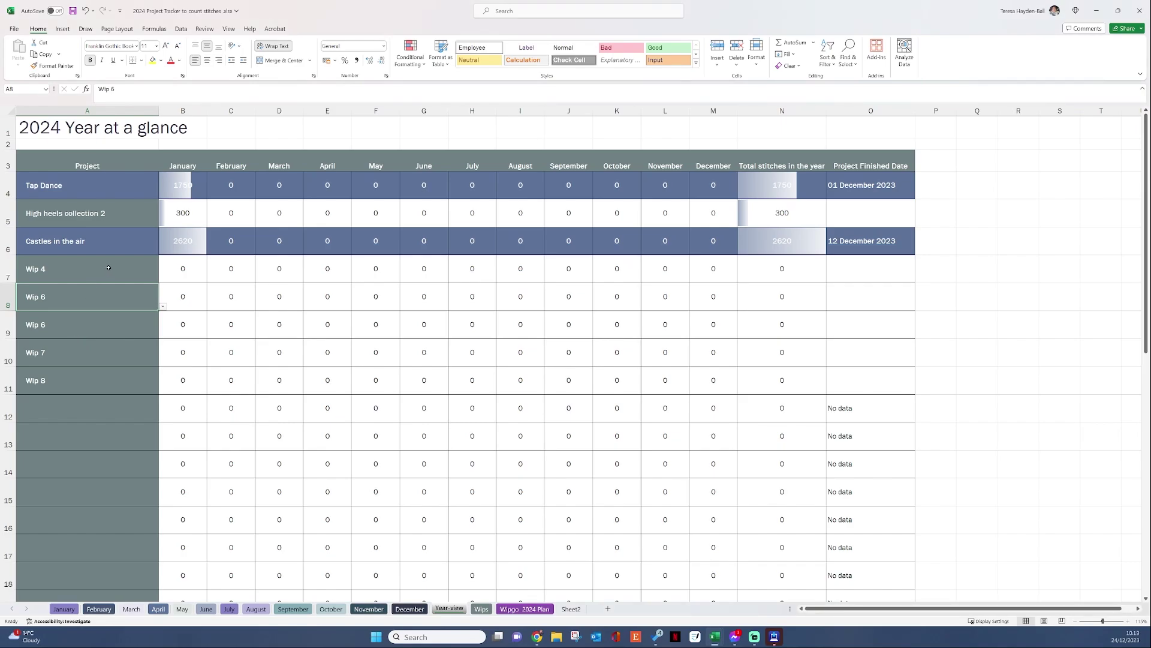
# - On the Wipgo 2024 Plan sheet, enter Sampler in square 2 and Full coverage in square 3
pyautogui.click(514, 608)
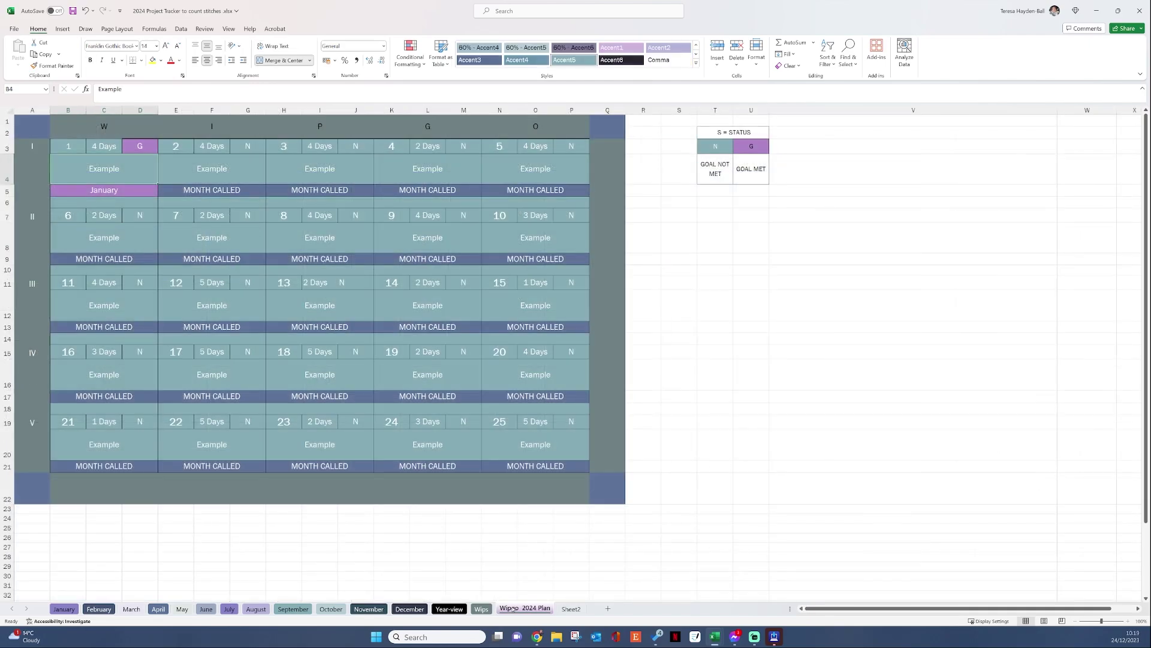
pyautogui.click(218, 169)
pyautogui.write('Sample')
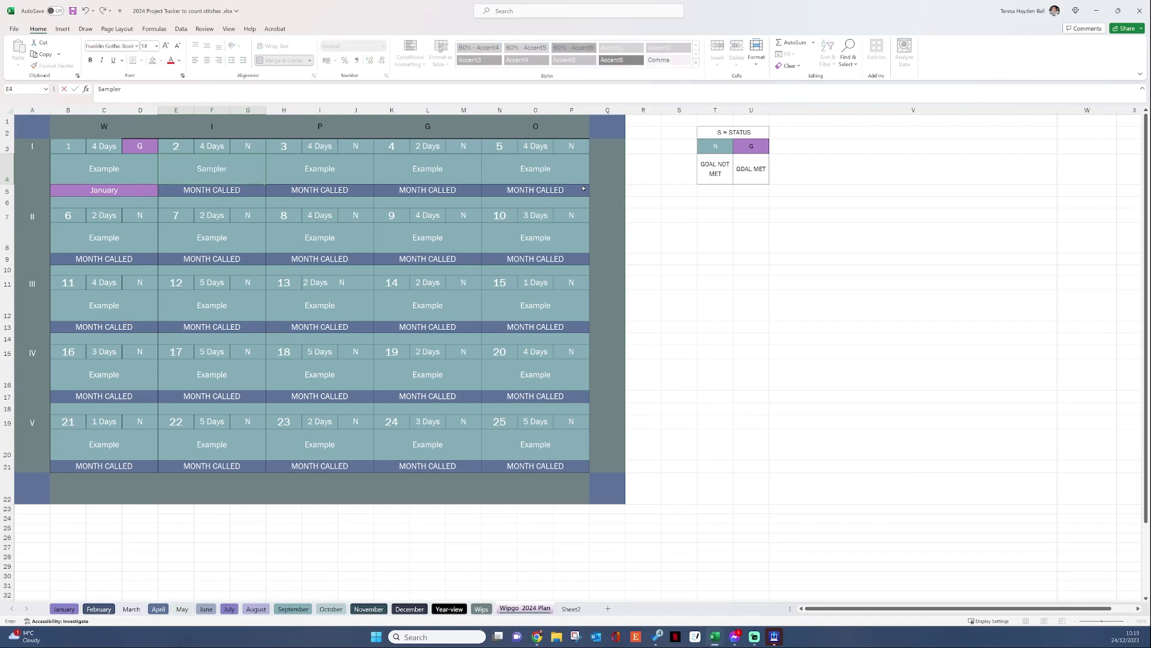
pyautogui.write('r')
pyautogui.press('Tab')
pyautogui.write('Ful')
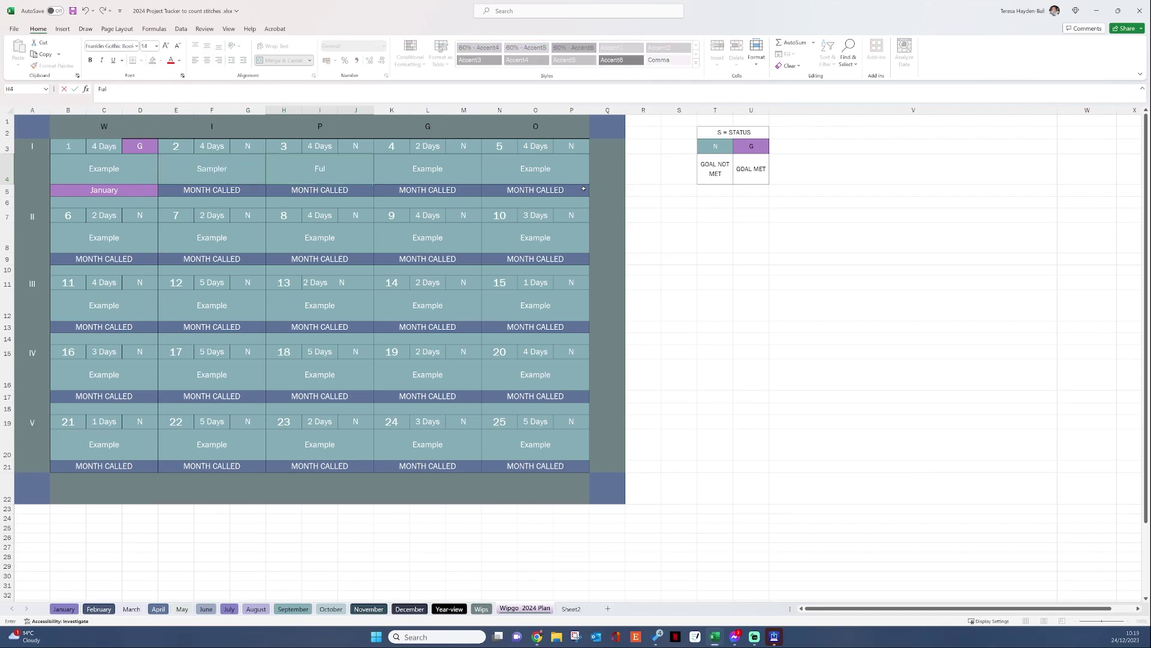
pyautogui.write('l coverage')
# - Replace the project text in WIPGO square 2 with Tap Dancer
pyautogui.click(218, 145)
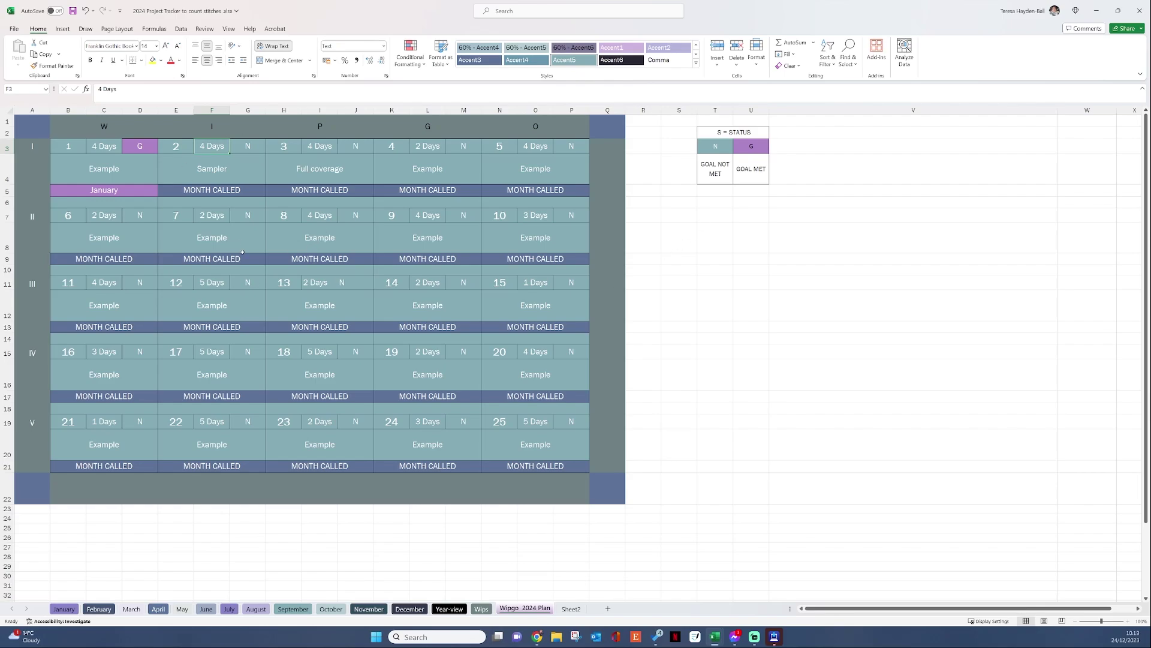
pyautogui.click(214, 169)
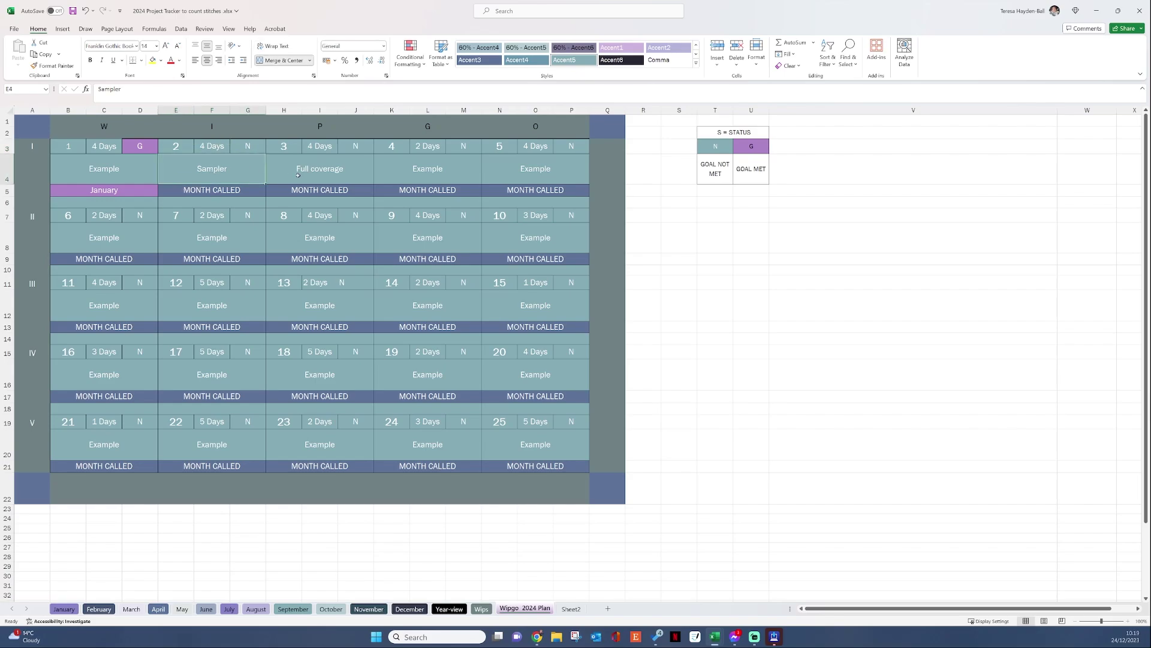
pyautogui.write('Ta')
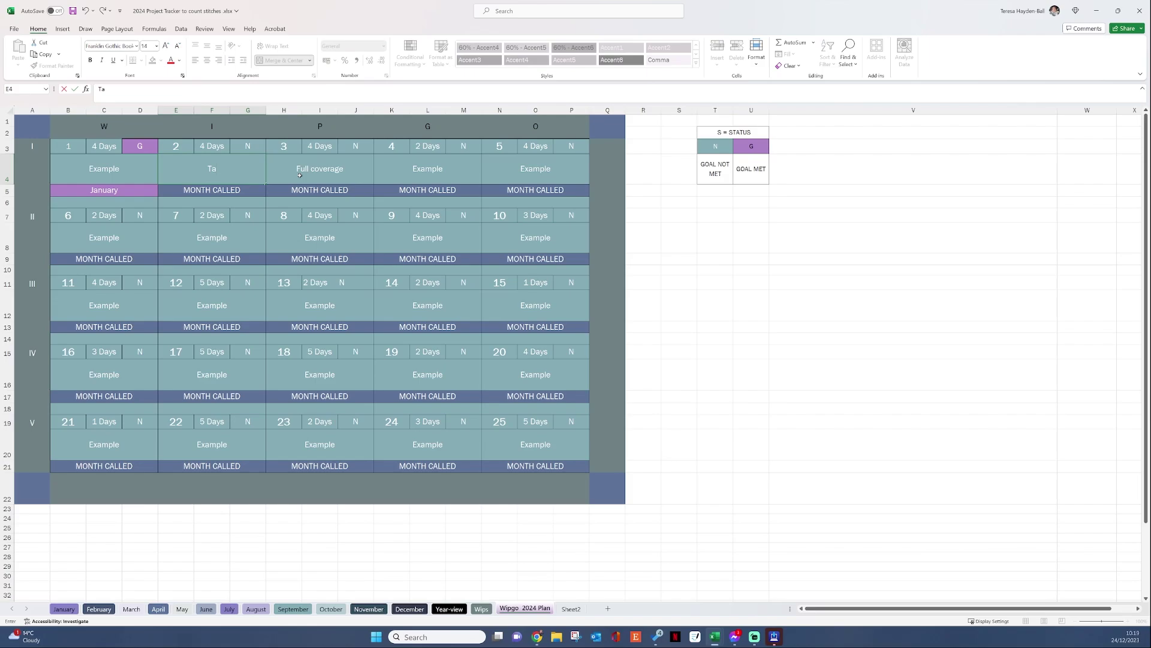
pyautogui.write('p Dancer')
pyautogui.click(334, 176)
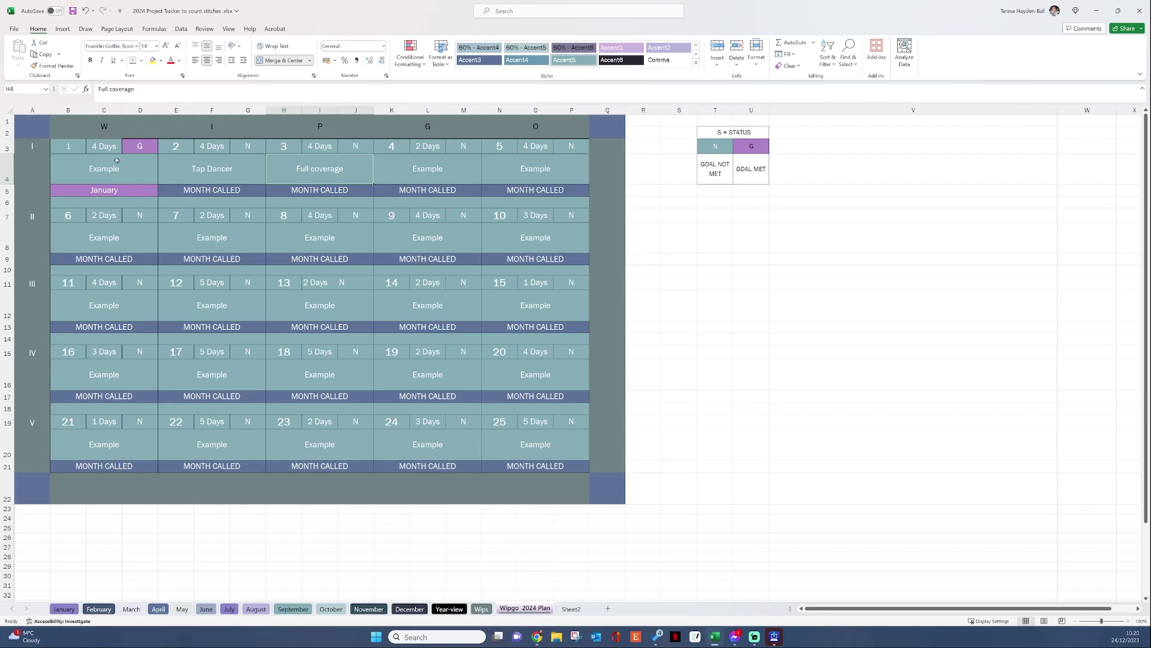
# - Set the goal of WIPGO square 1 to 2000 in place of the number of days
pyautogui.click(105, 145)
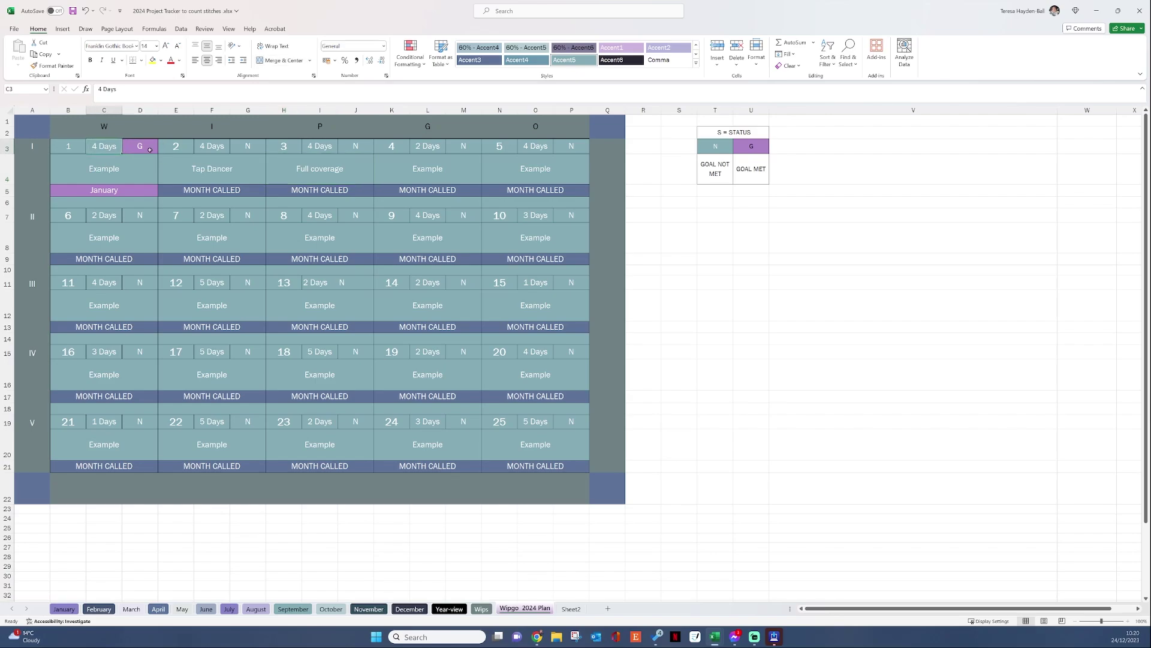
pyautogui.write('200')
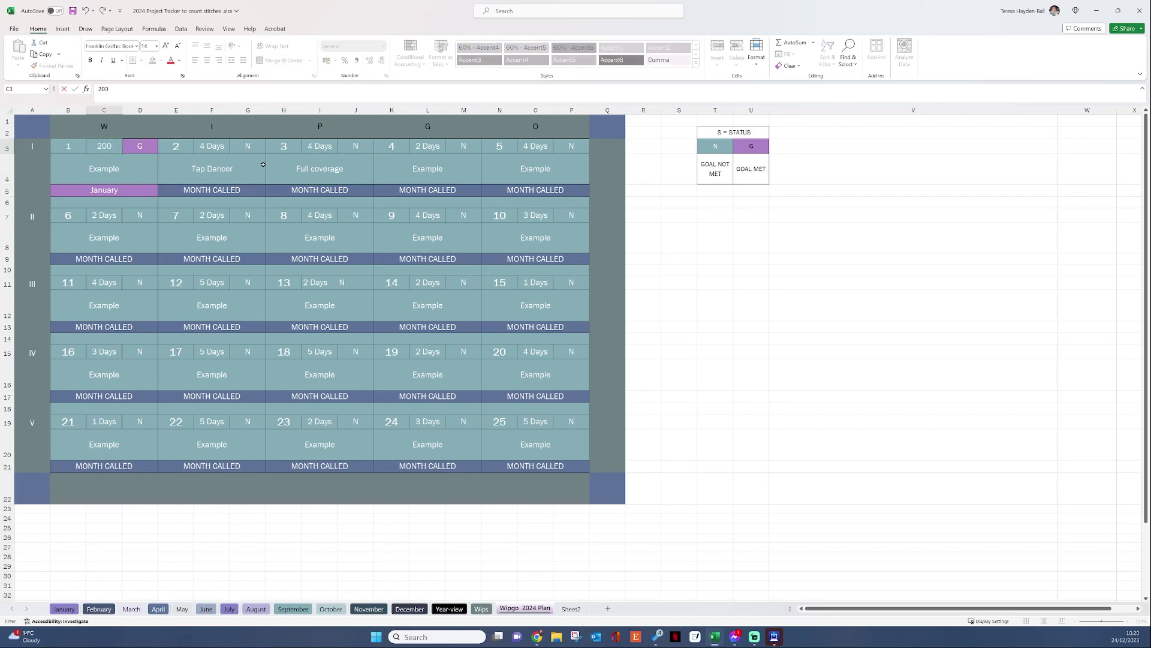
pyautogui.write('0')
pyautogui.press('Return')
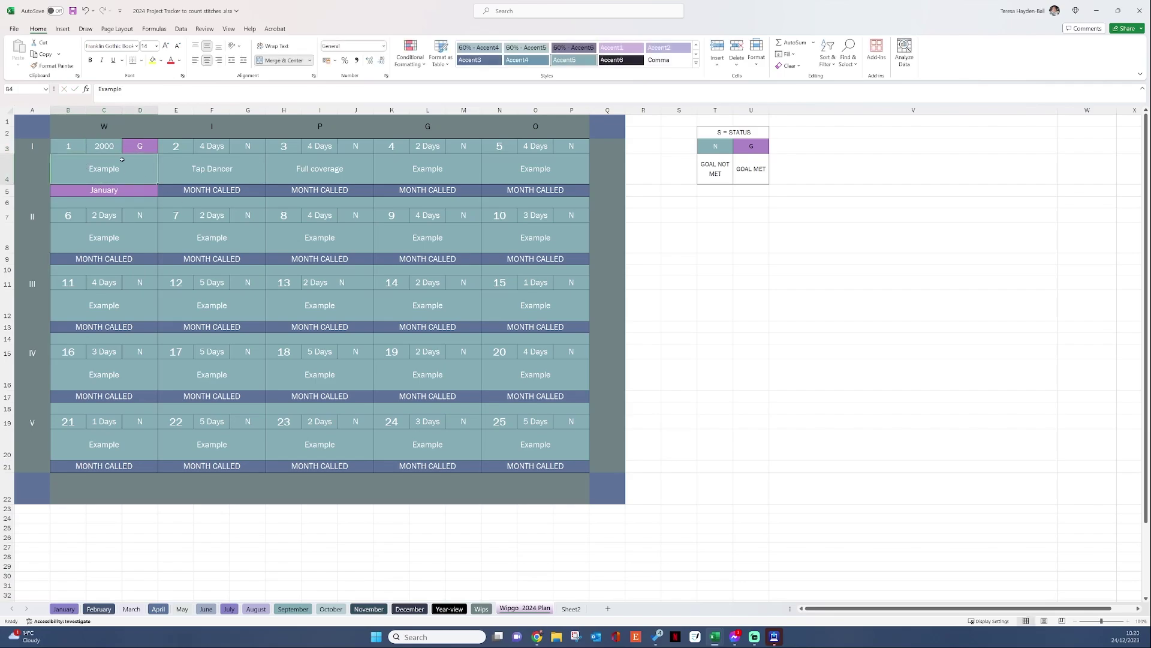
# - Examine the goal and project cells across the first two rows of the WIPGO board
pyautogui.click(96, 145)
pyautogui.click(106, 169)
pyautogui.click(214, 168)
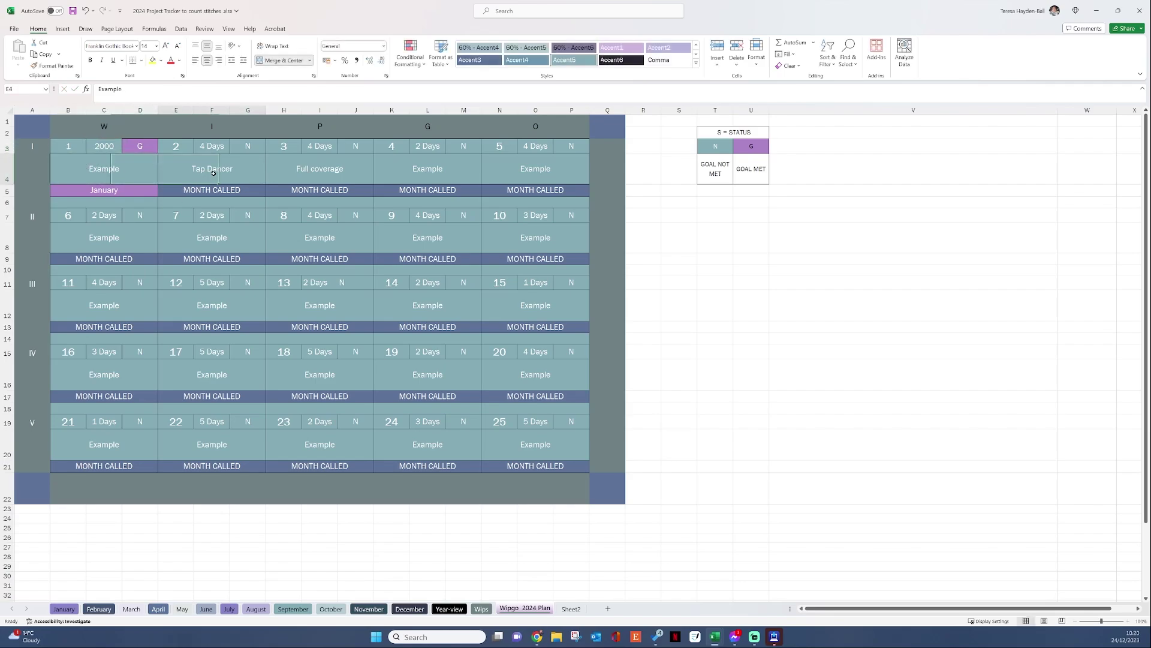
pyautogui.click(209, 143)
pyautogui.click(322, 148)
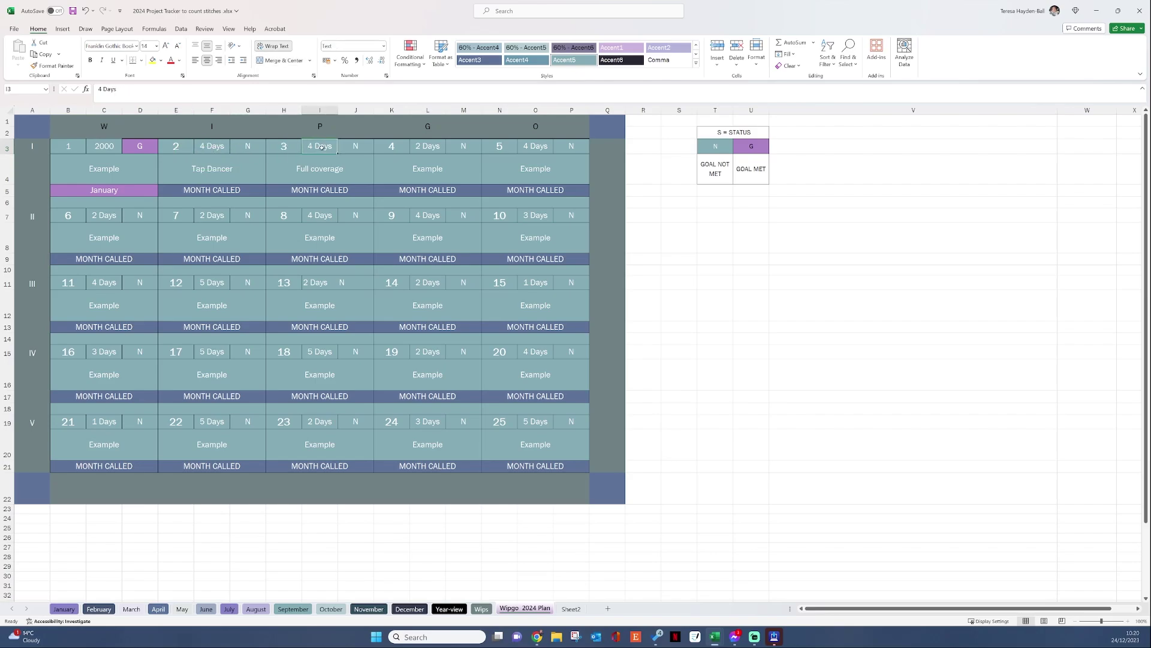
pyautogui.click(339, 171)
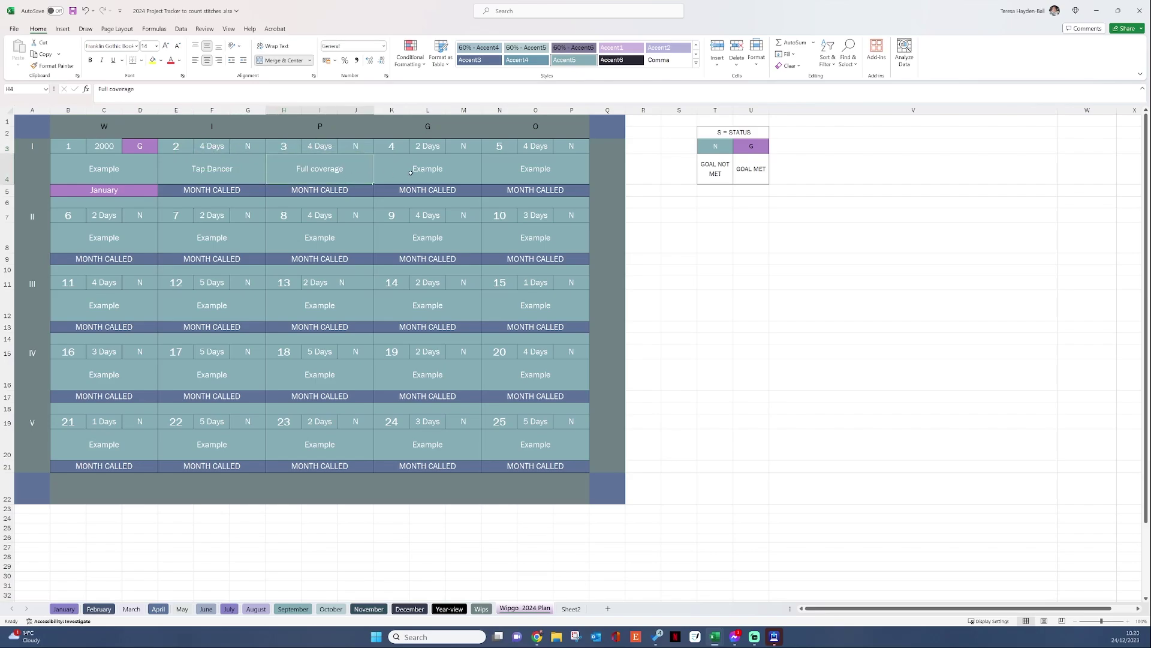
pyautogui.click(414, 172)
pyautogui.click(517, 172)
pyautogui.click(535, 241)
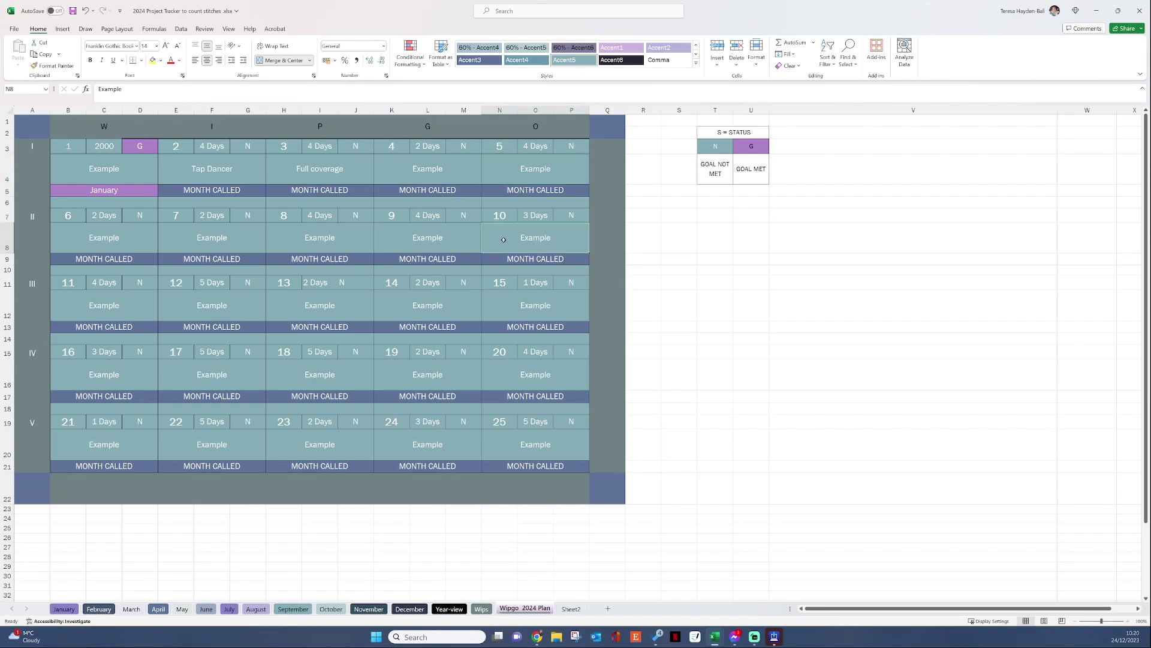
pyautogui.click(433, 237)
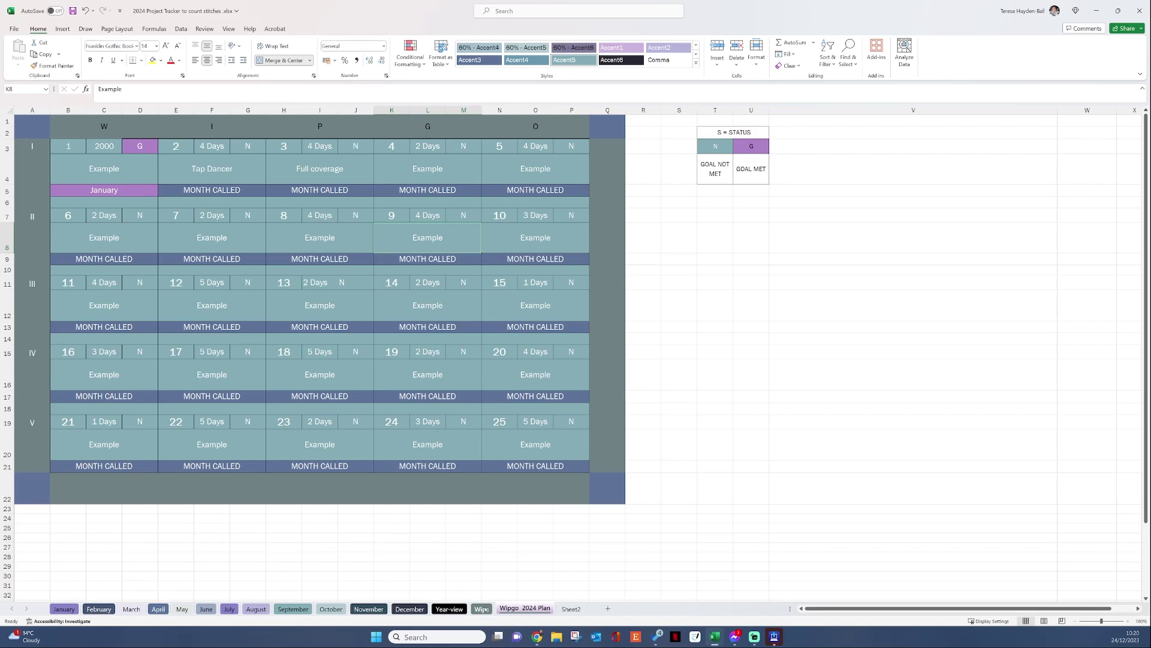
# - Review the Wips sheet and the project choices offered for Tap Dance, High heels collection 2 and Castles in the air on the Year-view sheet
pyautogui.click(482, 609)
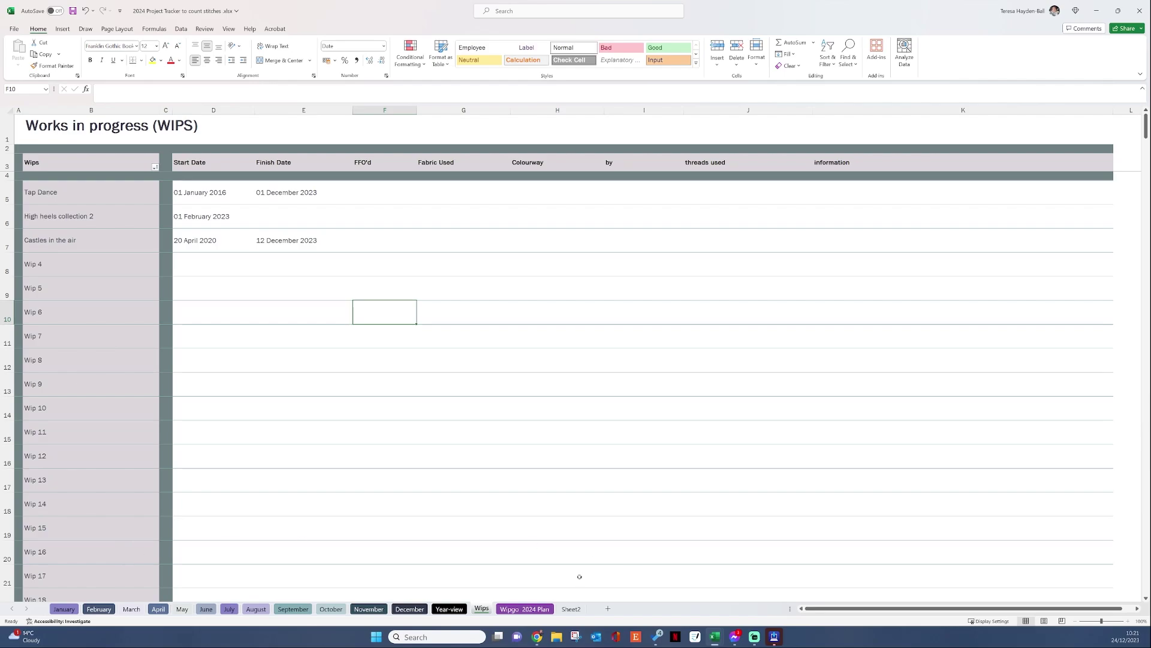
pyautogui.click(449, 609)
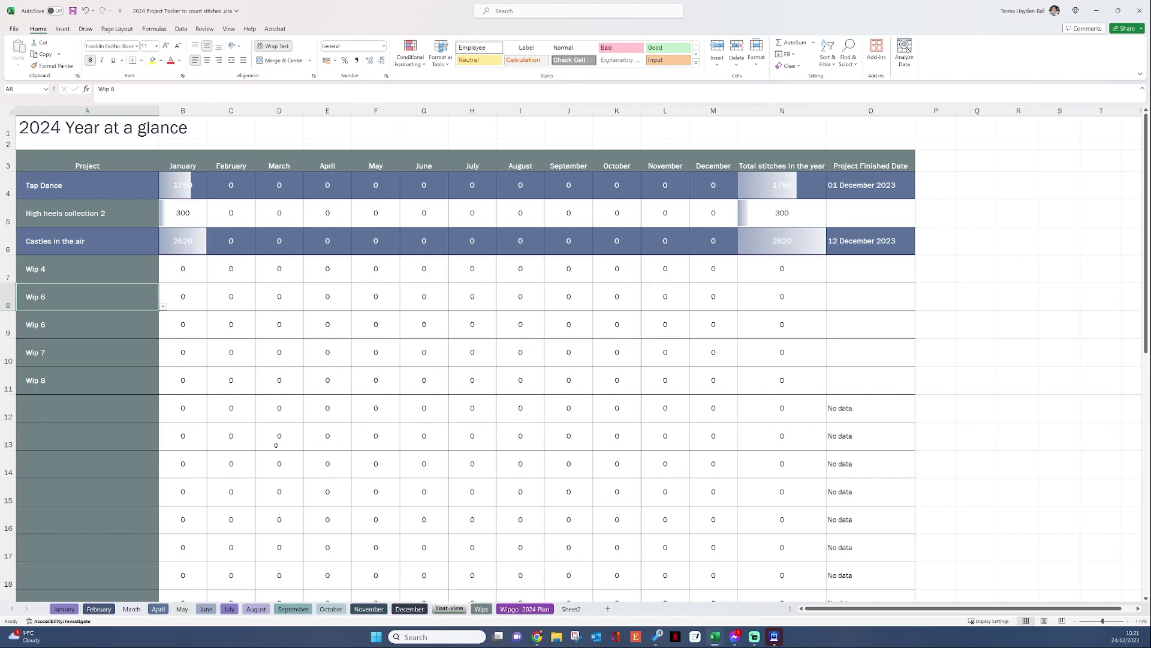
pyautogui.click(108, 189)
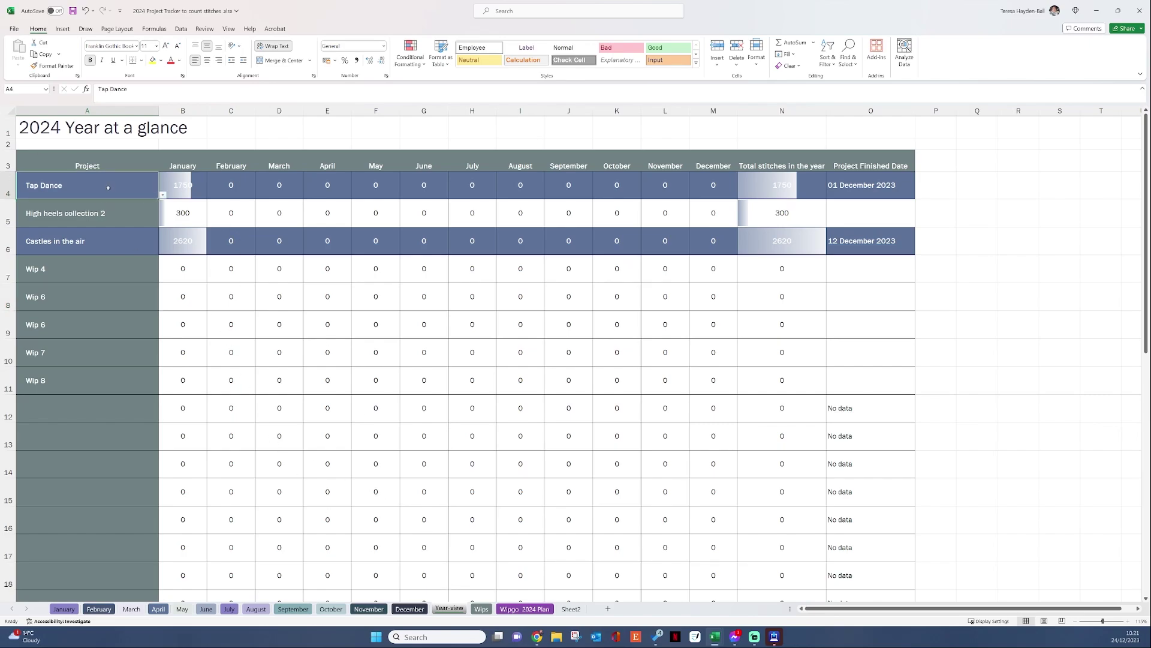
pyautogui.click(163, 195)
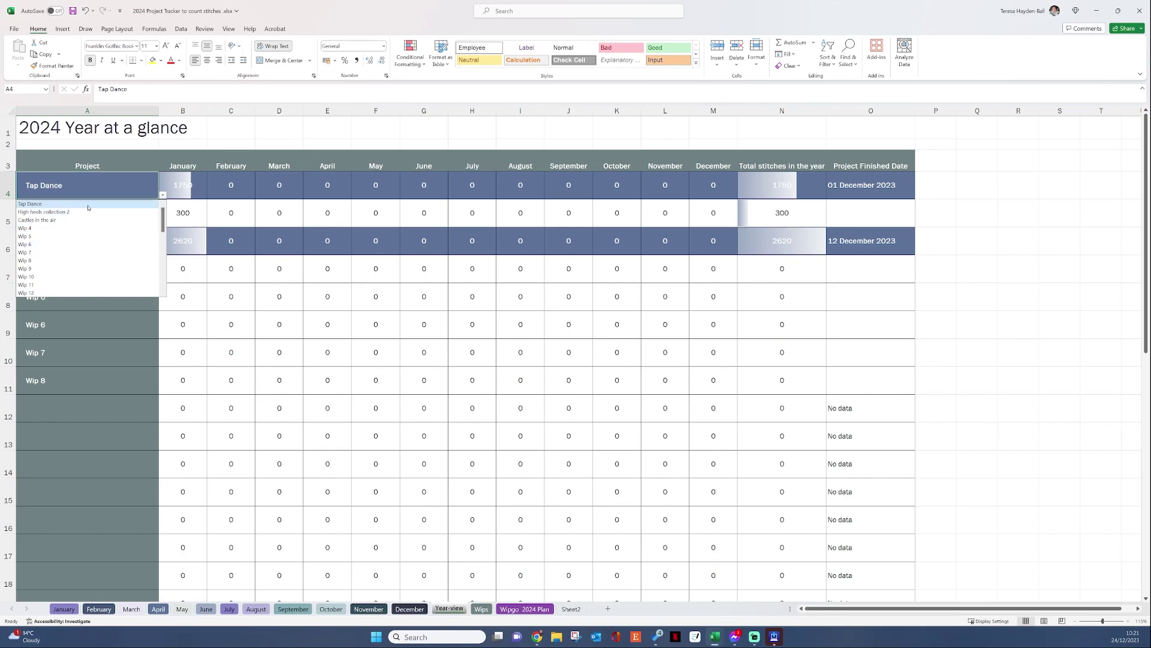
pyautogui.click(87, 185)
pyautogui.click(163, 196)
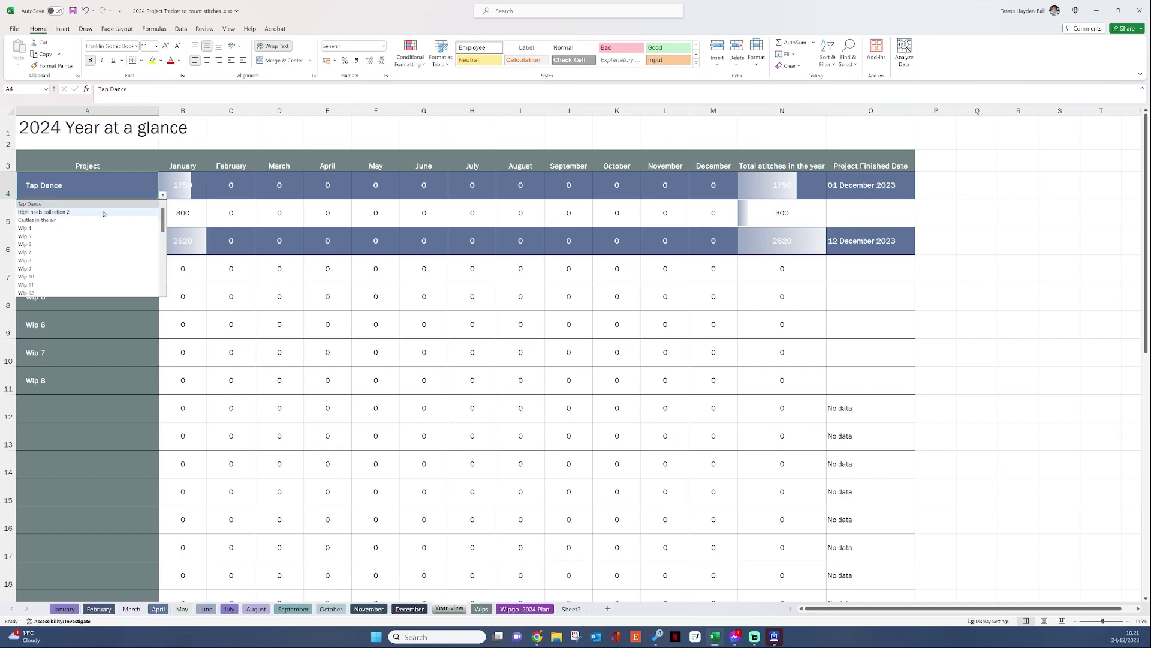
pyautogui.click(95, 205)
pyautogui.click(124, 224)
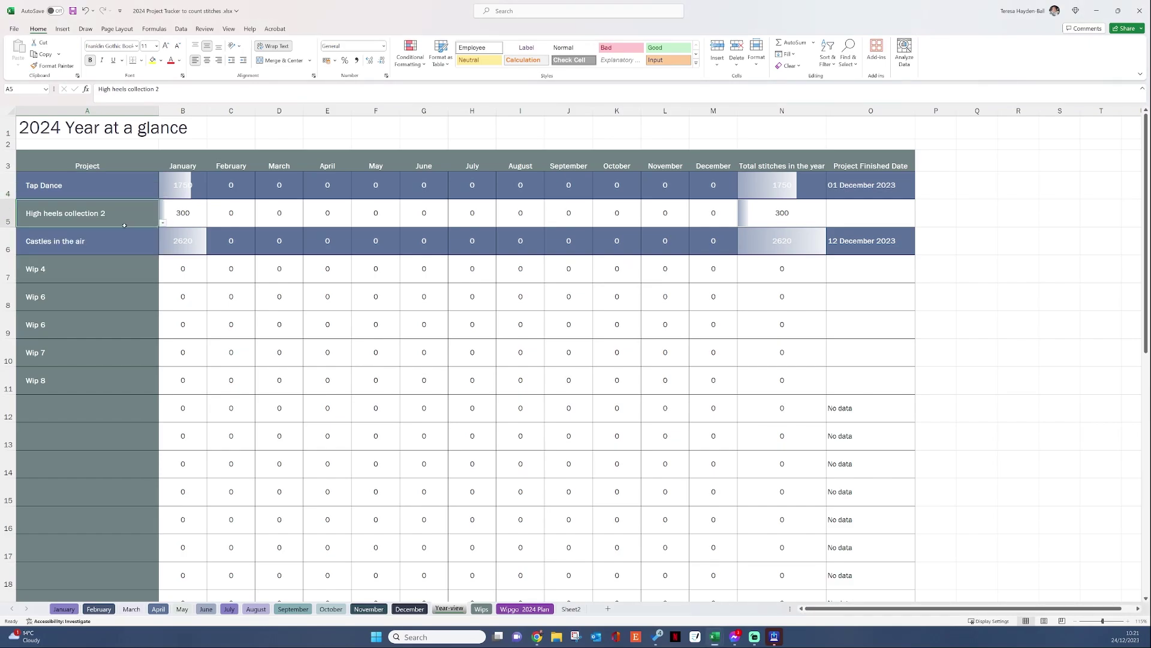
pyautogui.click(162, 222)
pyautogui.click(110, 239)
pyautogui.click(156, 248)
pyautogui.click(163, 251)
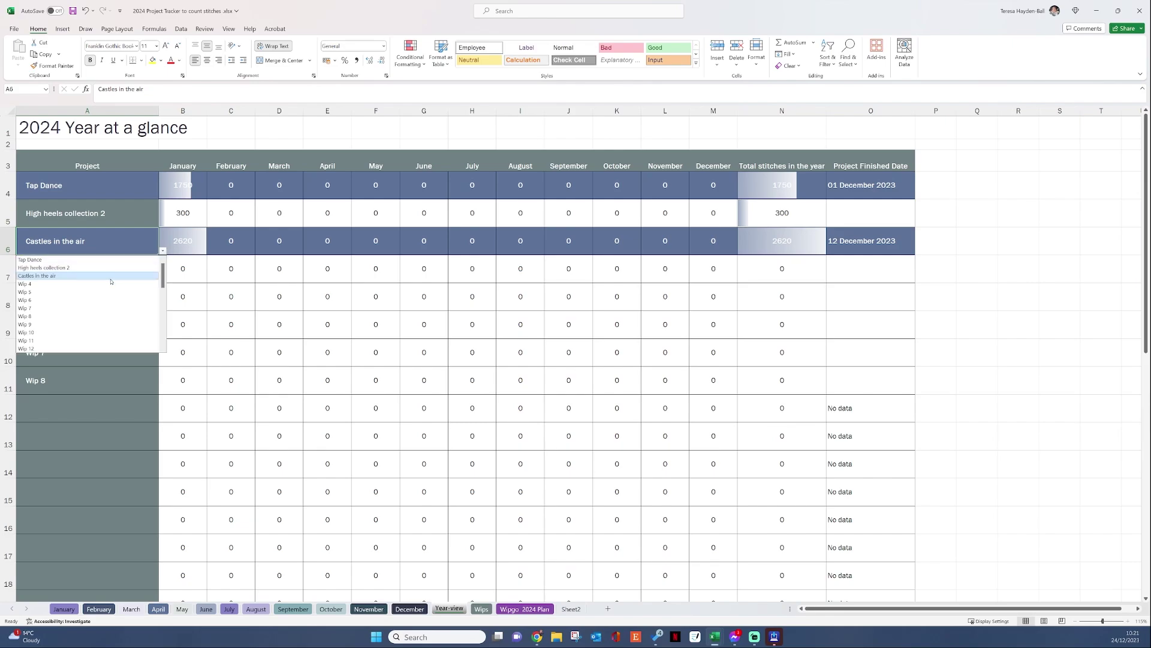
pyautogui.click(106, 285)
pyautogui.click(106, 286)
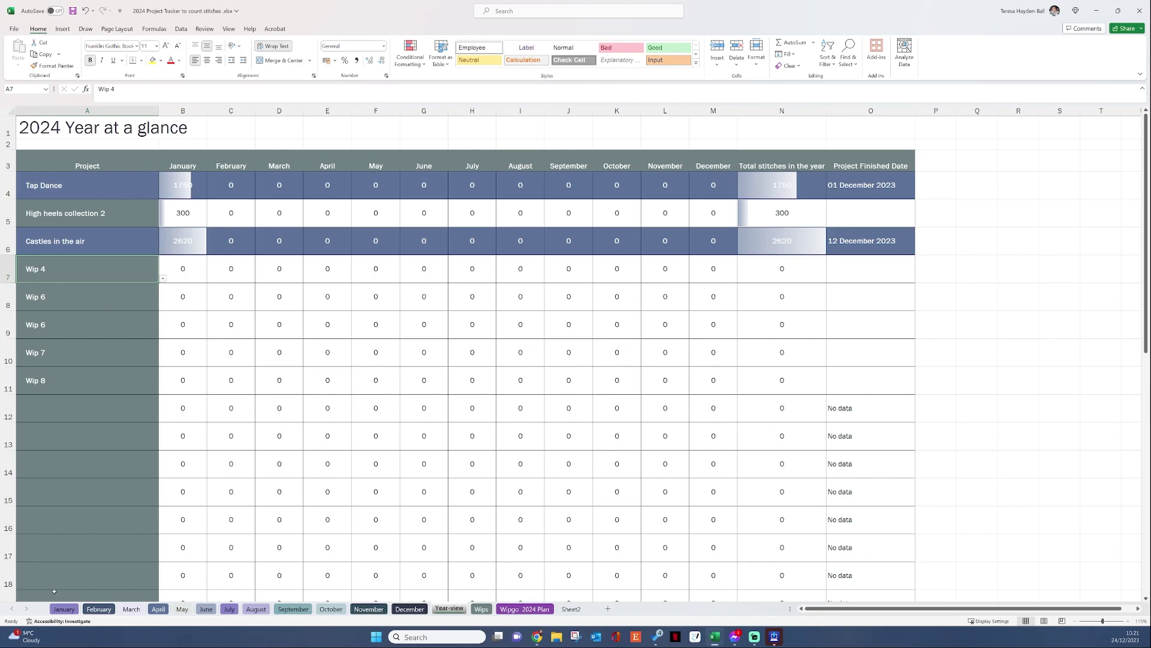
# - On the February stitching log, choose Tap Dance as the first project
pyautogui.click(63, 609)
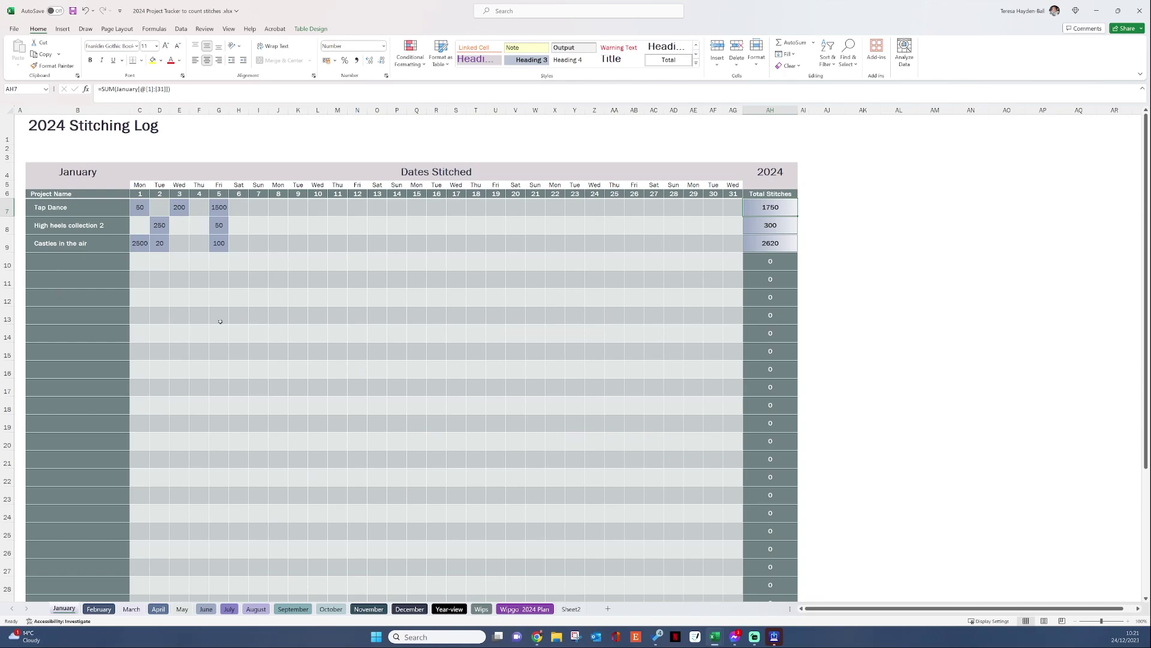
pyautogui.click(98, 609)
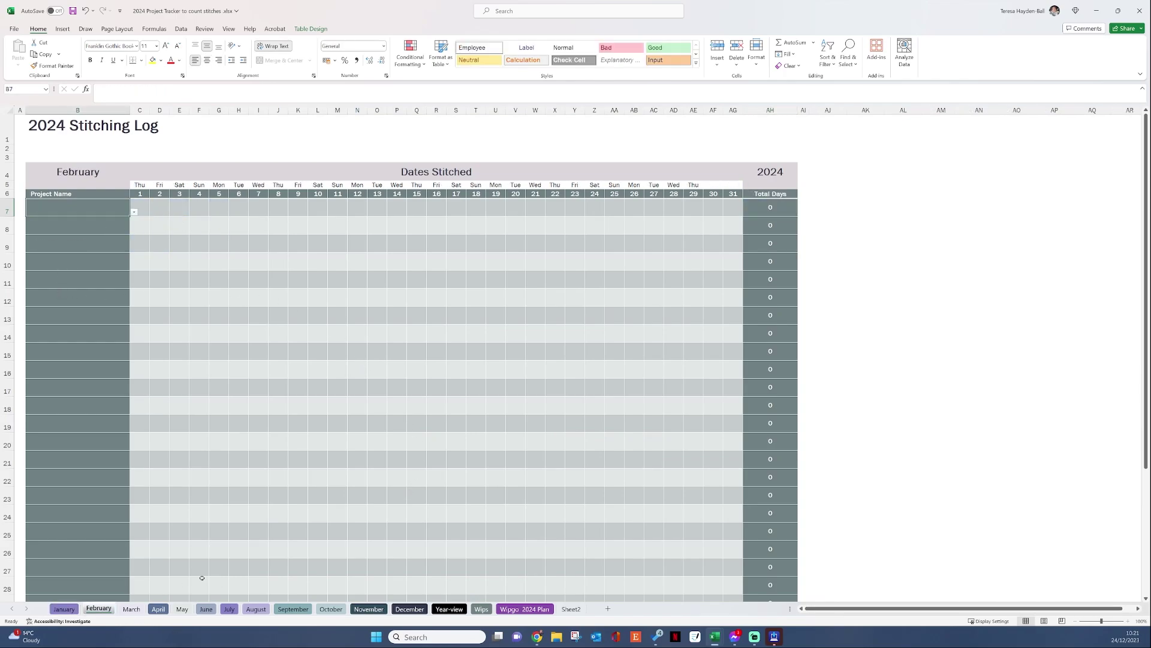
pyautogui.click(133, 210)
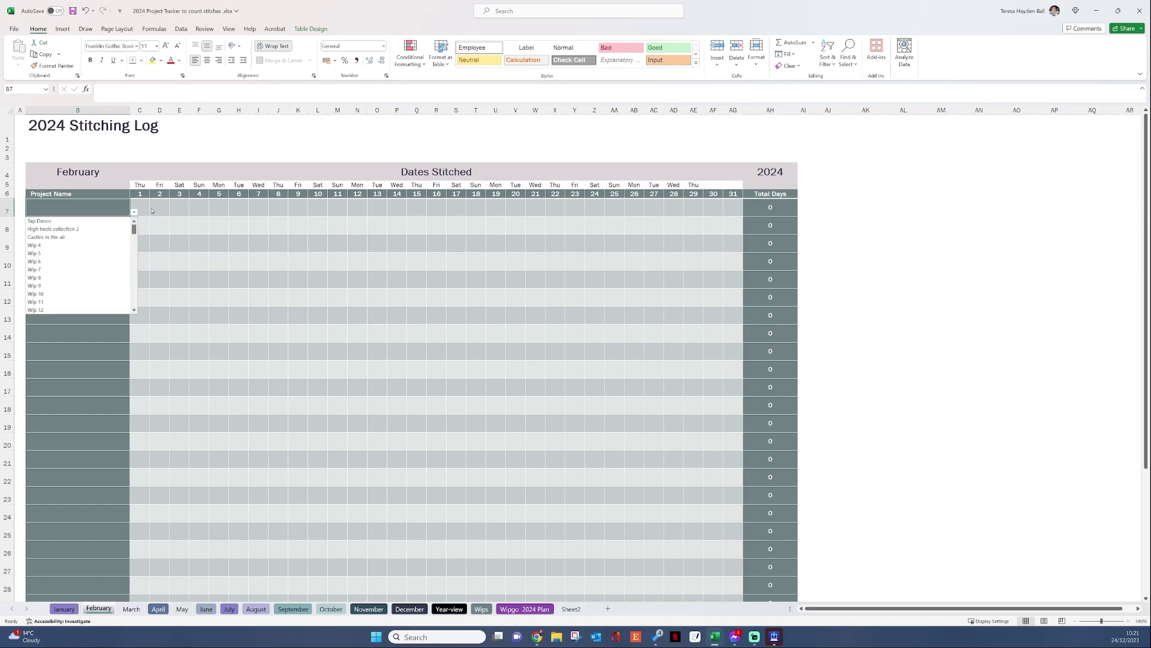
pyautogui.click(114, 225)
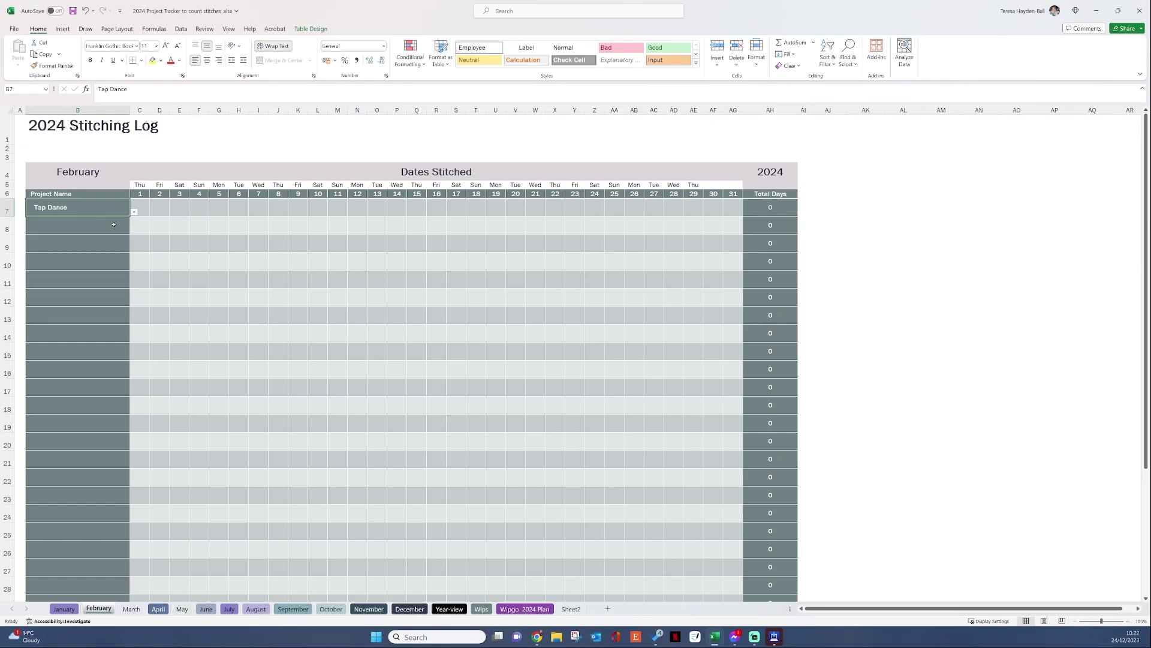
# - Log 4000 stitches on 3 February and 250 stitches on 4 February for Tap Dance
pyautogui.click(178, 208)
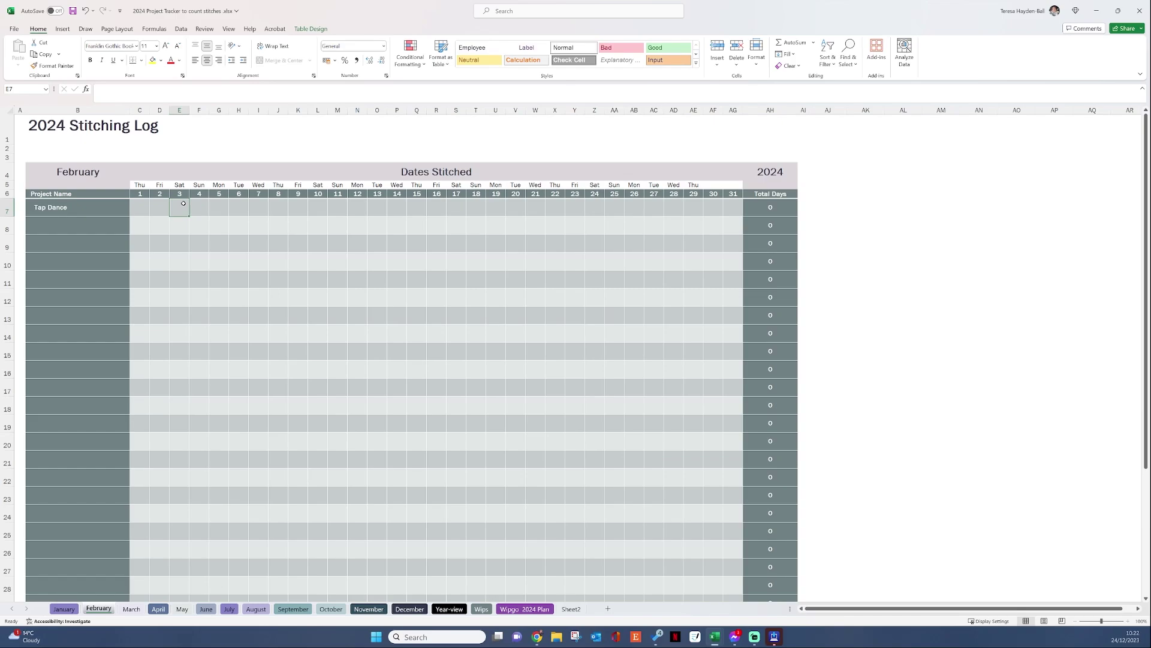
pyautogui.write('4000')
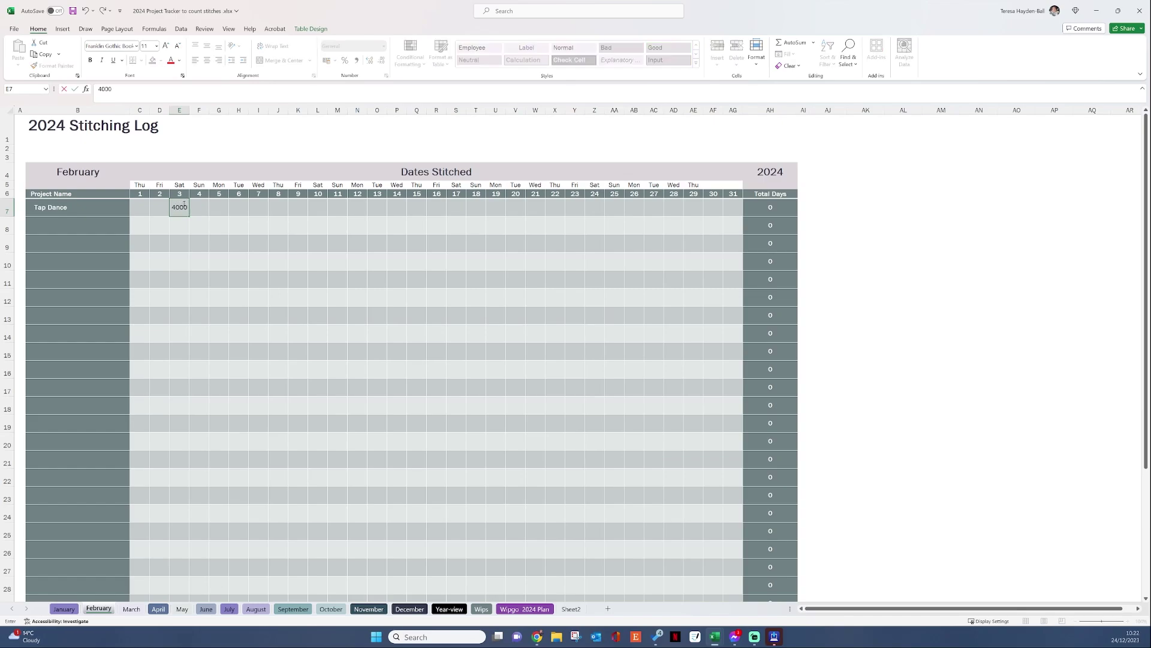
pyautogui.press('Tab')
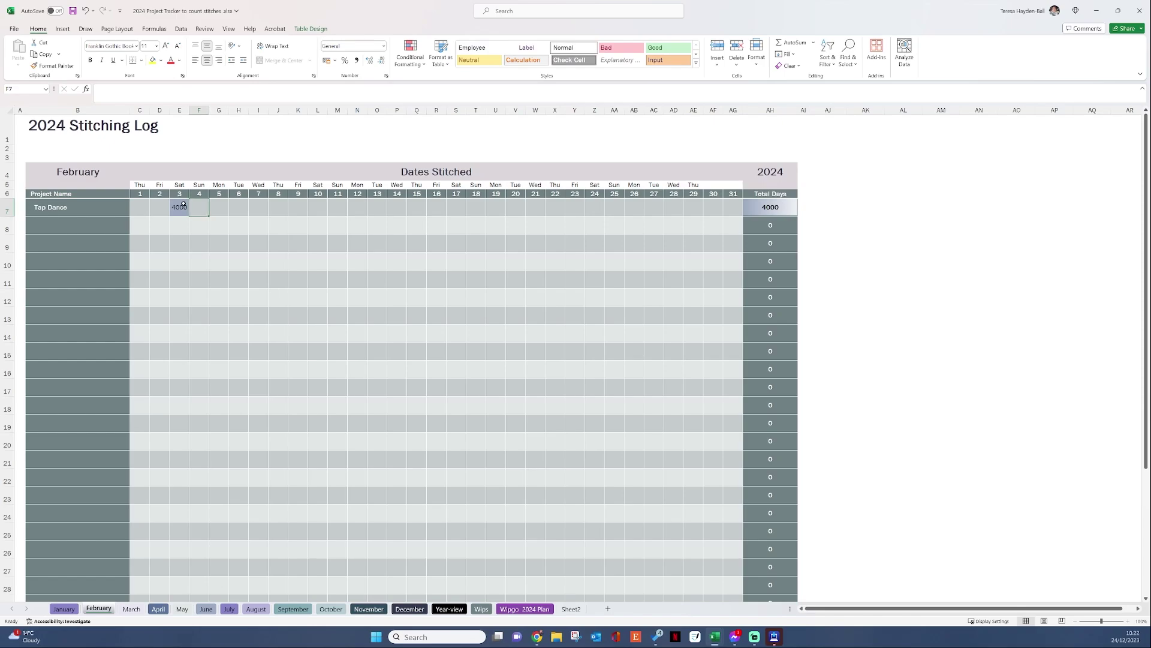
pyautogui.write('250')
pyautogui.press('Tab')
# - Log 450 stitches on 23 February for Tap Dance and check the February totals row
pyautogui.press('Tab')
pyautogui.press('Tab')
pyautogui.press('Tab')
pyautogui.press('Tab')
pyautogui.press('Tab')
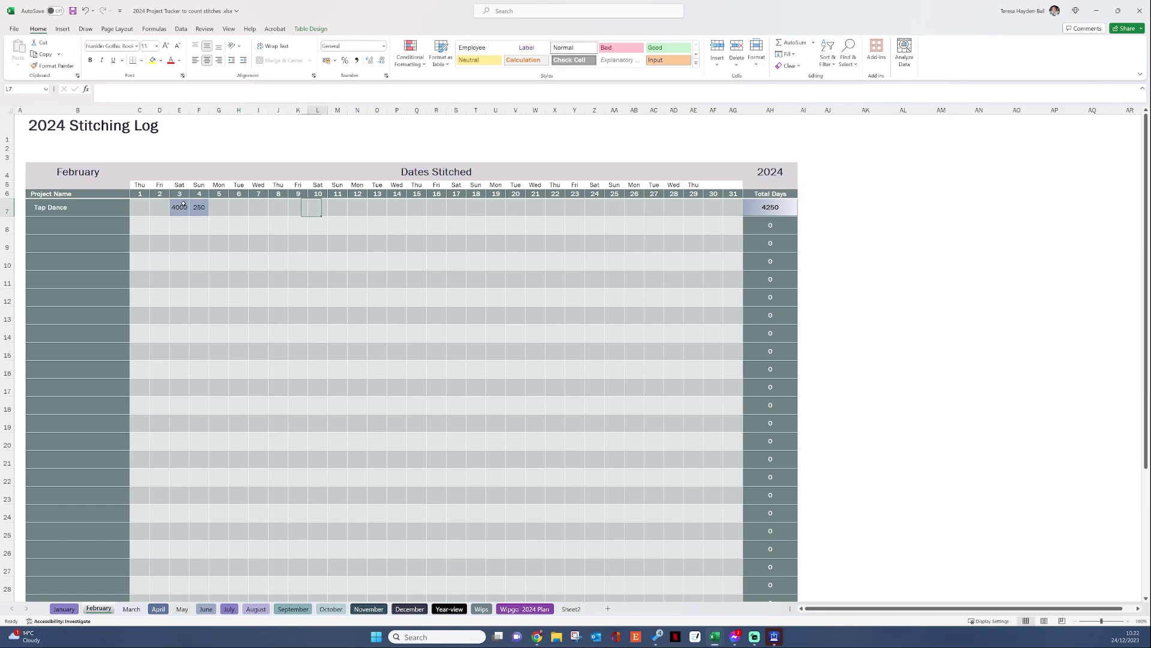
pyautogui.press('Tab')
pyautogui.press('Tab')
pyautogui.press('Tab')
pyautogui.press('Tab')
pyautogui.press('Tab')
pyautogui.press('Tab')
pyautogui.press('Tab')
pyautogui.press('Tab')
pyautogui.press('Tab')
pyautogui.press('Tab')
pyautogui.press('Tab')
pyautogui.press('Tab')
pyautogui.press('Tab')
pyautogui.write('450')
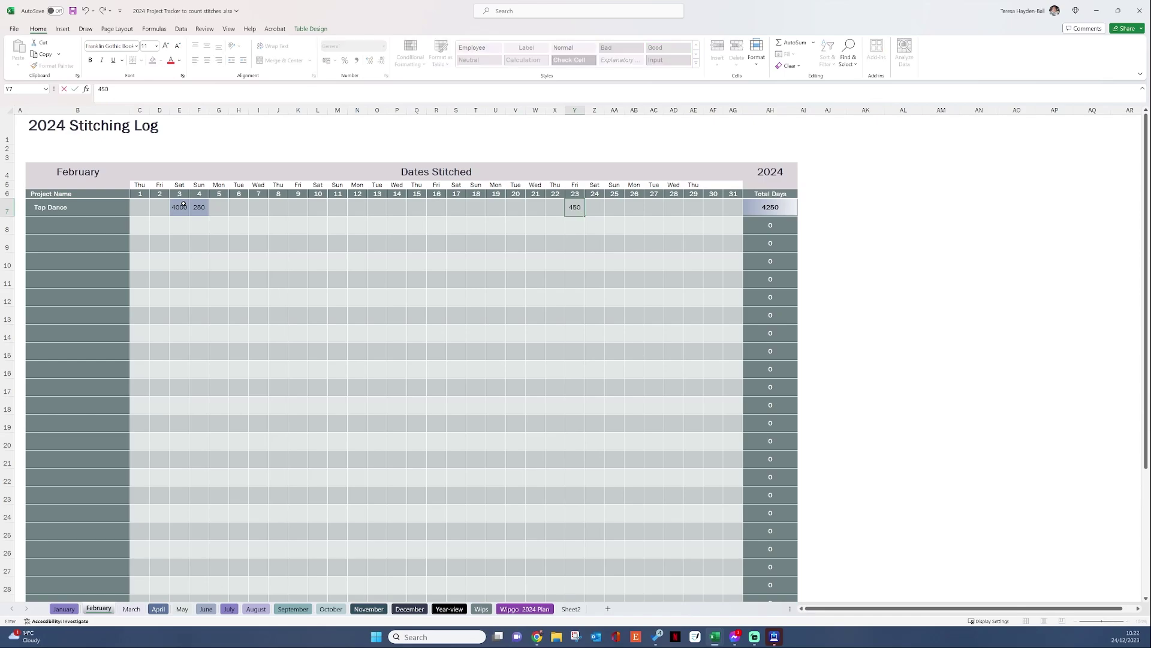
pyautogui.press('Tab')
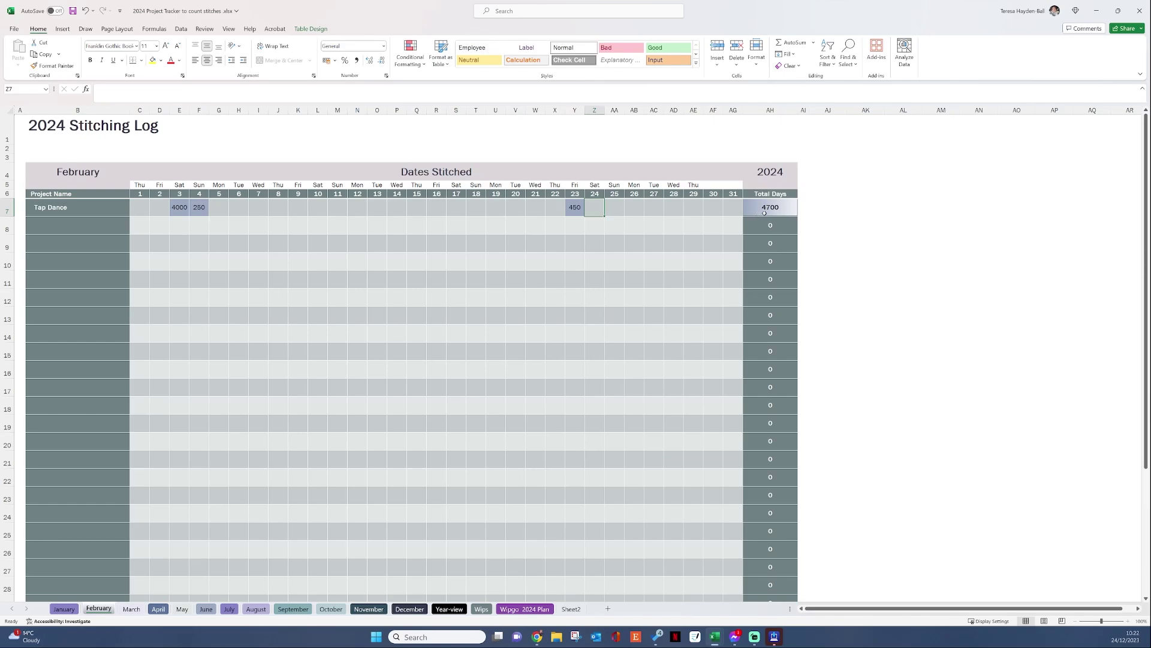
pyautogui.scroll(-5, 761, 232)
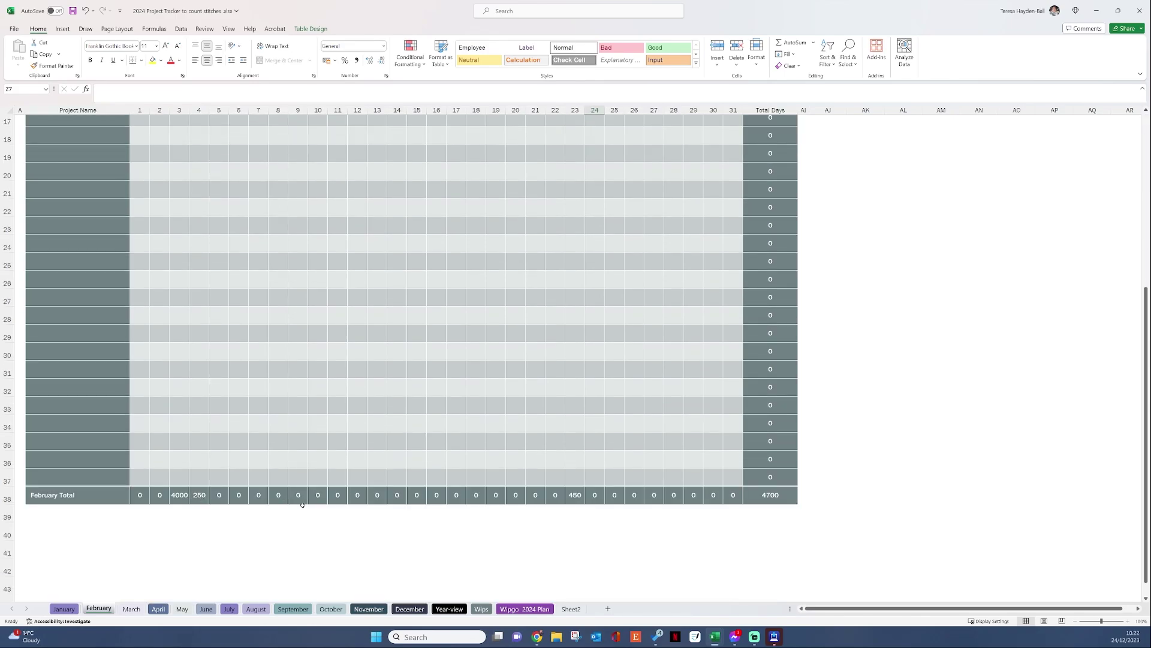
pyautogui.scroll(5, 588, 473)
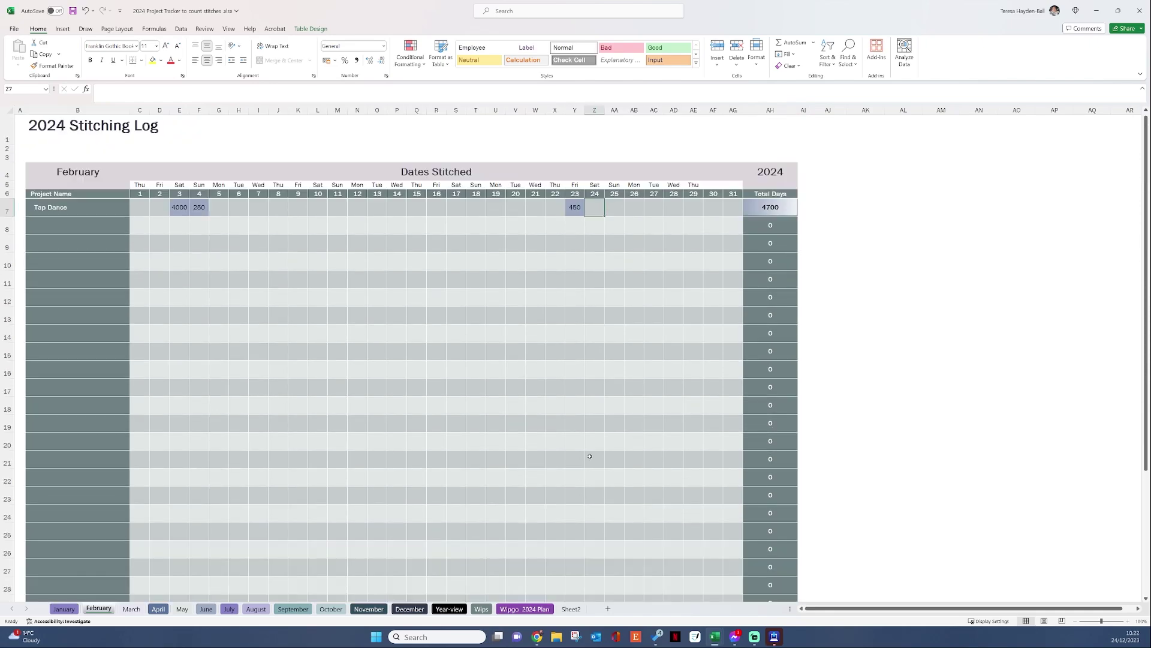
pyautogui.scroll(-5, 532, 420)
pyautogui.scroll(5, 533, 423)
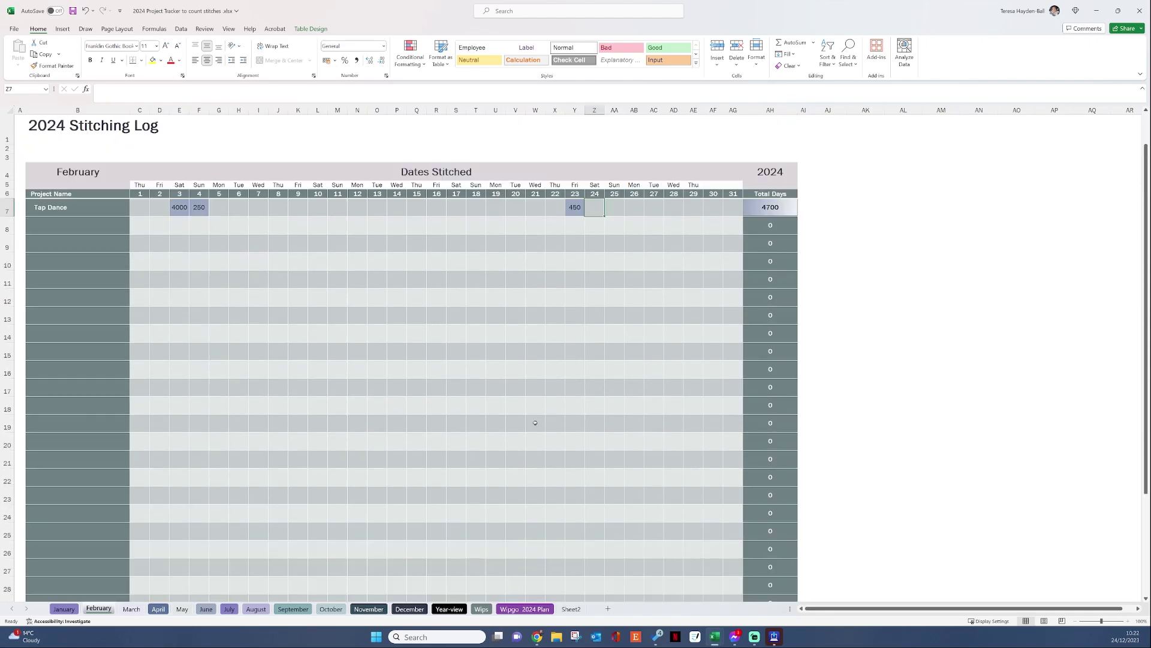
# - Choose High heels collection 2 as the second project on the February stitching log
pyautogui.click(123, 226)
pyautogui.click(135, 230)
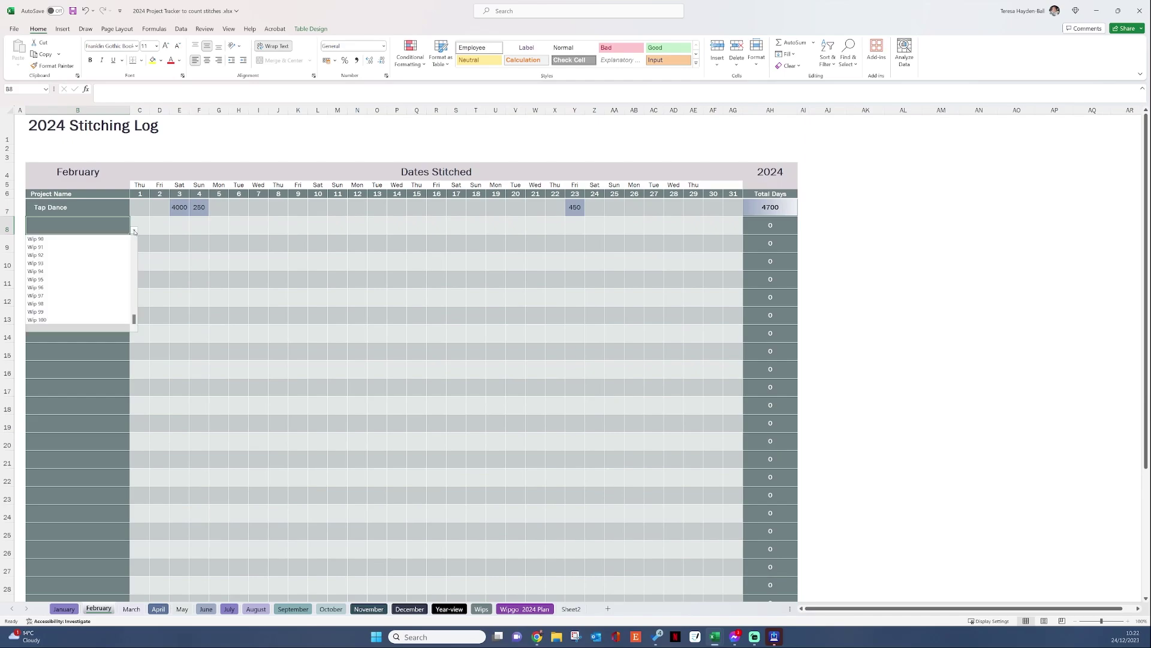
pyautogui.scroll(-10, 78, 282)
pyautogui.moveTo(135, 324); pyautogui.dragTo(139, 233)
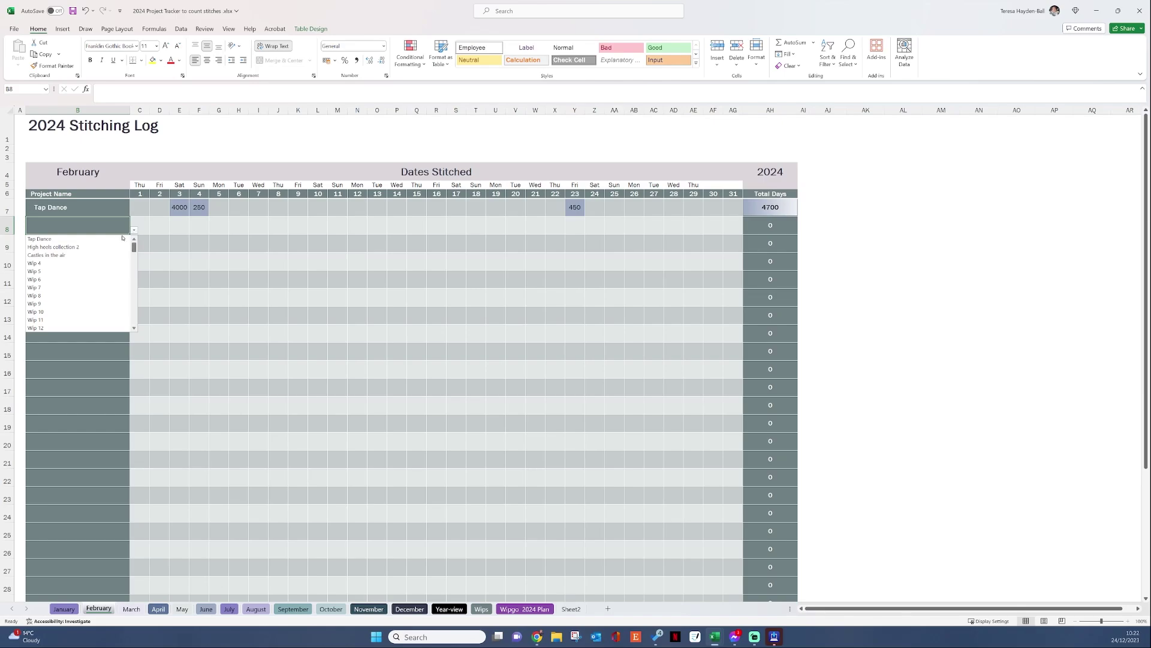
pyautogui.click(61, 247)
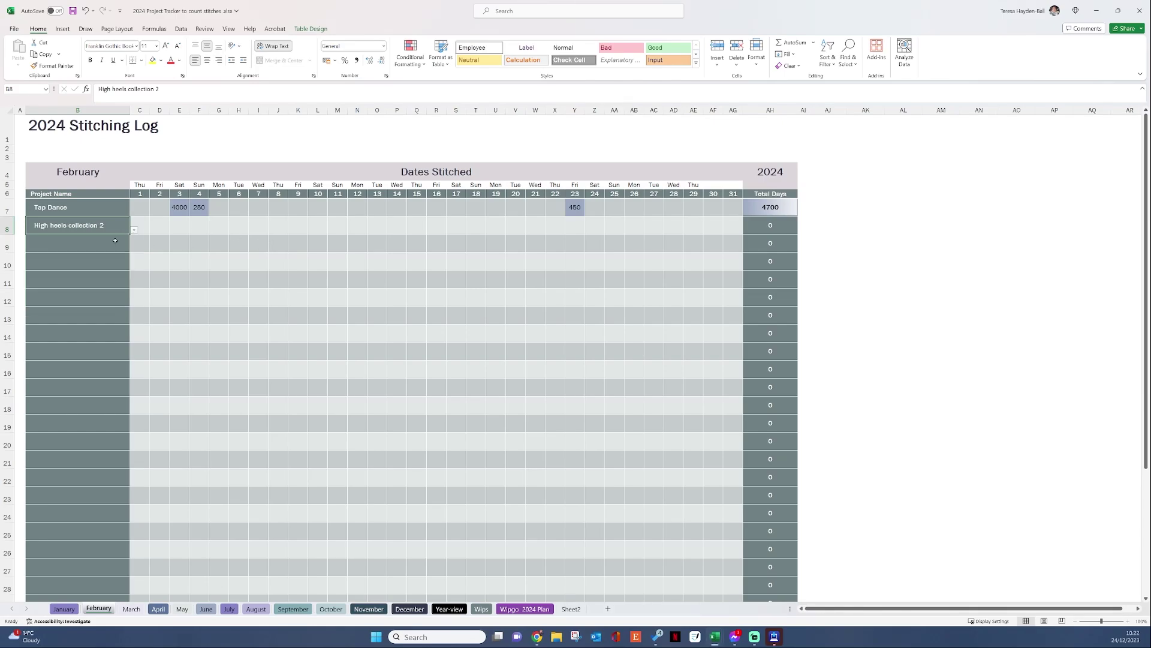
# - Log High heels collection 2 stitches for February: 250 on the 3rd, 460 on the 10th and 10 on the 12th
pyautogui.click(185, 220)
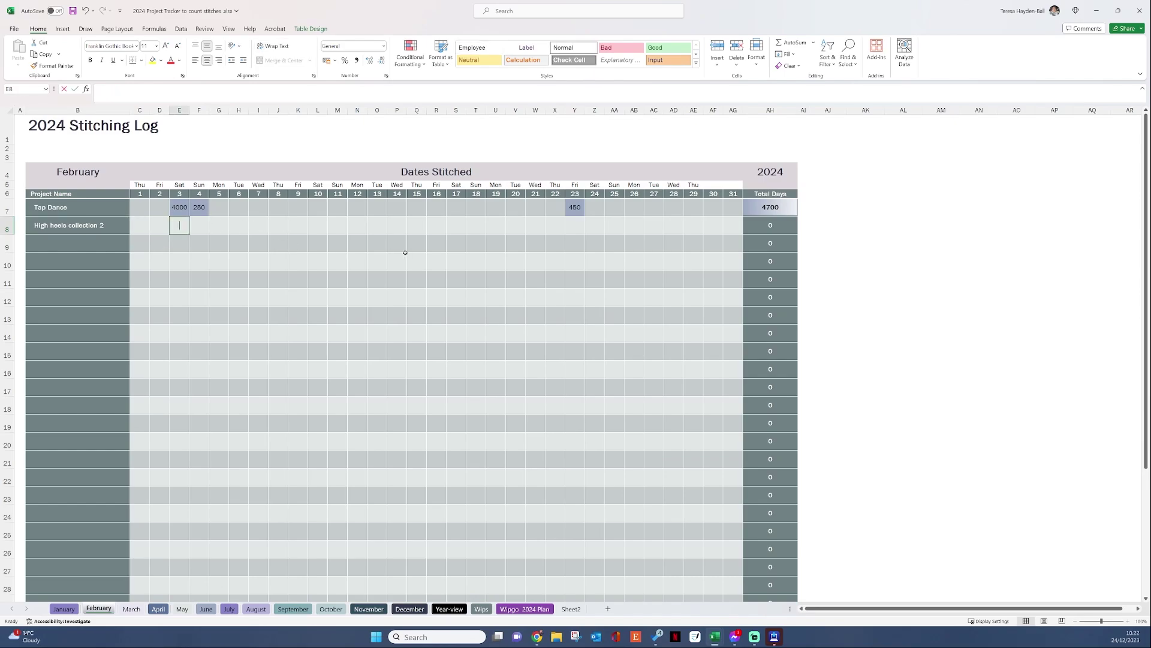
pyautogui.write('250')
pyautogui.press('Right')
pyautogui.press('Right')
pyautogui.press('Right')
pyautogui.press('Right')
pyautogui.press('Right')
pyautogui.press('Right')
pyautogui.press('Right')
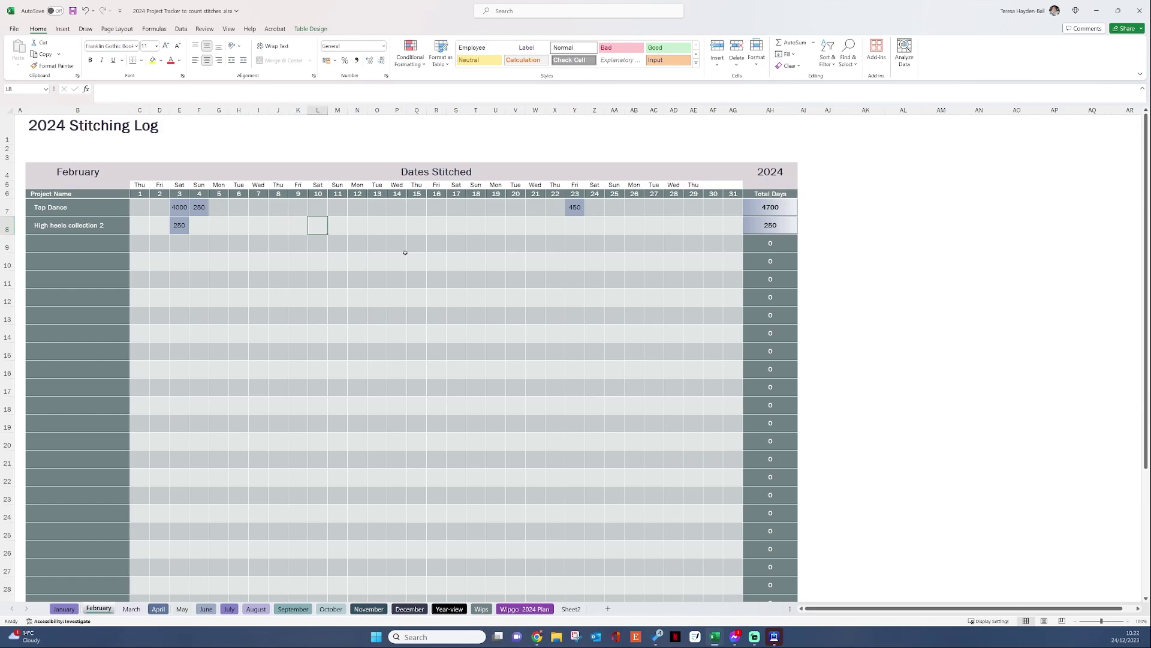
pyautogui.write('460')
pyautogui.press('Right')
pyautogui.press('Right')
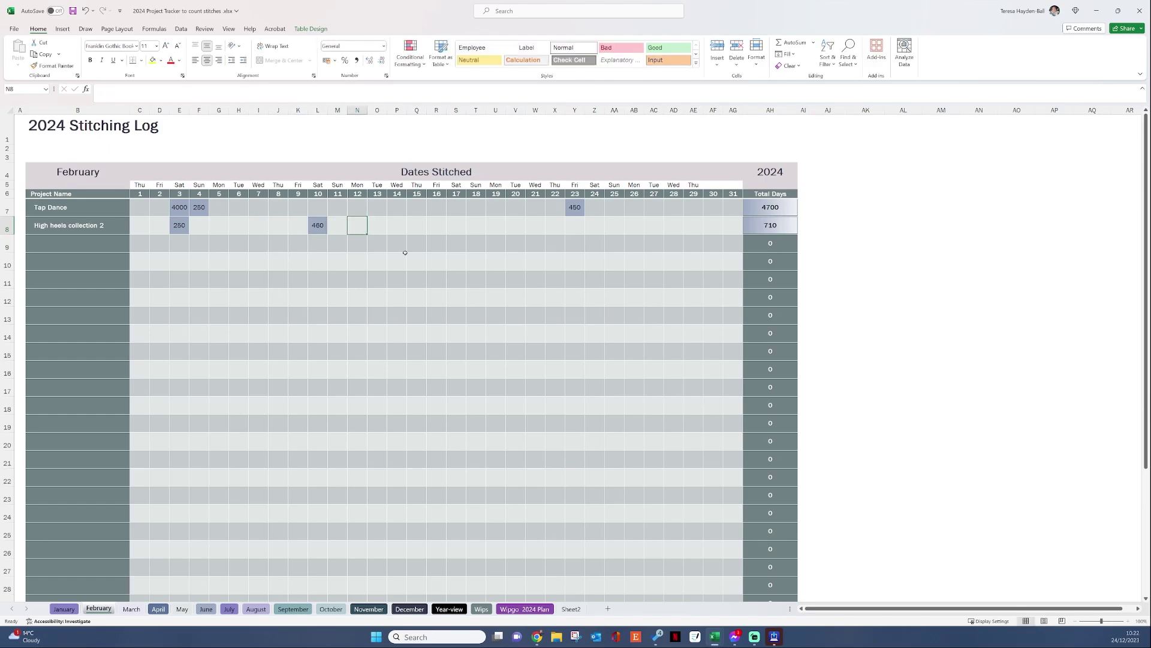
pyautogui.write('10')
pyautogui.press('Right')
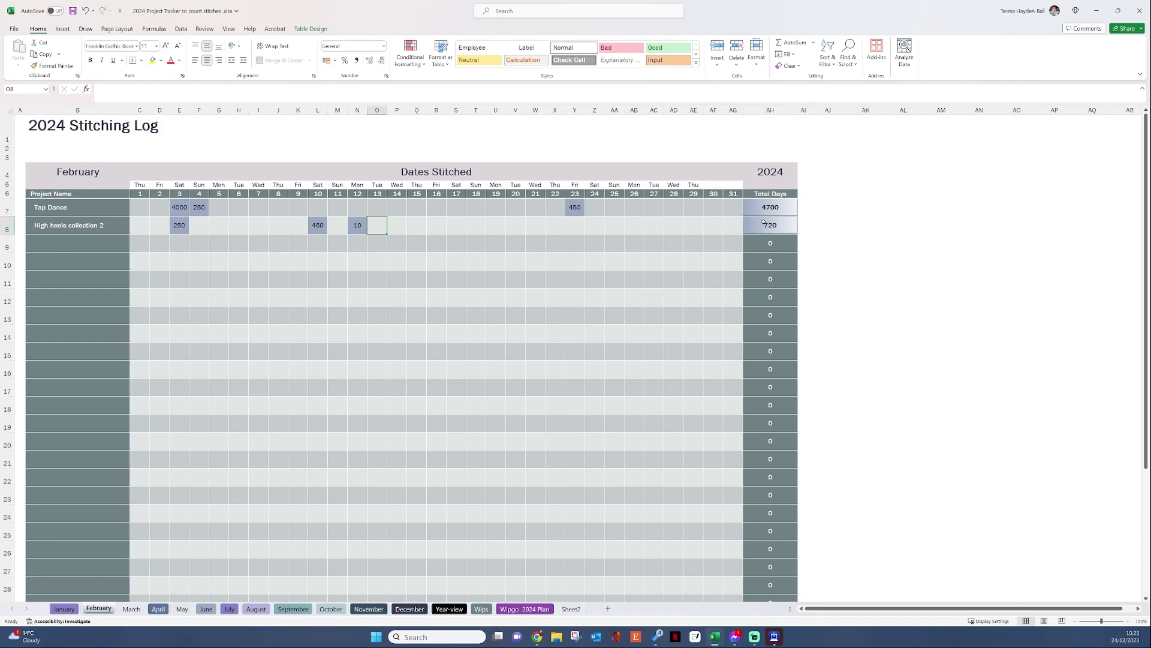
# - Review the February totals, the yearly stitch totals on the Year-view sheet, and the Wips and January sheets
pyautogui.scroll(-5, 482, 427)
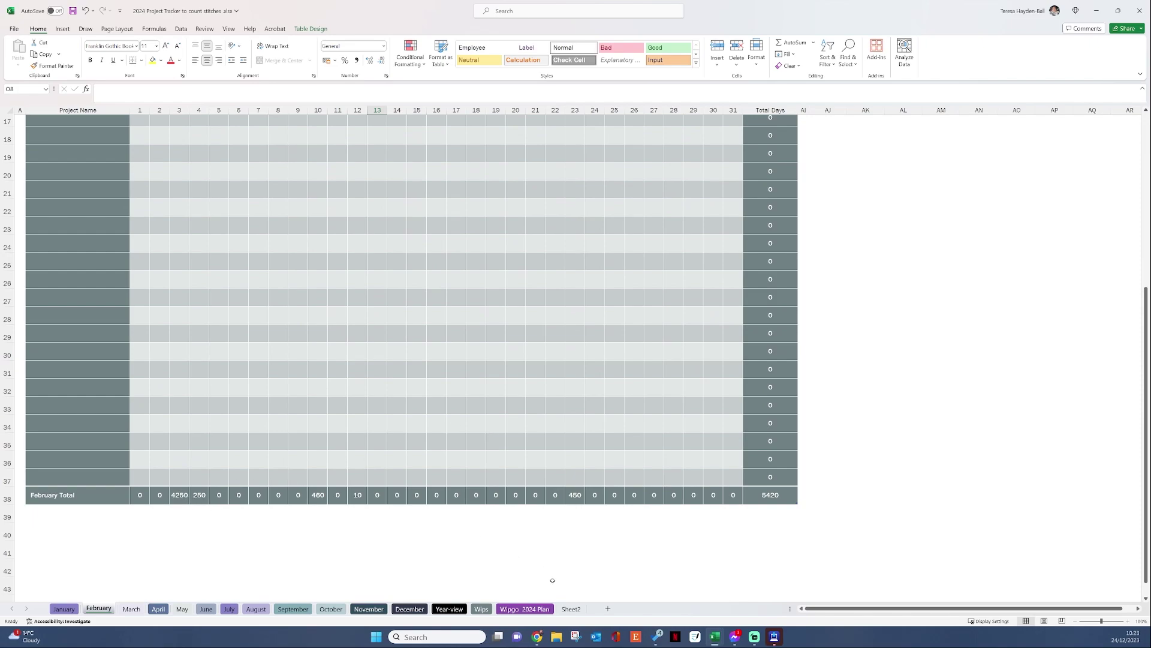
pyautogui.click(448, 608)
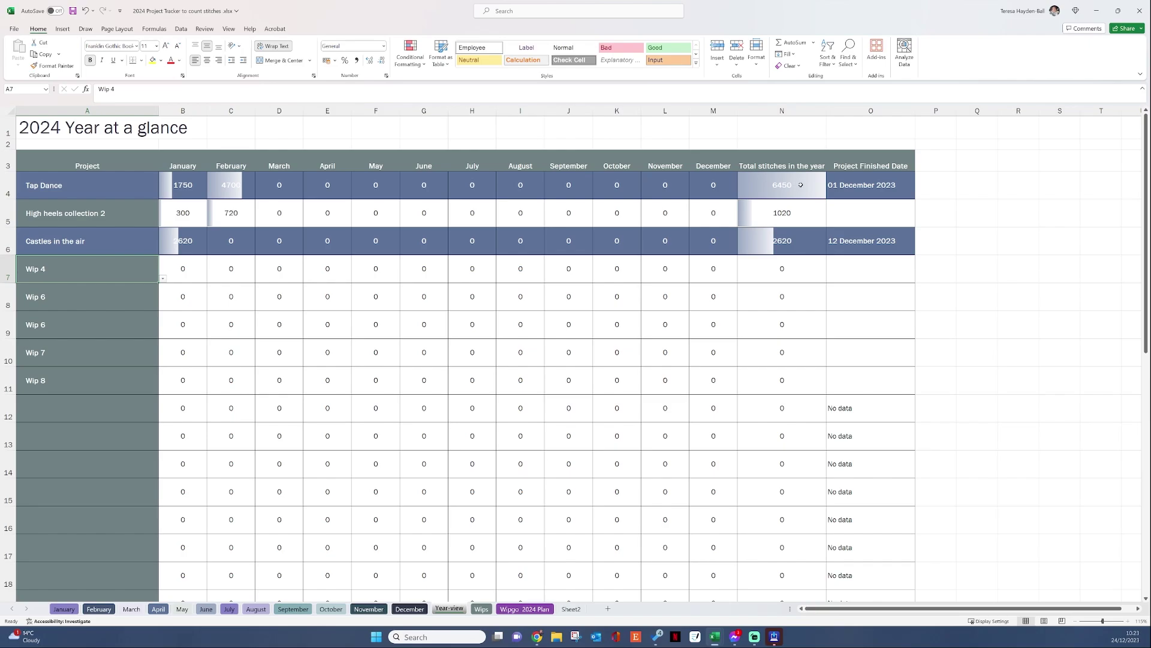
pyautogui.click(773, 216)
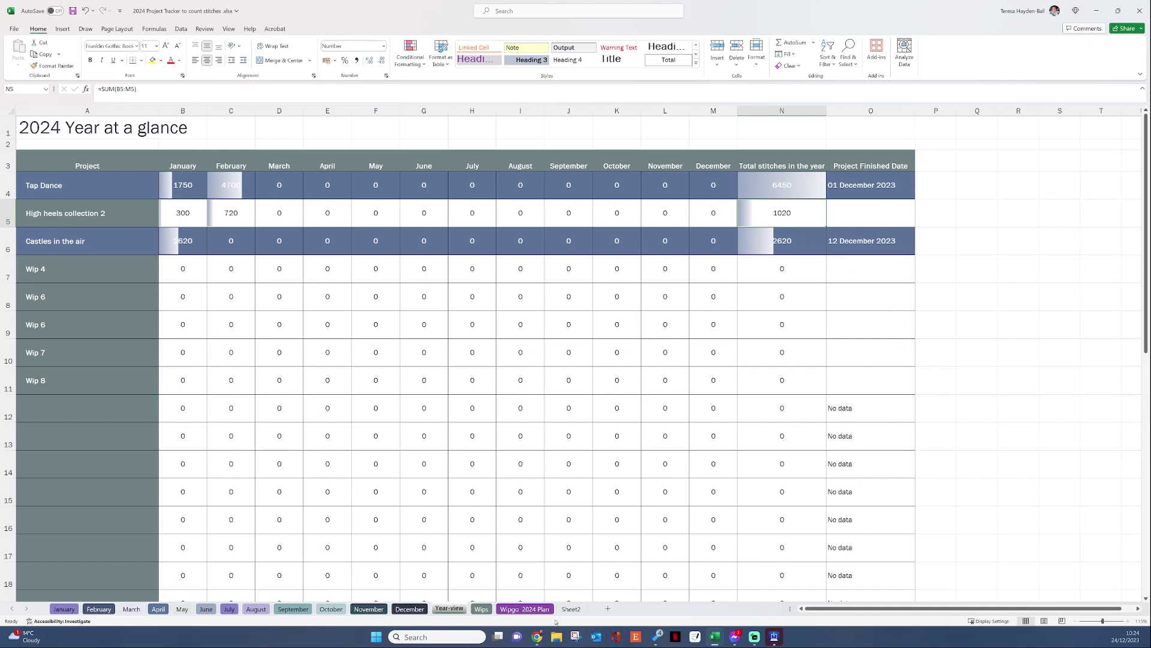
pyautogui.click(482, 609)
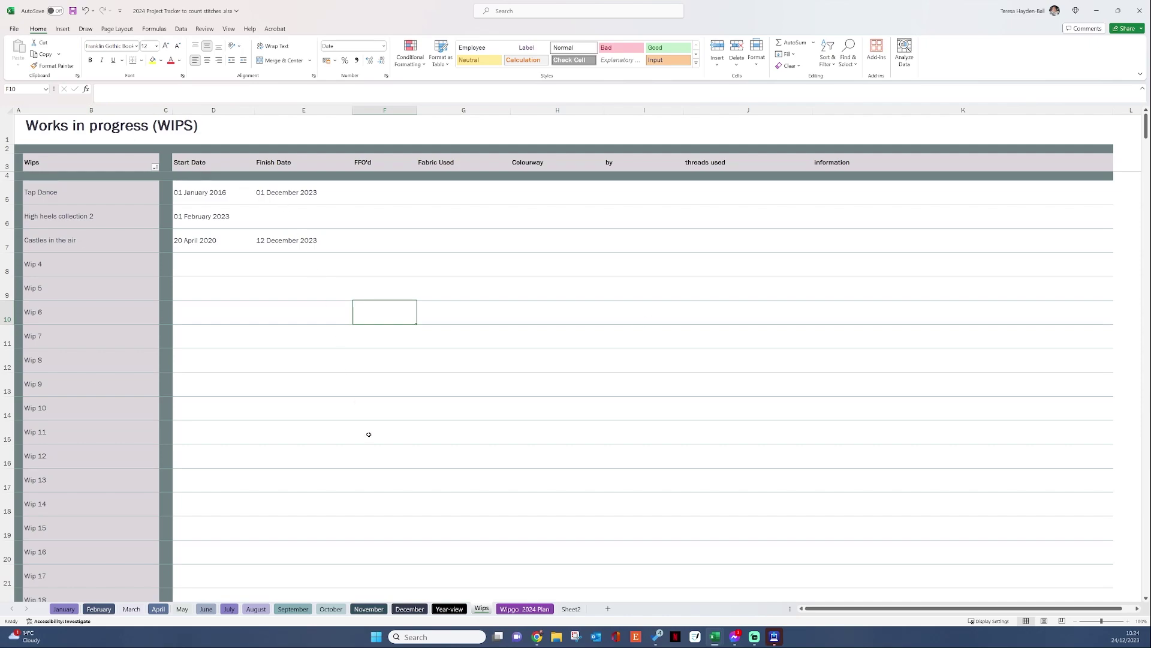
pyautogui.click(66, 609)
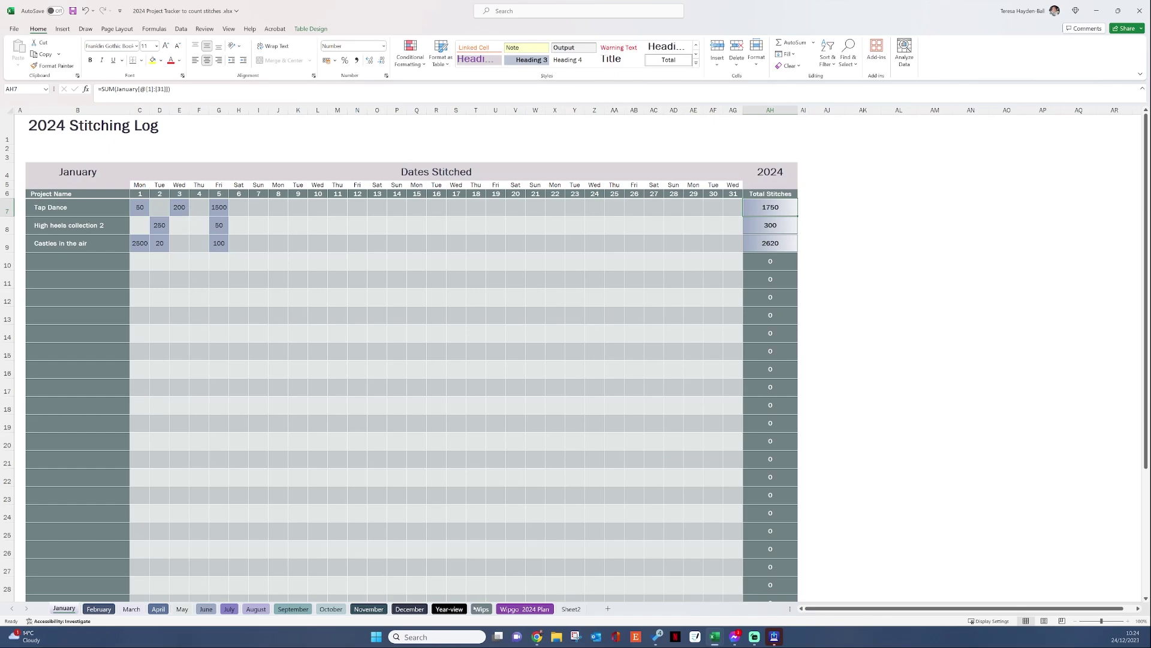
pyautogui.click(482, 608)
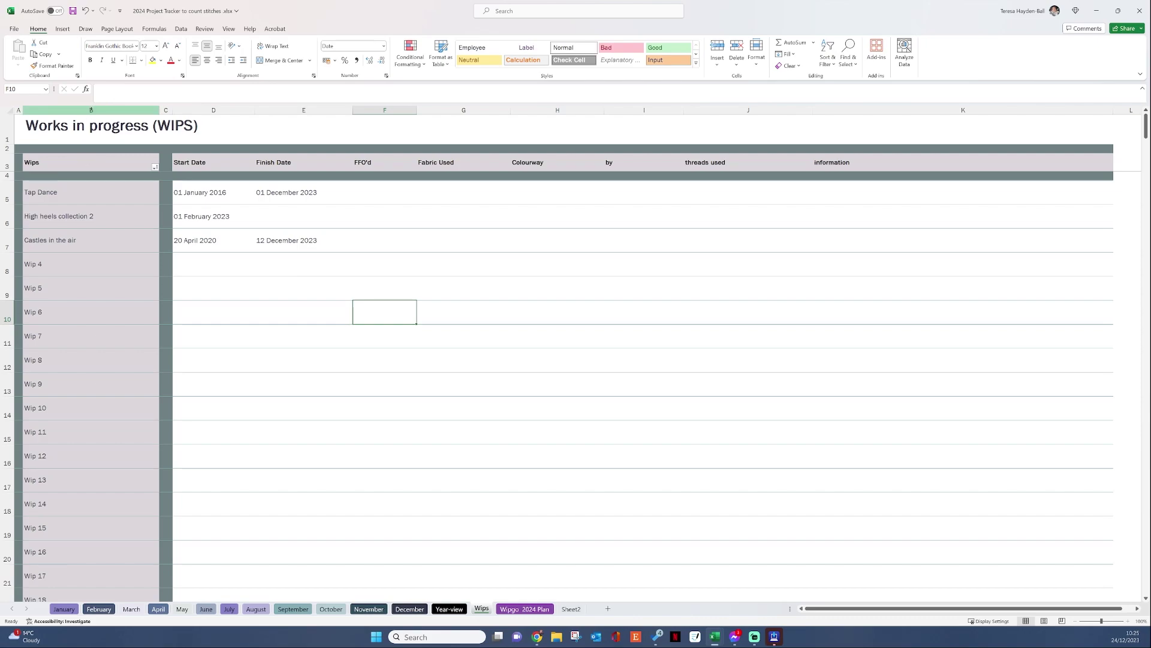
# - Examine the columns of the Wips sheet, from project names and dates through FFO'd and fabric used to information
pyautogui.click(91, 110)
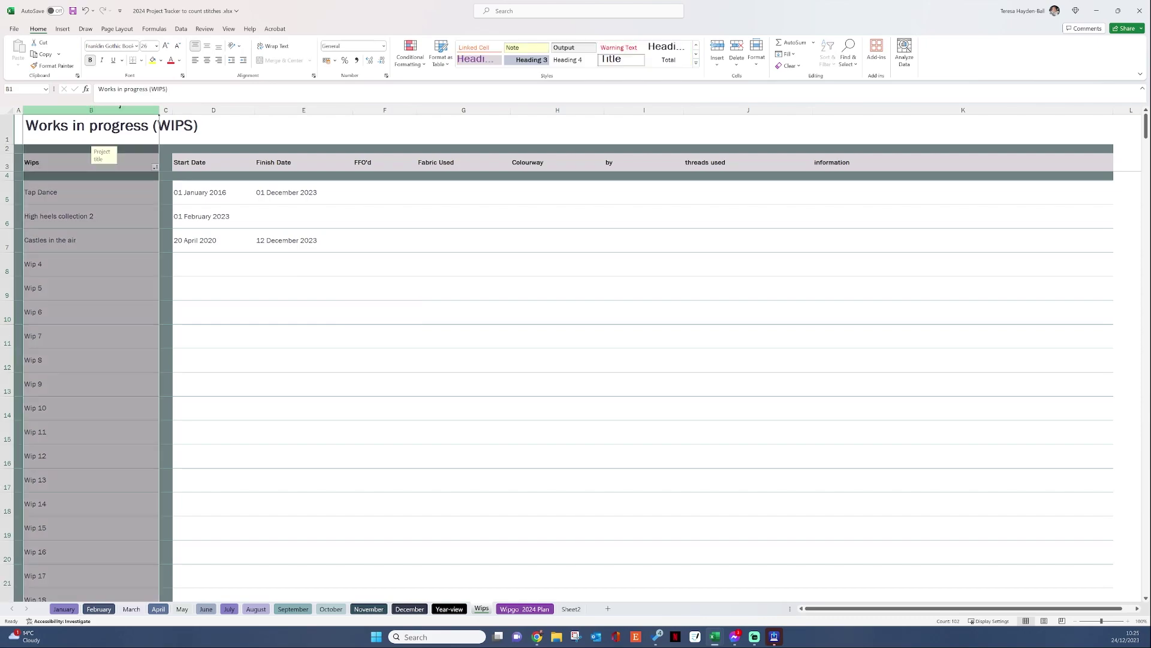
pyautogui.click(249, 110)
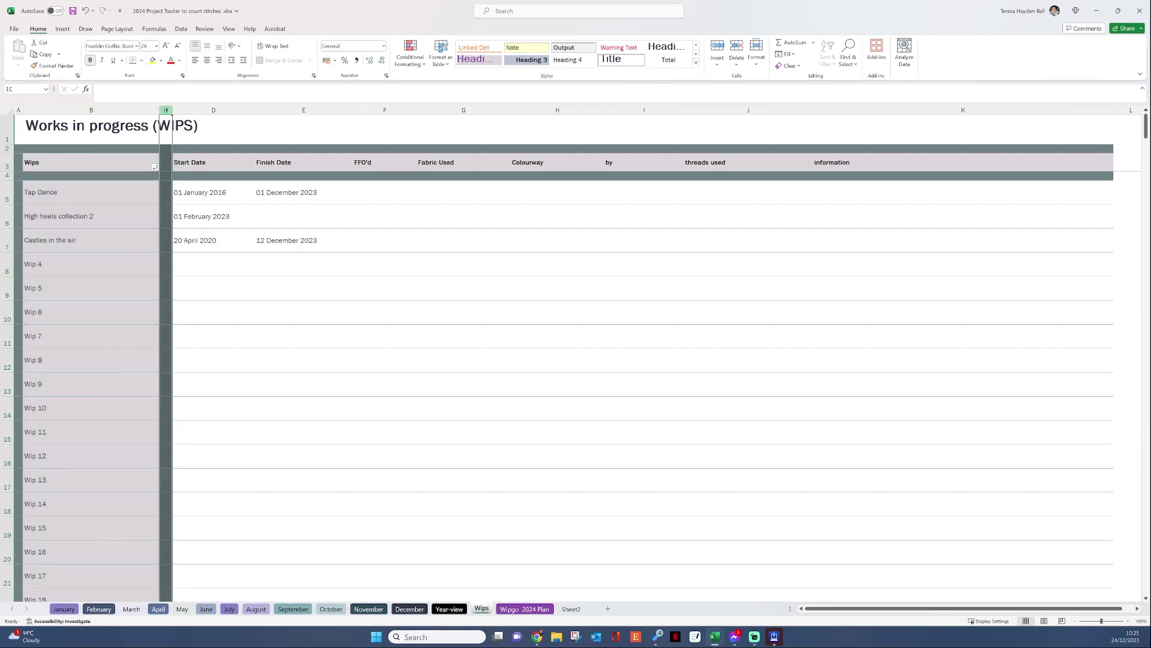
pyautogui.click(263, 110)
pyautogui.click(375, 110)
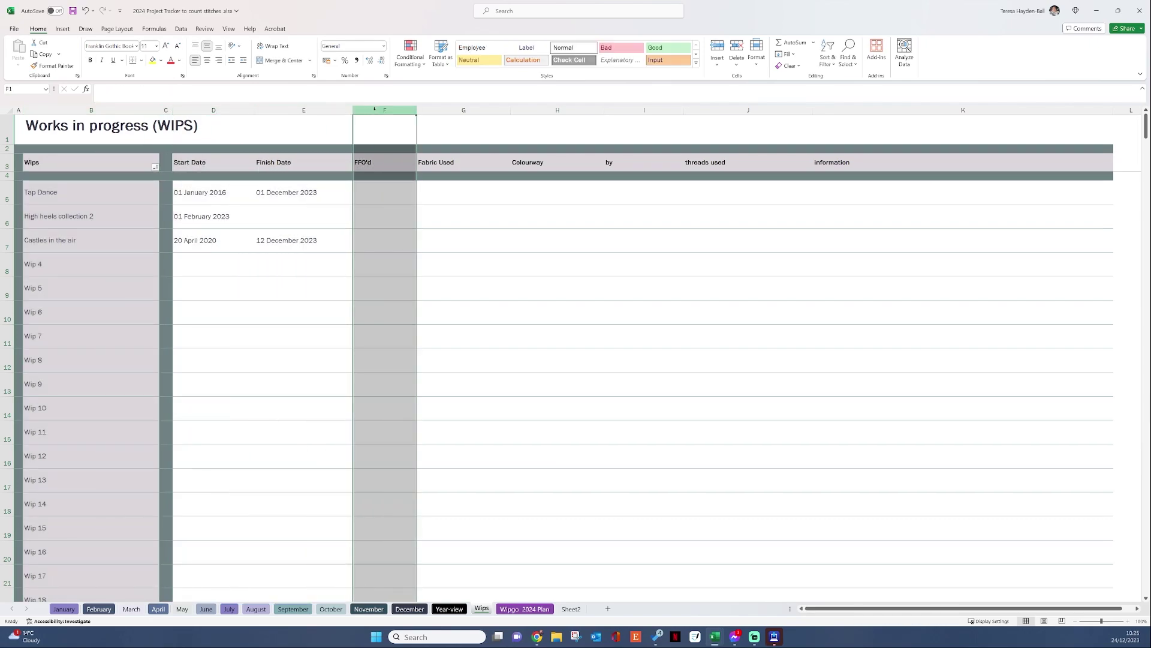
pyautogui.click(445, 110)
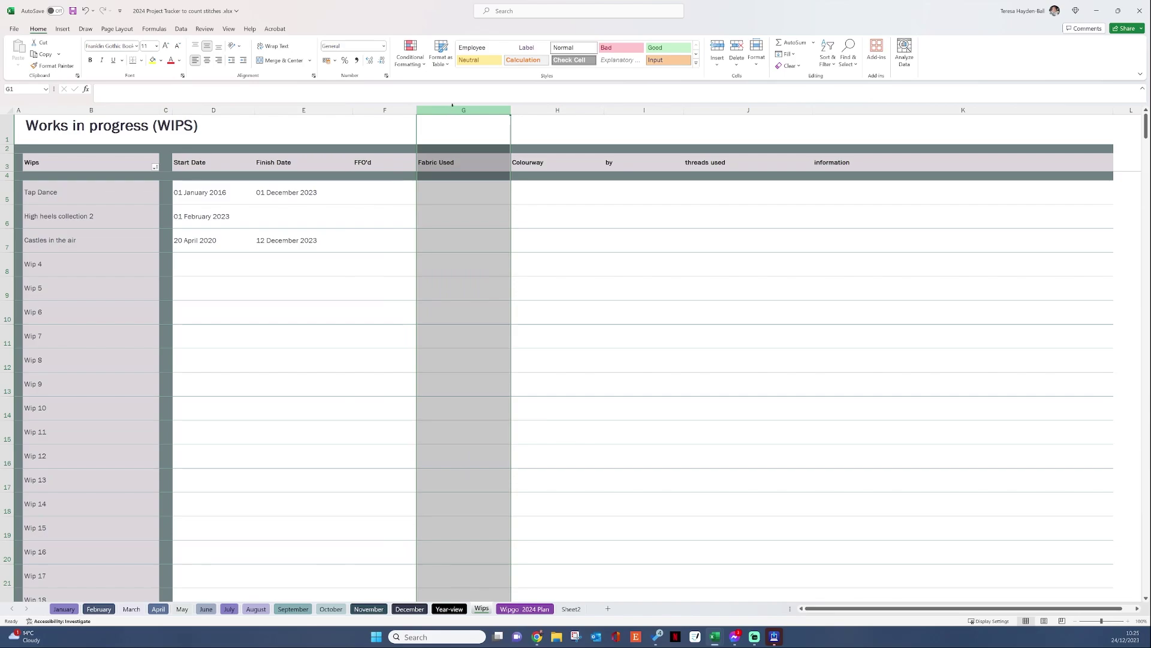
pyautogui.click(1022, 108)
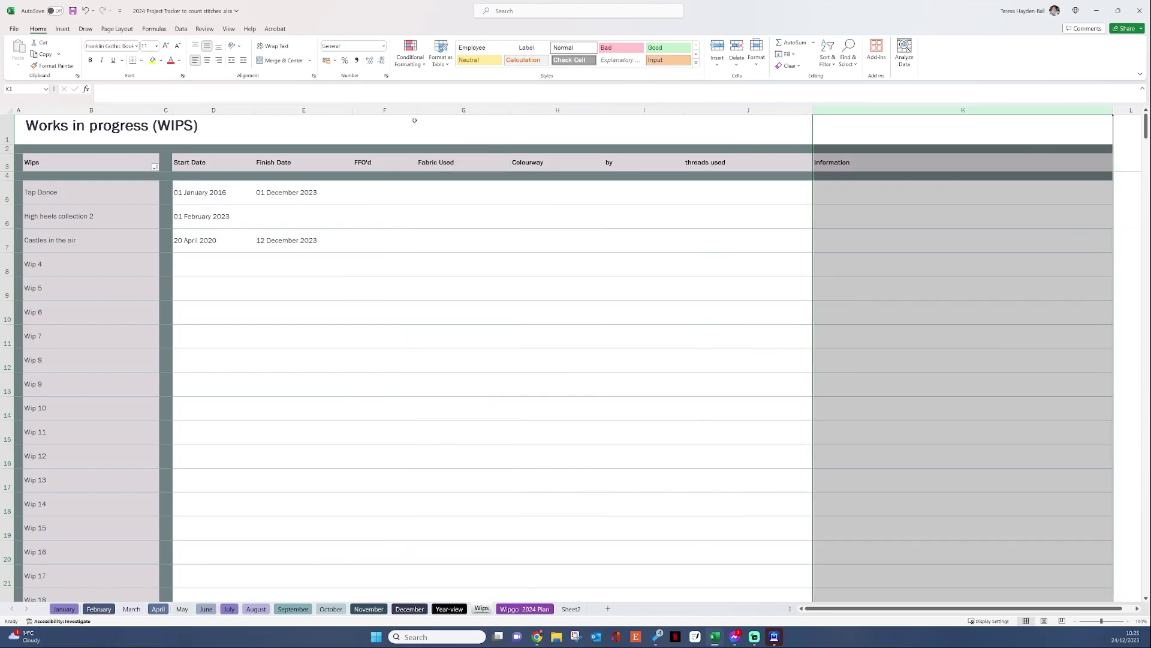
pyautogui.click(1120, 113)
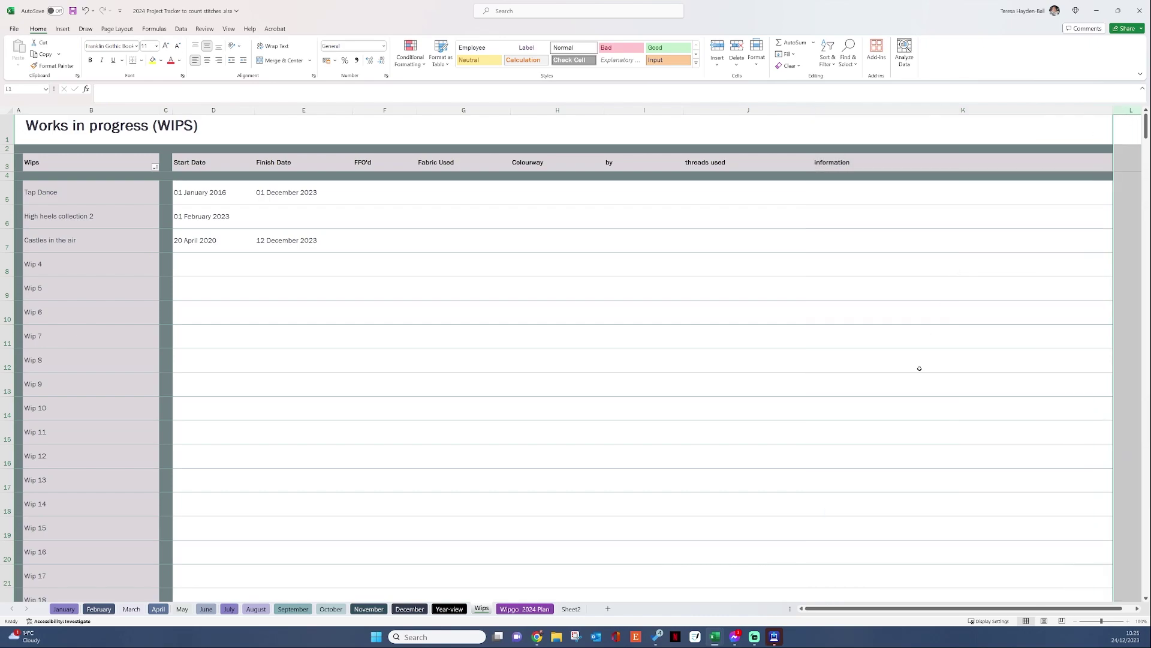
pyautogui.hscroll(1, 817, 608)
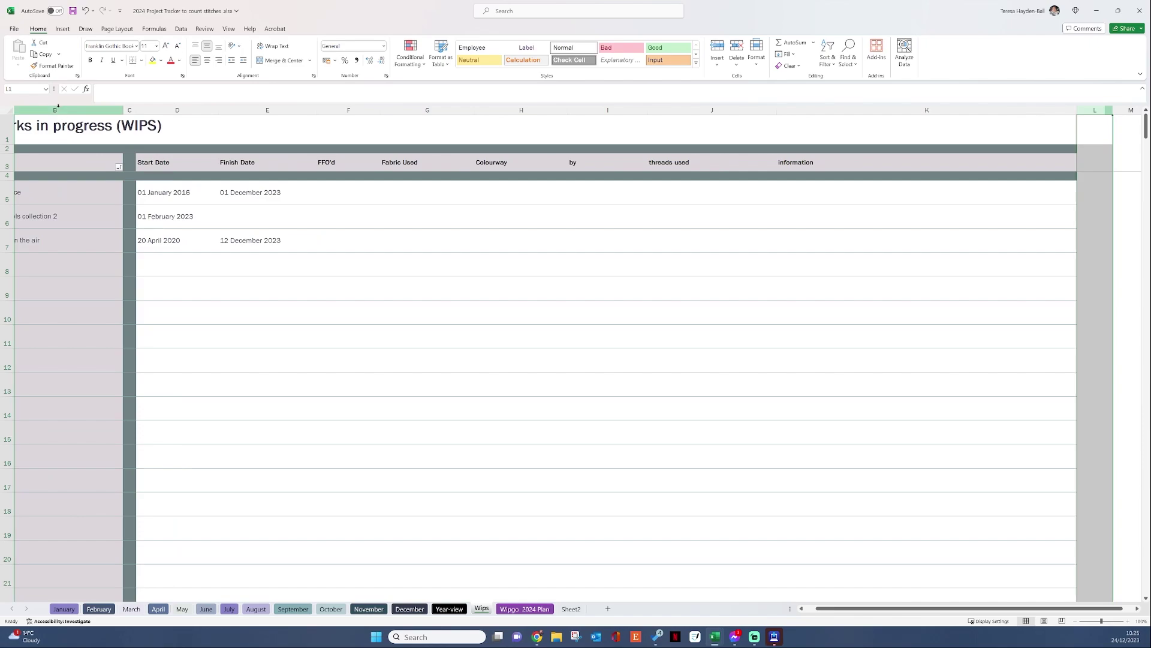
pyautogui.click(90, 110)
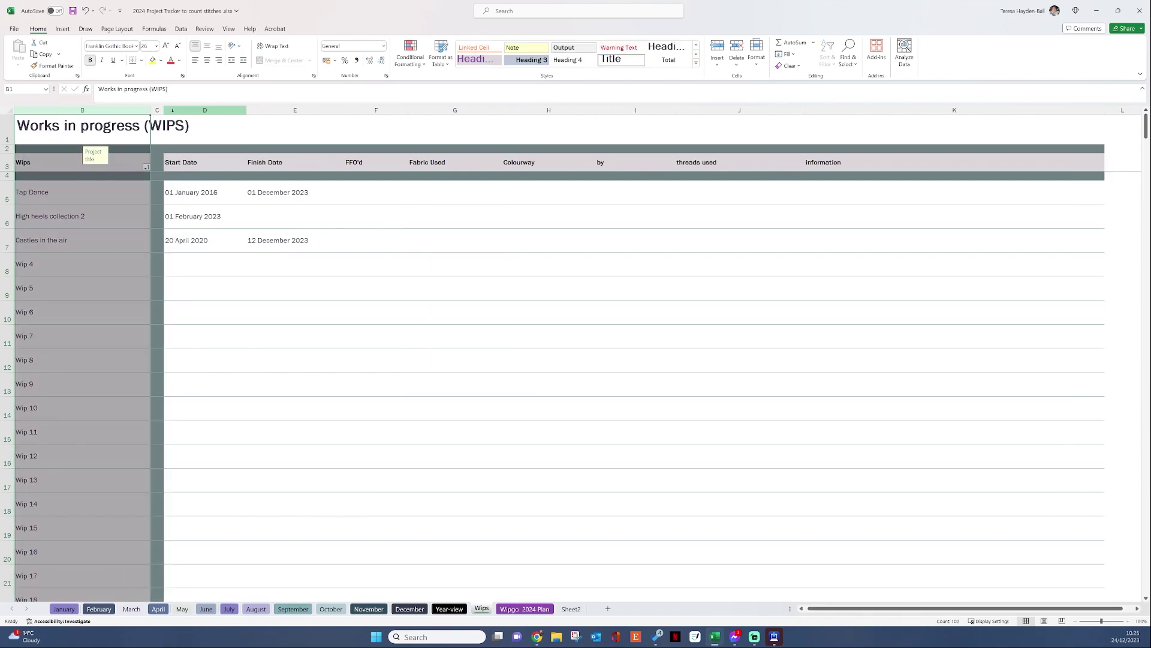
pyautogui.click(195, 111)
pyautogui.click(294, 110)
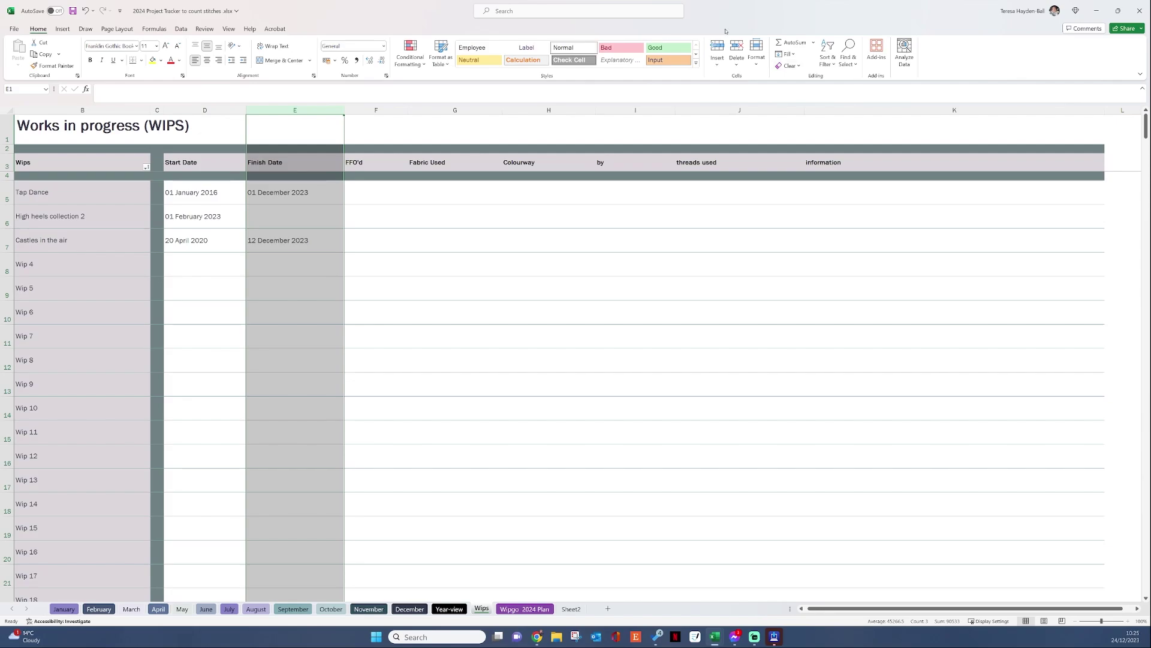
# - View the options available for the Start Date column on the Wips sheet without applying any
pyautogui.click(232, 107)
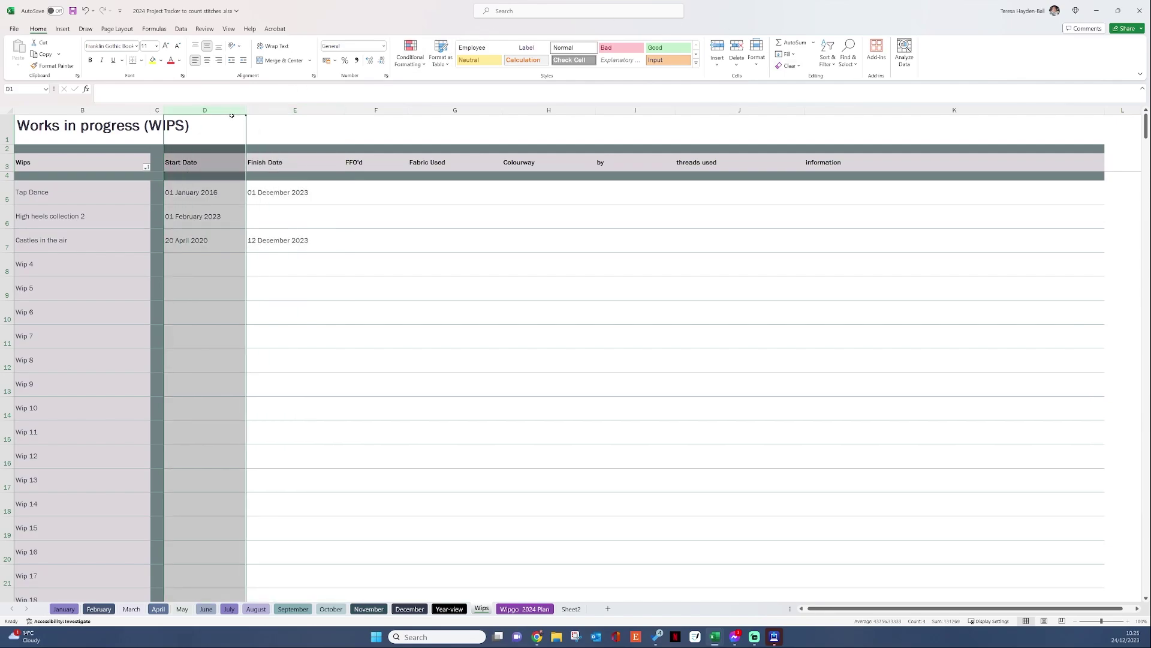
pyautogui.rightClick(232, 111)
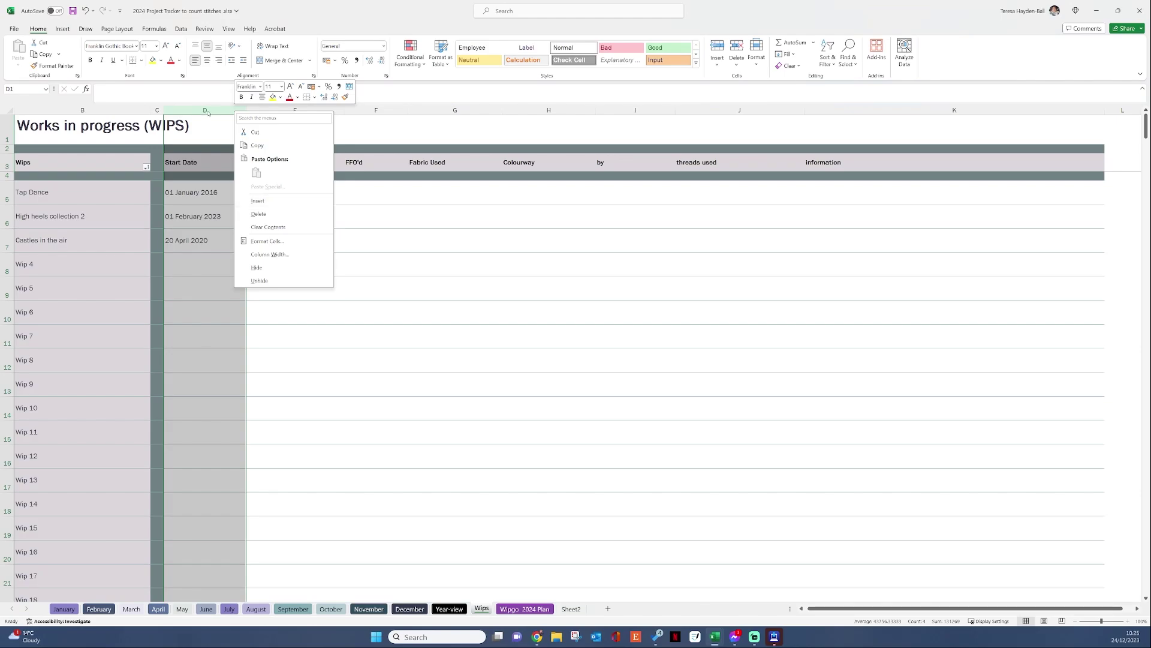
pyautogui.press('Escape')
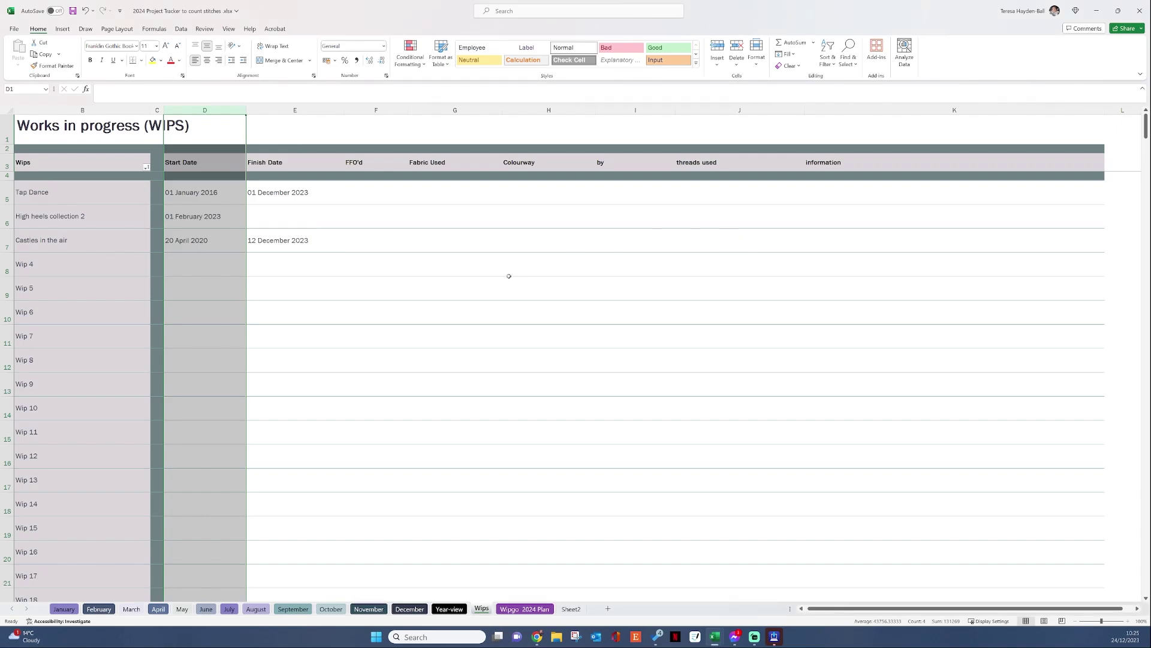
pyautogui.click(456, 279)
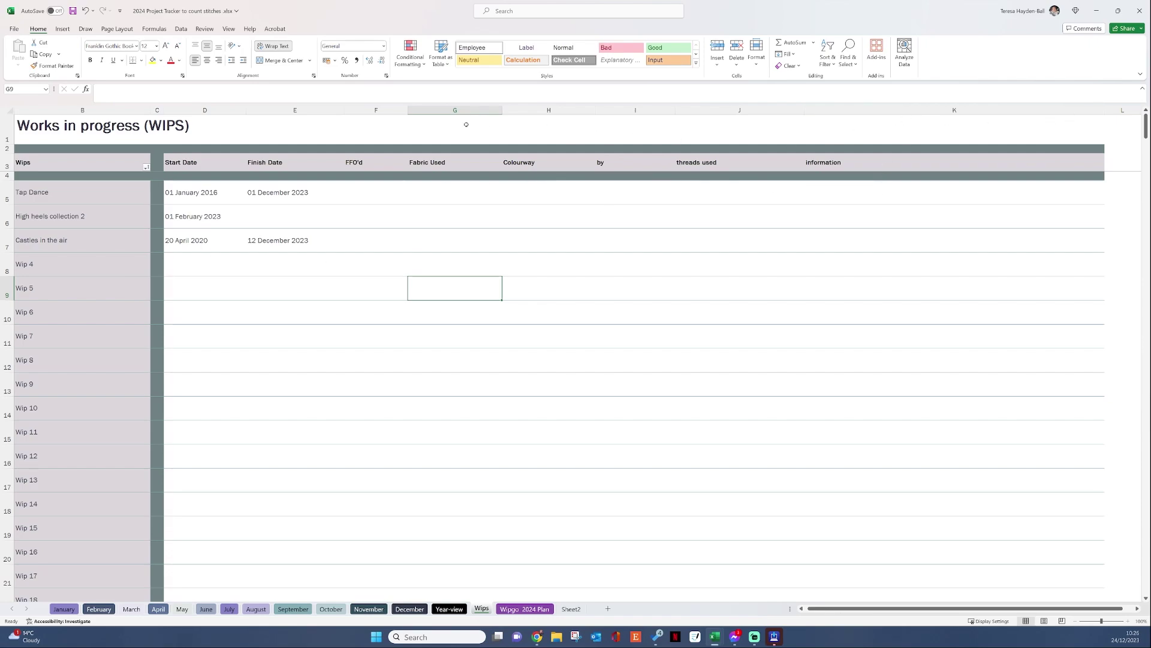
# - Highlight the Wips sheet columns individually, from Fabric Used to information and from the project names to FFO'd
pyautogui.click(433, 109)
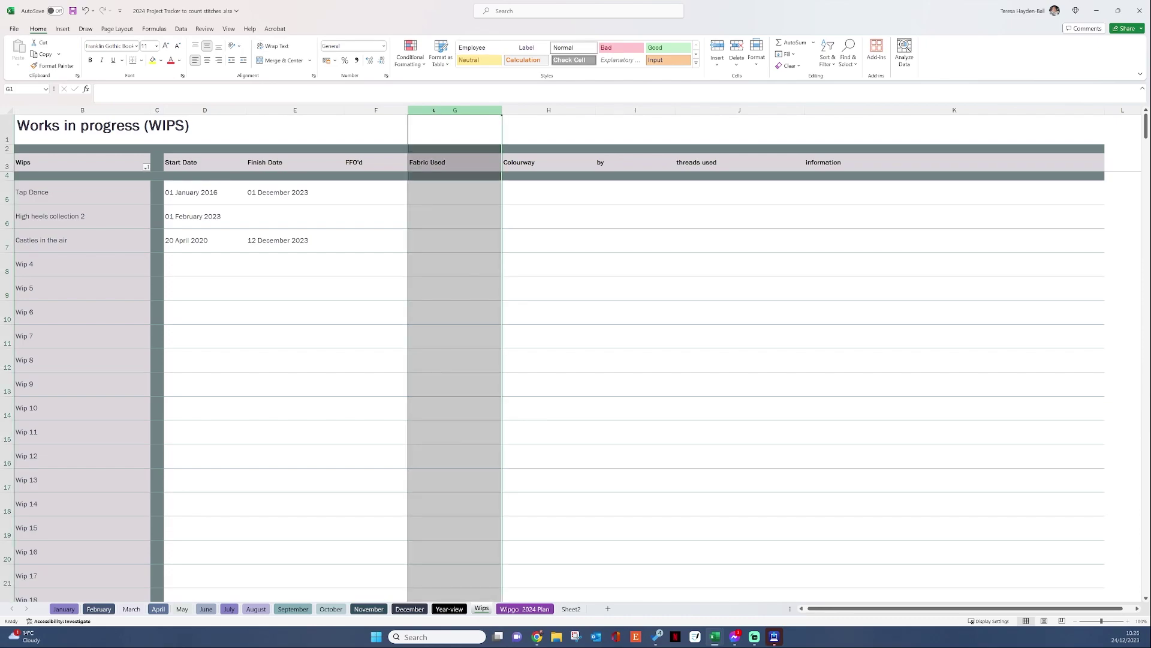
pyautogui.click(635, 110)
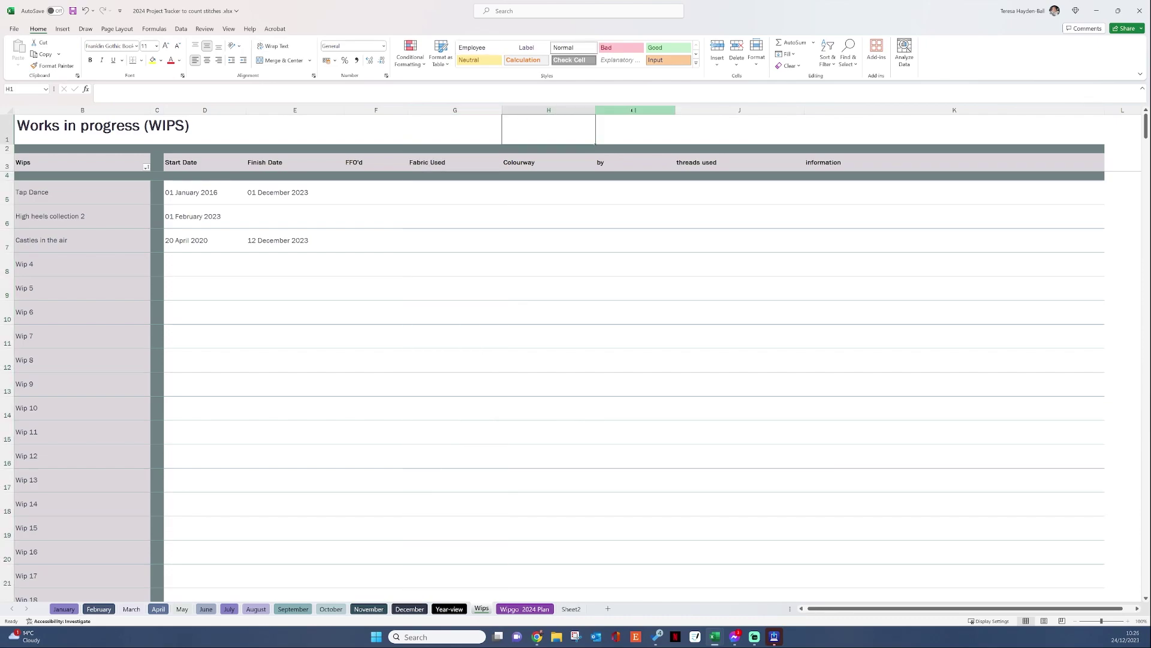
pyautogui.moveTo(740, 109); pyautogui.dragTo(889, 108)
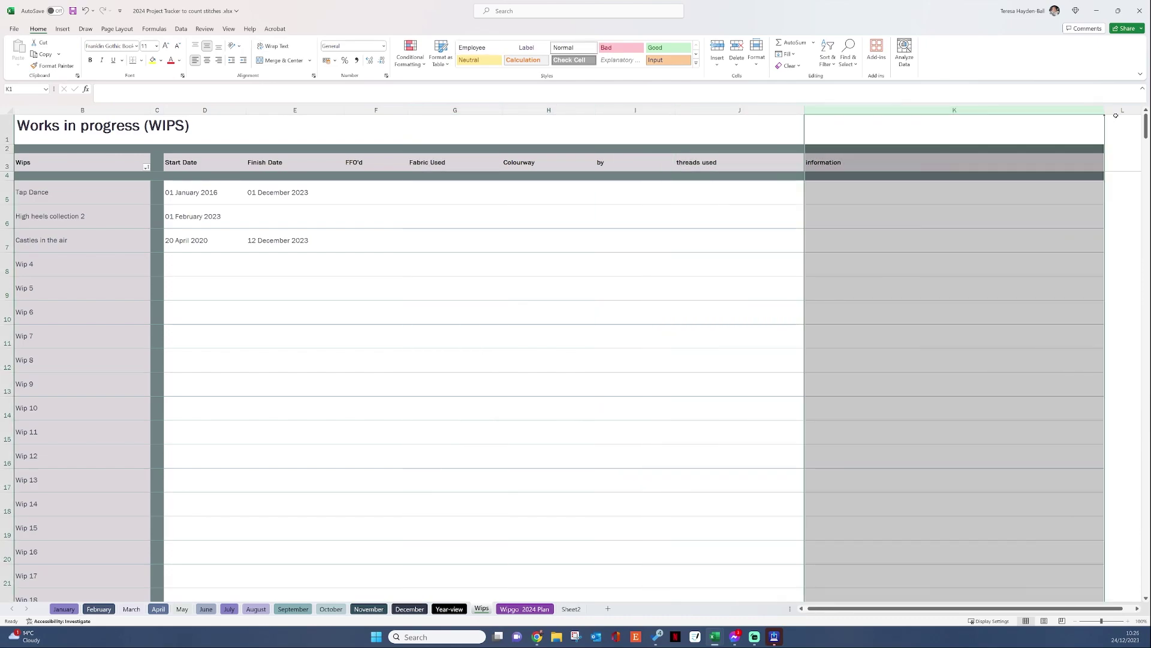
pyautogui.click(1122, 110)
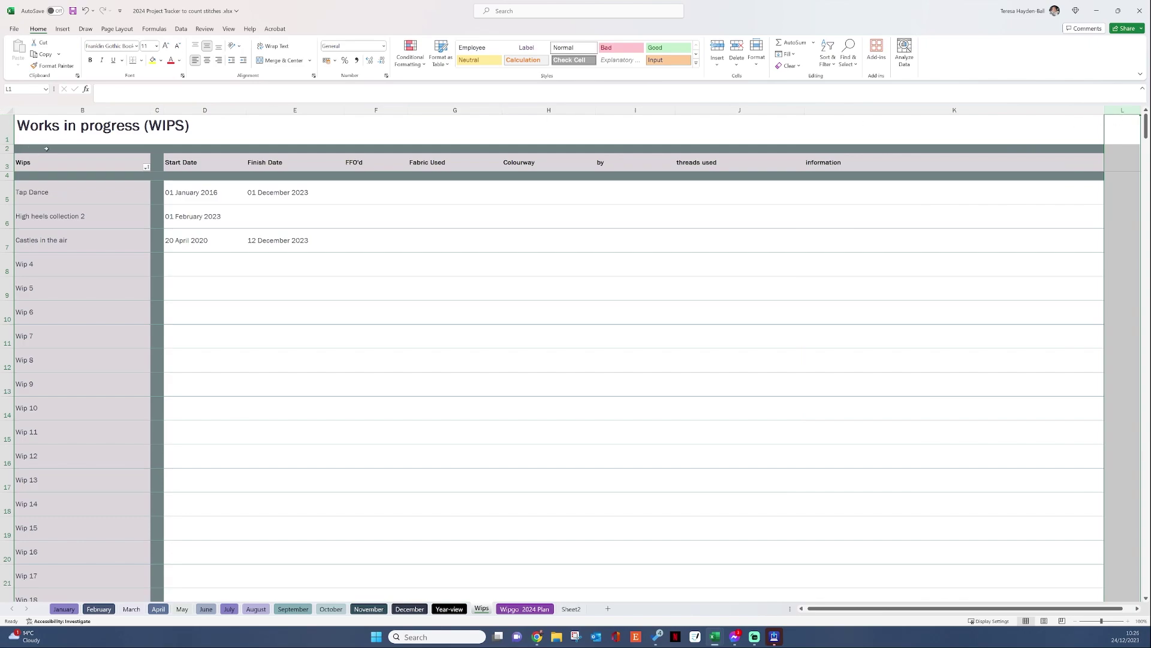
pyautogui.click(83, 112)
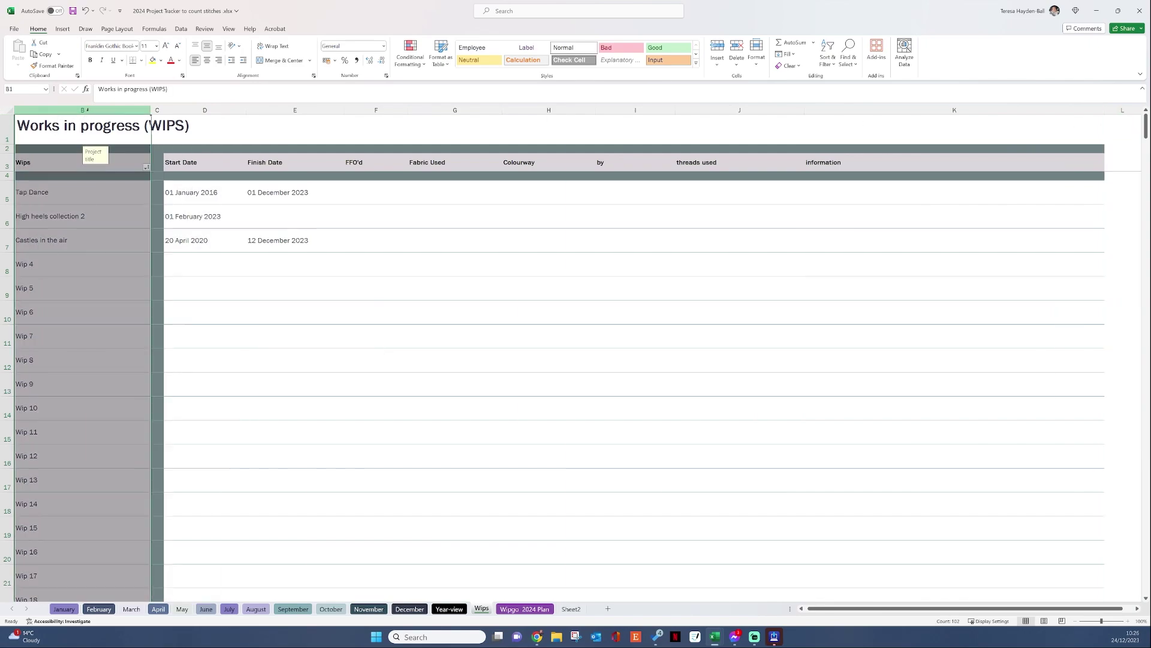
pyautogui.click(204, 110)
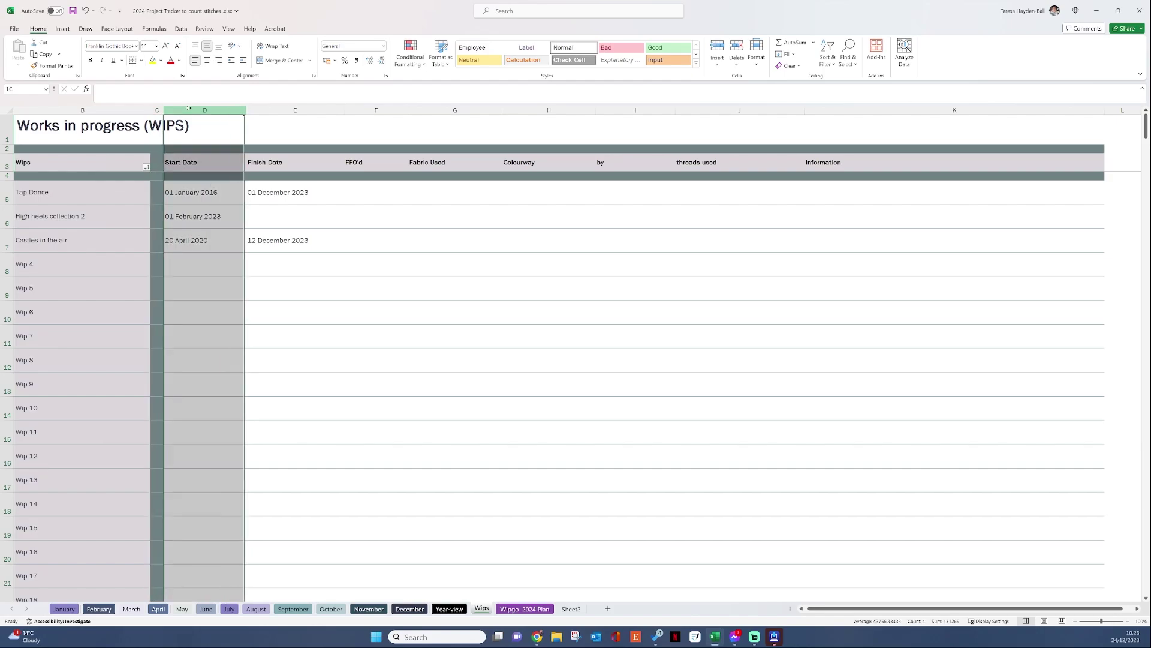
pyautogui.click(260, 111)
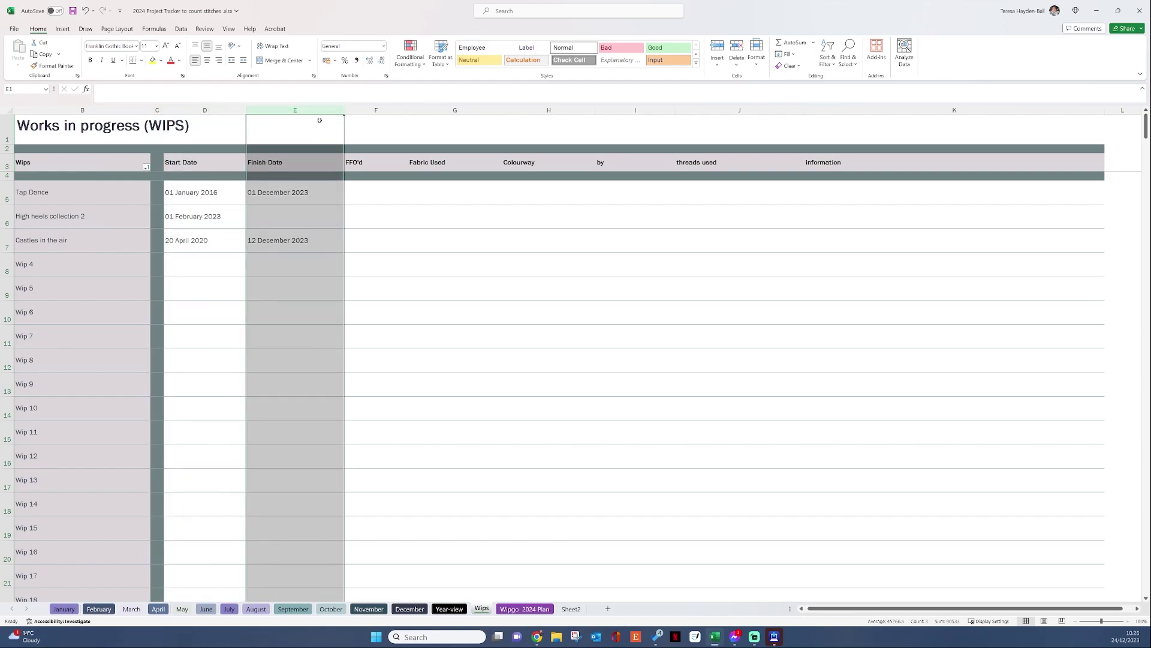
pyautogui.click(380, 110)
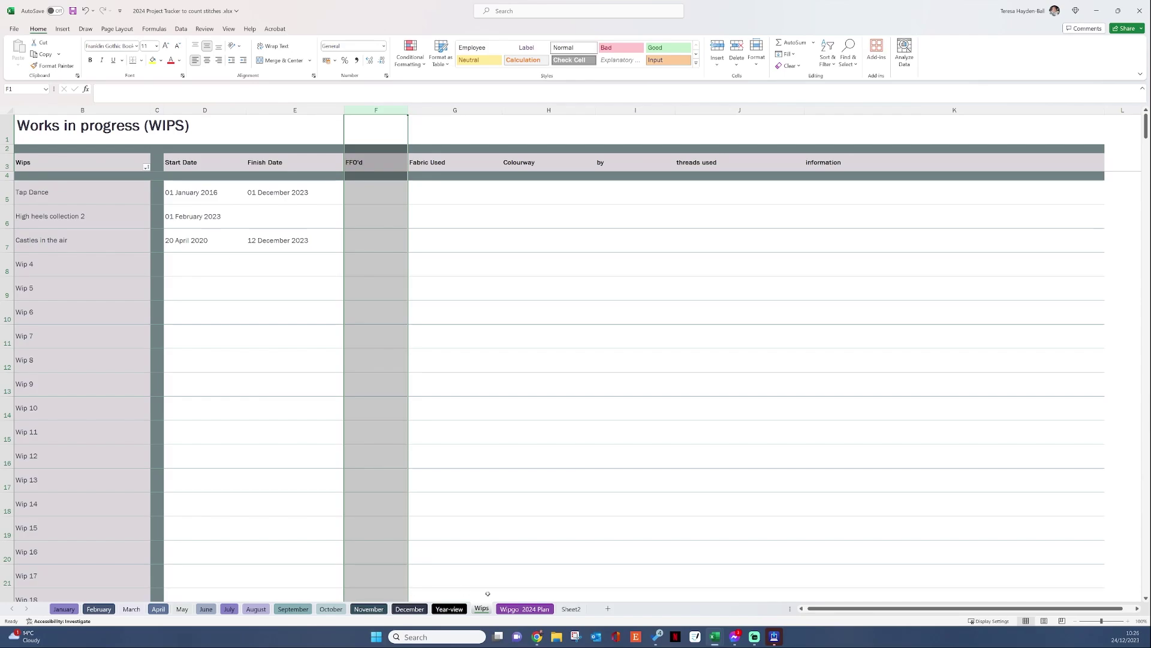
# - Review the Wipgo 2024 Plan sheet and the January to April stitching logs of the stitch-count tracker
pyautogui.click(515, 608)
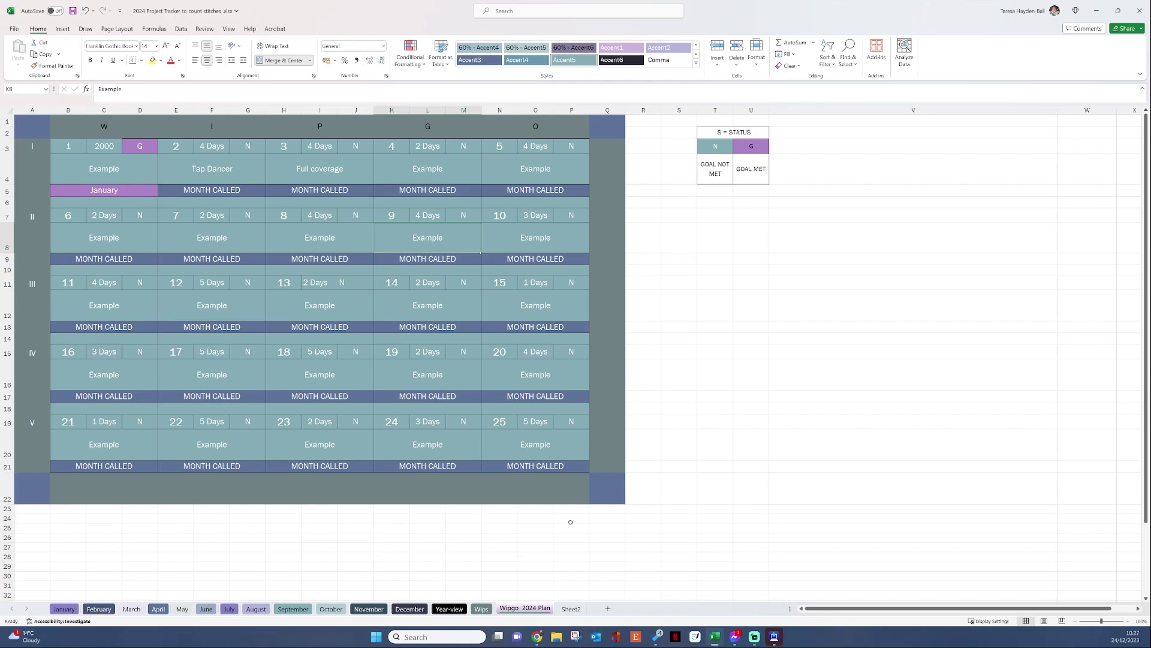
pyautogui.click(64, 609)
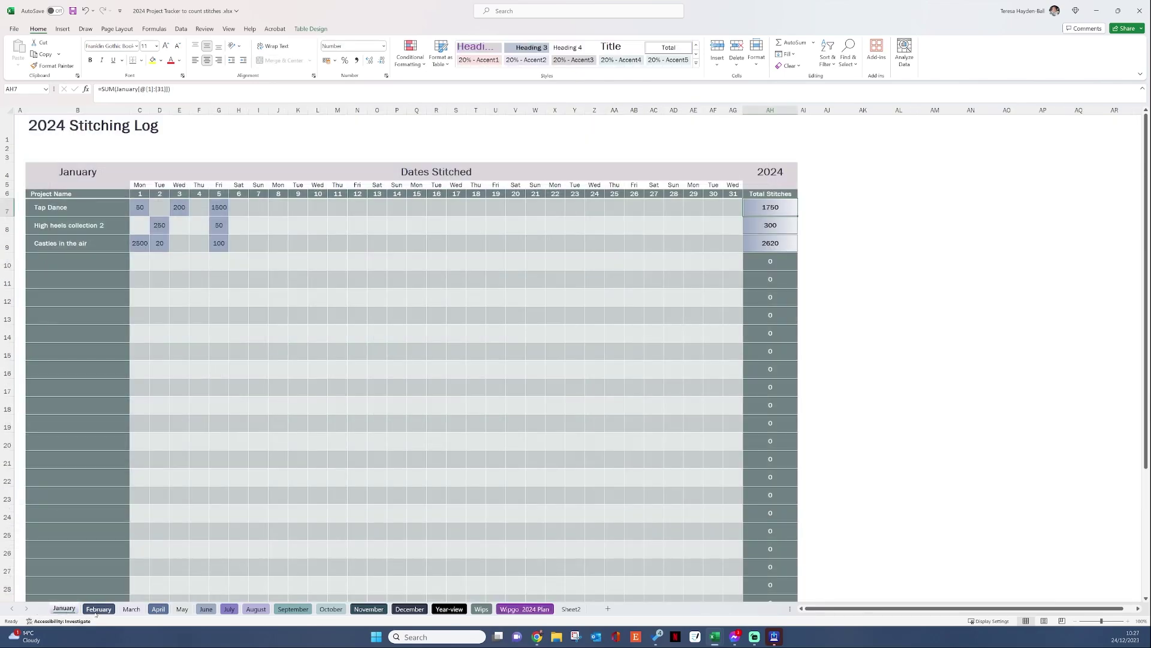
pyautogui.click(97, 609)
pyautogui.scroll(5, 249, 465)
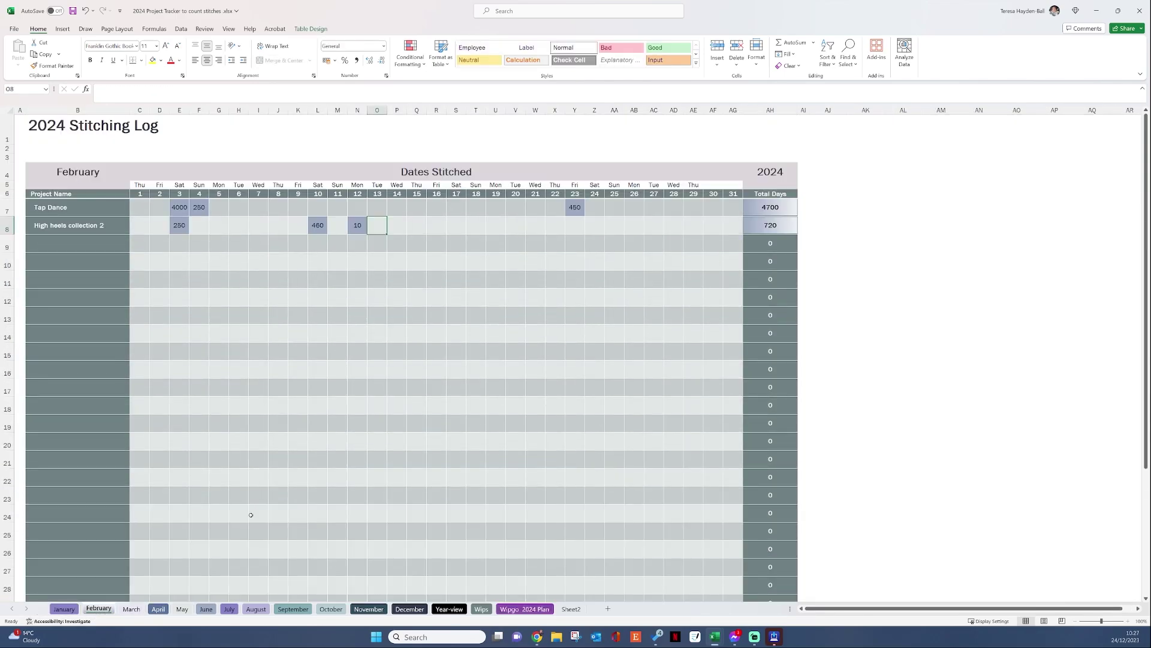
pyautogui.click(158, 610)
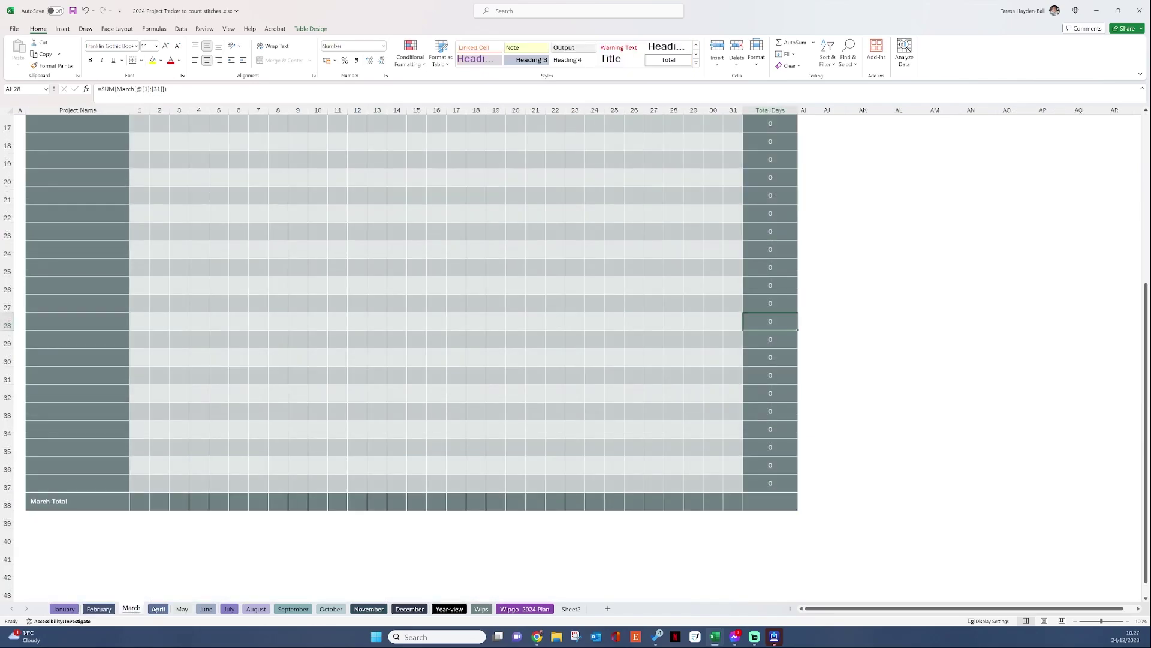
pyautogui.scroll(-1, 244, 443)
pyautogui.scroll(6, 258, 429)
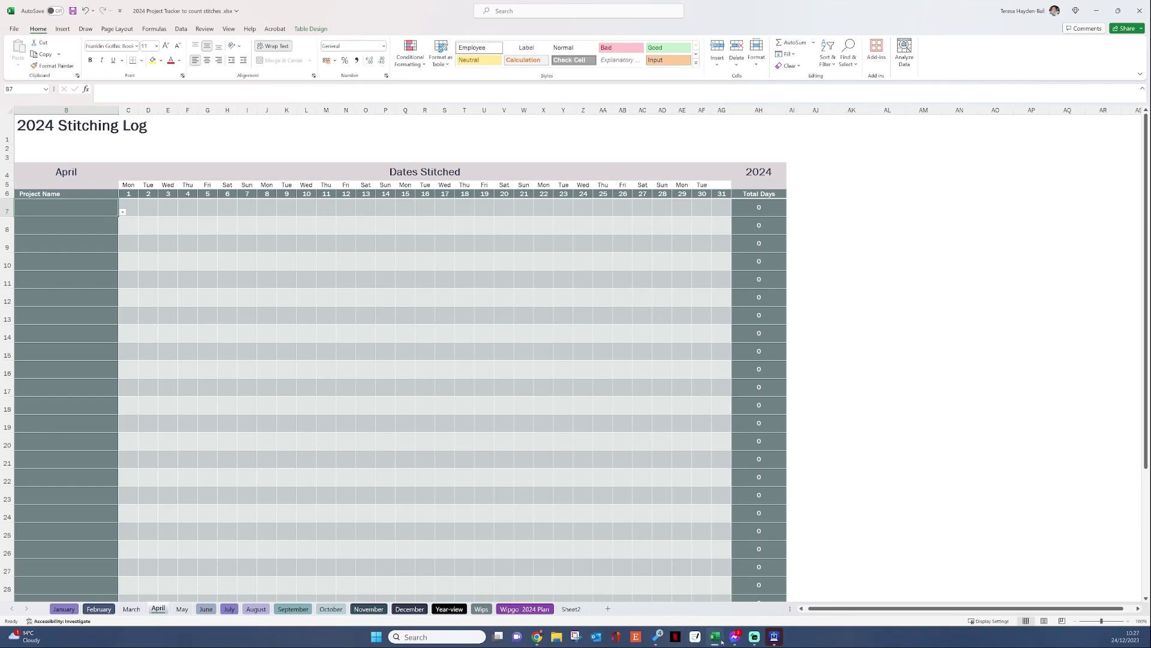
# - Switch to the 2024 Project Tracker counting days workbook and look through its monthly stitching logs from January to October
pyautogui.moveTo(714, 635)
pyautogui.click(768, 593)
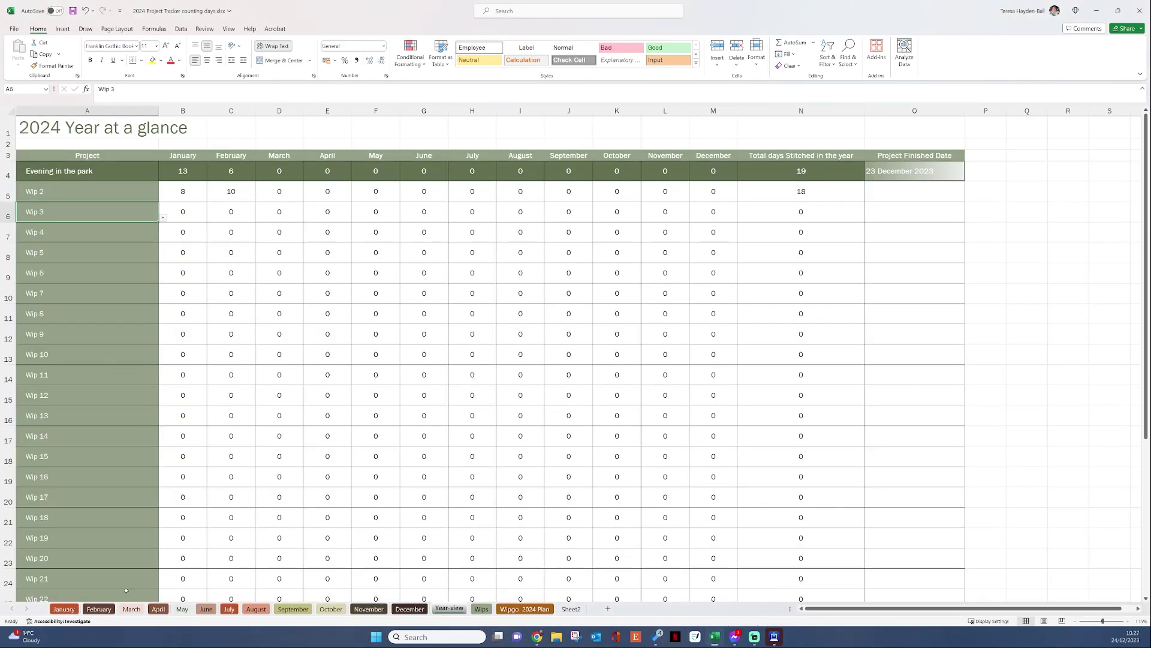
pyautogui.click(64, 609)
pyautogui.click(93, 609)
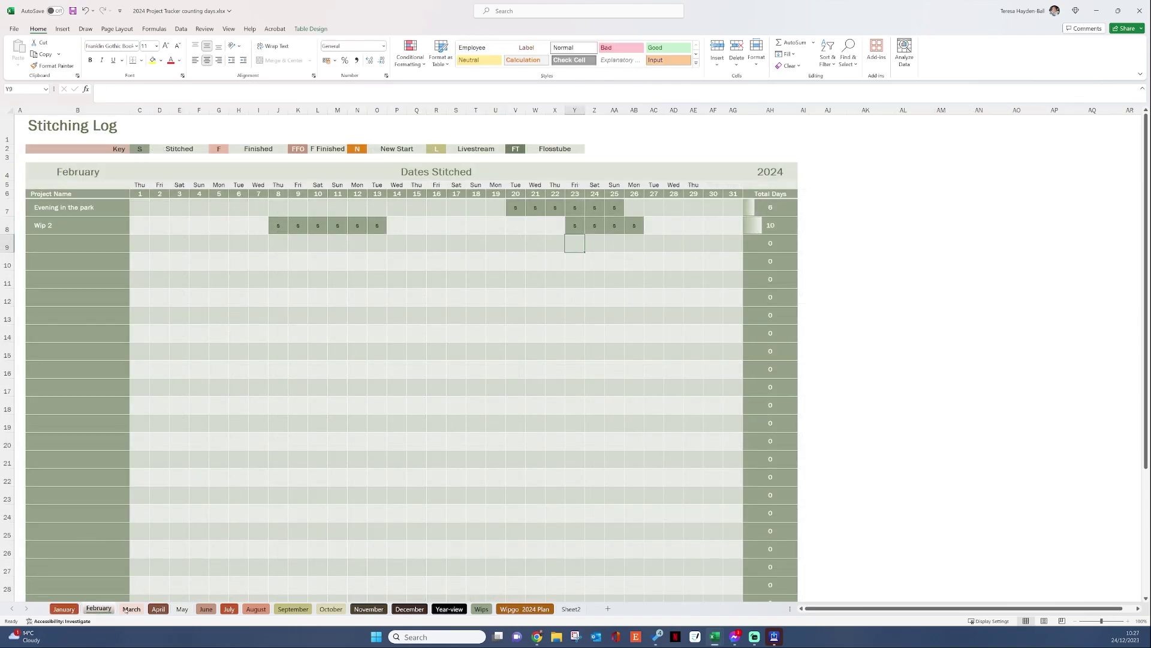
pyautogui.click(128, 610)
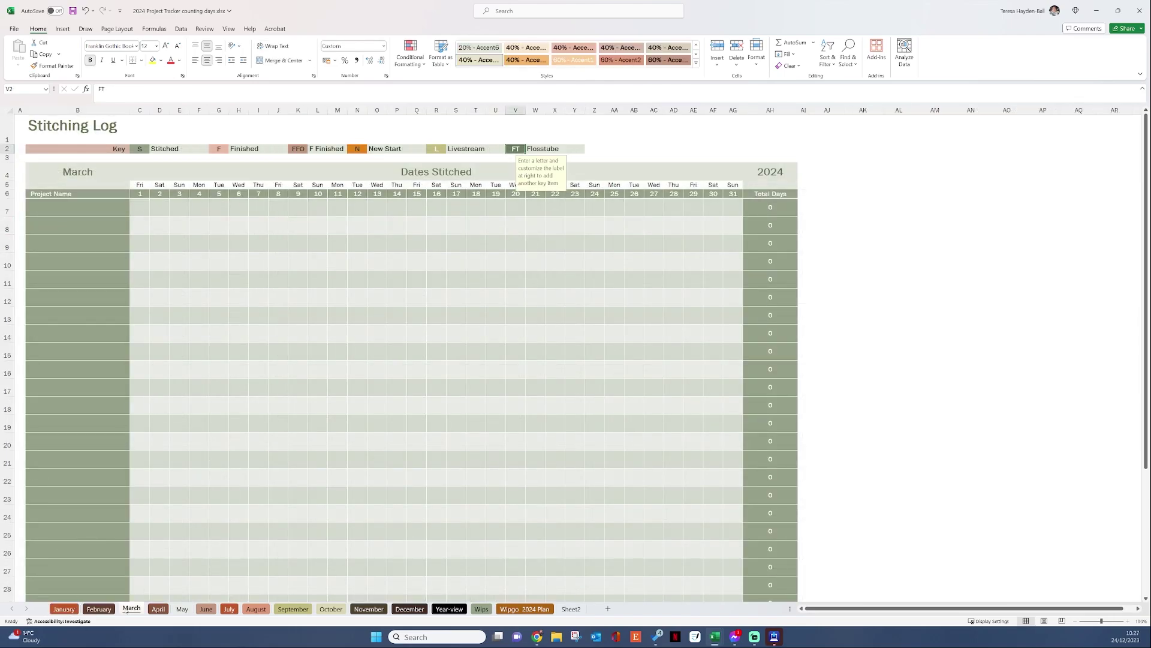
pyautogui.click(162, 608)
pyautogui.click(181, 608)
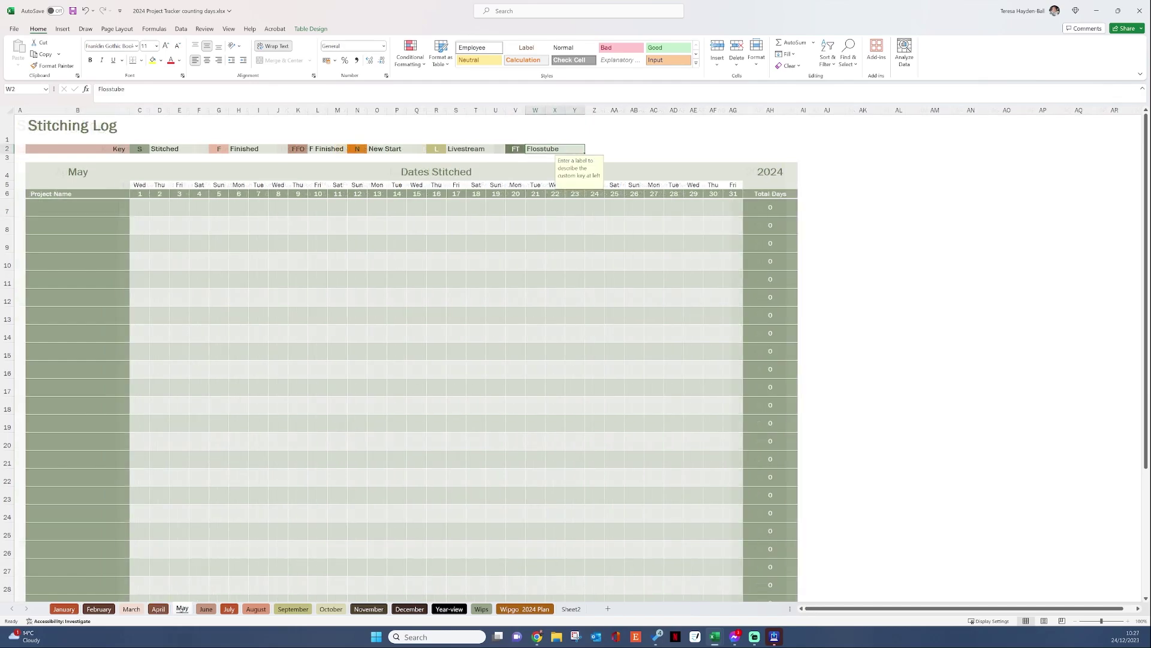
pyautogui.click(206, 609)
pyautogui.click(229, 609)
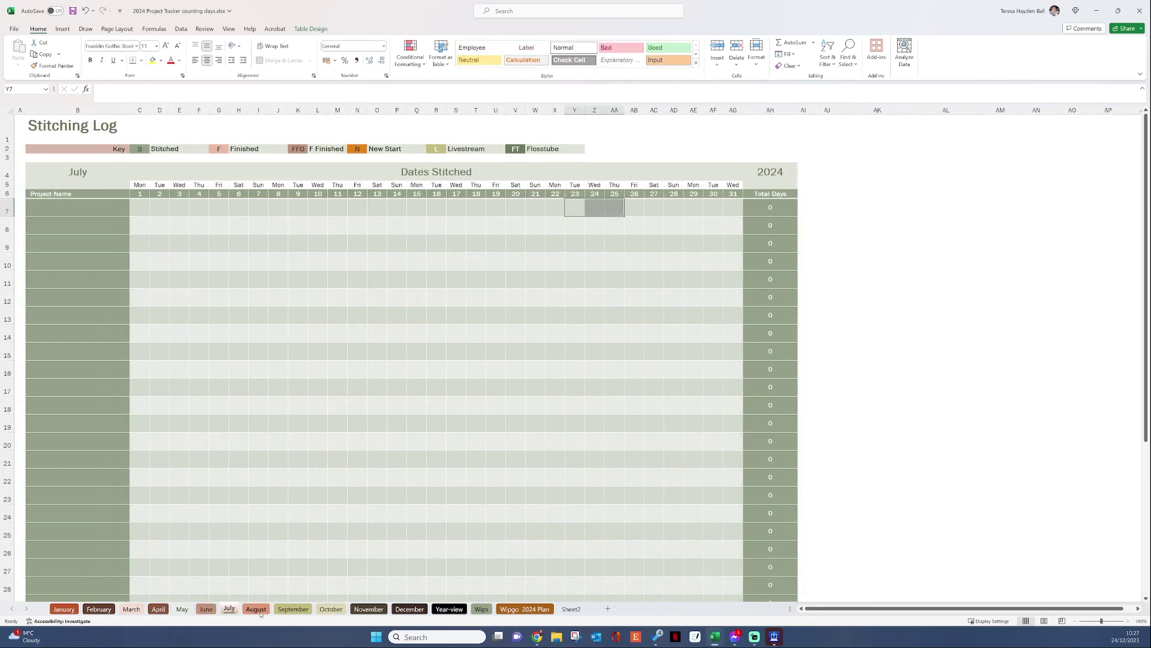
pyautogui.click(256, 609)
pyautogui.click(292, 609)
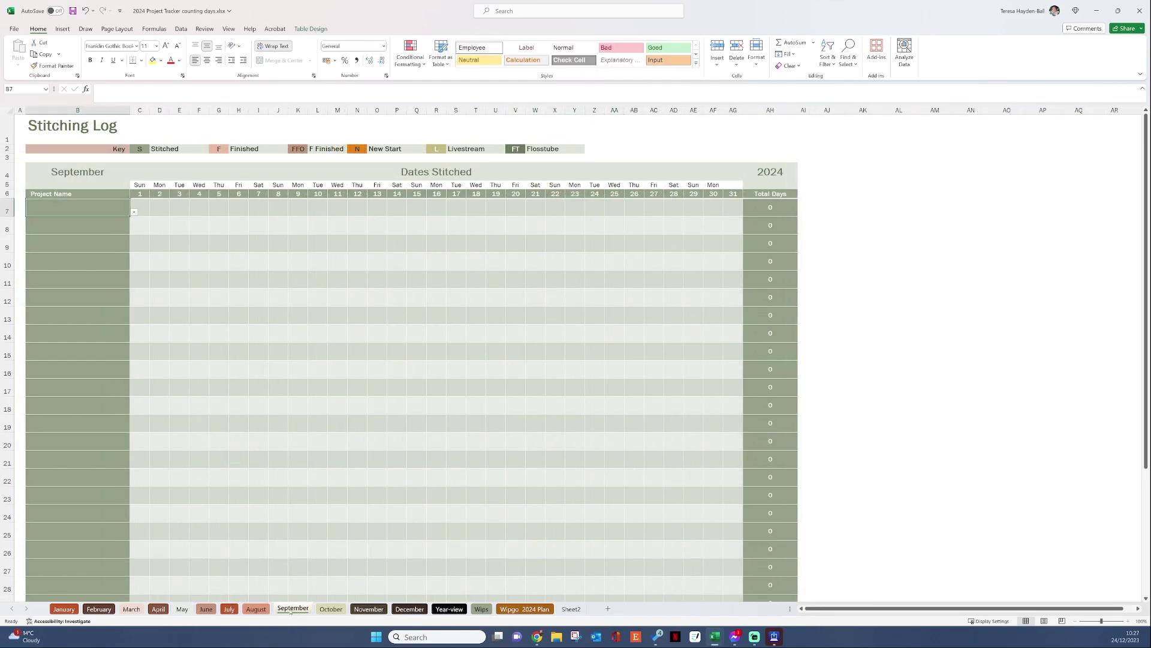
pyautogui.click(331, 609)
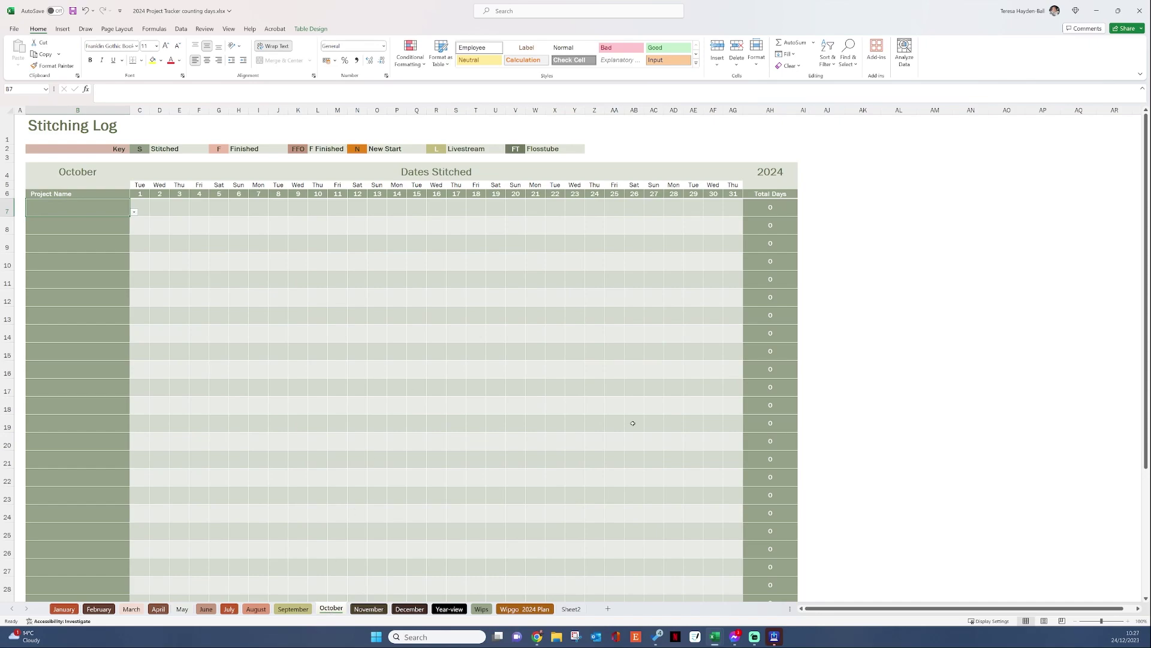